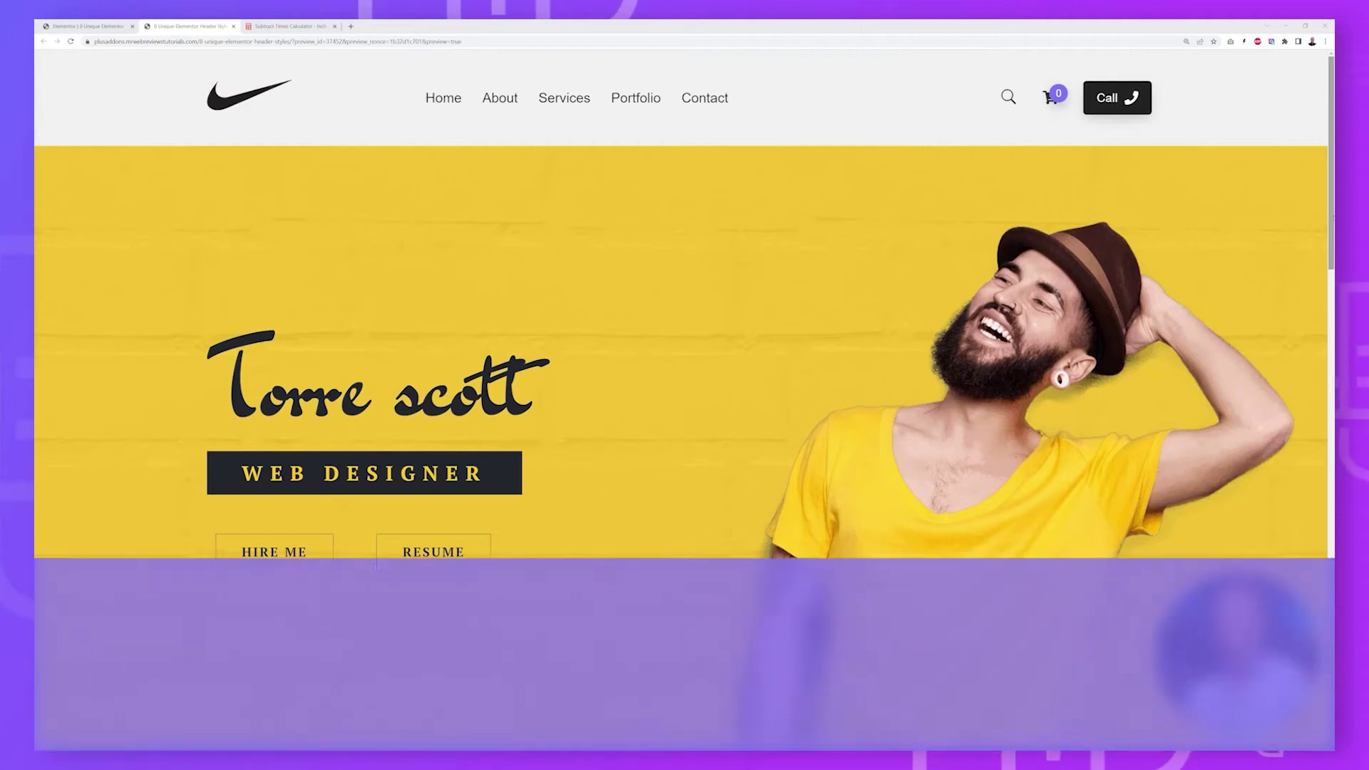
Examine how the header on the demo page changes its stickiness, colour, transparency, blur, height and logo while scrolling.
scroll(684, 286, "down", 1)
scroll(681, 286, "down", 3)
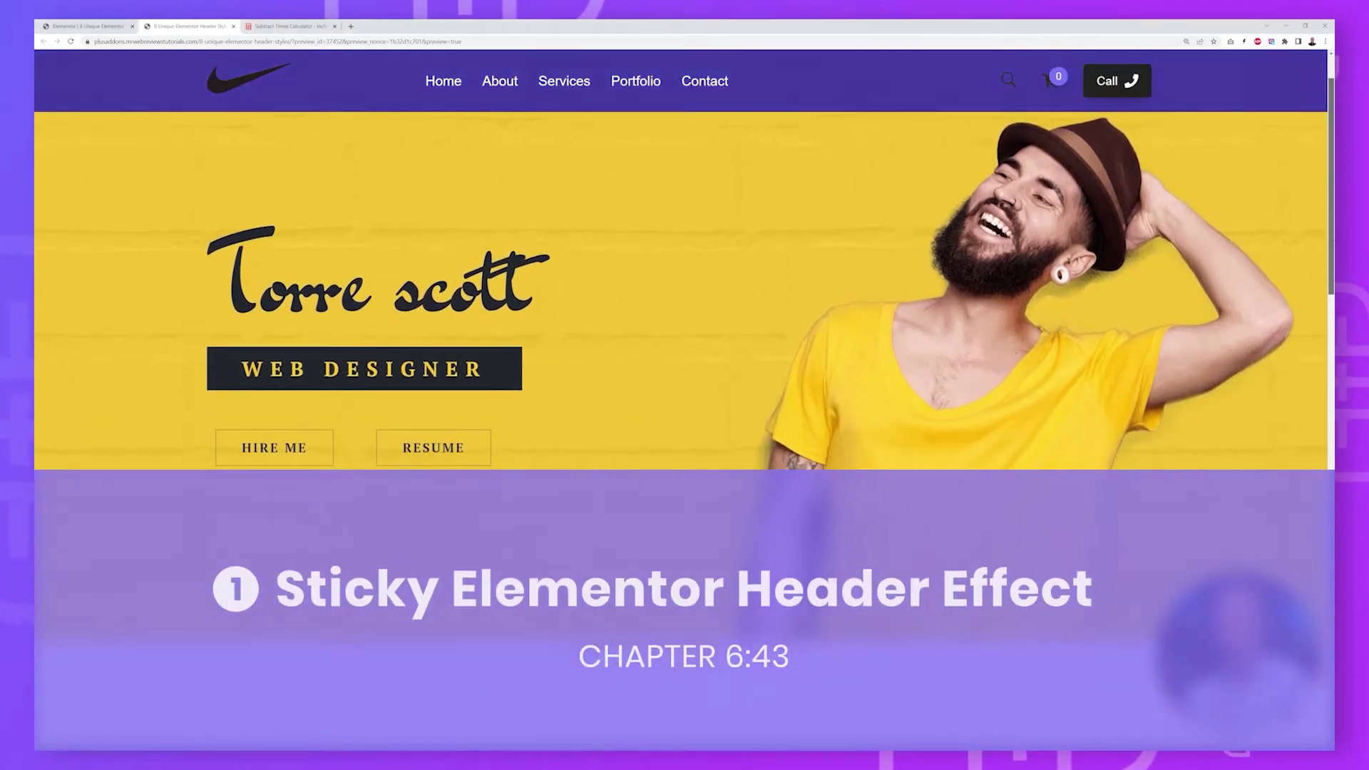
scroll(681, 285, "down", 4)
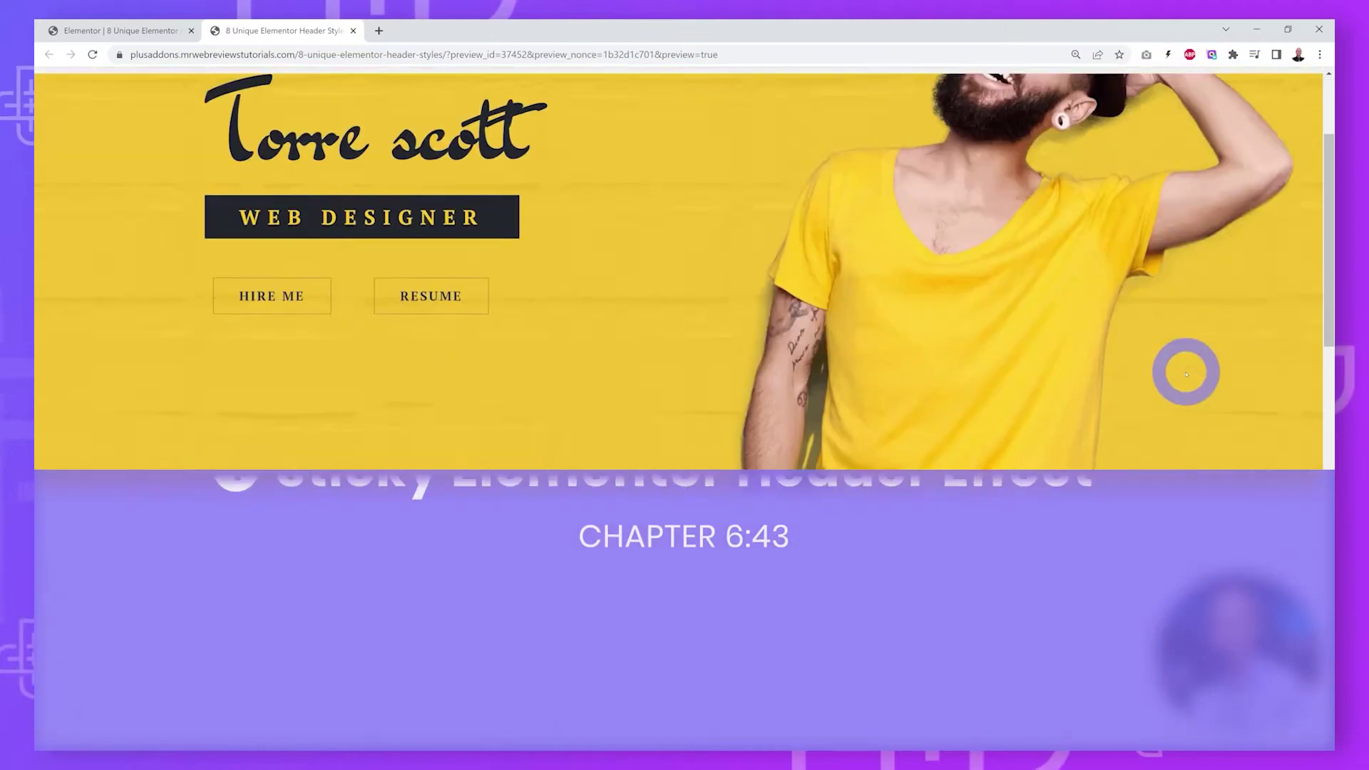
scroll(1187, 373, "down", 4)
scroll(1186, 373, "down", 6)
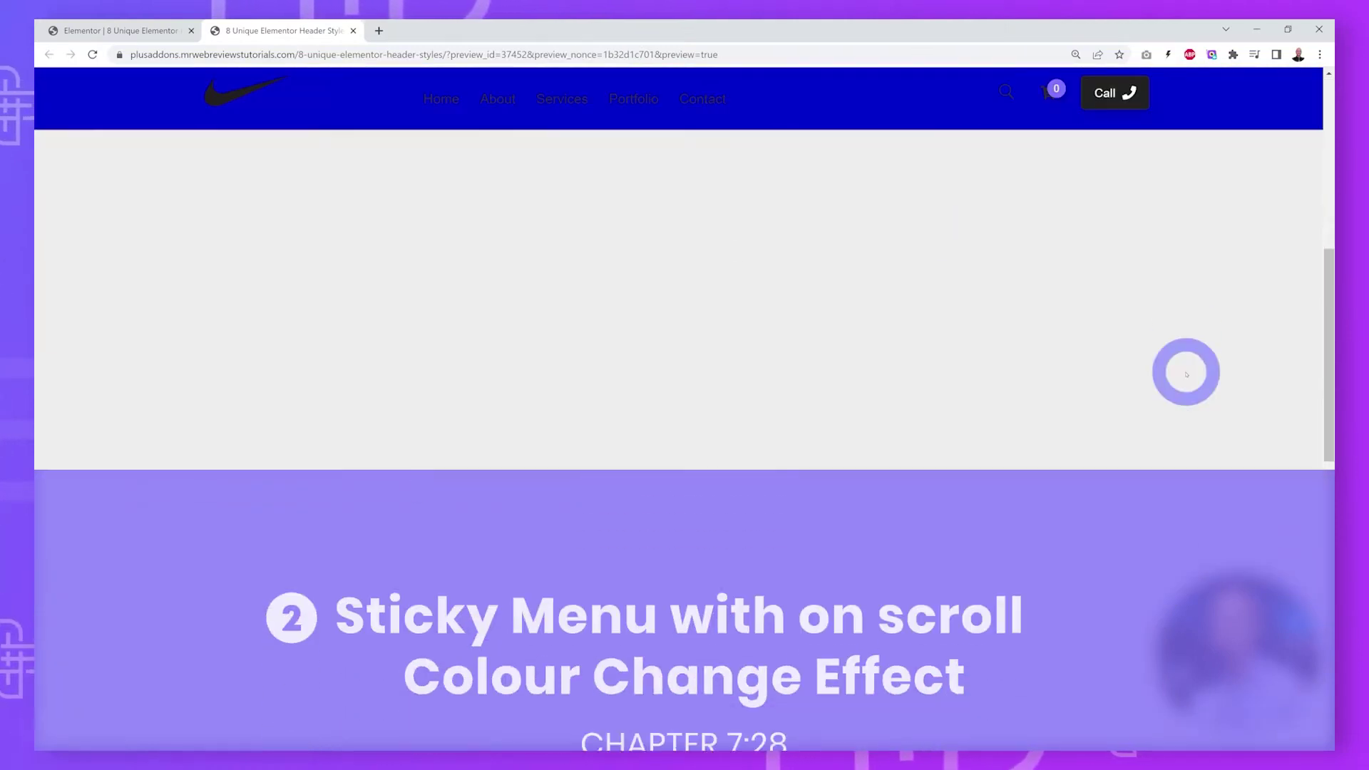
scroll(1186, 374, "up", 3)
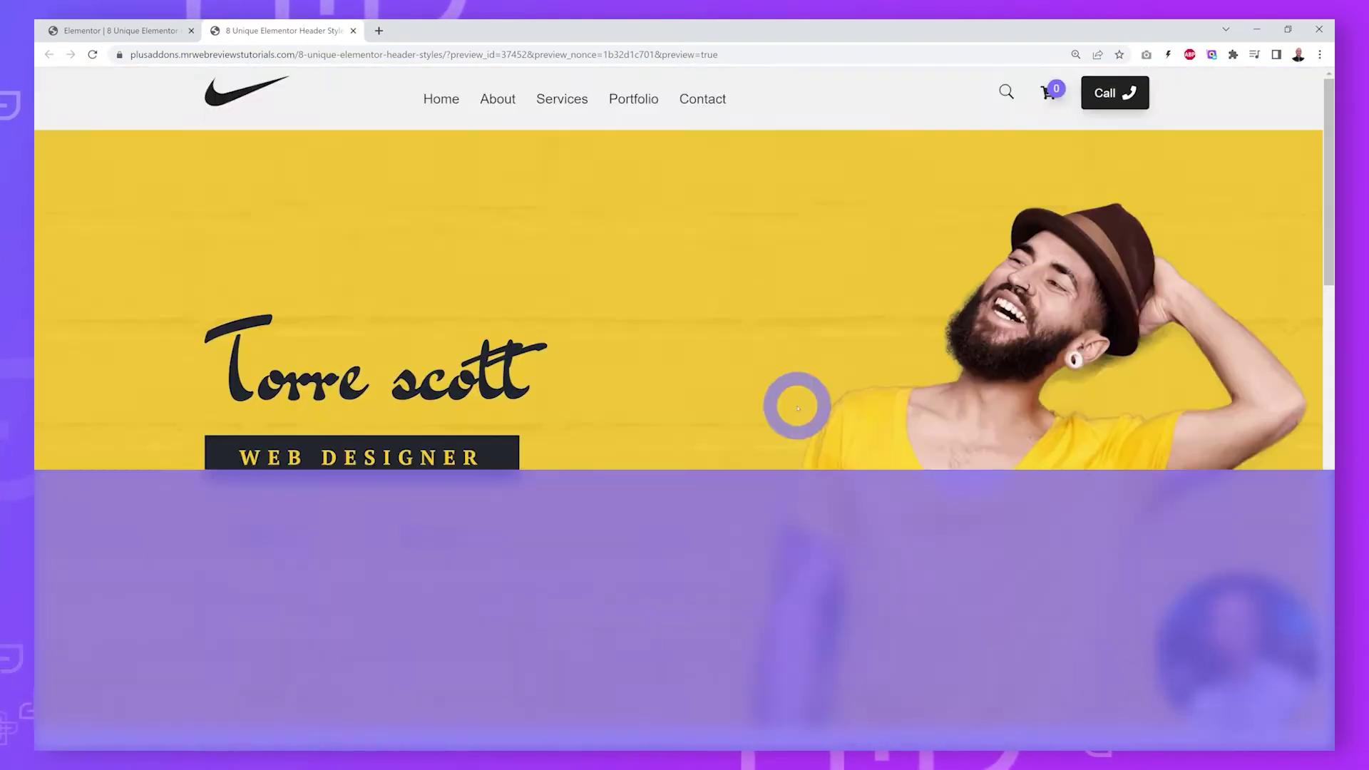
scroll(905, 418, "down", 4)
scroll(912, 422, "down", 2)
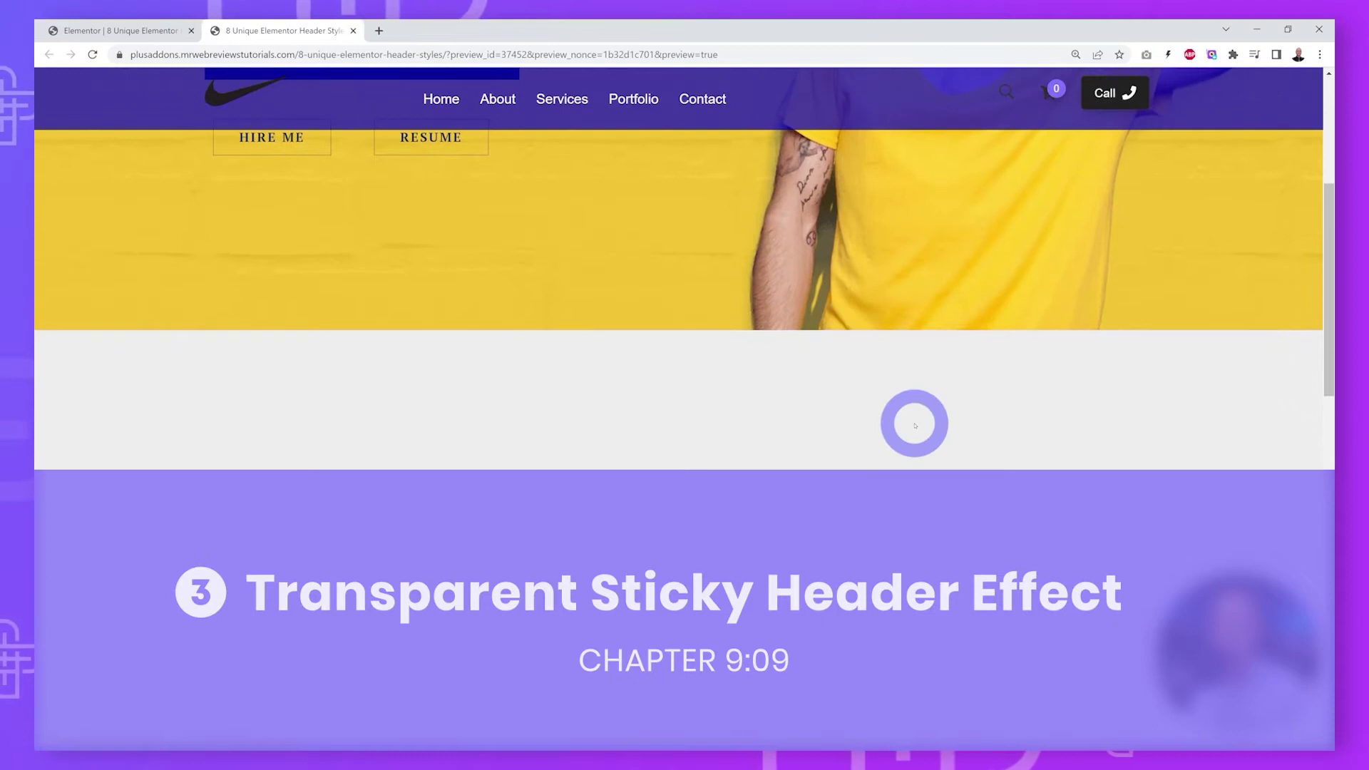
scroll(540, 315, "down", 5)
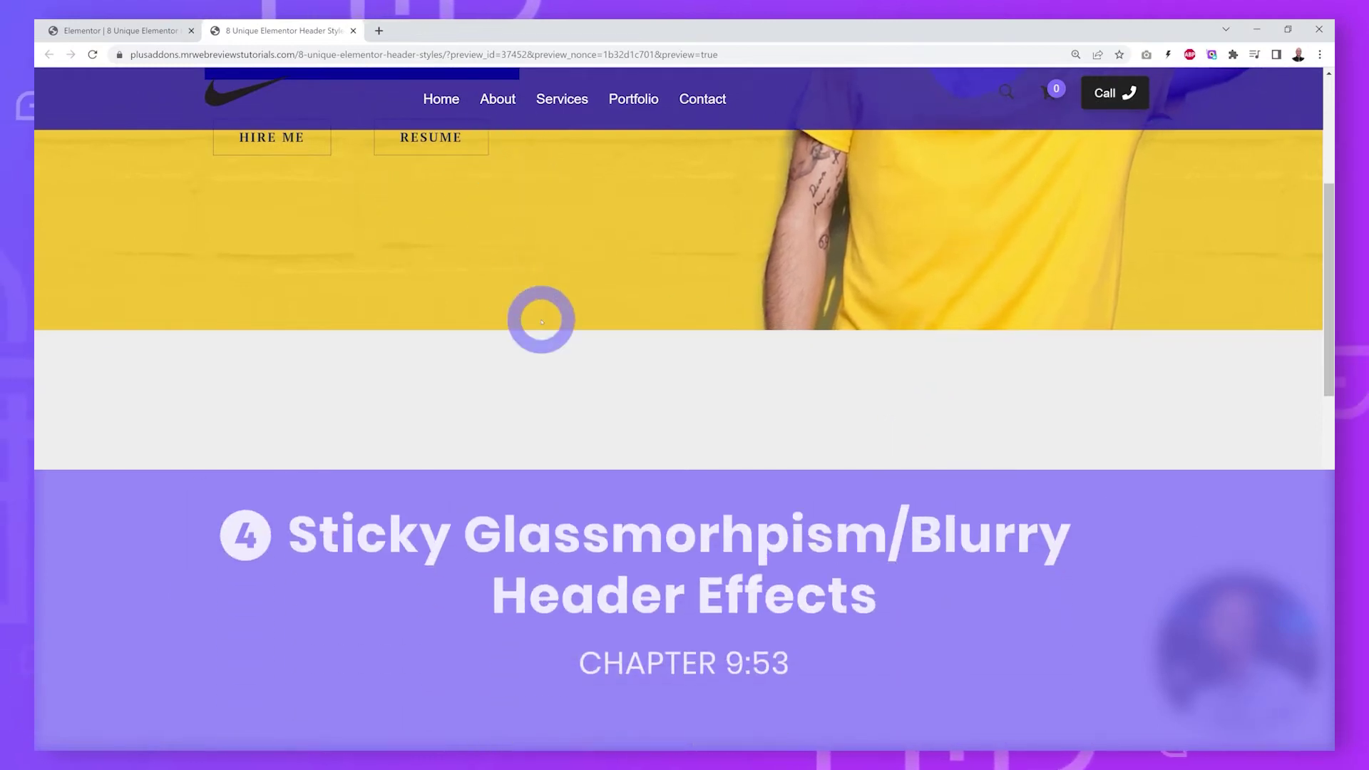
scroll(555, 440, "down", 5)
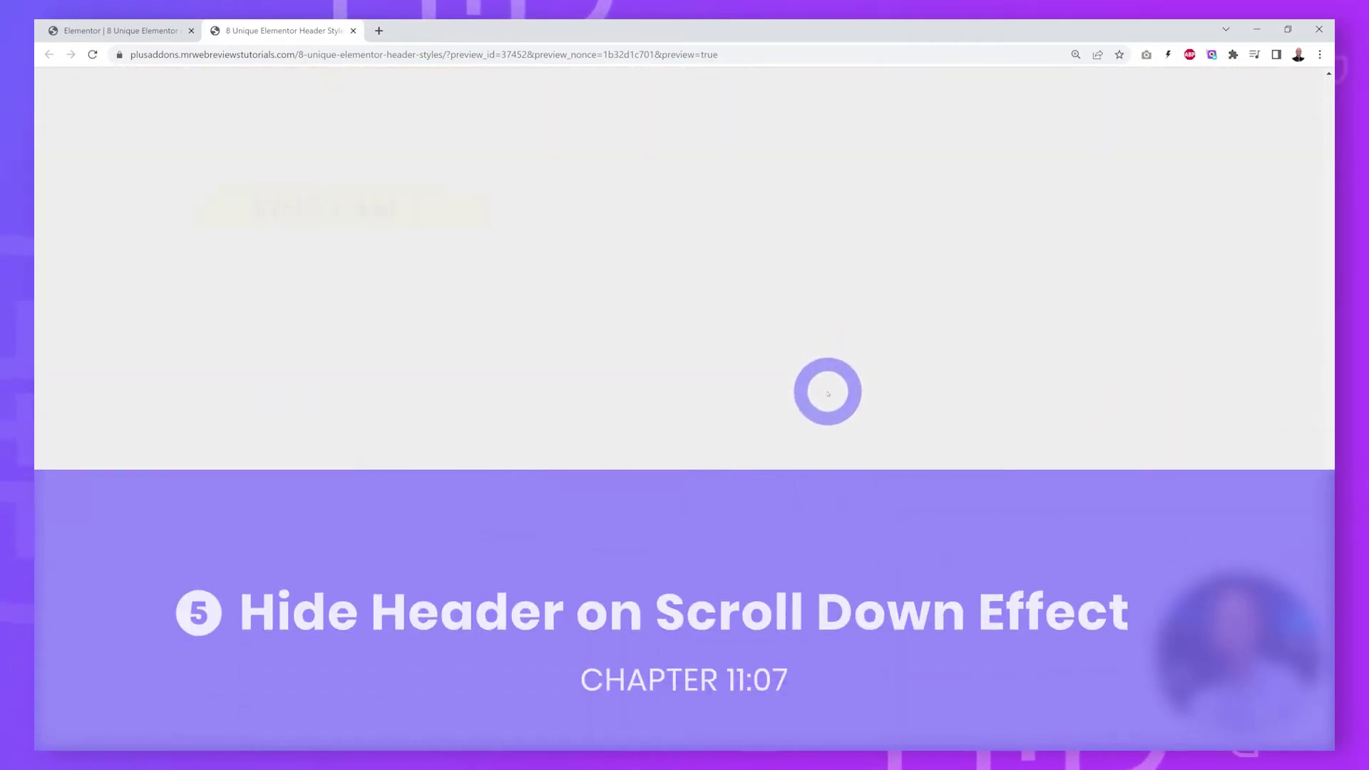
scroll(827, 392, "down", 2)
scroll(849, 464, "up", 5)
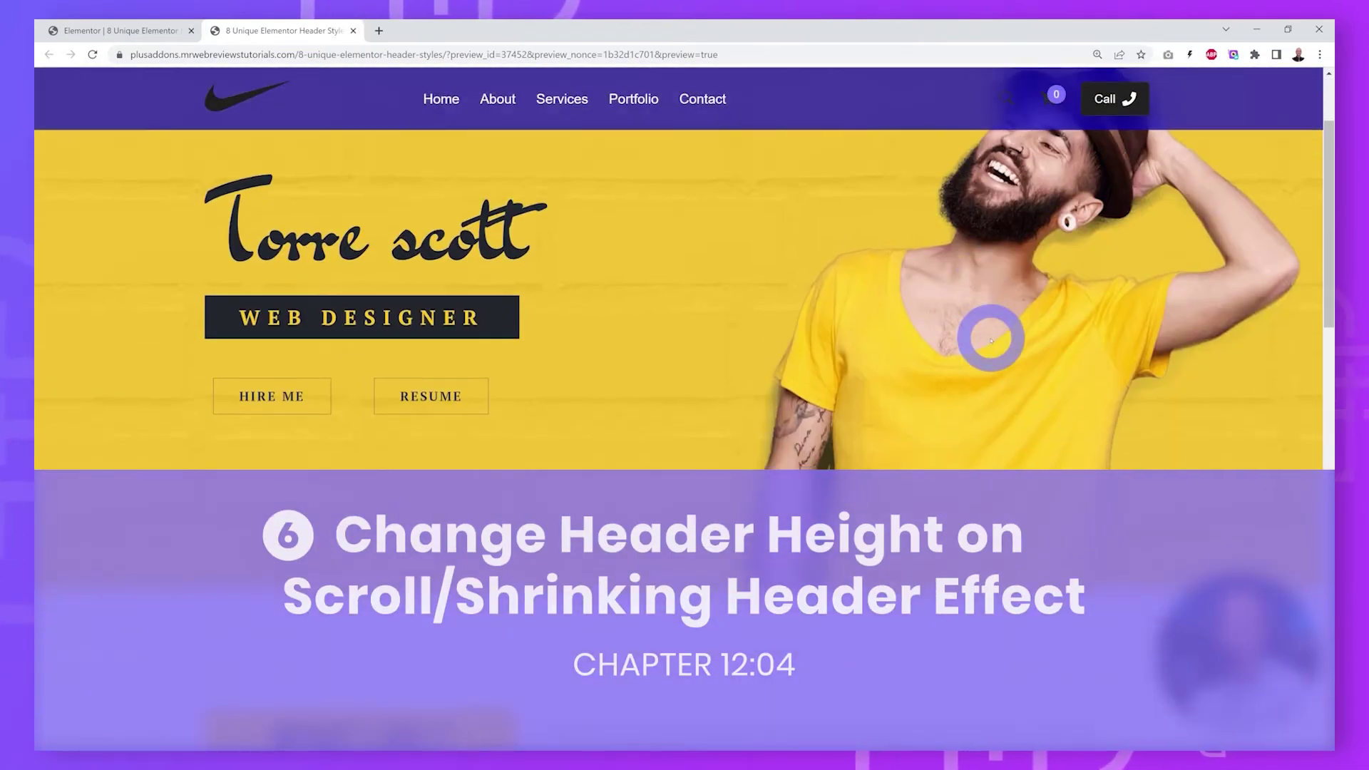
scroll(989, 340, "down", 3)
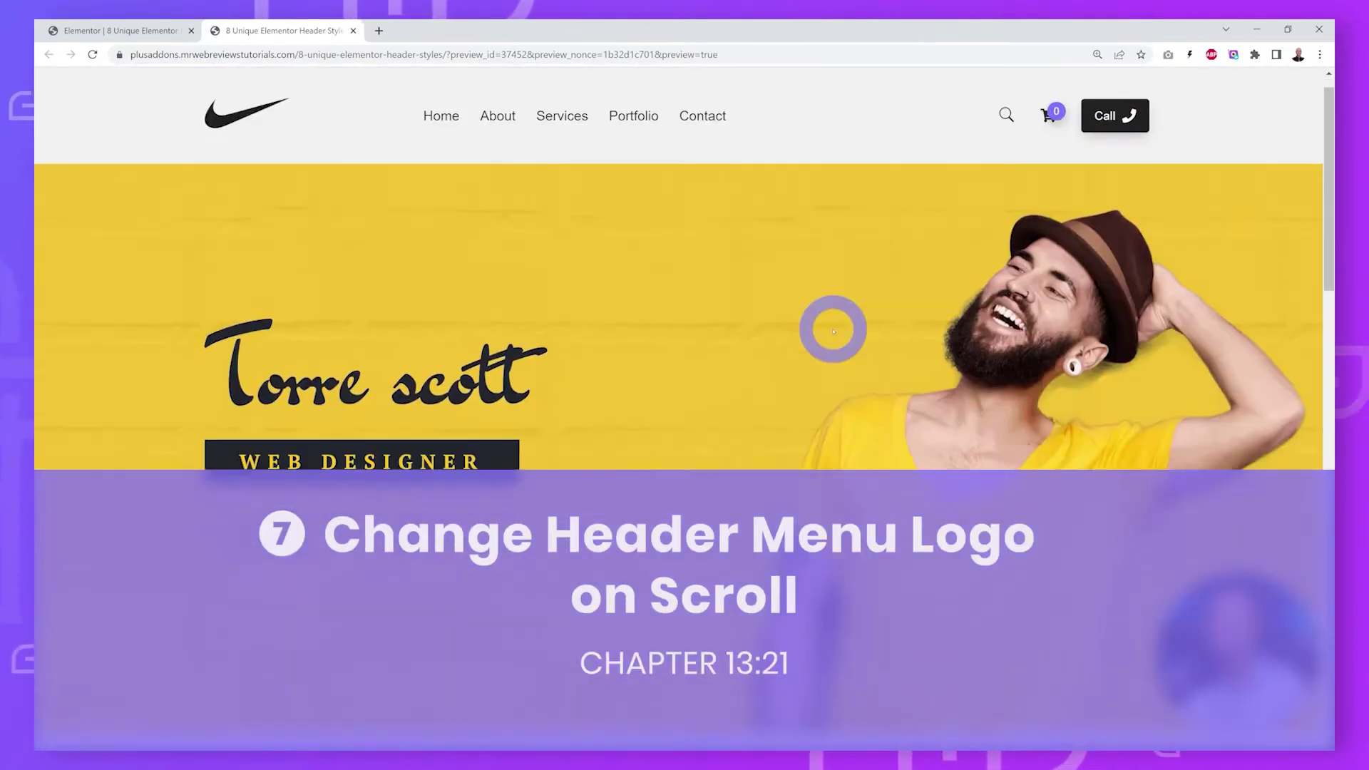
scroll(833, 331, "down", 2)
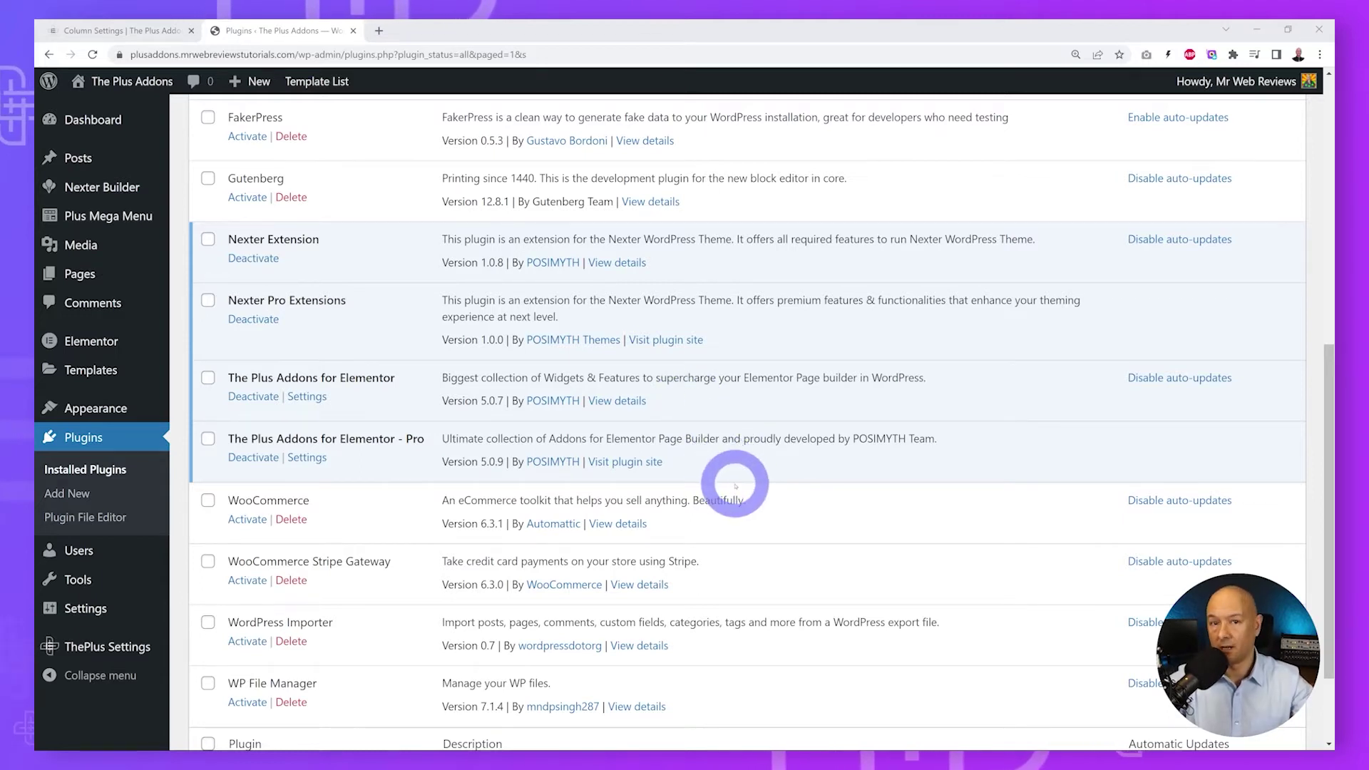
scroll(724, 481, "up", 3)
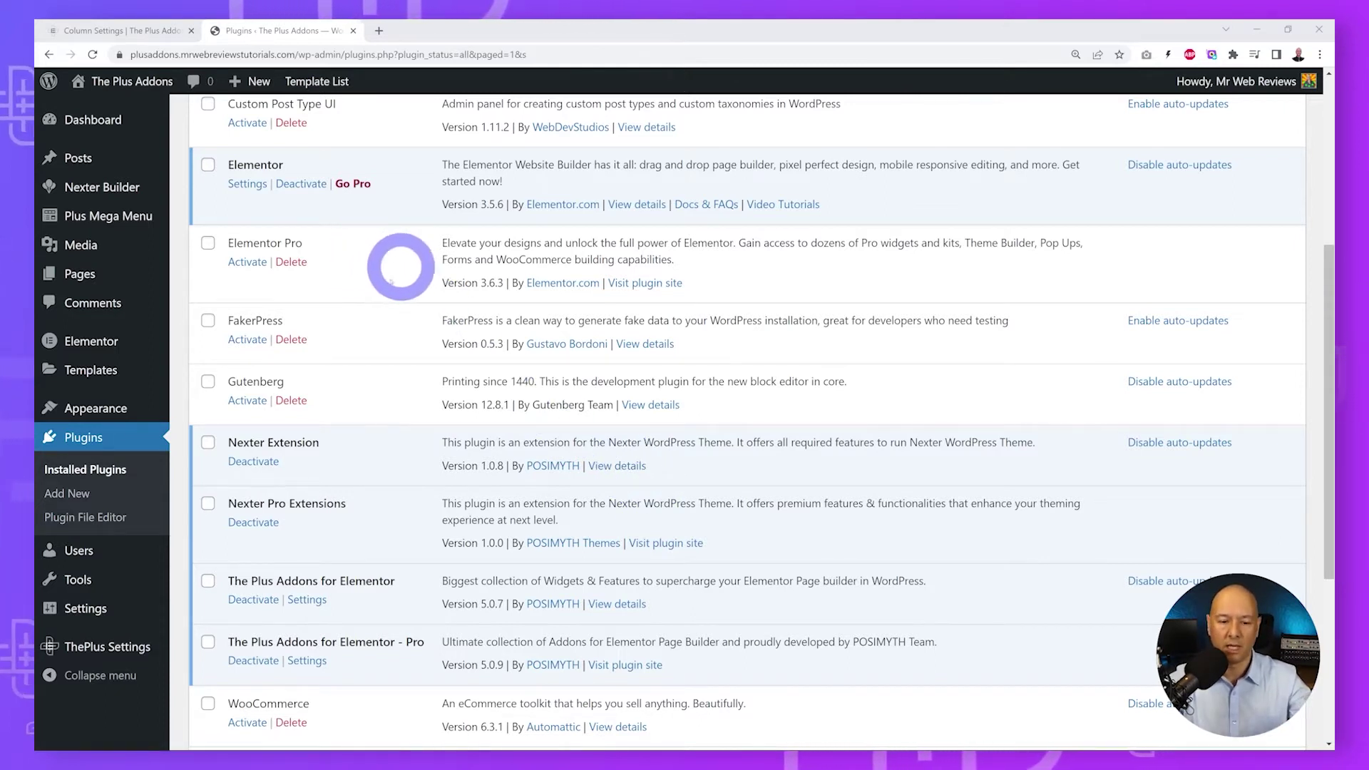
mouse_move(108, 375)
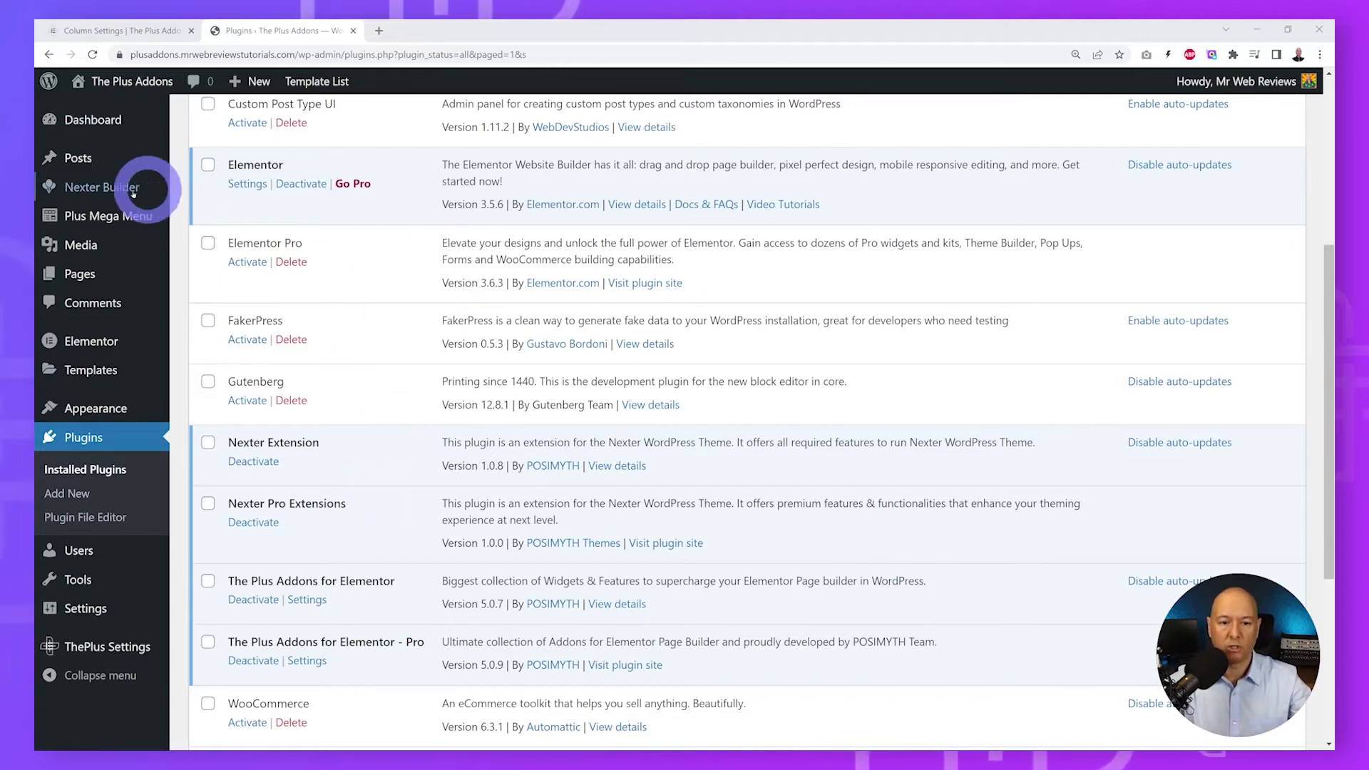
mouse_move(117, 191)
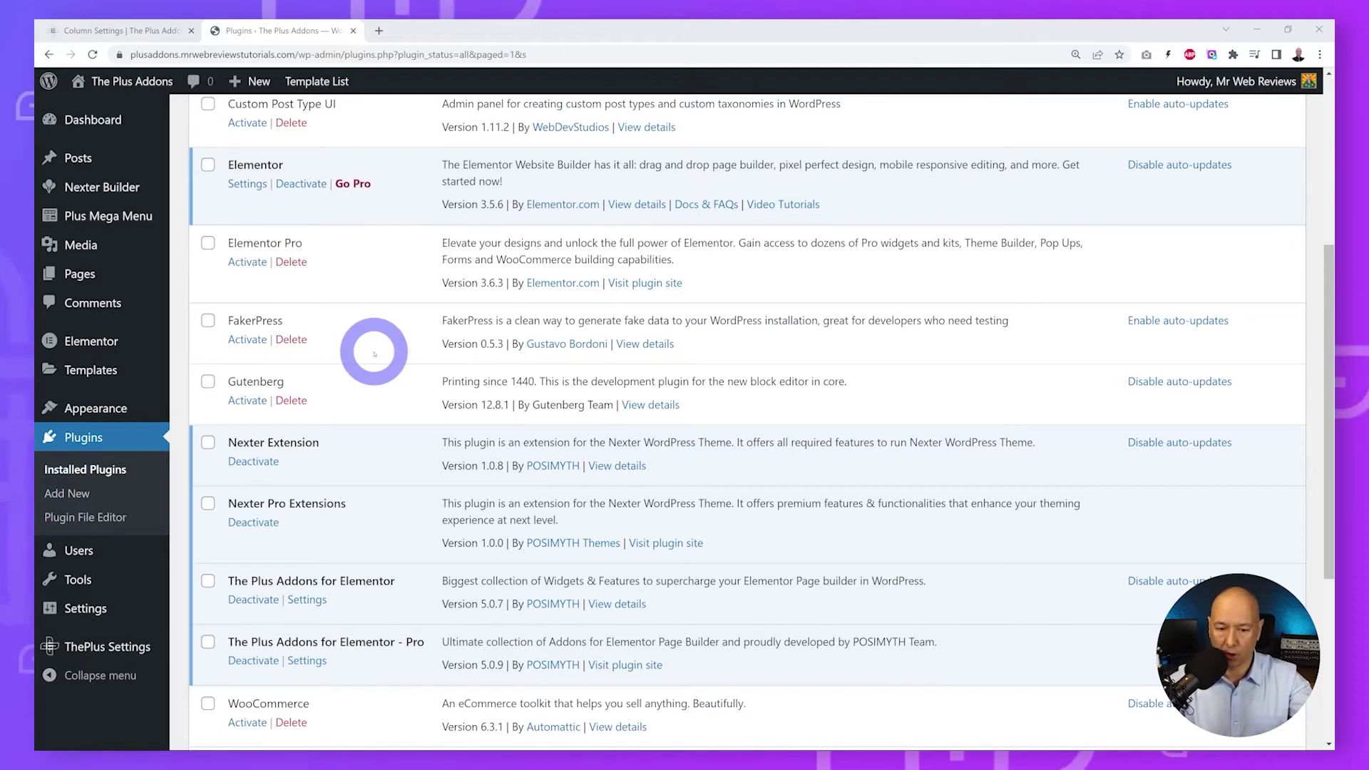
left_click(116, 413)
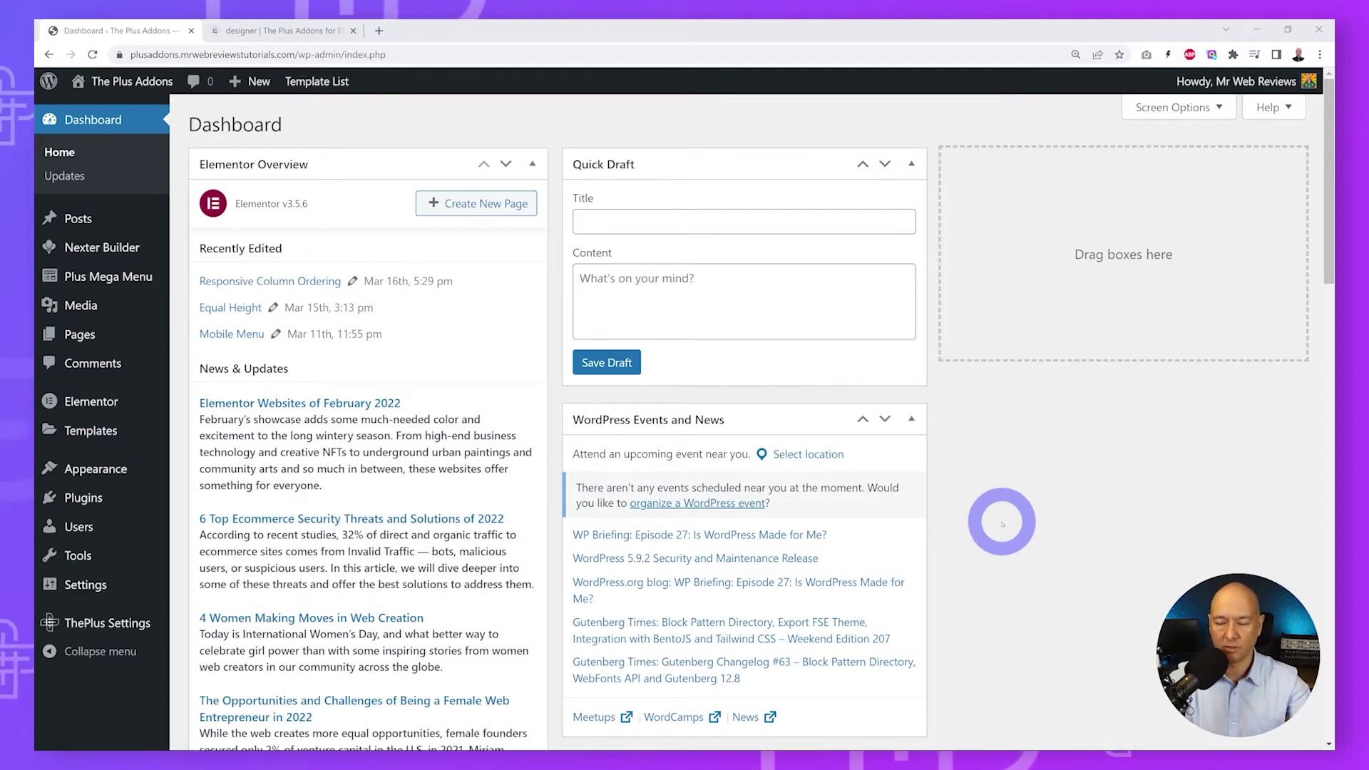
Create a new Nexter Builder template and title it "Header Template".
mouse_move(152, 440)
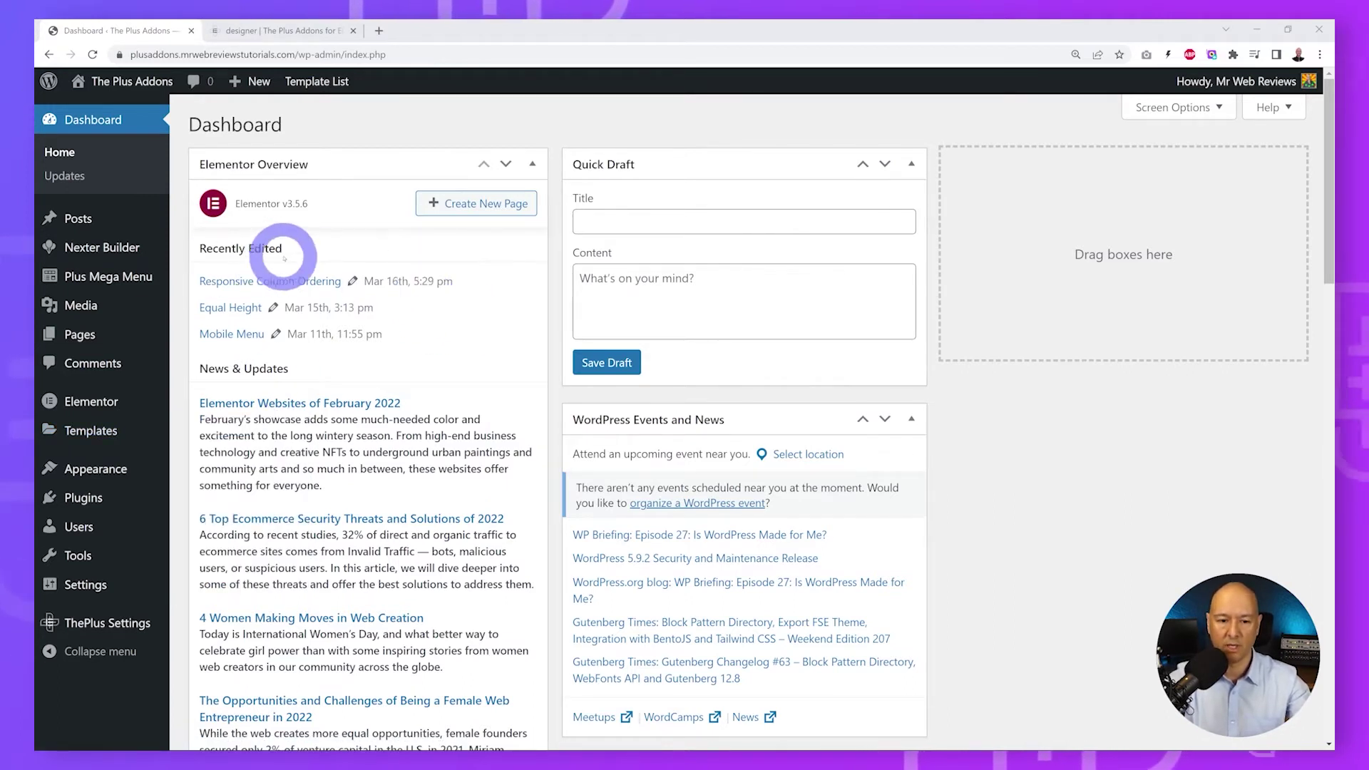
mouse_move(111, 251)
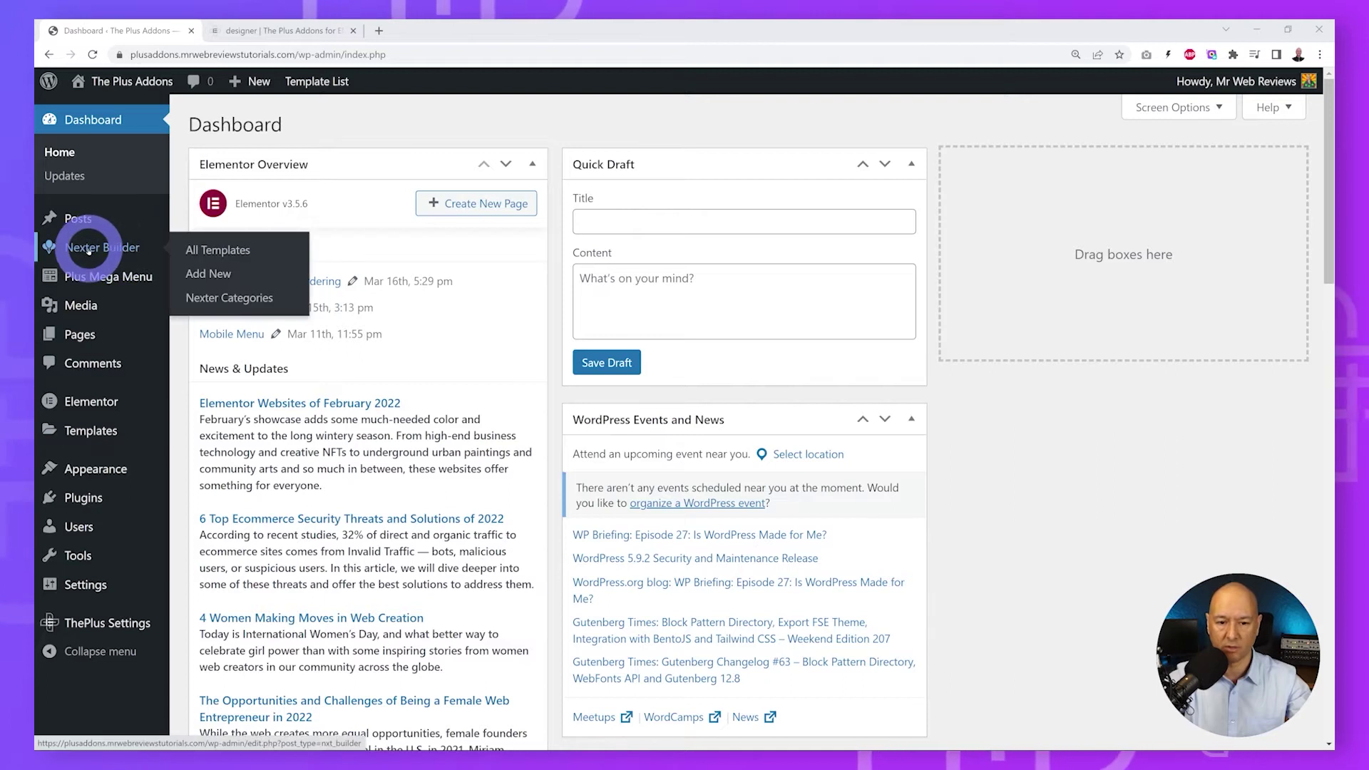
left_click(217, 251)
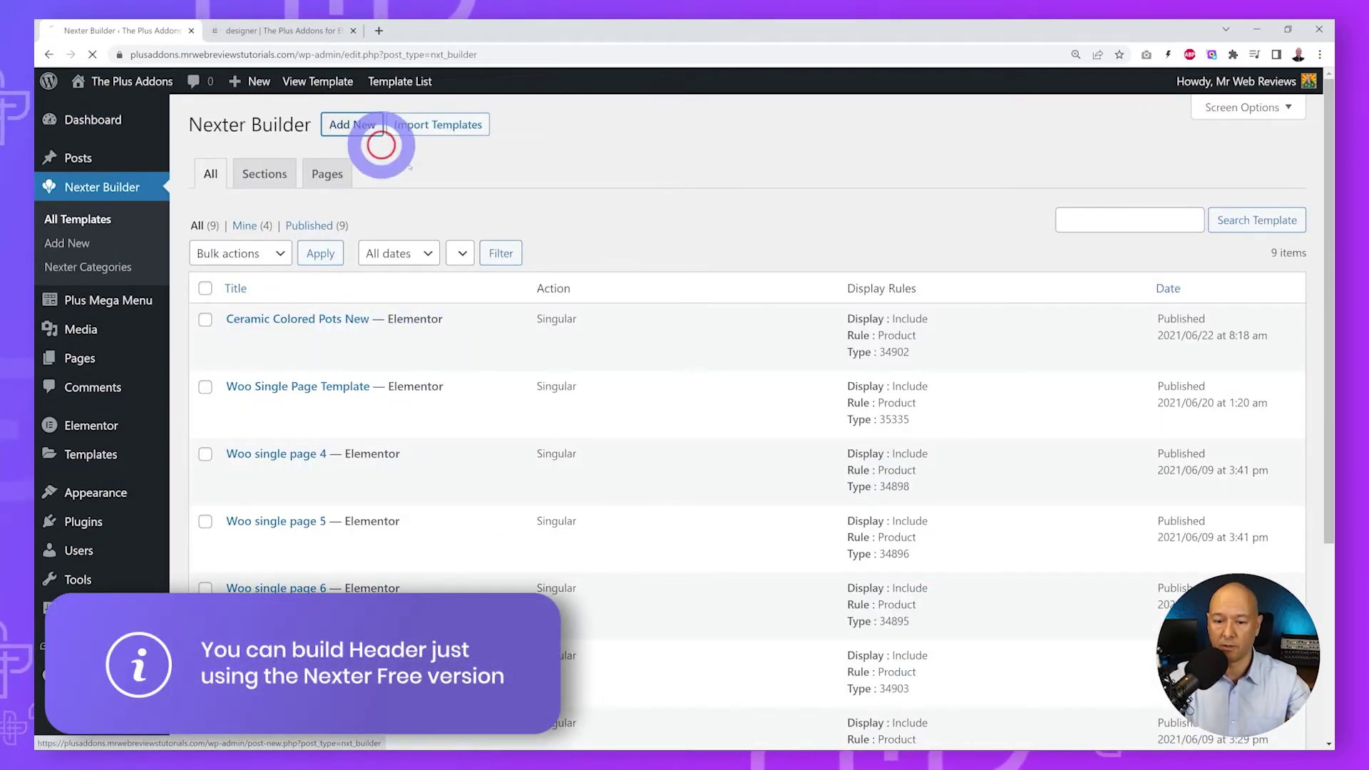
left_click(352, 125)
type("Header Template")
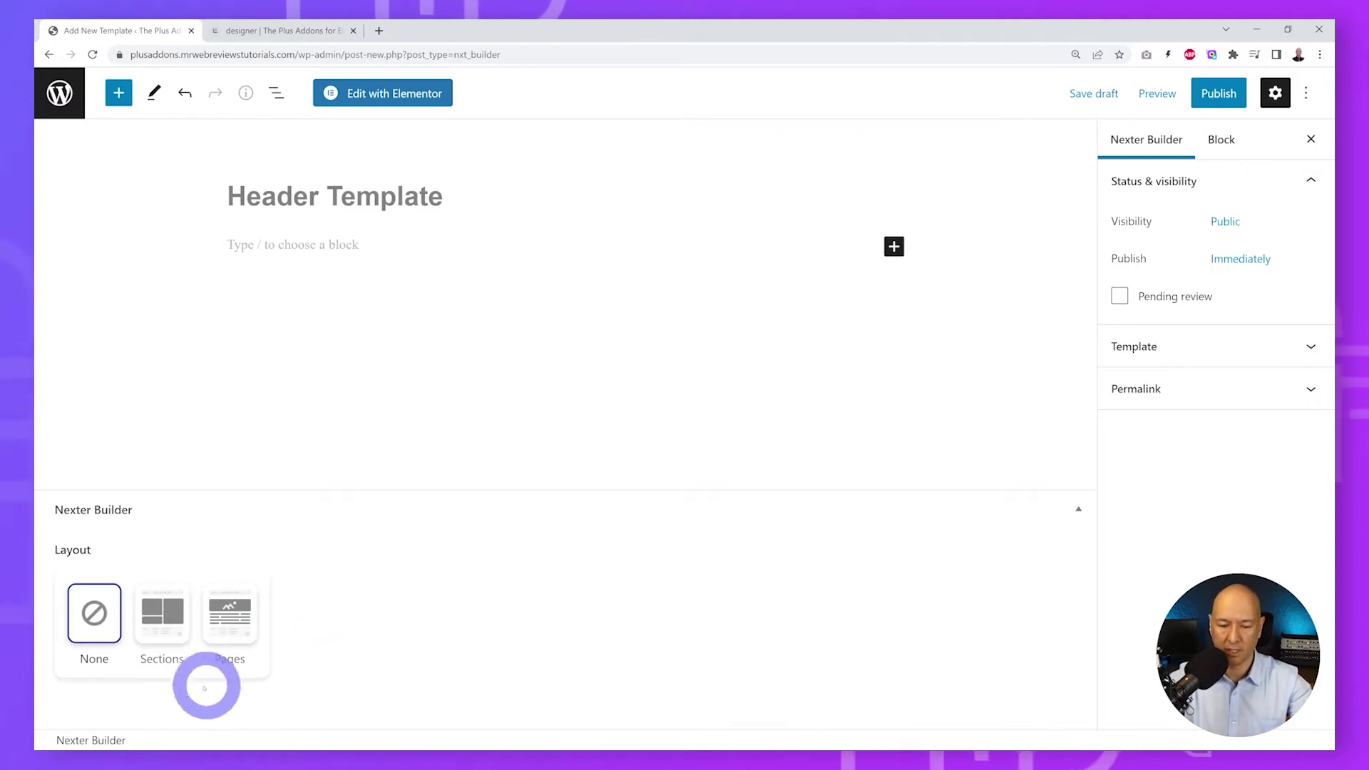
Set the template's layout to Sections with the Header type, and include it in Entire Website.
left_click(164, 629)
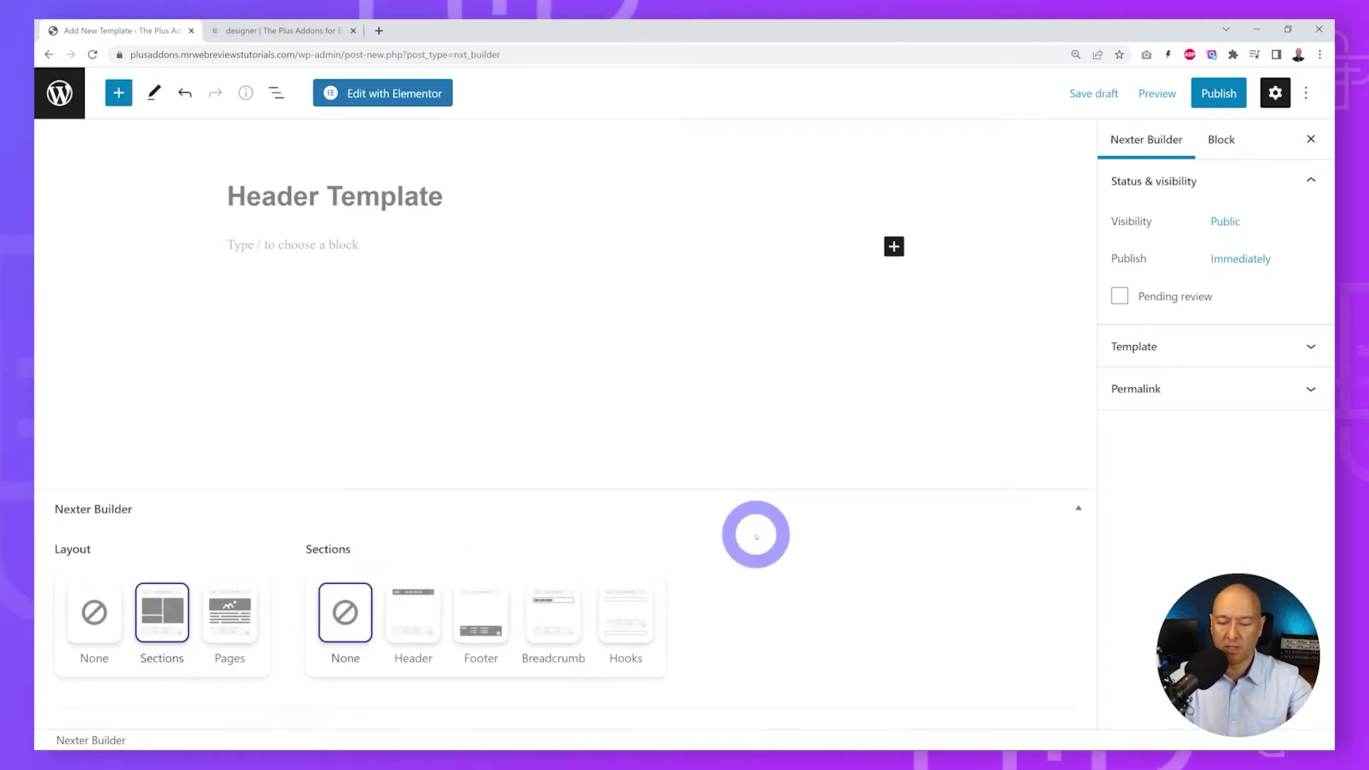
left_click(414, 619)
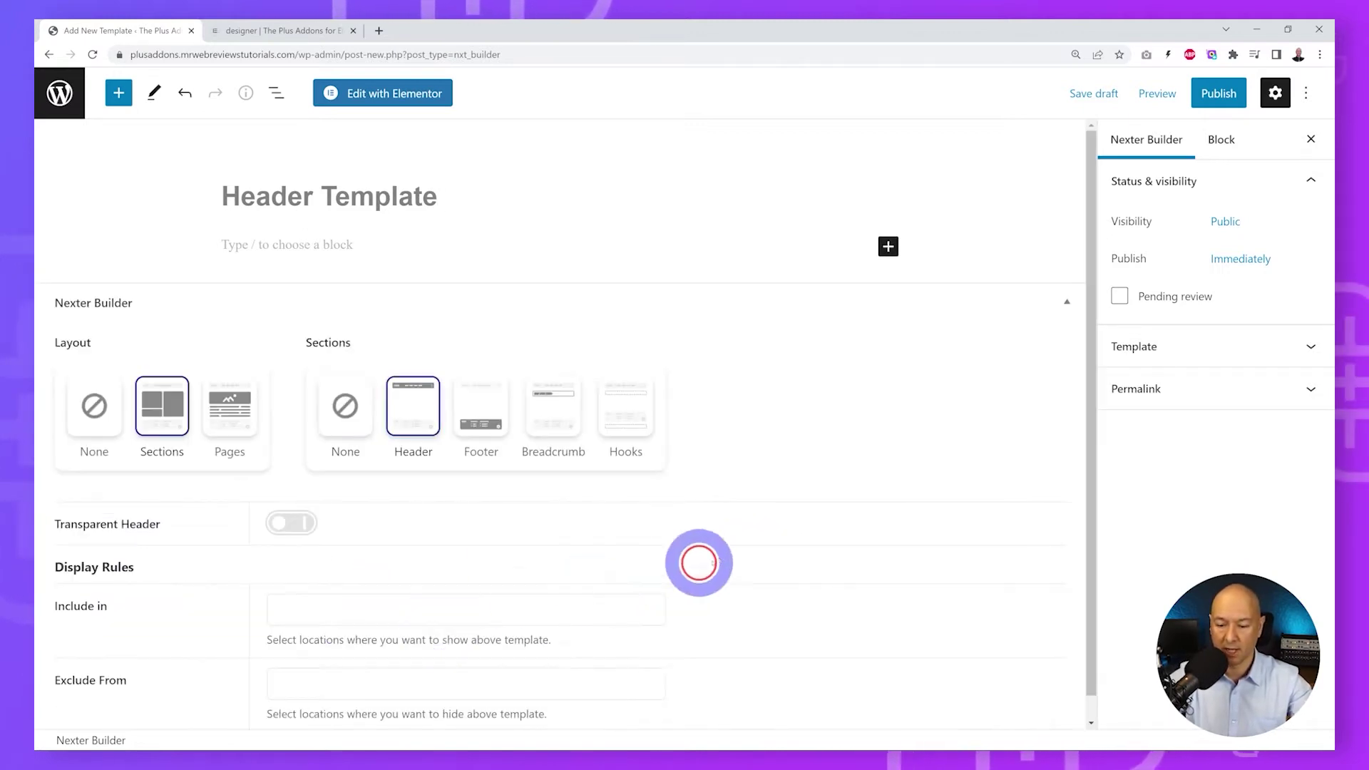
scroll(801, 554, "down", 1)
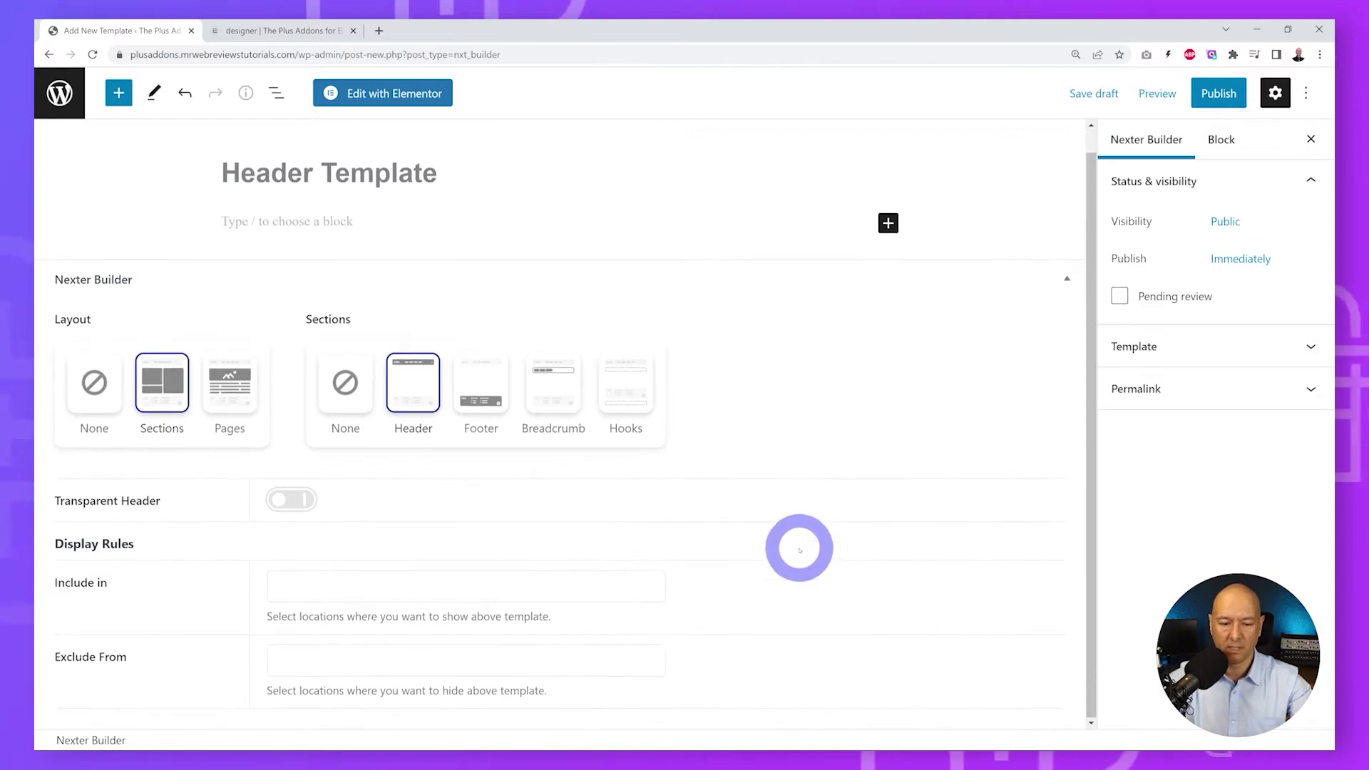
left_click(444, 592)
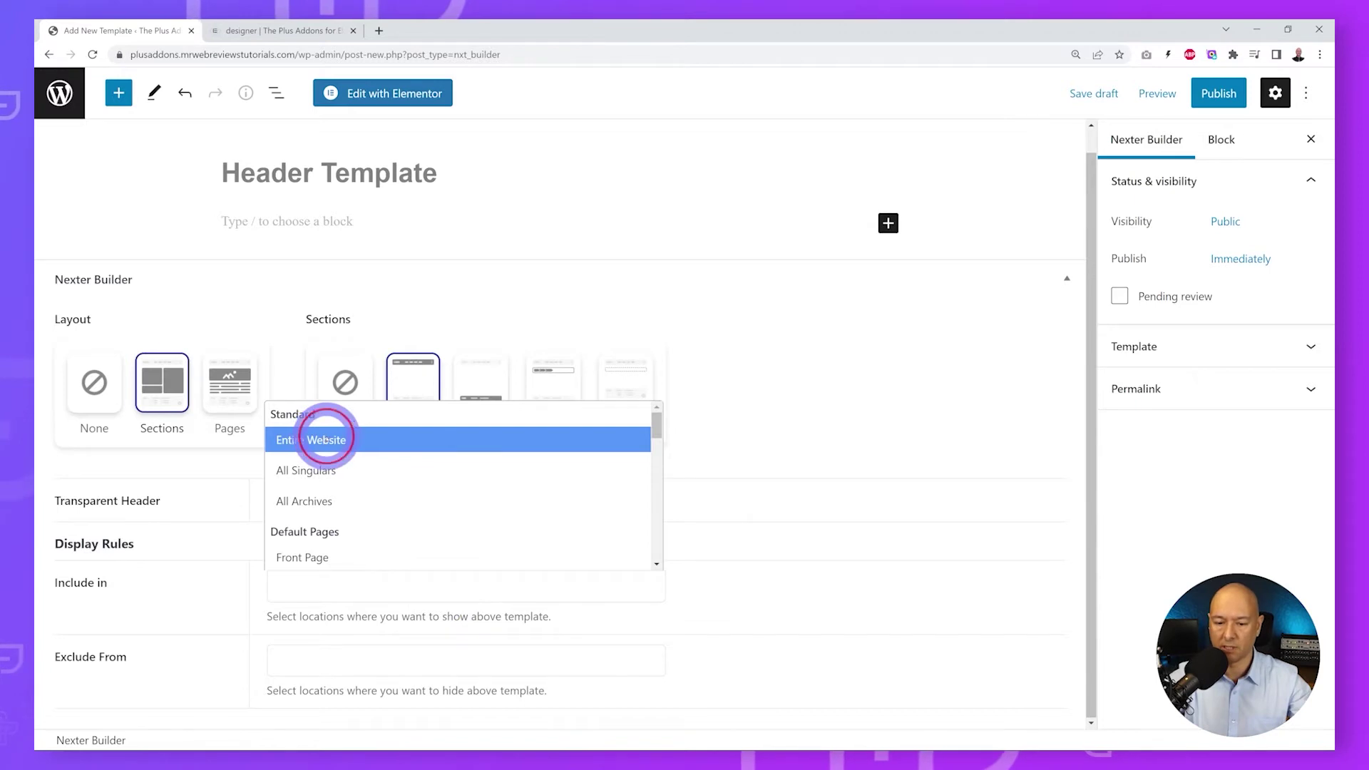
left_click(325, 439)
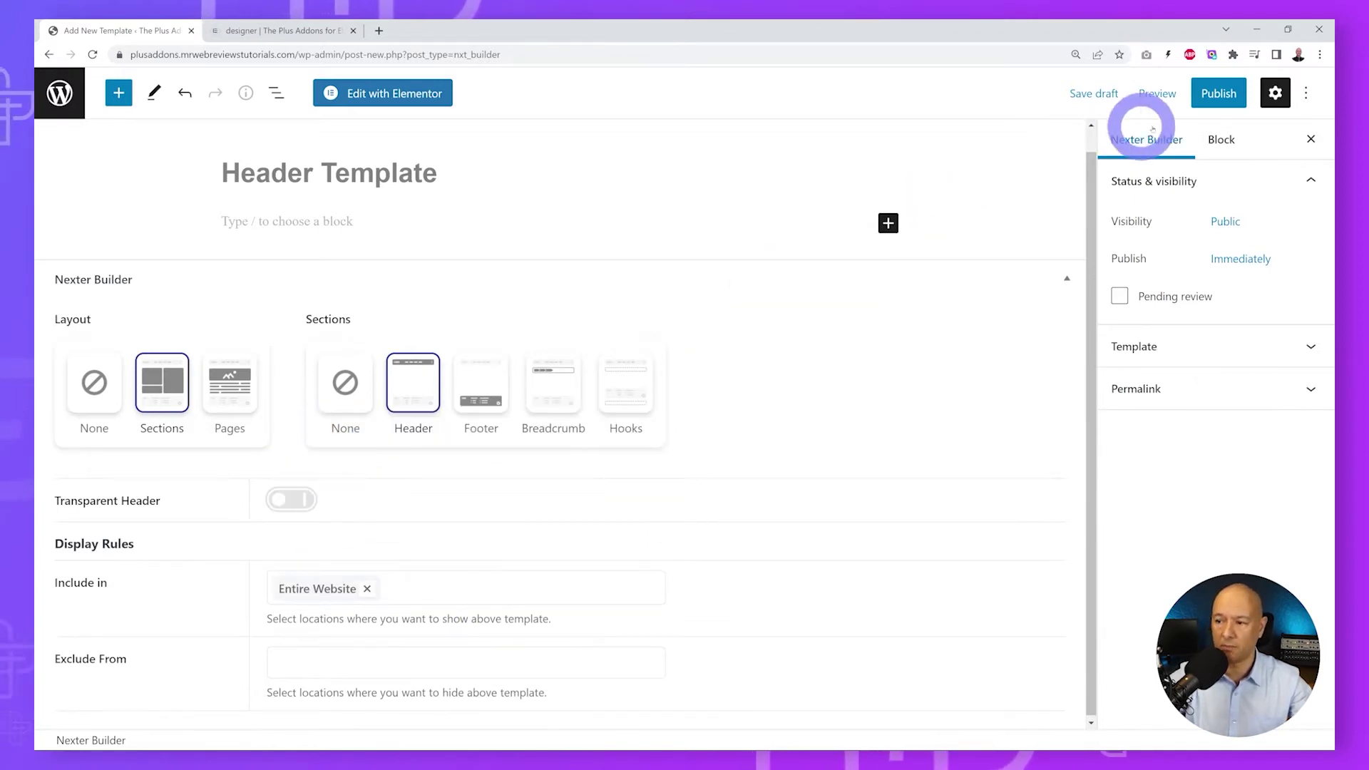
Publish the header template and open it for editing in Elementor.
left_click(1216, 94)
left_click(1162, 100)
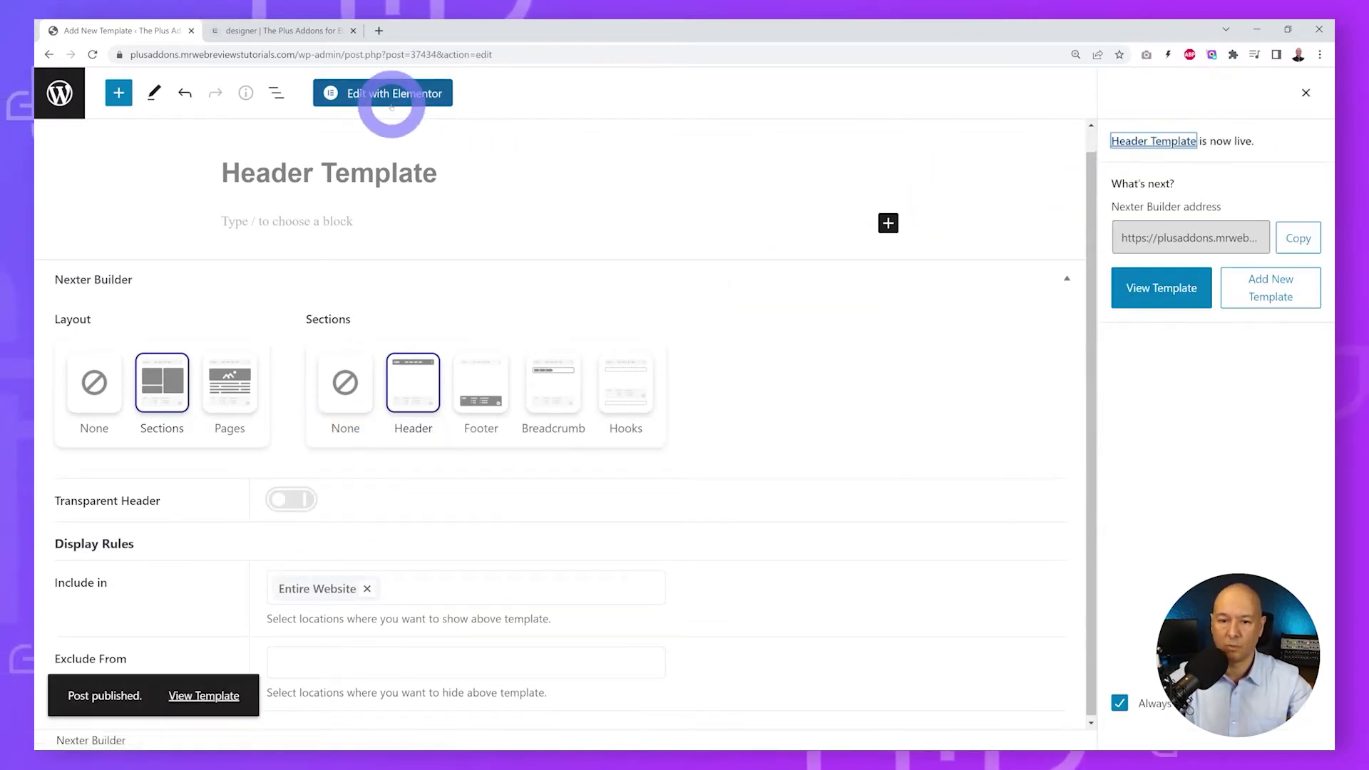
left_click(390, 98)
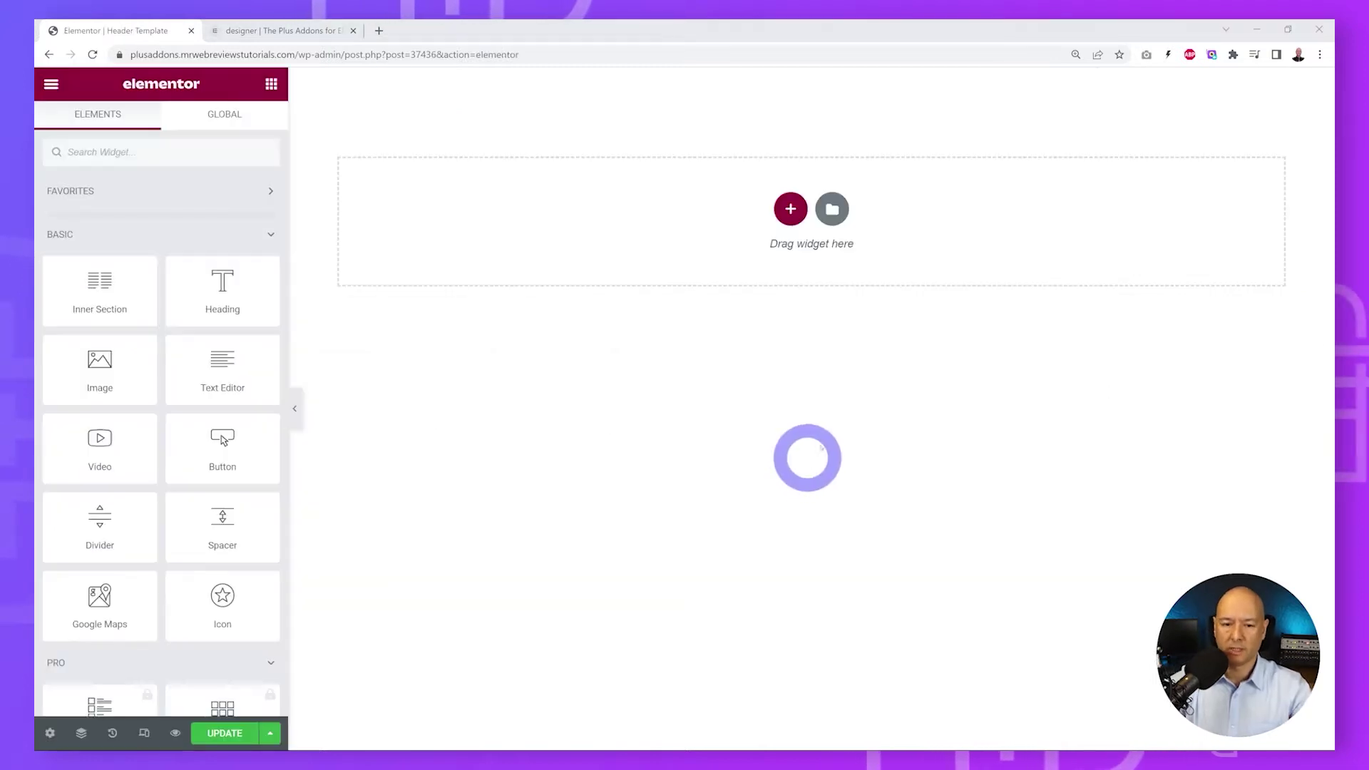
Add a section with three equal columns and narrow the first column, giving the freed width to the middle column.
left_click(790, 208)
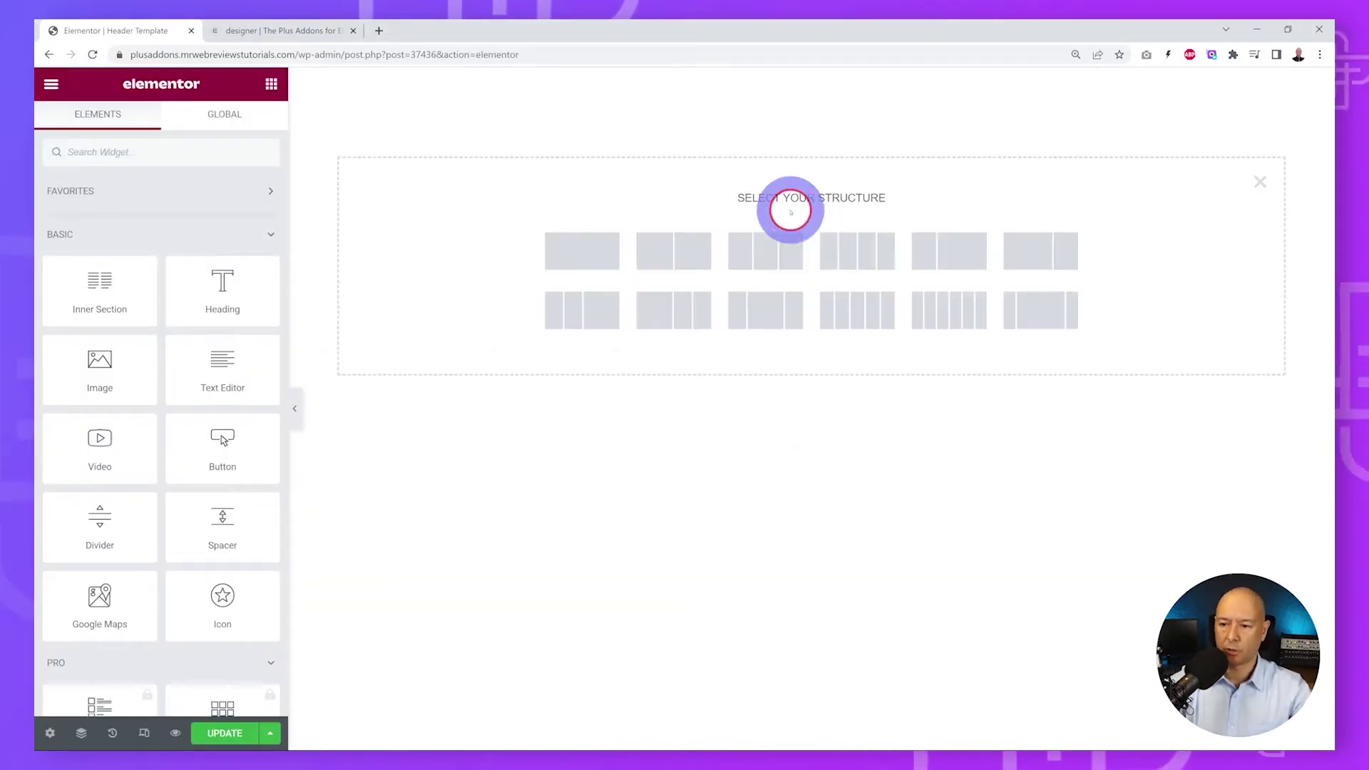
left_click(757, 260)
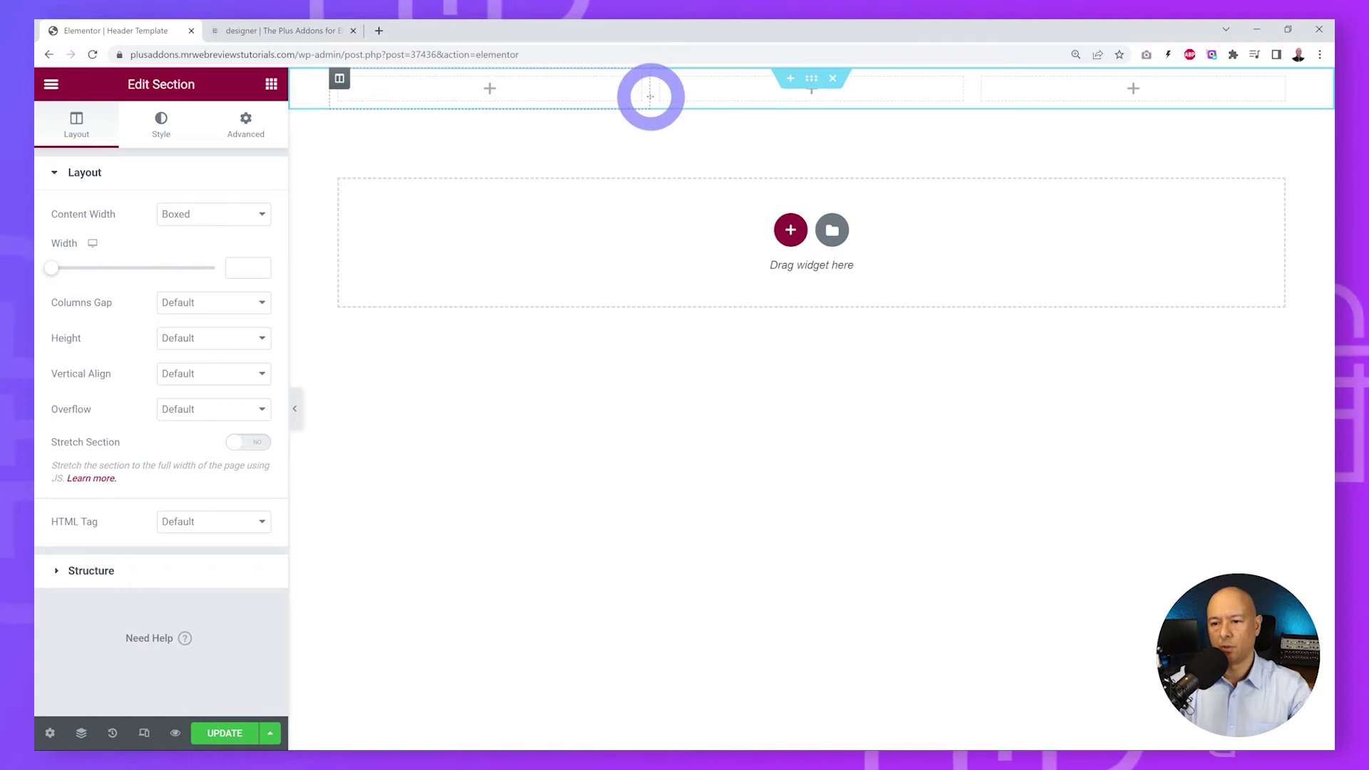
left_click_drag(650, 95, 526, 91)
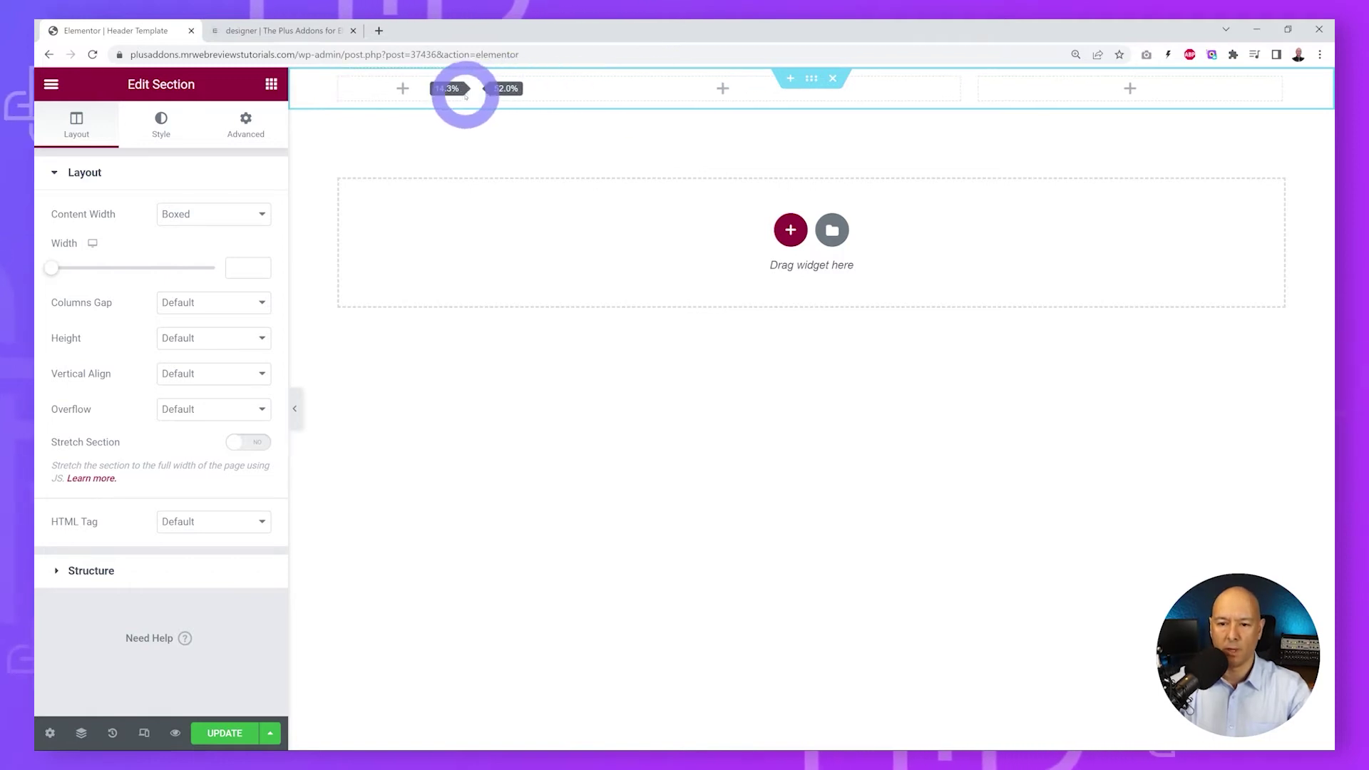
left_click_drag(452, 96, 452, 96)
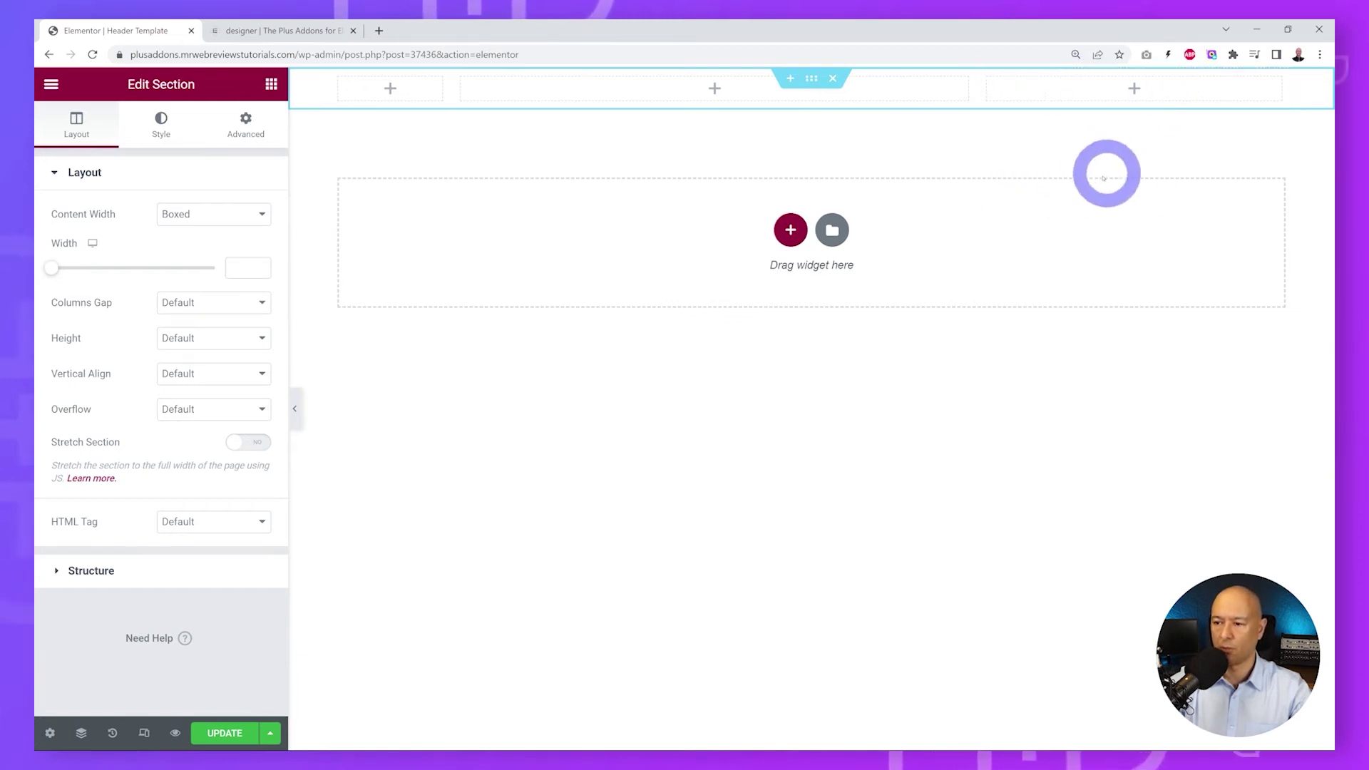
Place The Plus Addons Site Logo widget in the first column and set its image to the black Nike swoosh on transparent background.
left_click(271, 86)
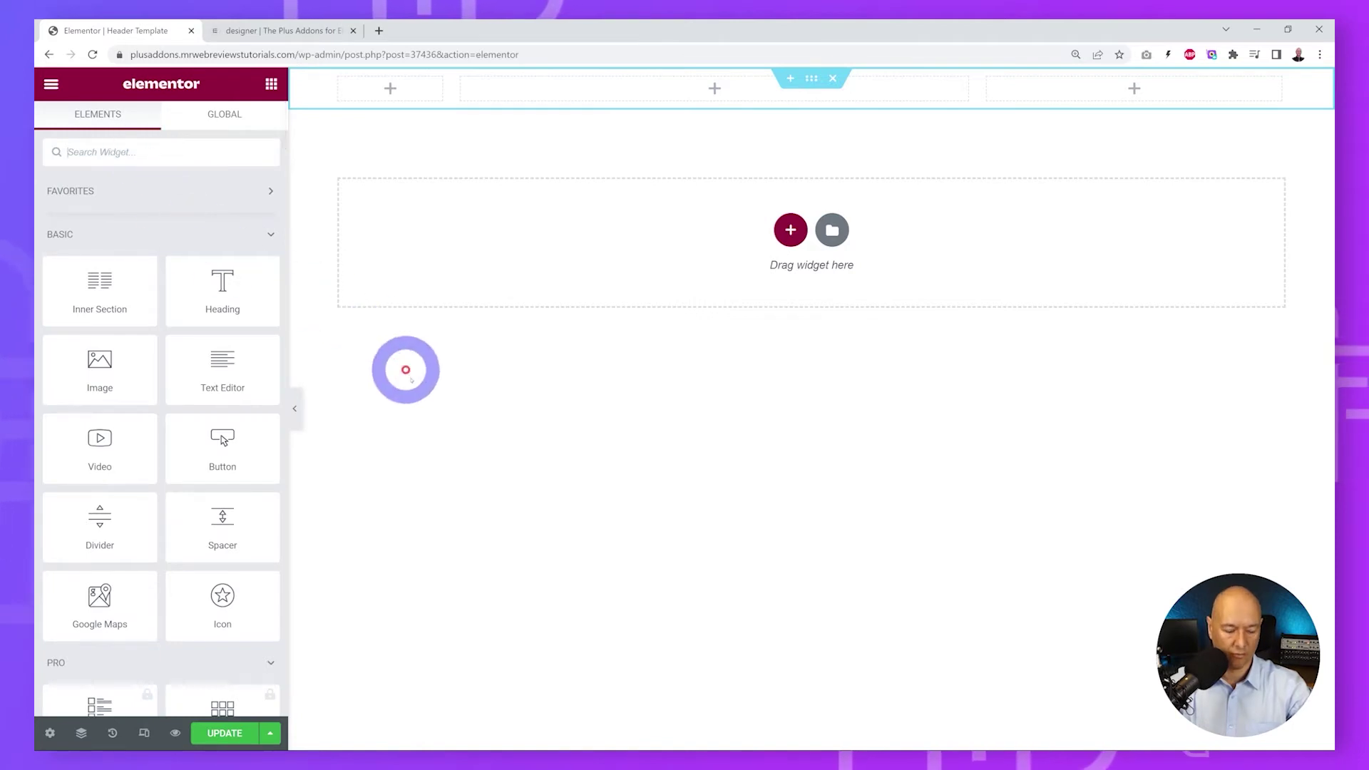
type("site logo")
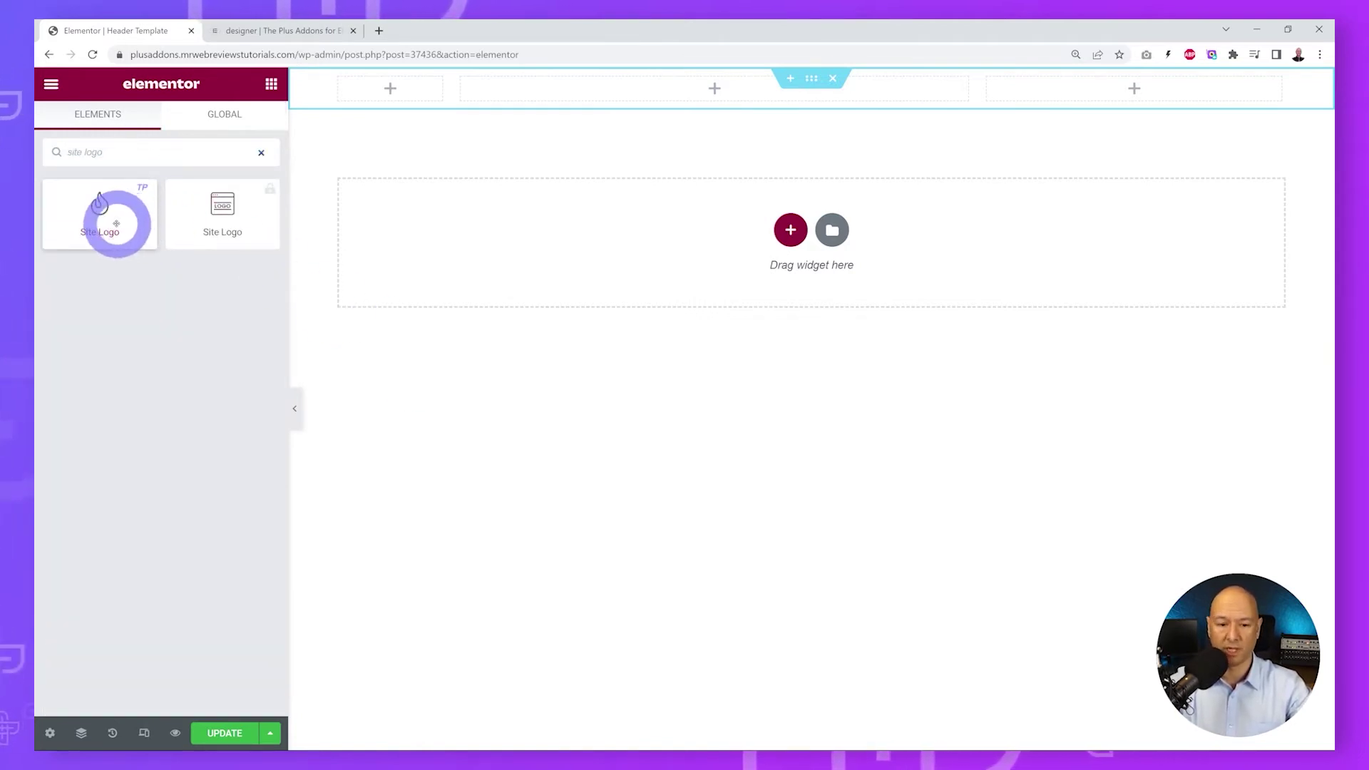
left_click_drag(111, 218, 370, 97)
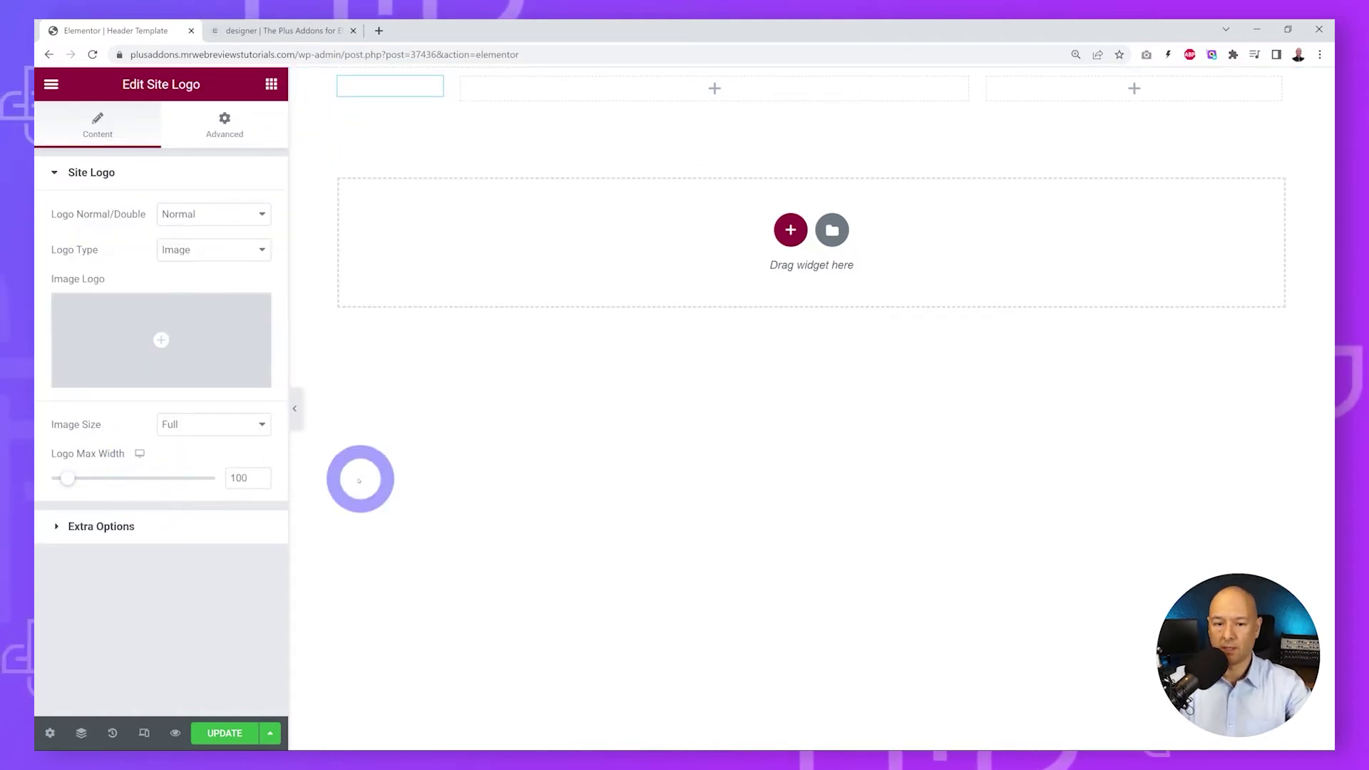
left_click(162, 338)
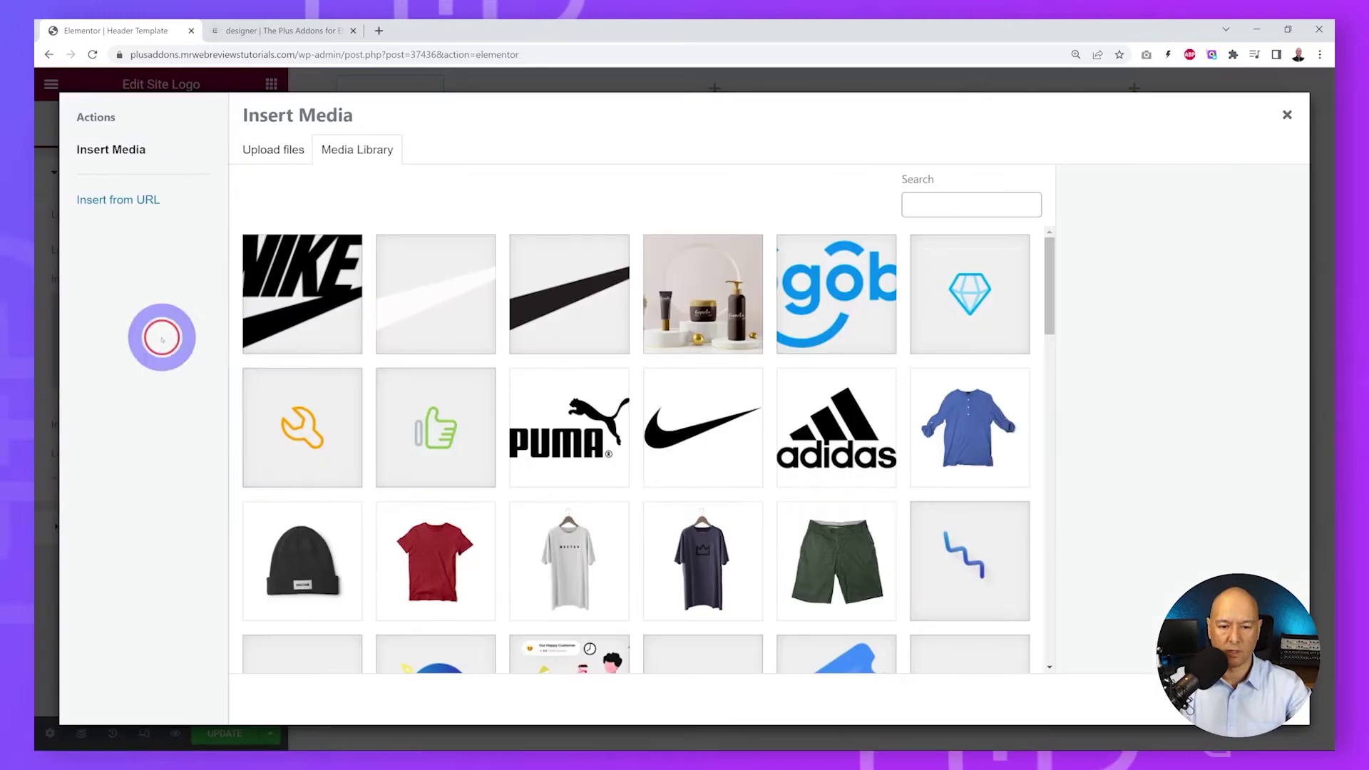
left_click(563, 298)
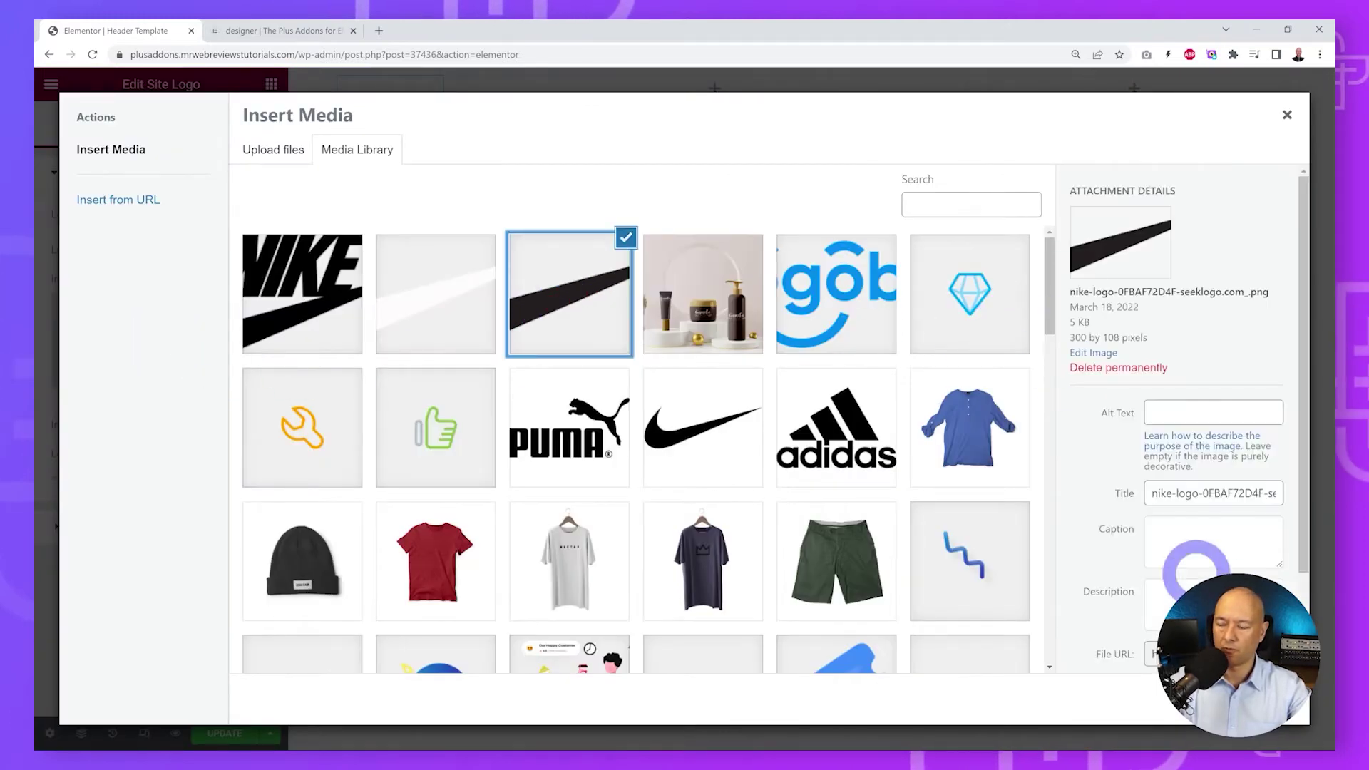
left_click(1262, 699)
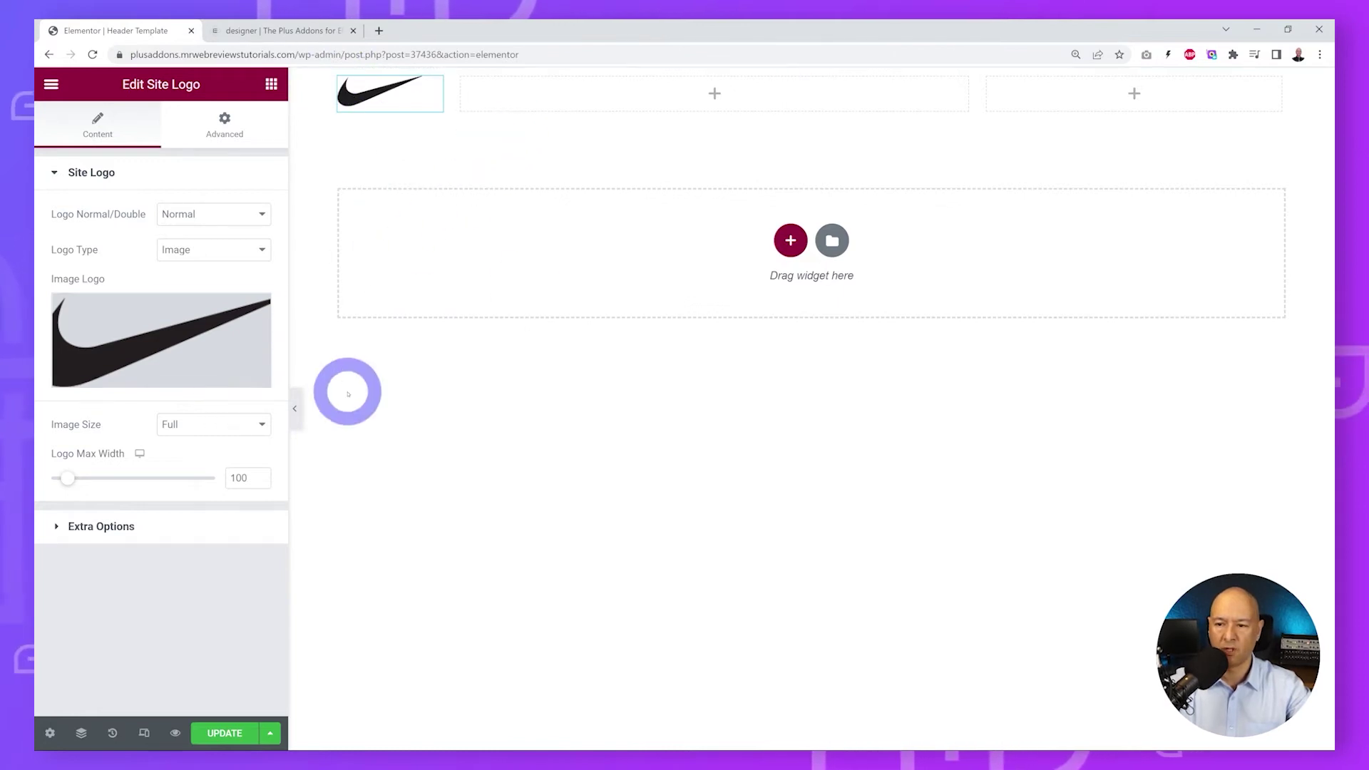
Save the template, and place the Navigation Menu widget in the middle column with Main Navigation as its menu.
key("ctrl+s")
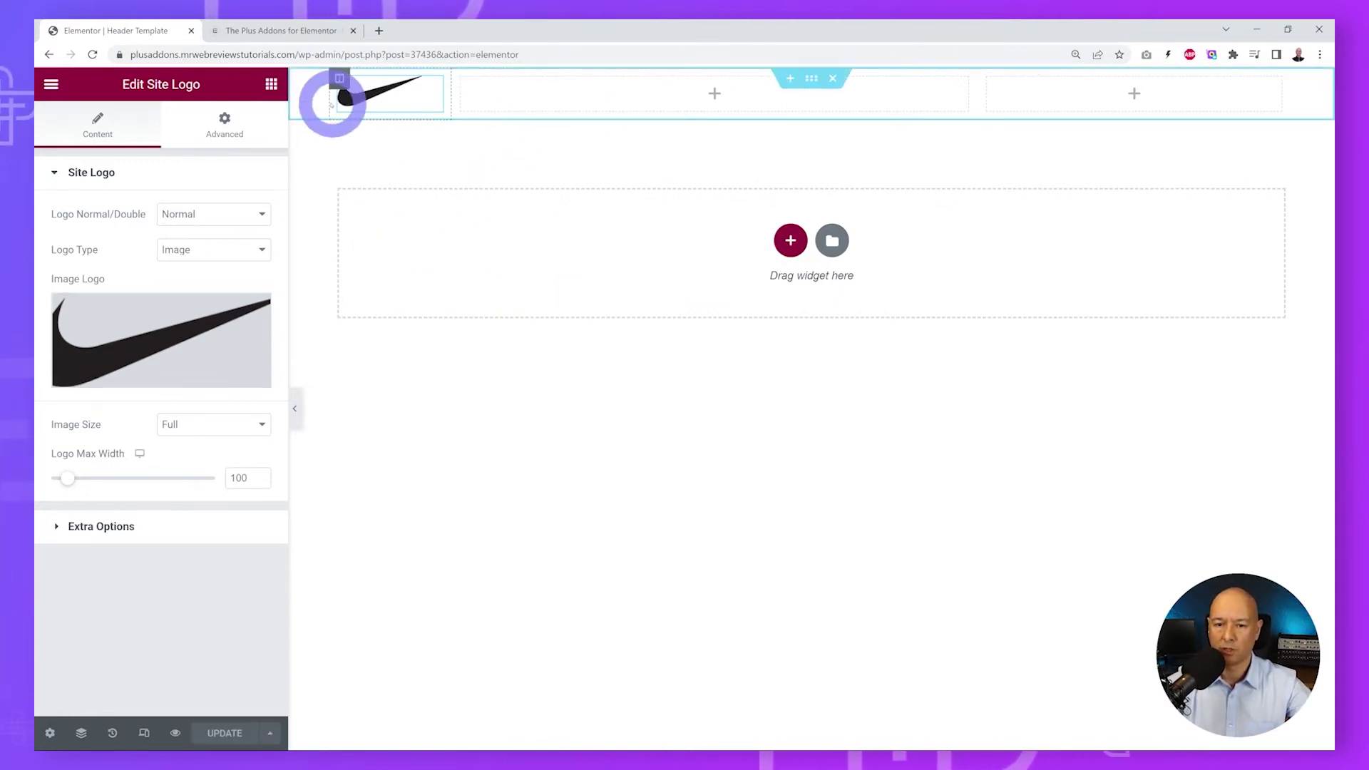
left_click(270, 84)
left_click(151, 157)
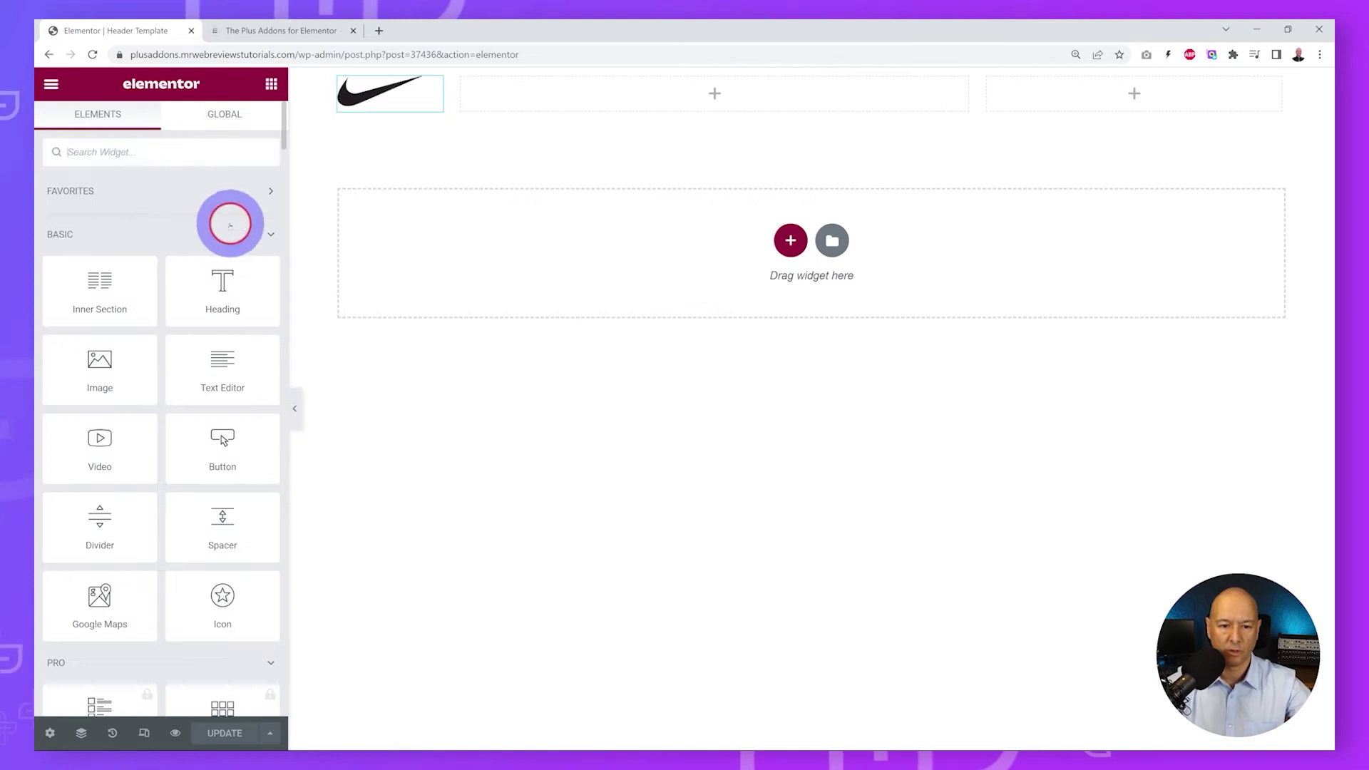
type("Nav")
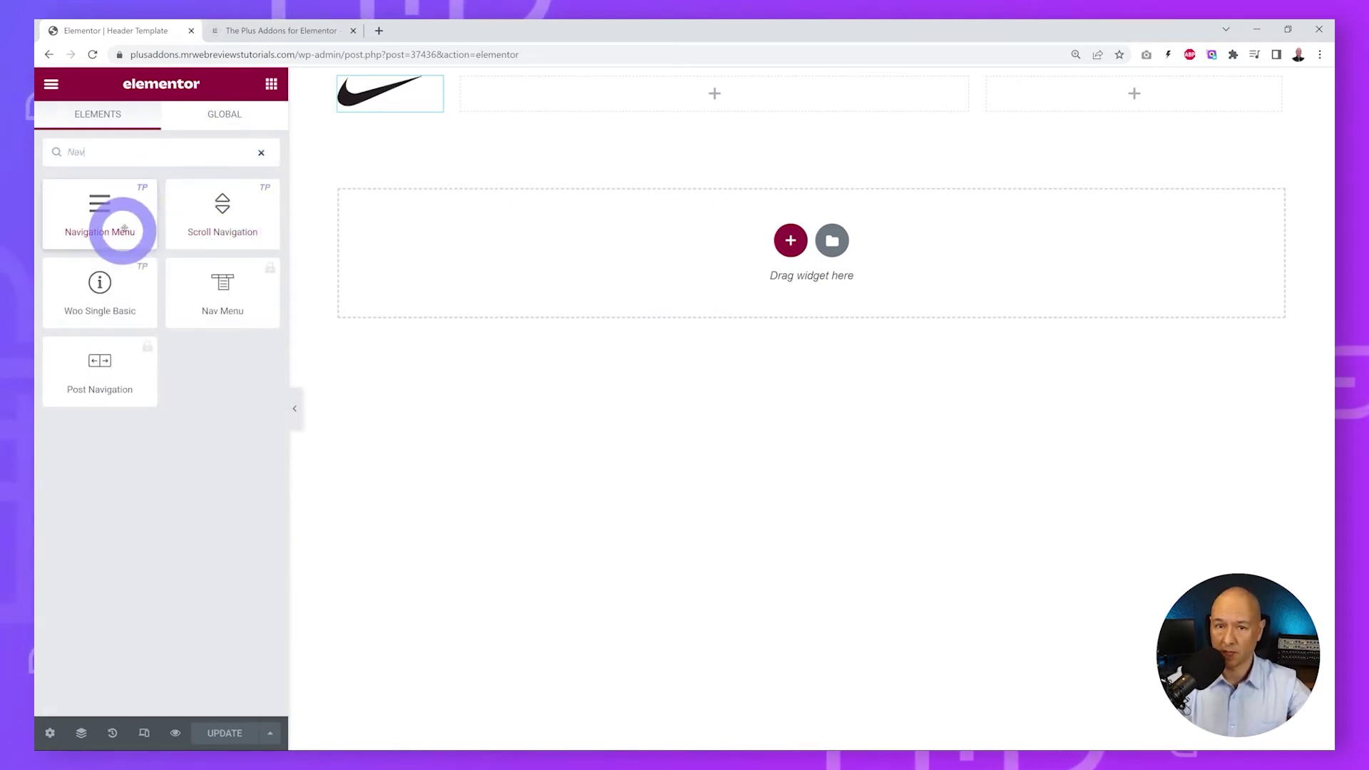
left_click_drag(124, 227, 672, 100)
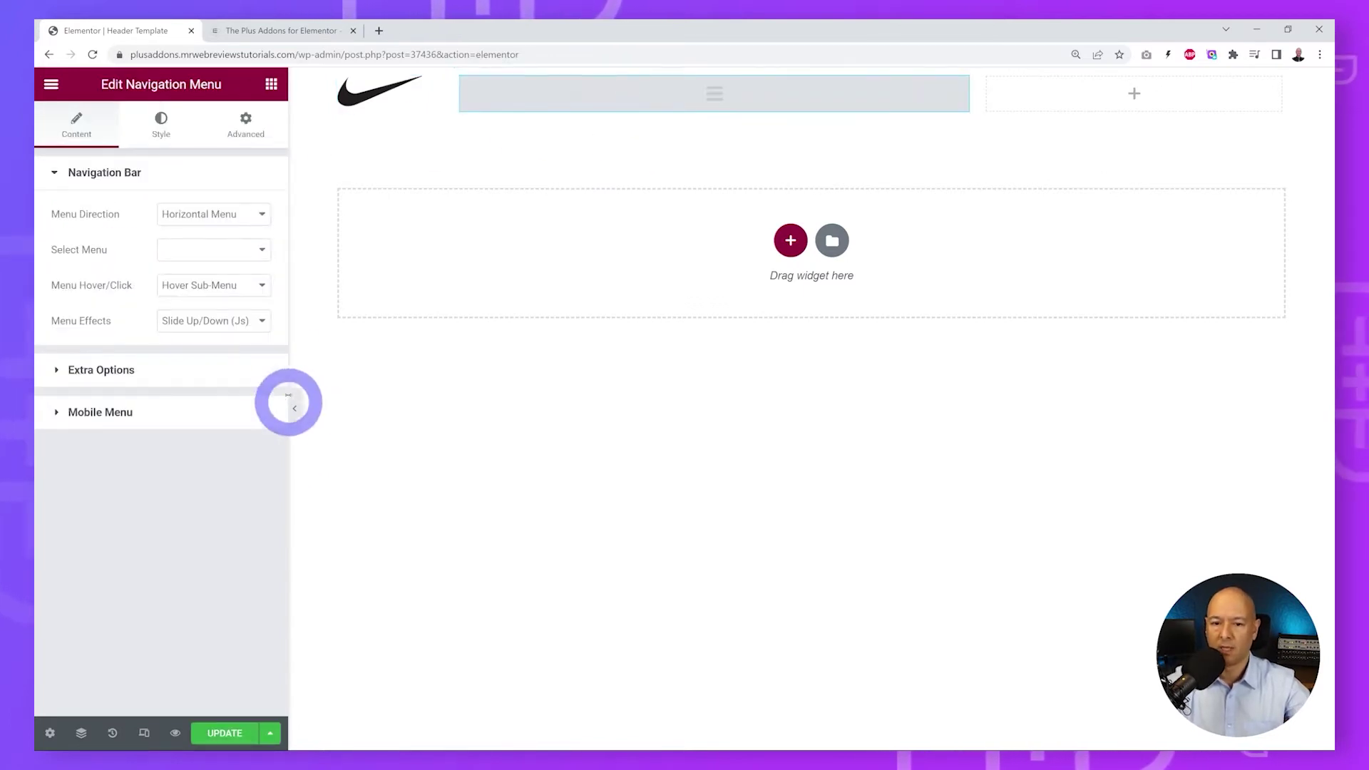
left_click(263, 250)
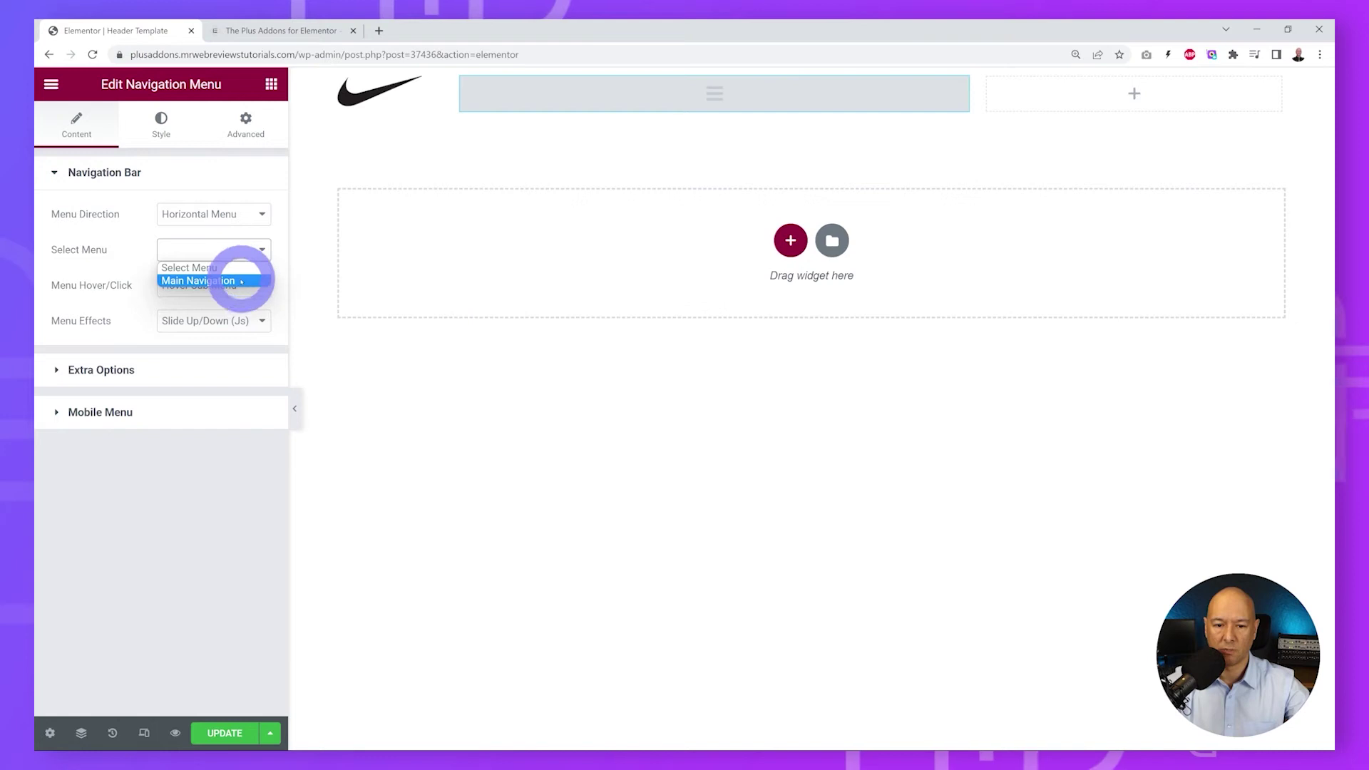
left_click(217, 282)
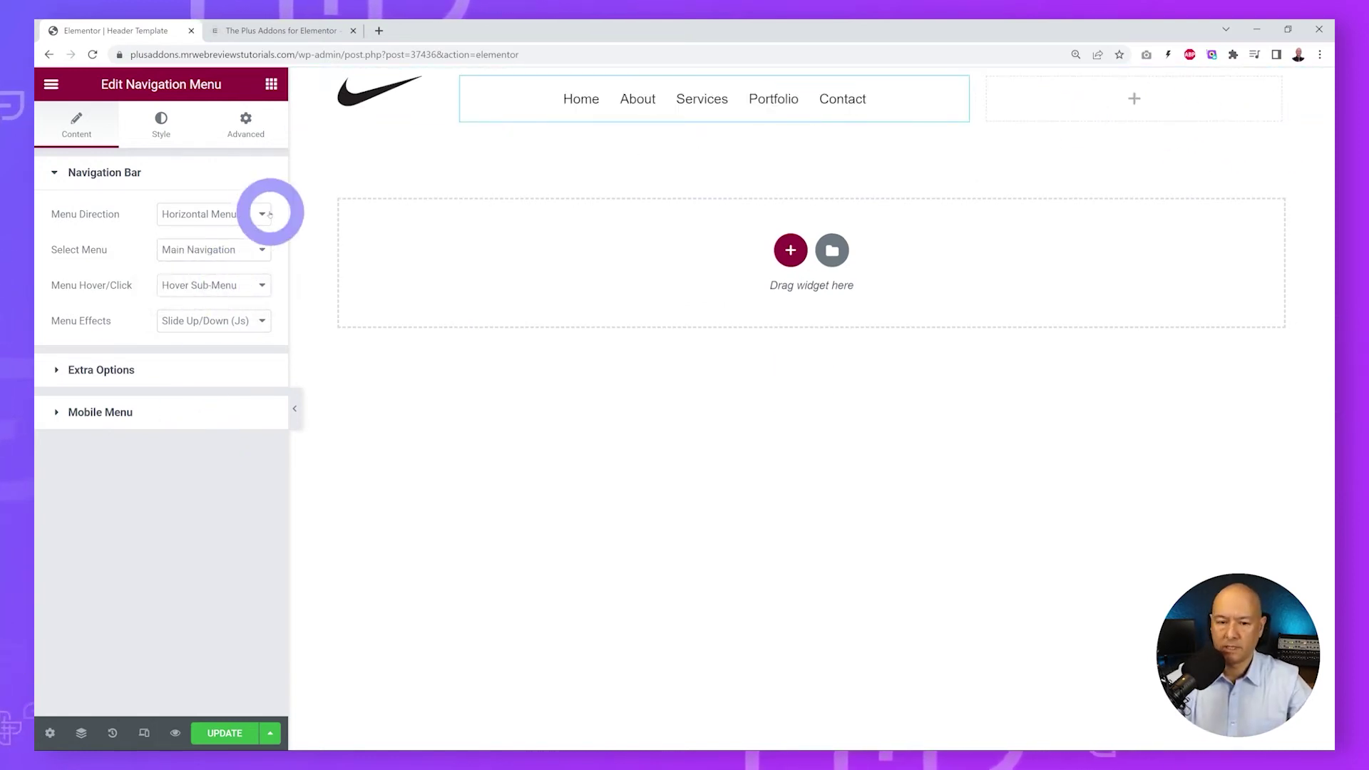
Find the Header Meta Content widget and place it in the empty third column of the header section.
left_click(272, 85)
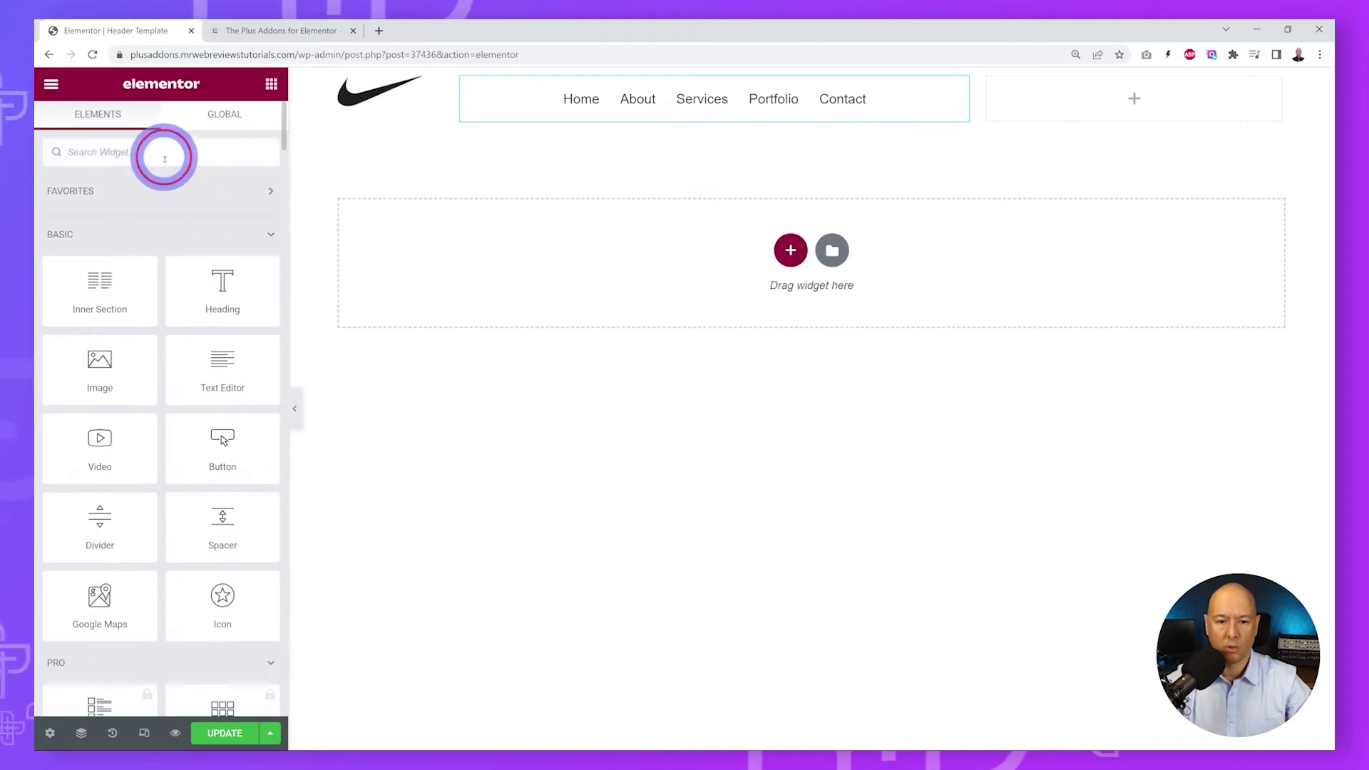
type("Header Meta")
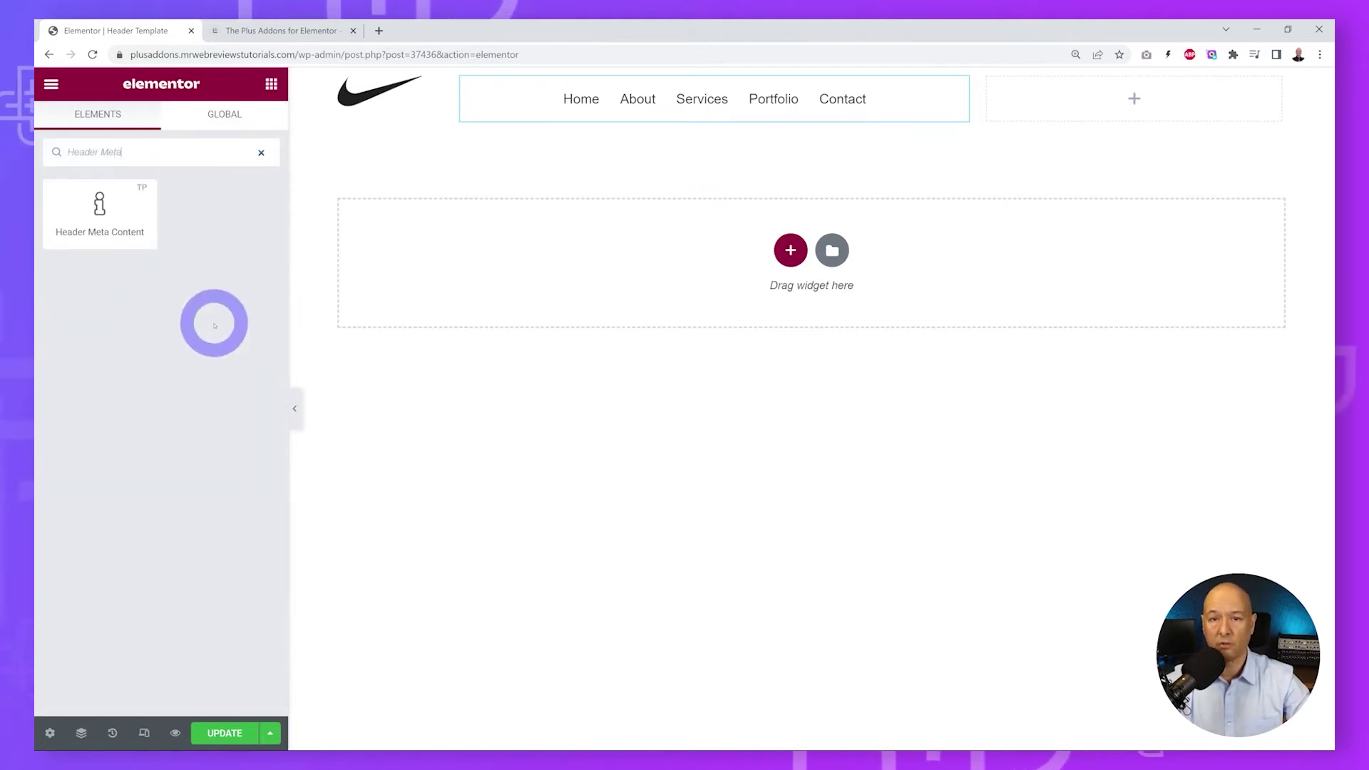
left_click_drag(131, 221, 1191, 102)
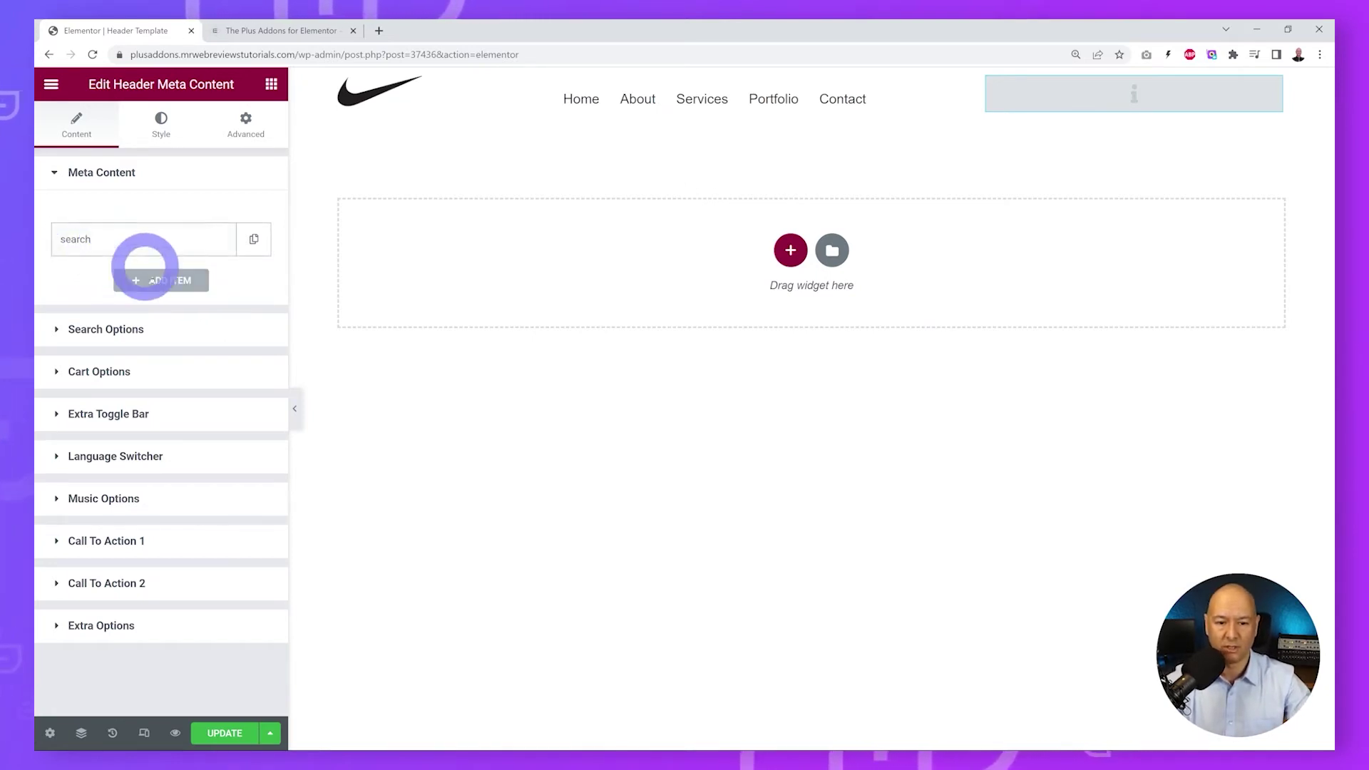
Add two more meta content items after the search item: a Mini Cart and a Call to Action 1.
left_click(160, 279)
left_click(221, 322)
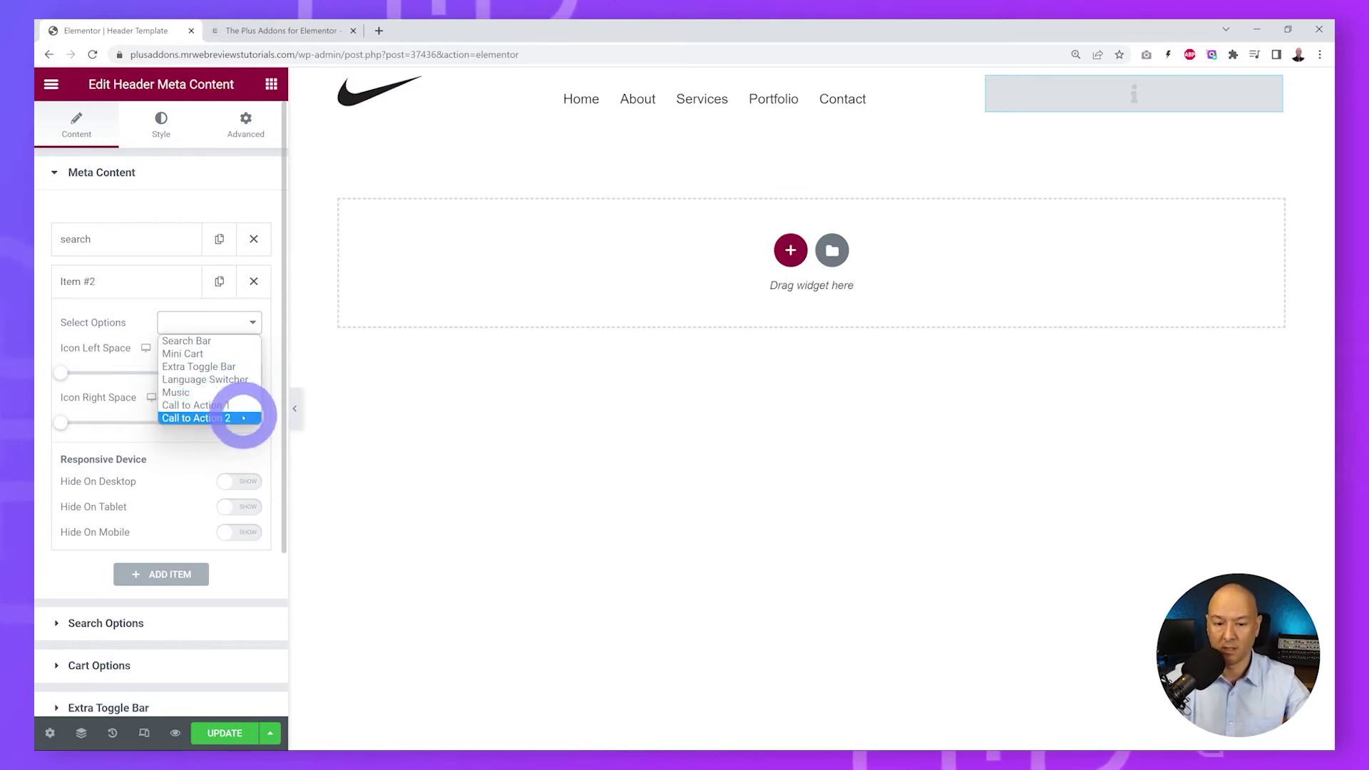
left_click(192, 354)
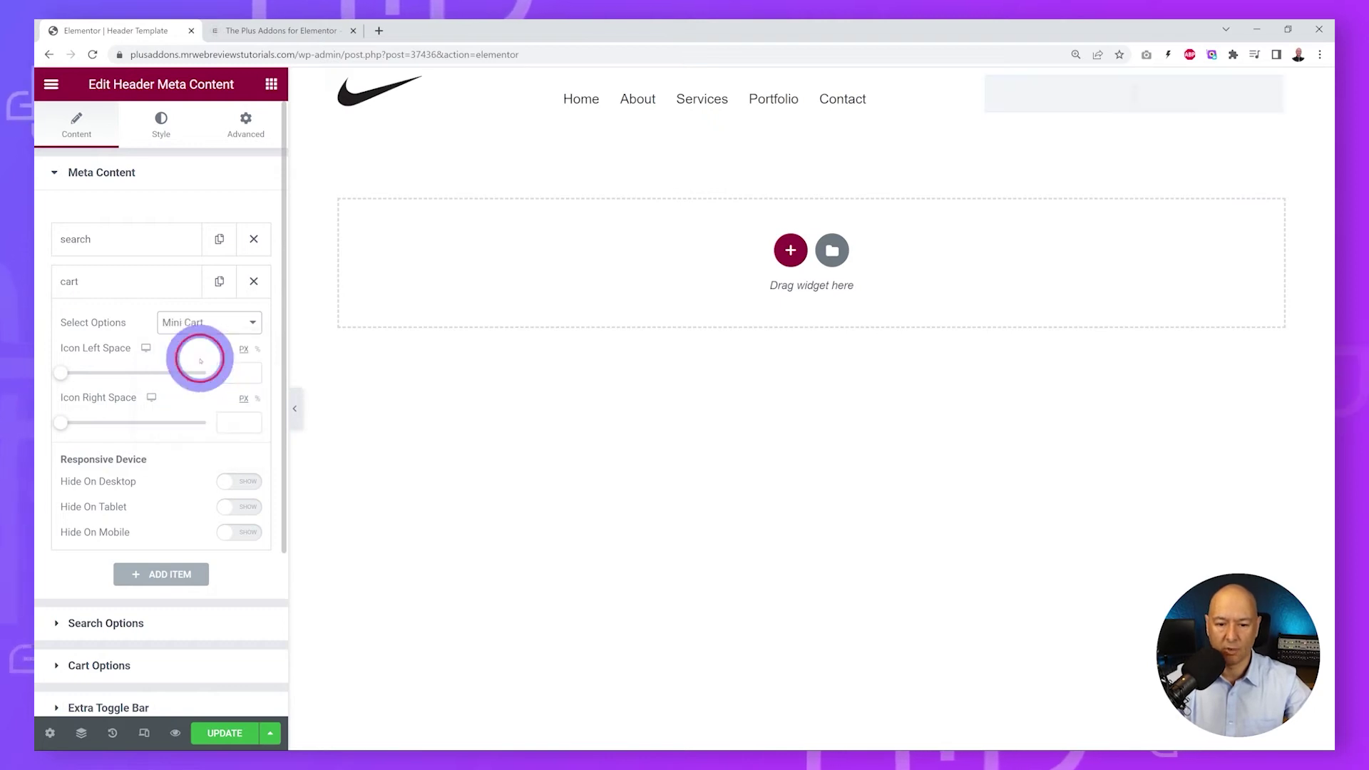
left_click(129, 283)
left_click(154, 322)
left_click(212, 366)
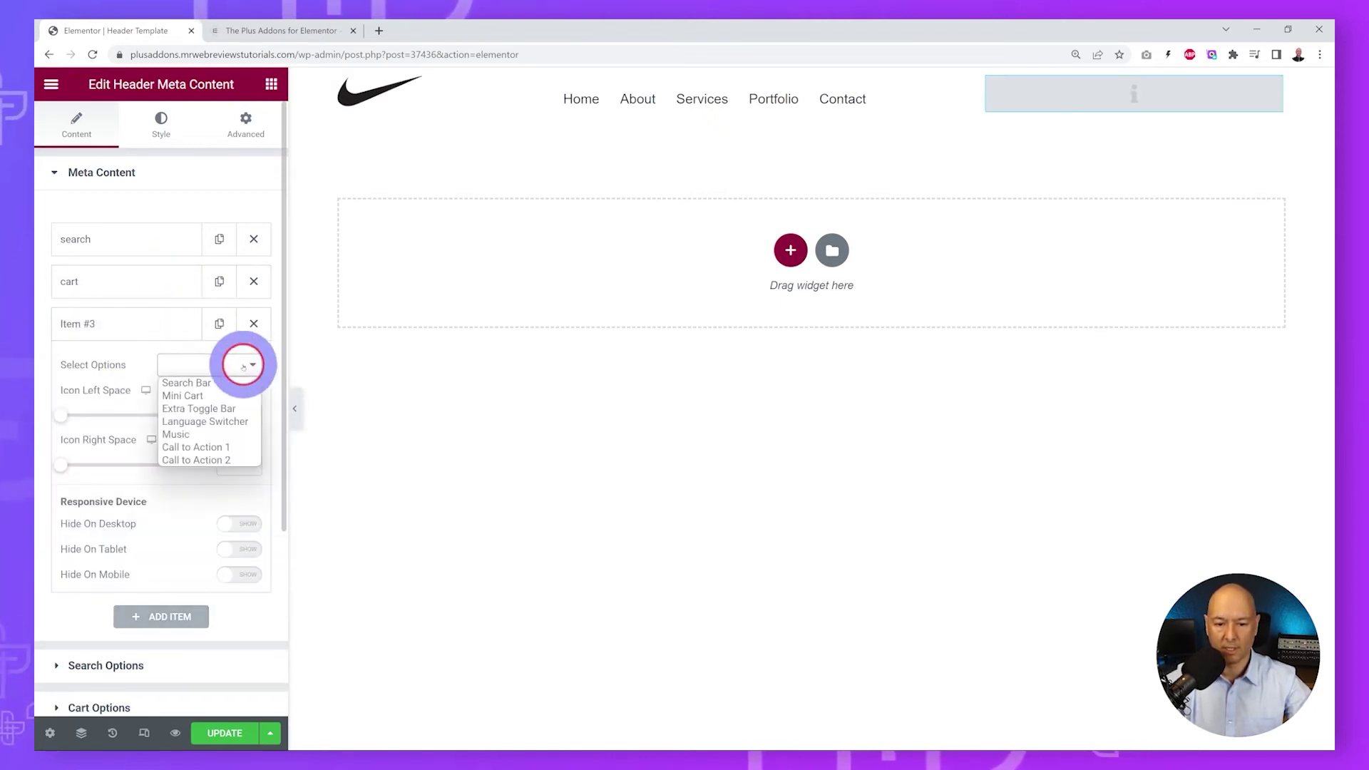
left_click(235, 447)
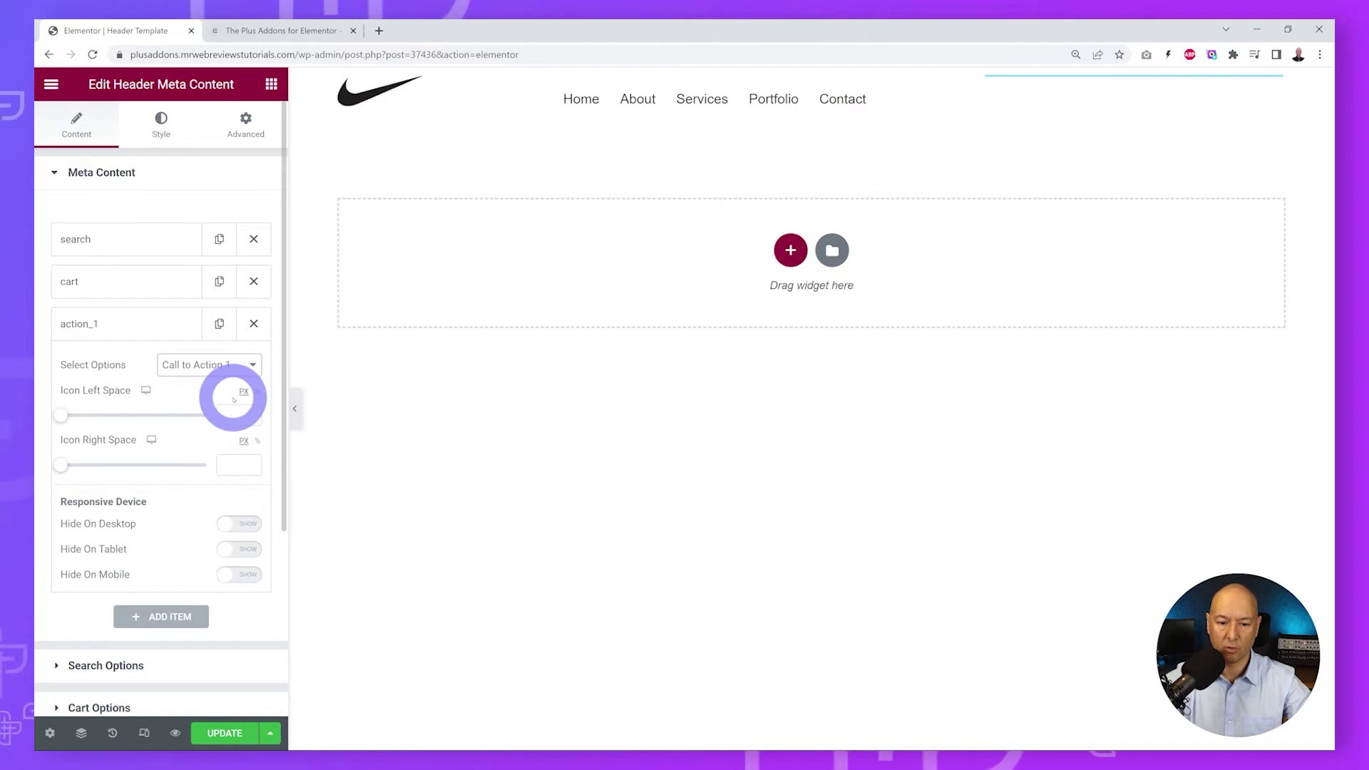
left_click(206, 314)
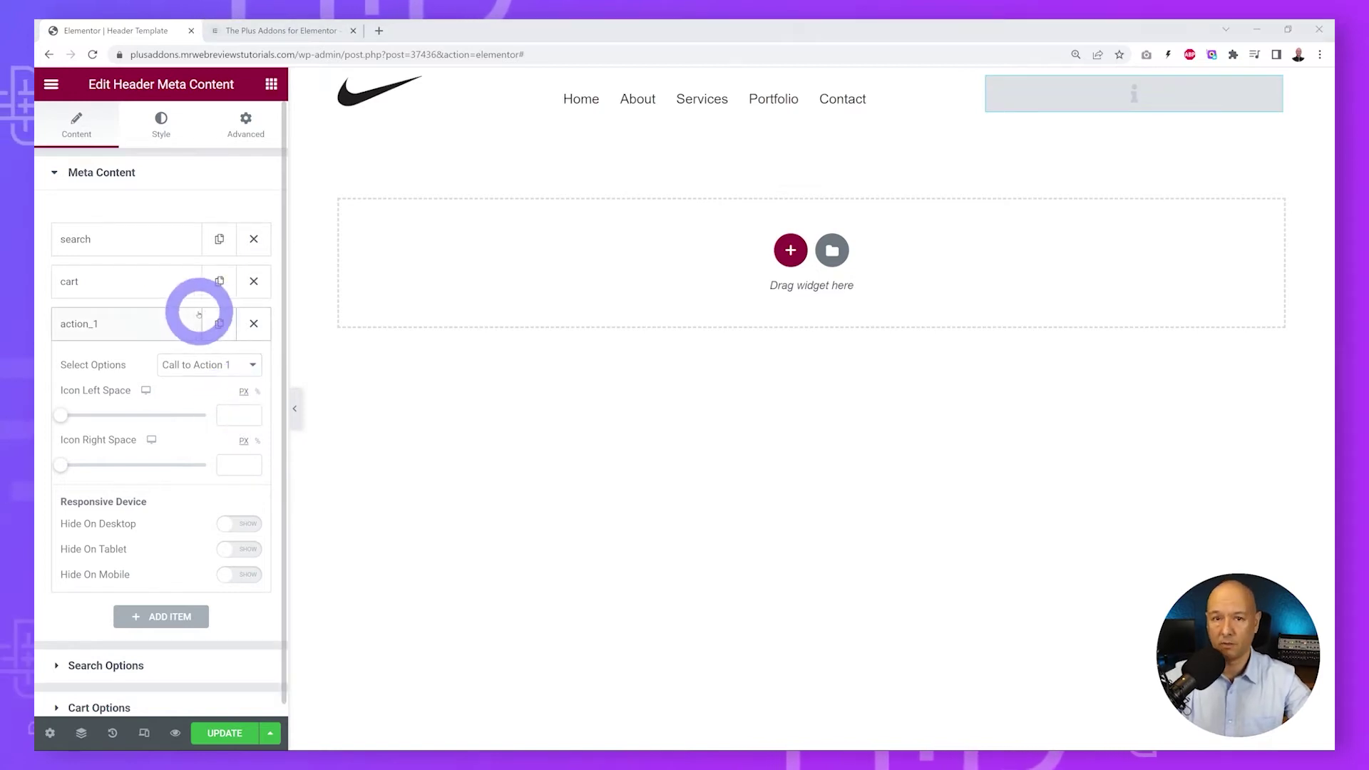
Enable the search bar display in the Header Meta Content widget with icon Style 1.
scroll(190, 338, "down", 4)
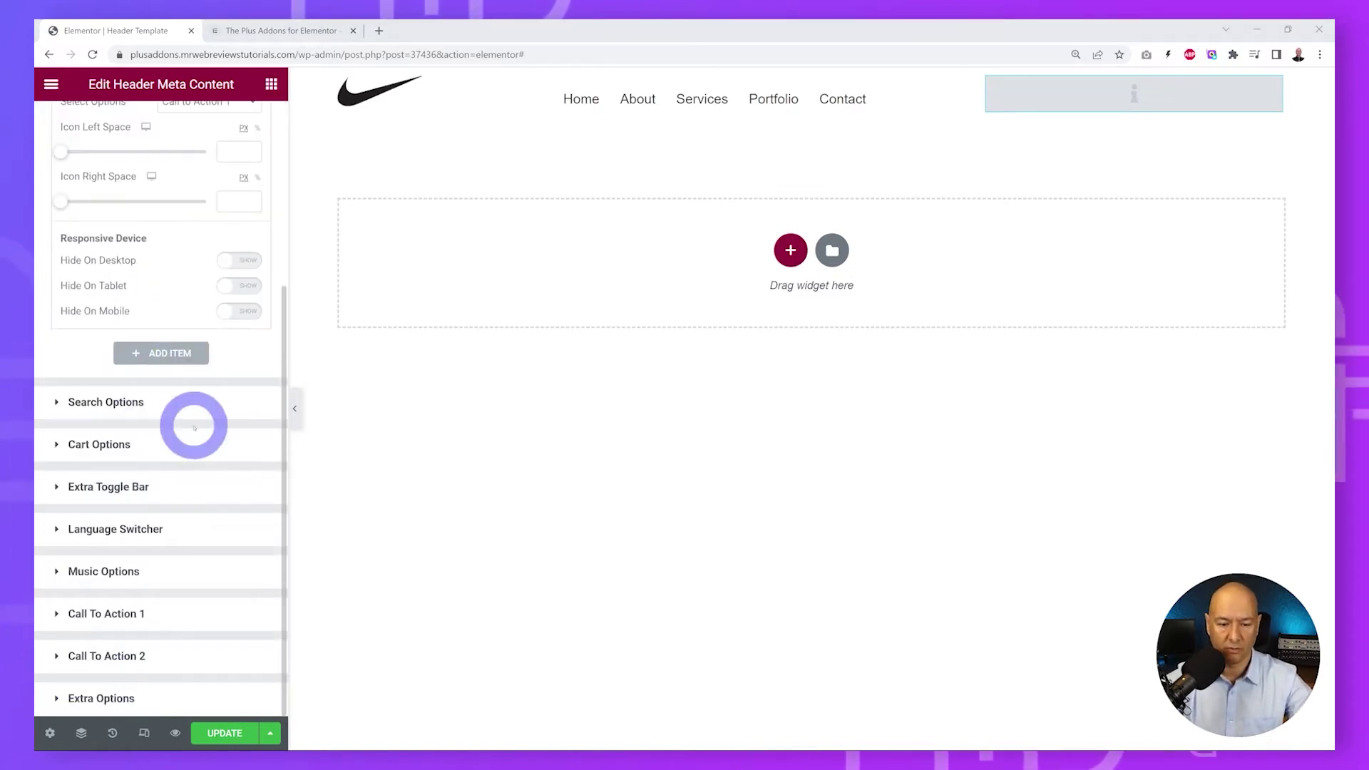
left_click(129, 401)
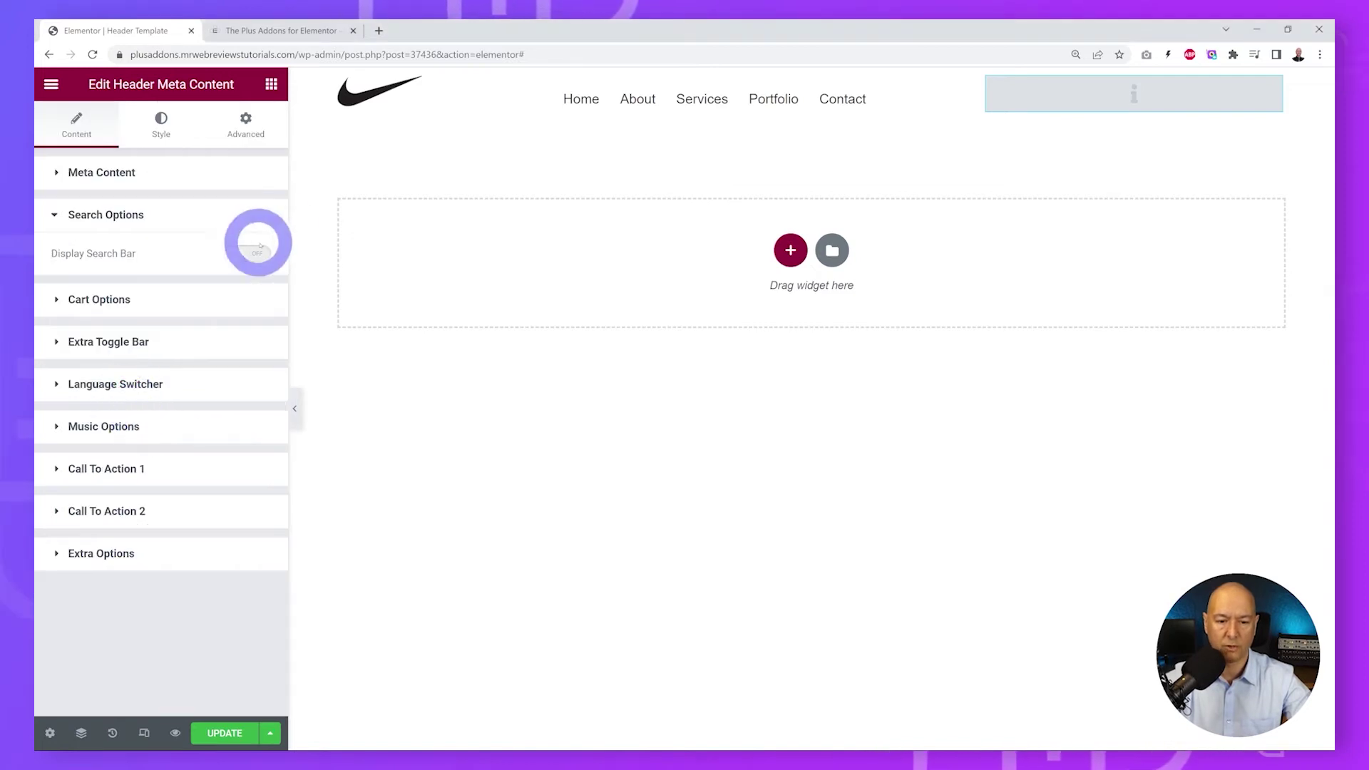
left_click(238, 256)
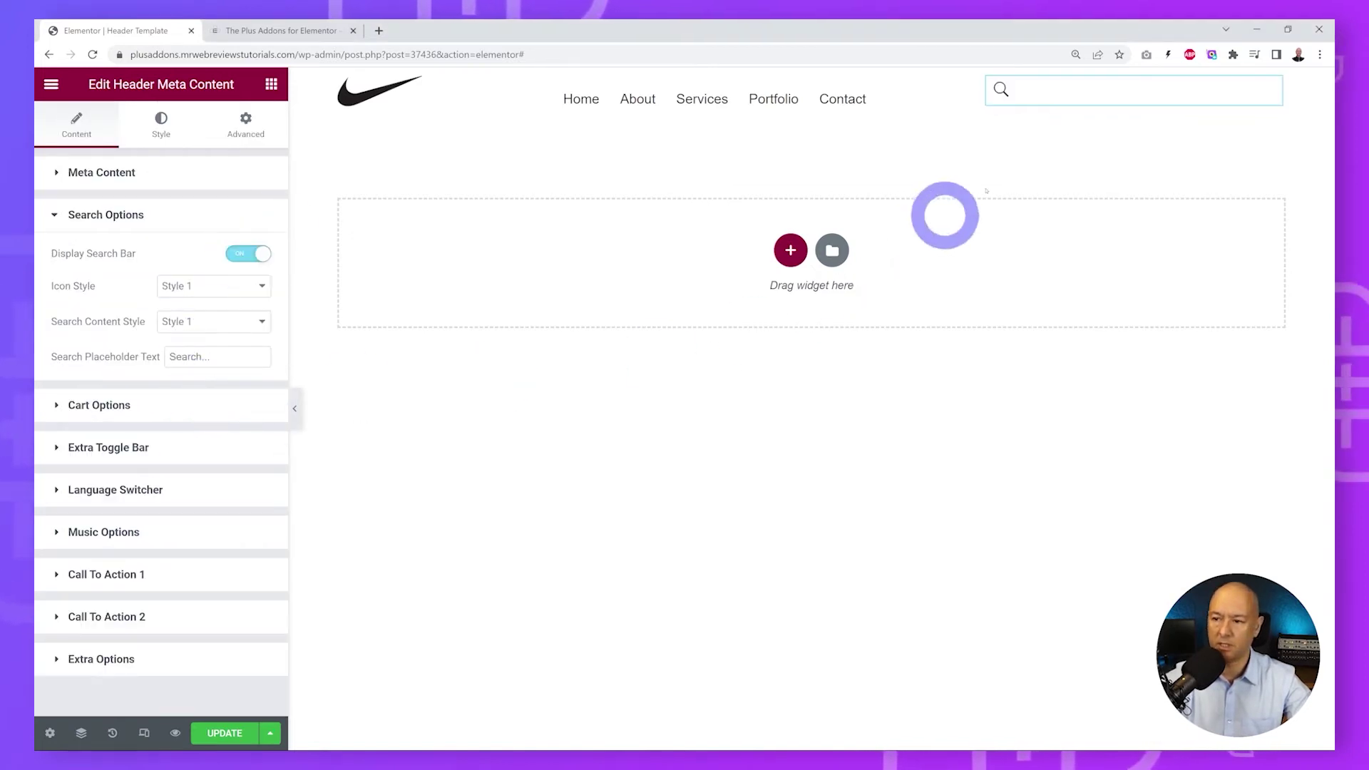
left_click(262, 286)
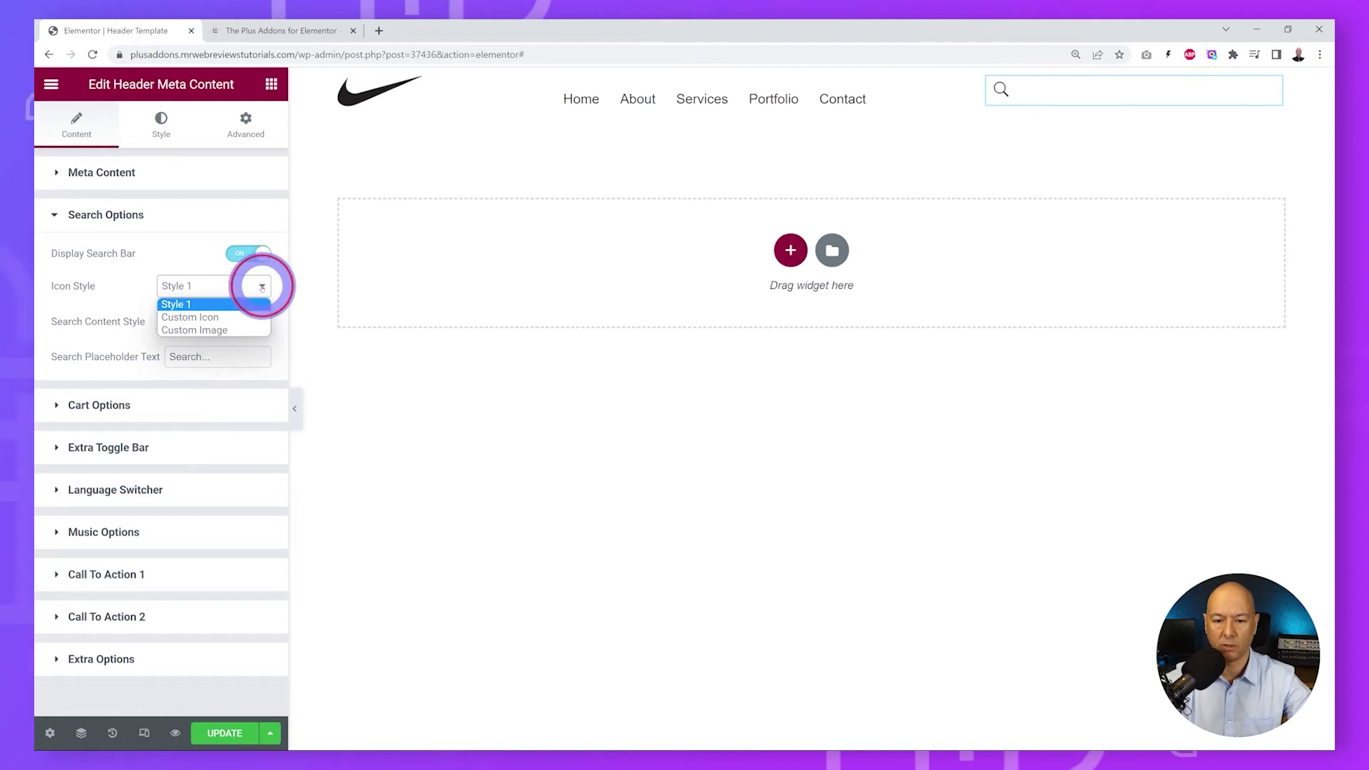
left_click(260, 285)
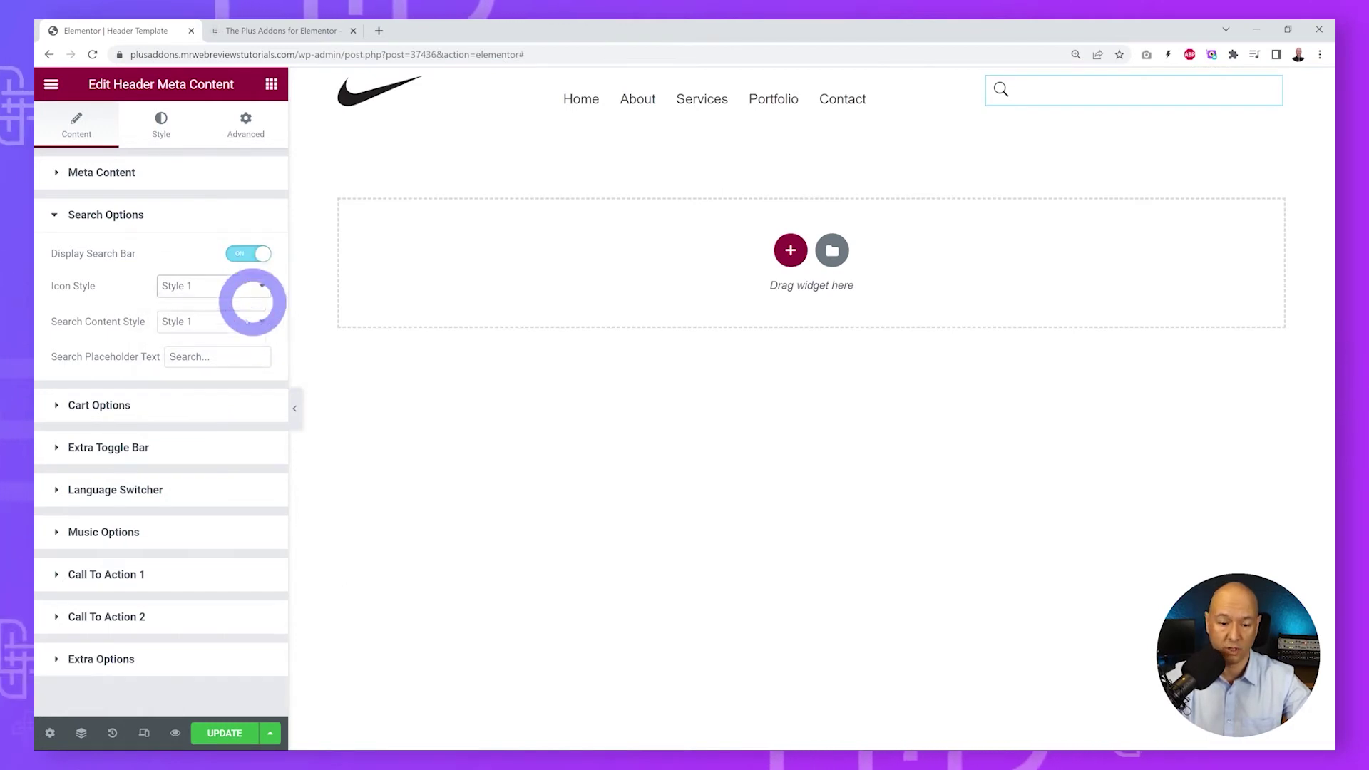
Enable the cart display in the Header Meta Content widget and set its cart icon to Custom Icon.
left_click(112, 411)
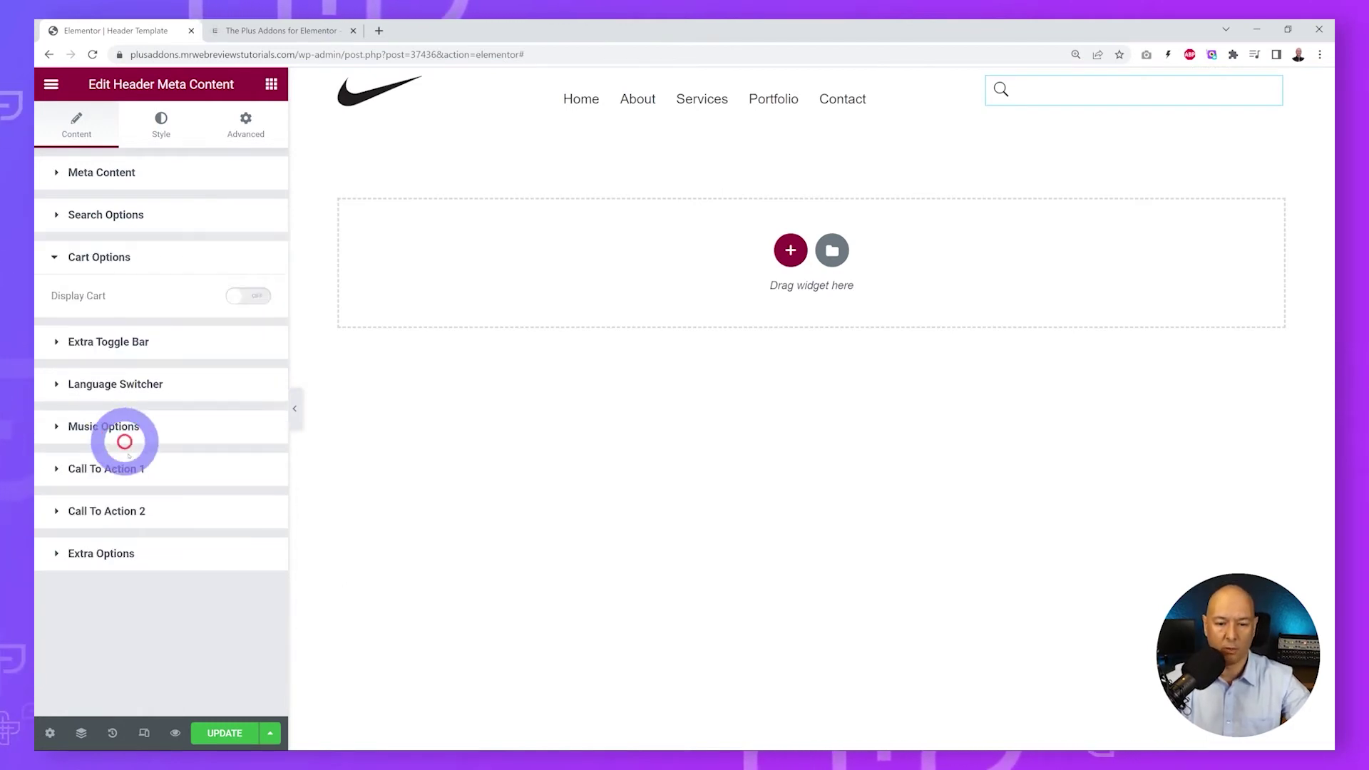
left_click(247, 295)
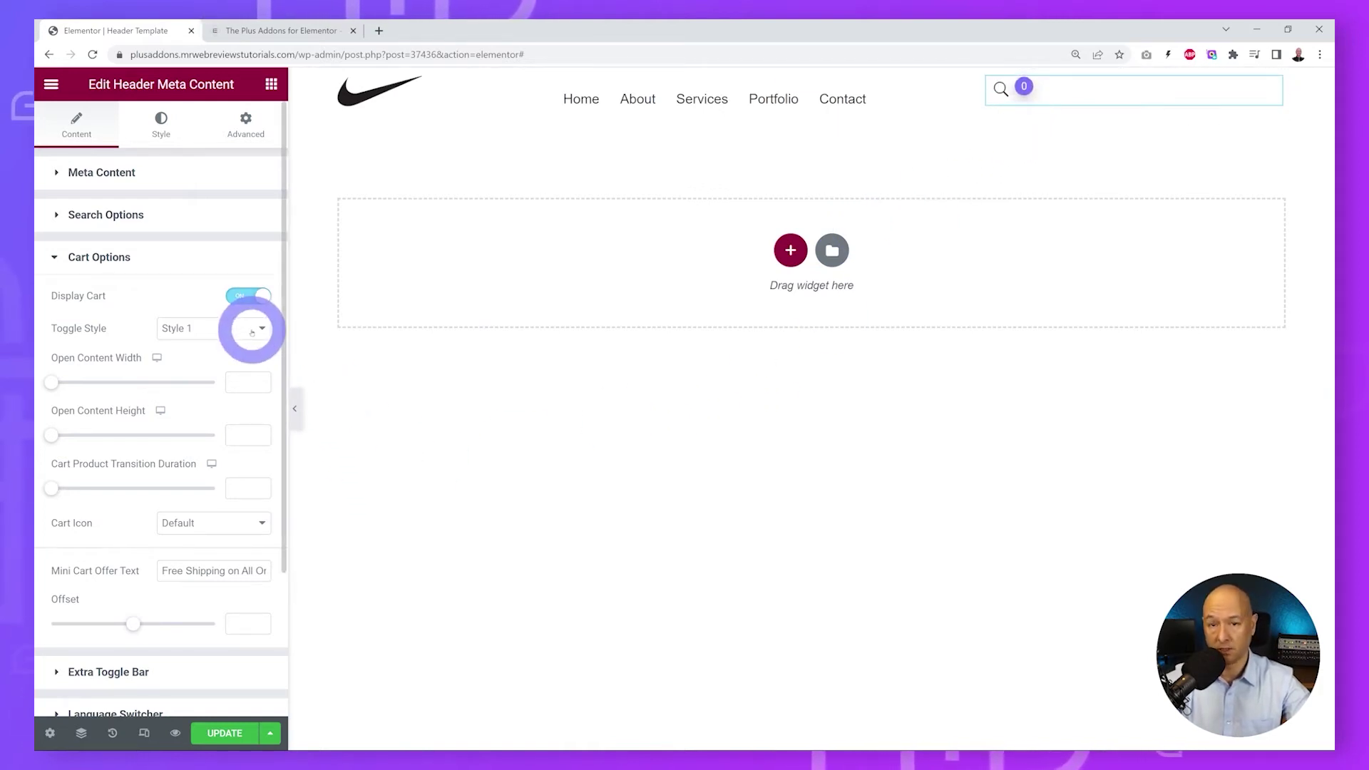
left_click(256, 522)
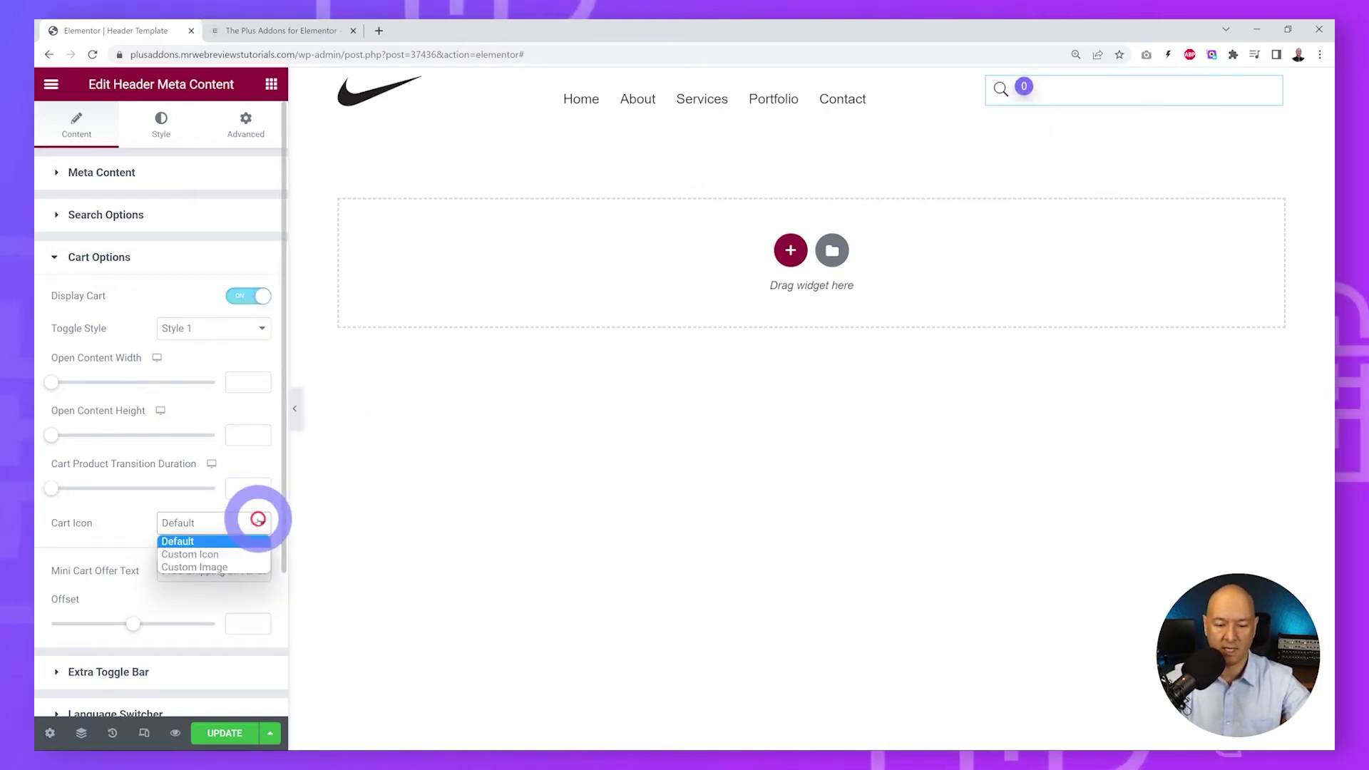
left_click(244, 555)
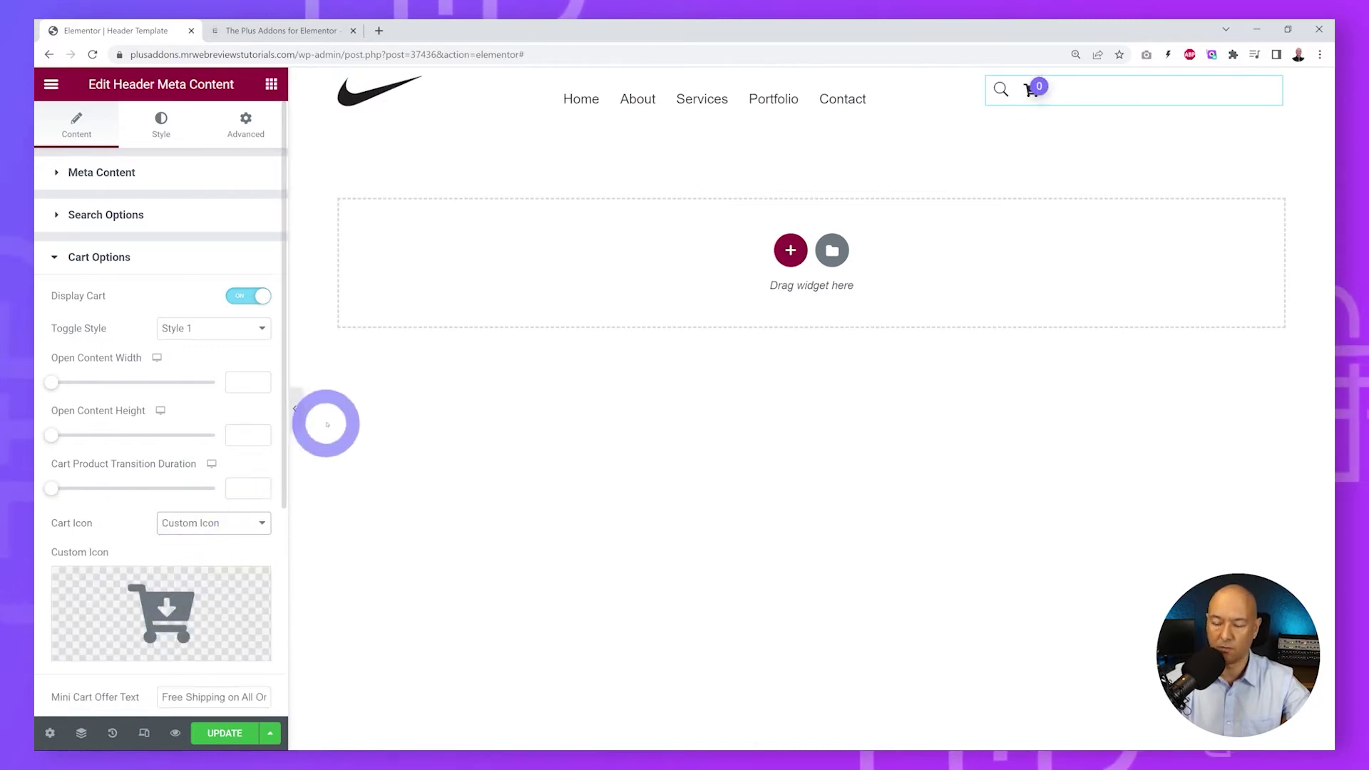
scroll(238, 435, "down", 2)
scroll(238, 436, "up", 2)
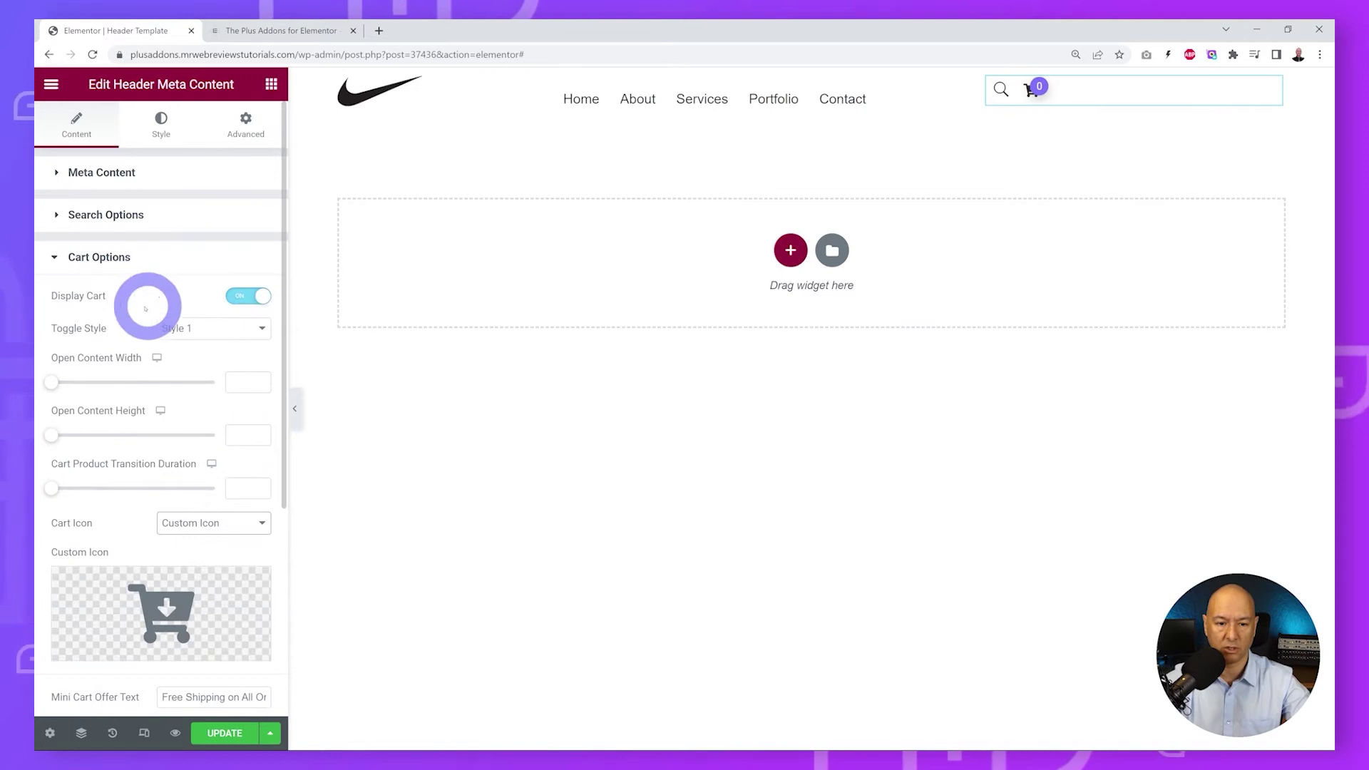
Enable the display of Call To Action 1 and set its button text to "Call".
left_click(114, 261)
left_click(125, 428)
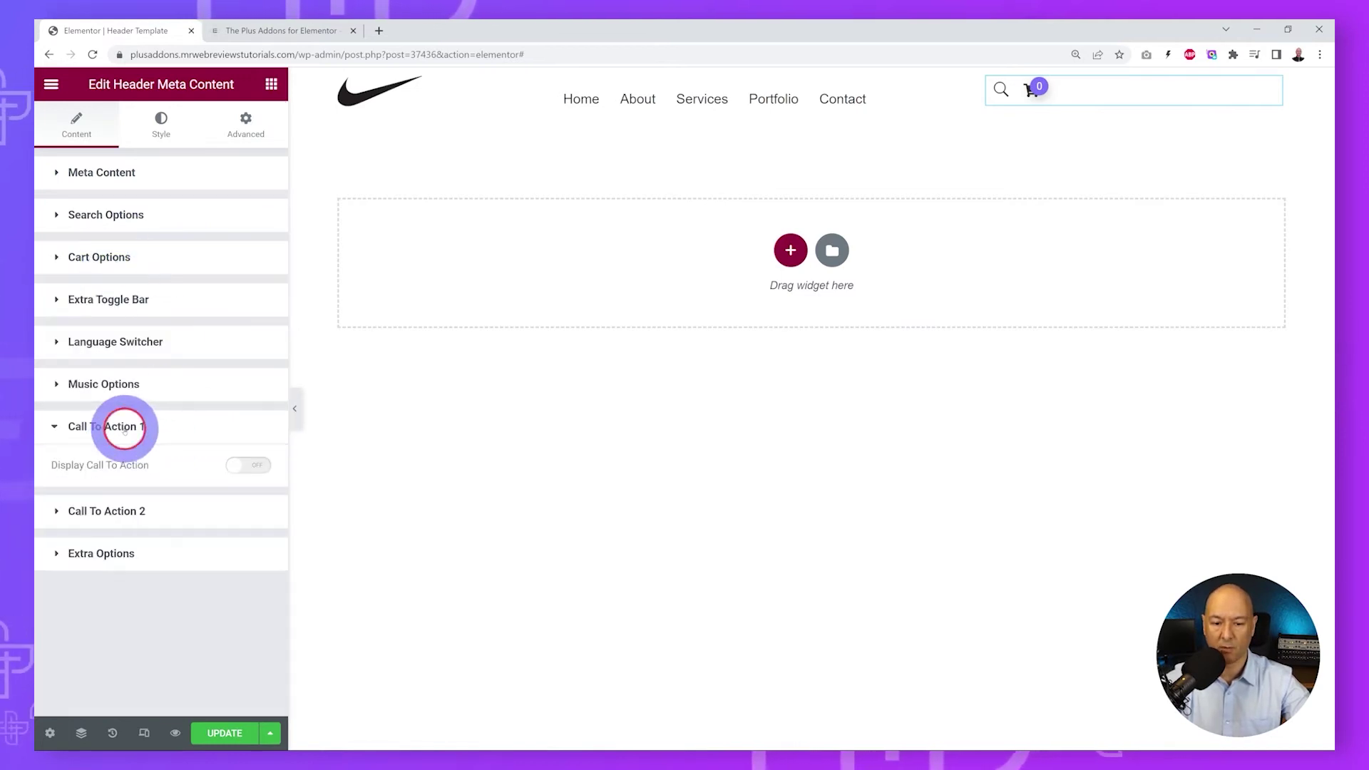
left_click(242, 464)
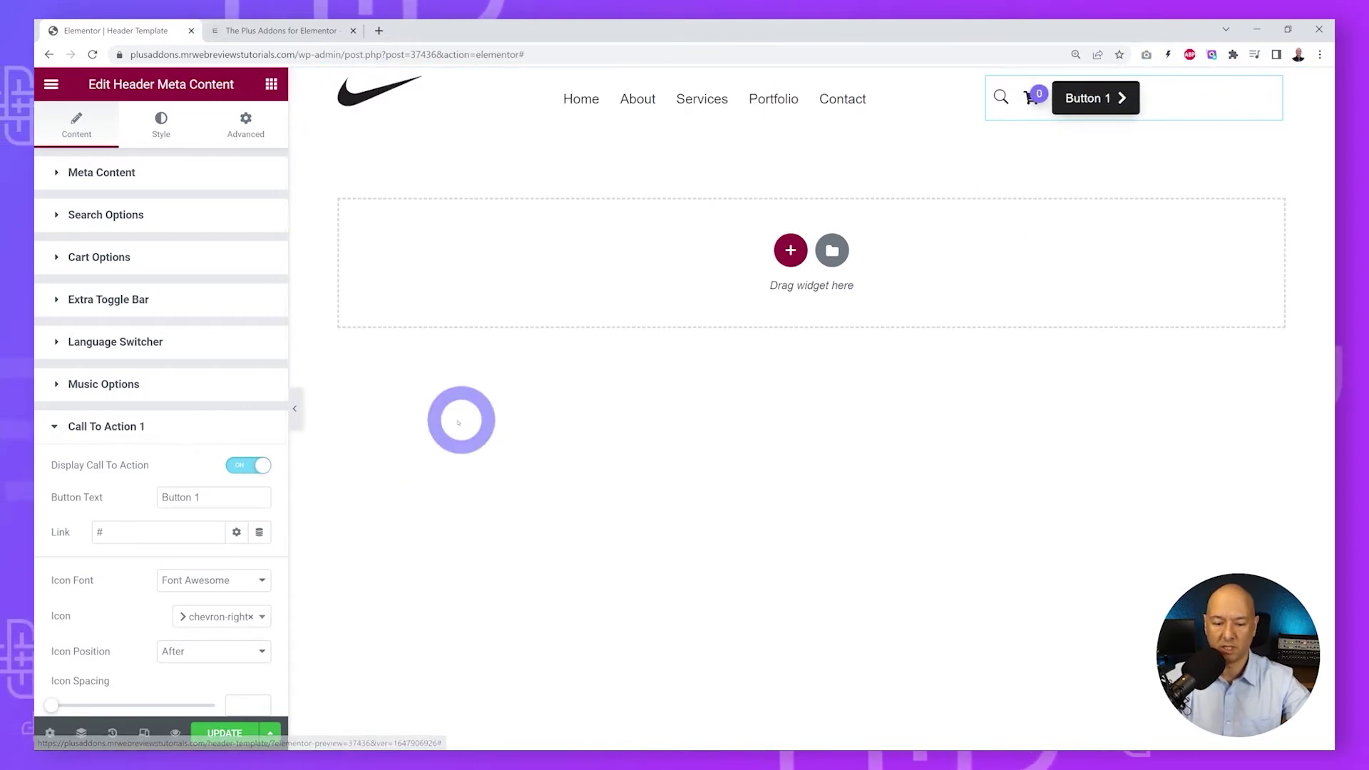
left_click_drag(214, 497, 126, 498)
type("Call")
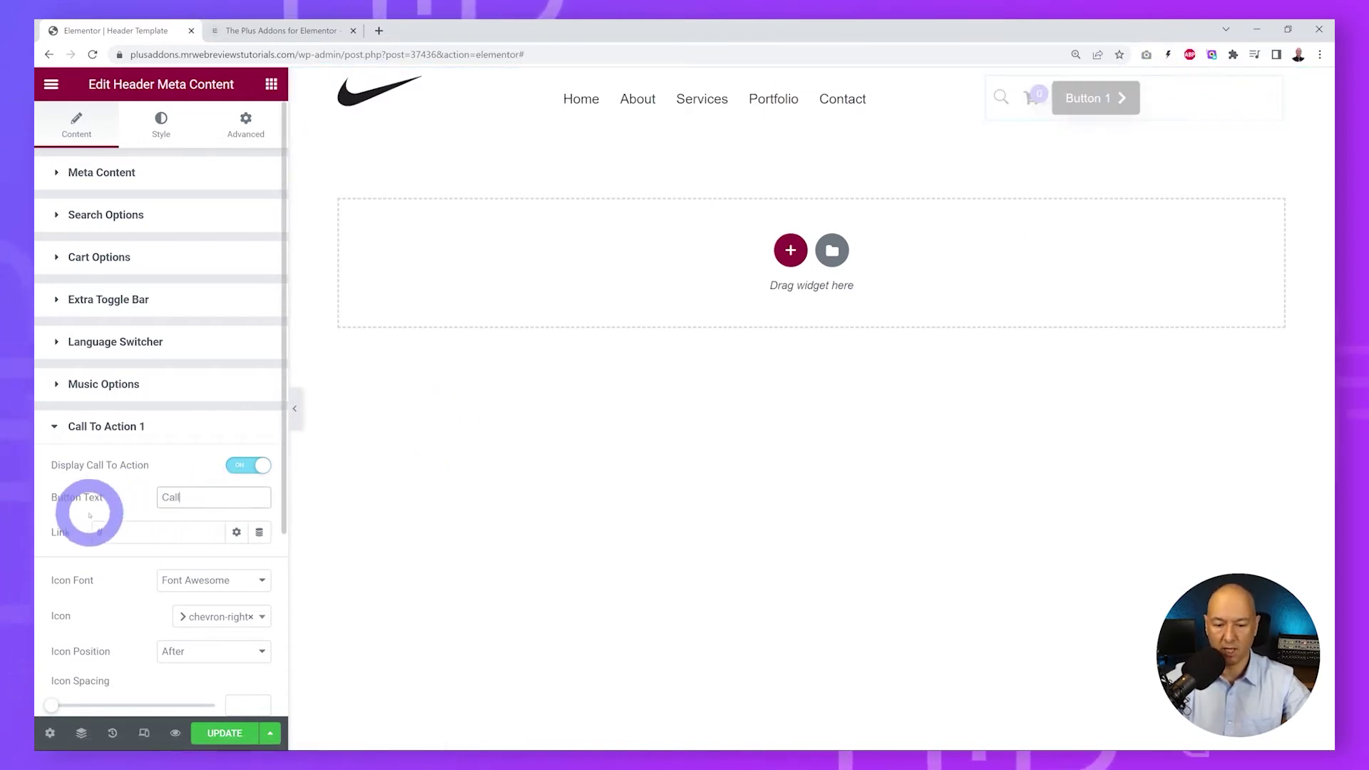
left_click_drag(100, 533, 114, 580)
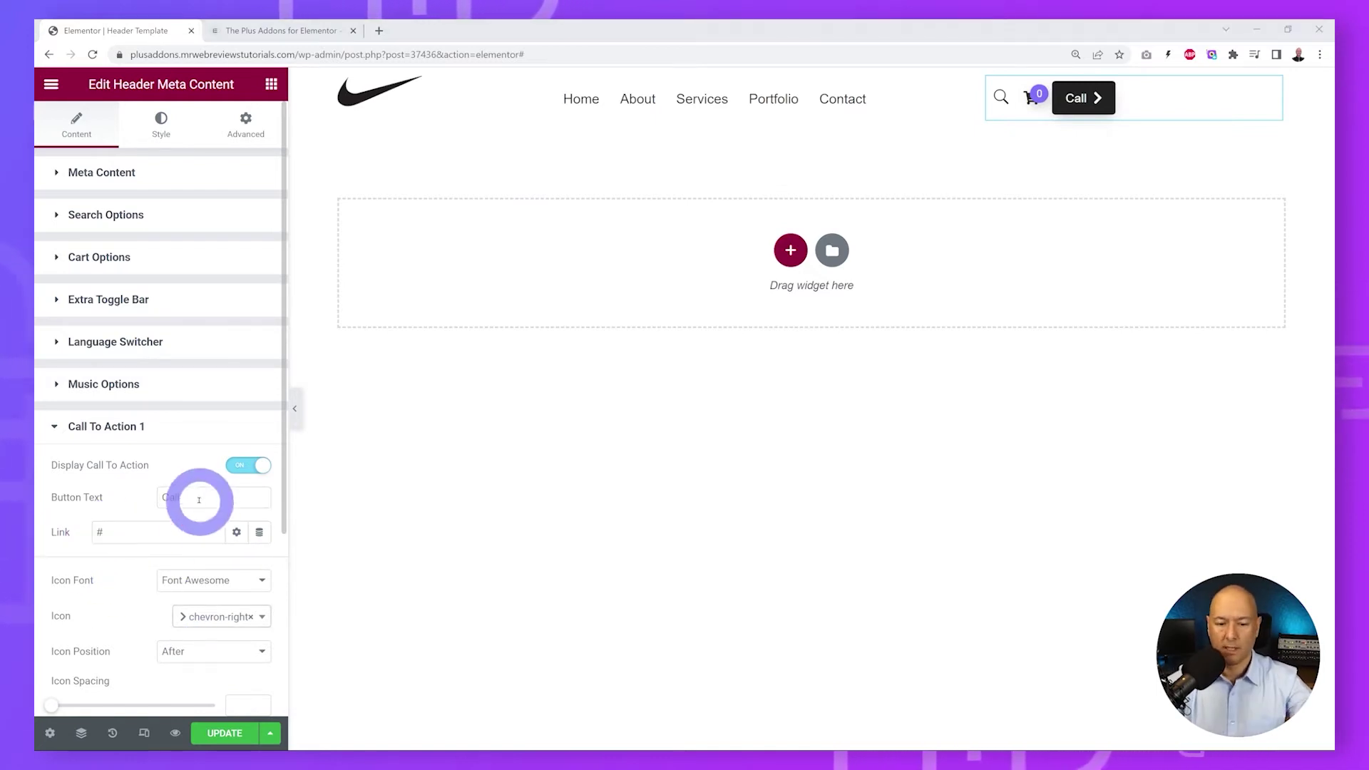
Change the Call button's icon to the Font Awesome phone icon.
scroll(195, 484, "down", 4)
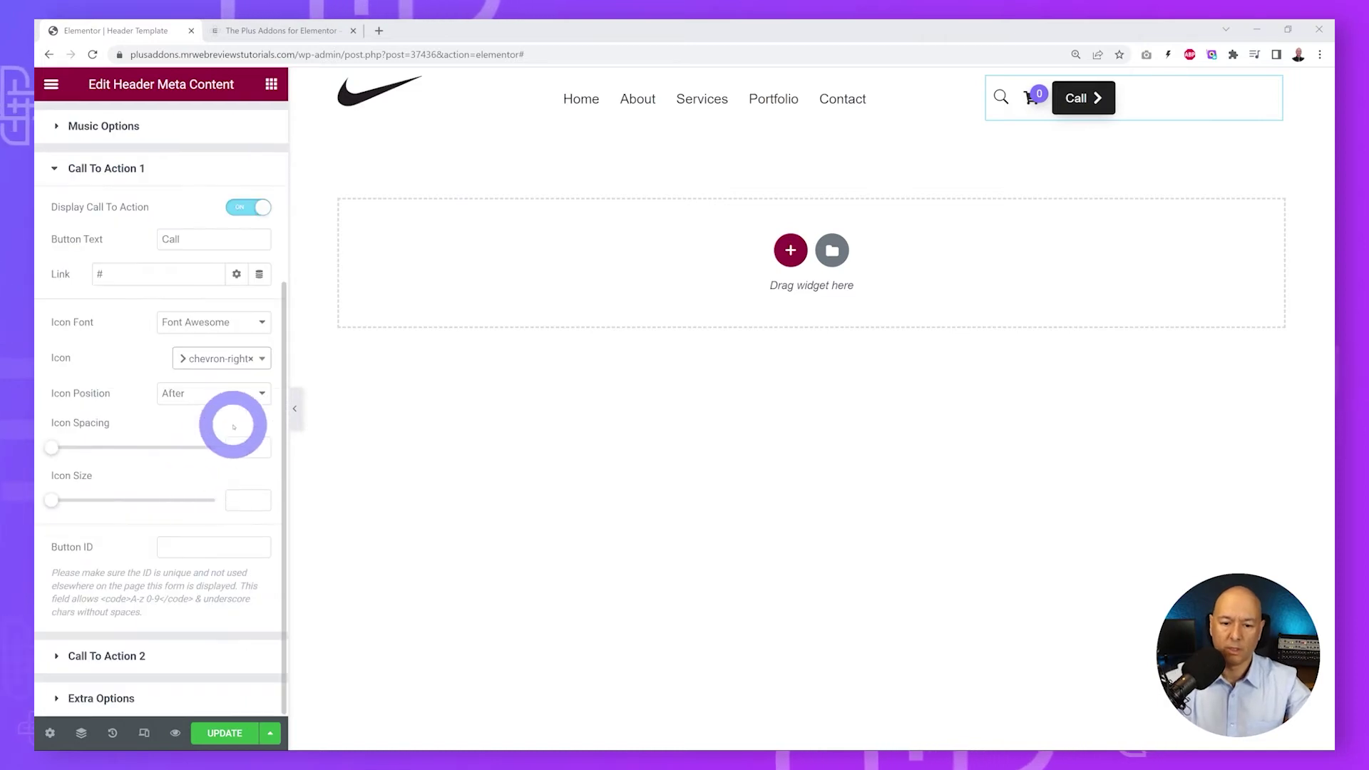
left_click(258, 361)
type("phone")
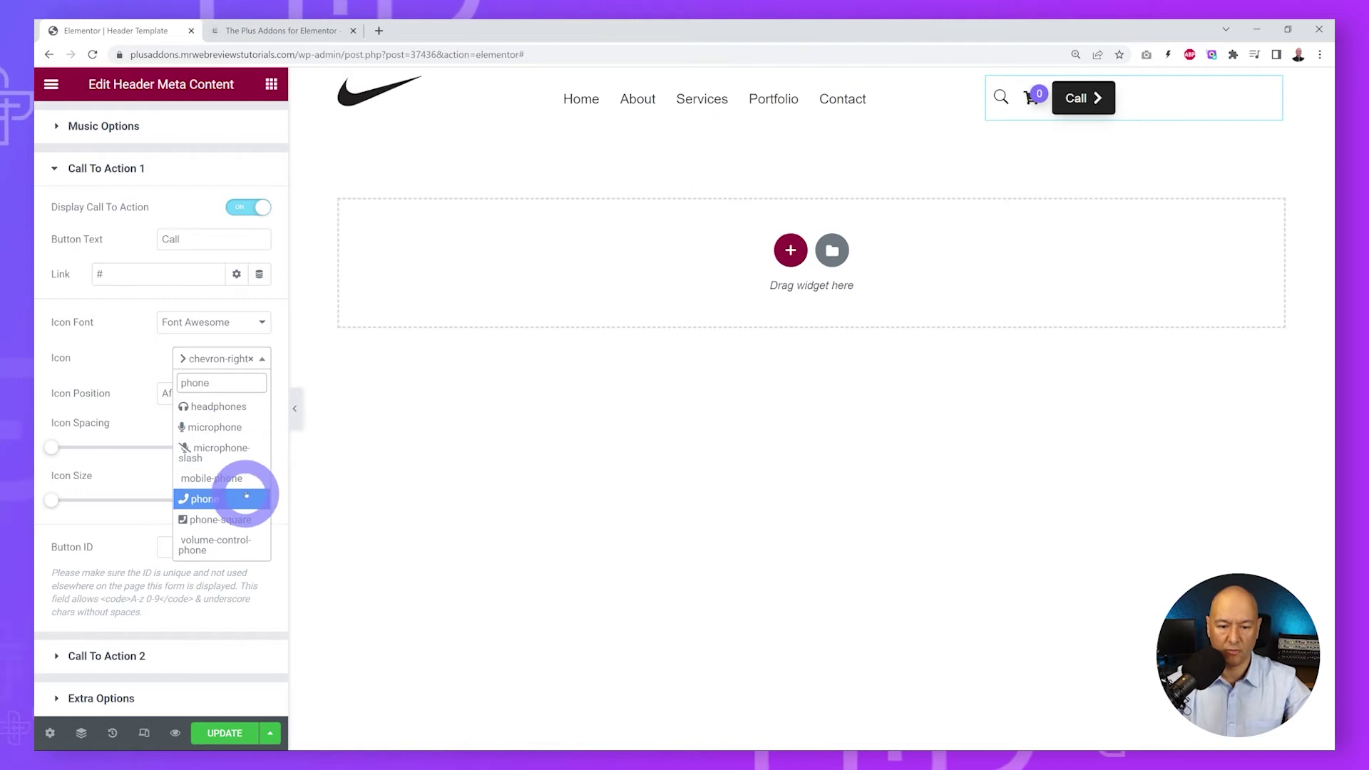
left_click(230, 500)
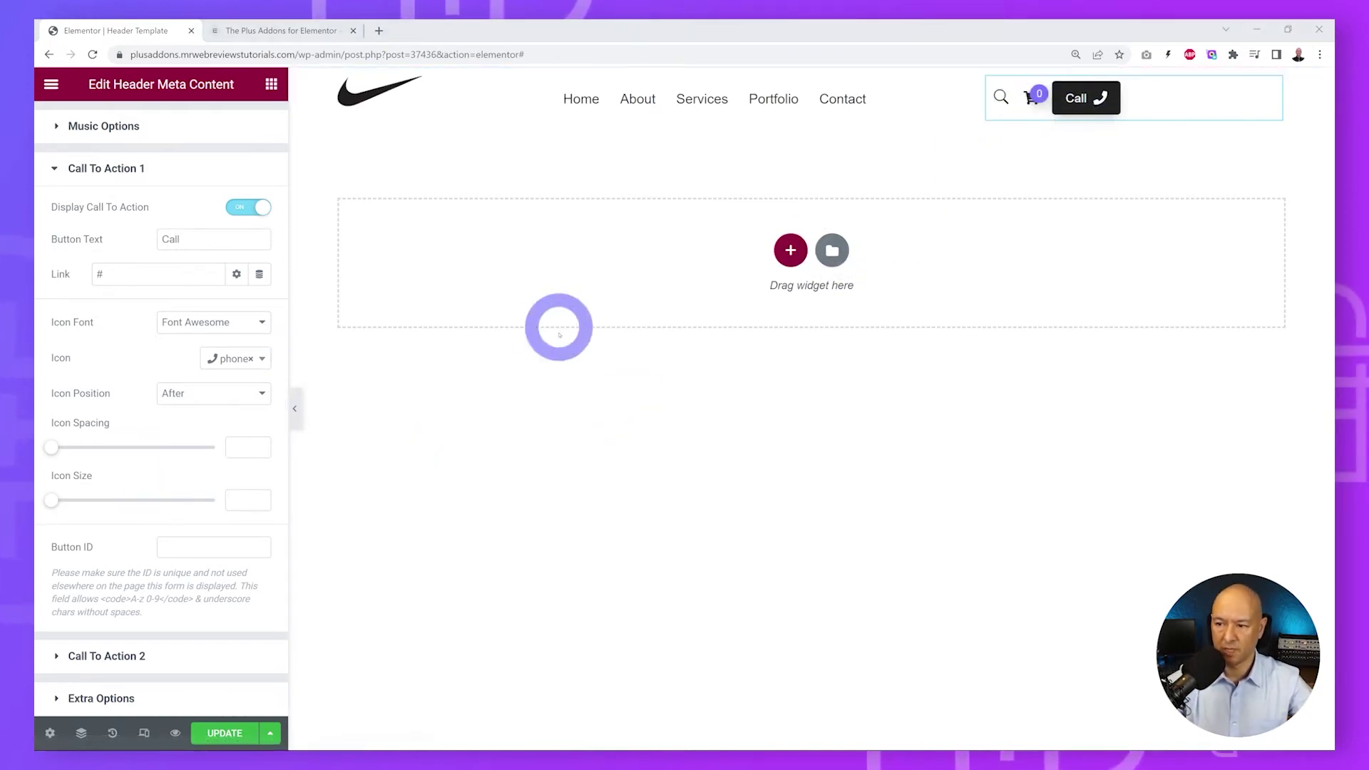
Unlink the icon padding values in the widget's extra options and set the left padding to 30 px.
left_click(133, 698)
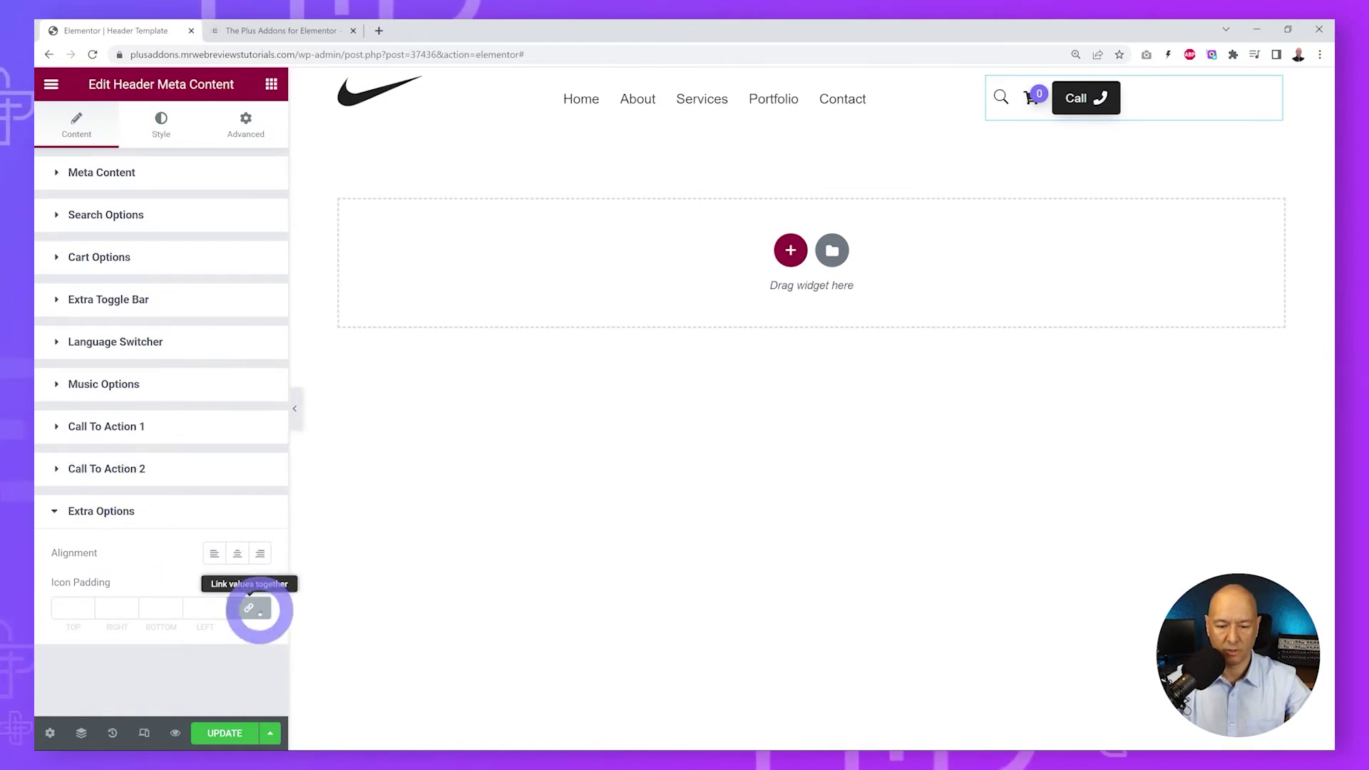
left_click(250, 607)
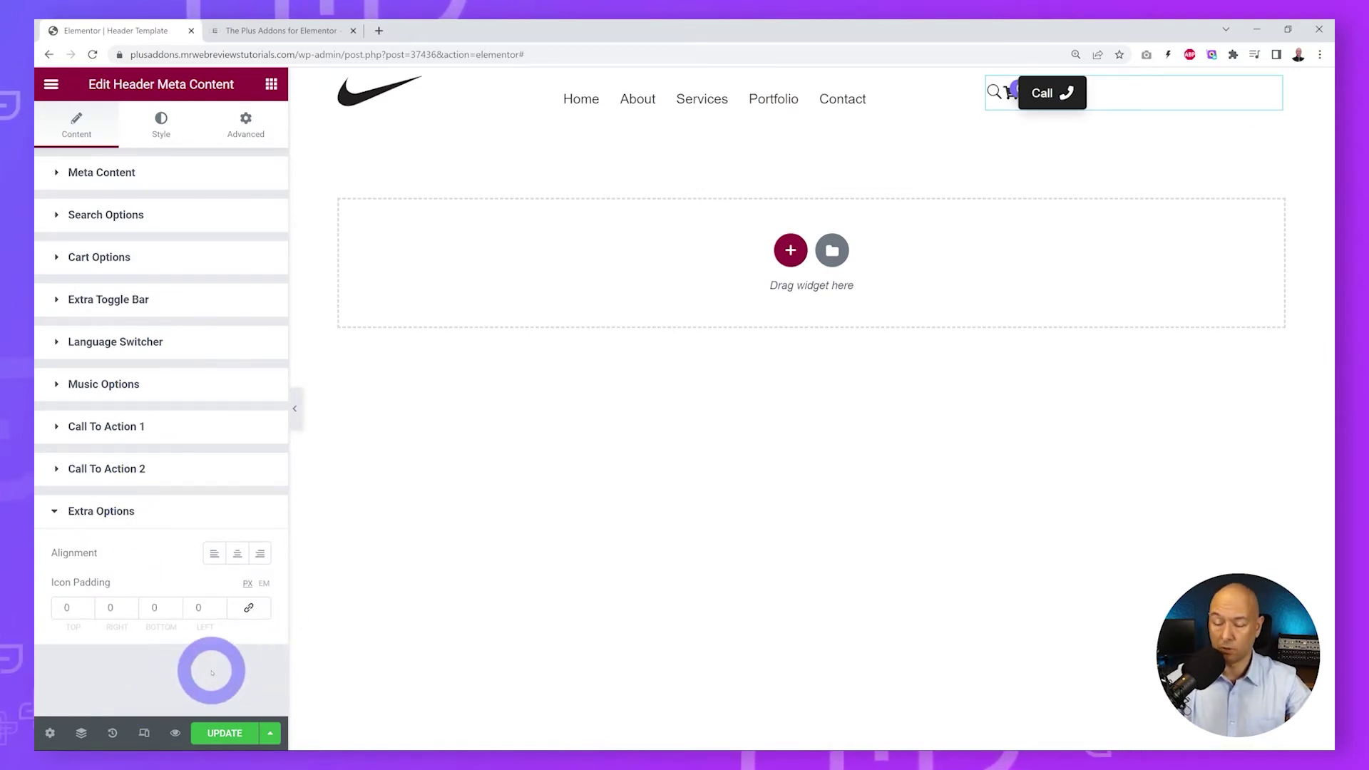
double_click(207, 606)
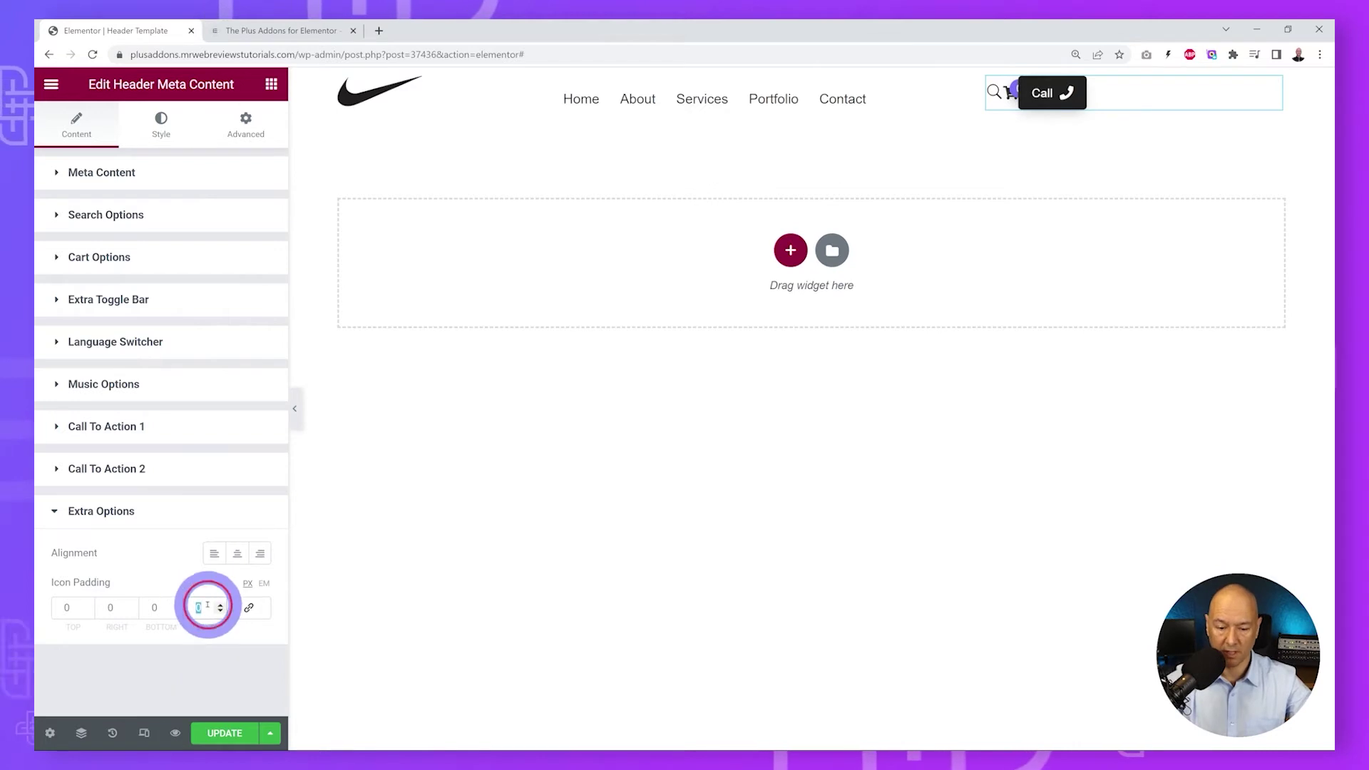
type("30")
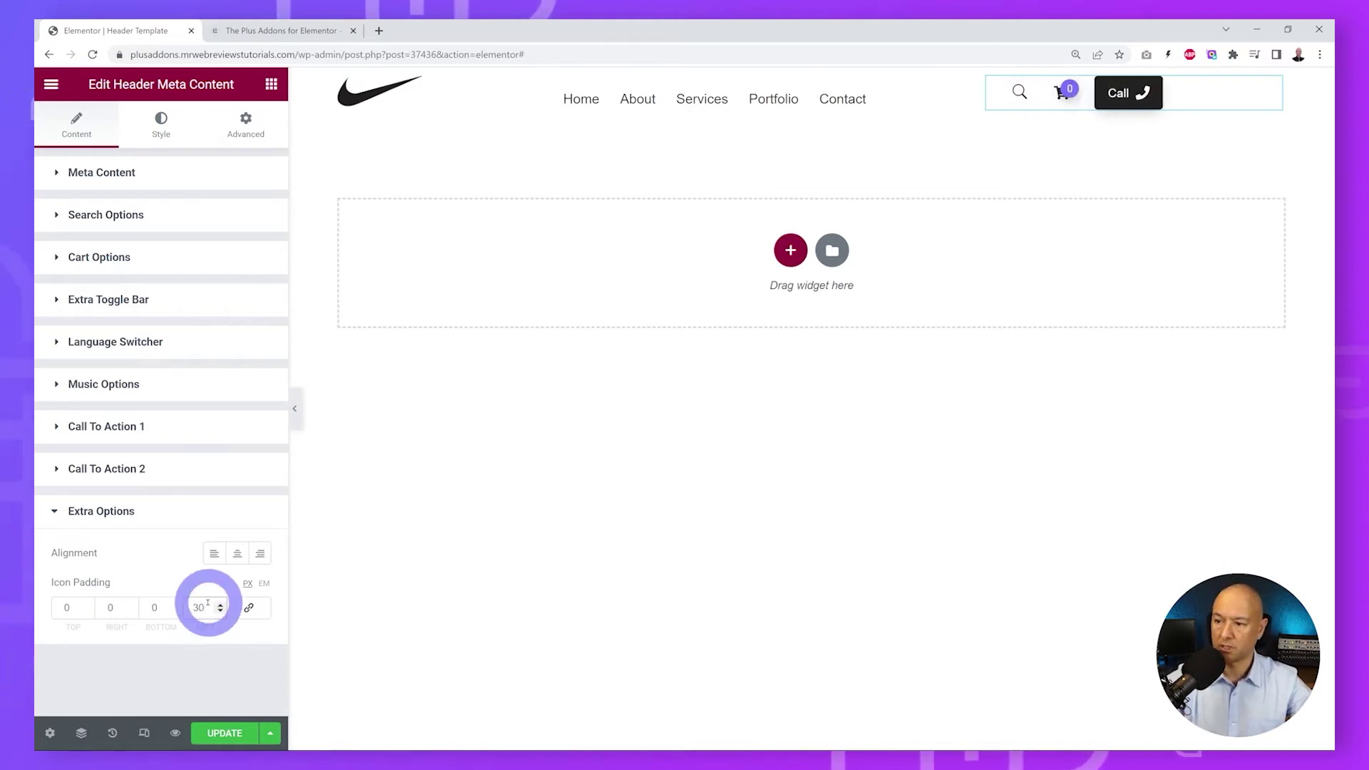
Align the Header Meta Content widget's items to the right and save the header template.
left_click(261, 560)
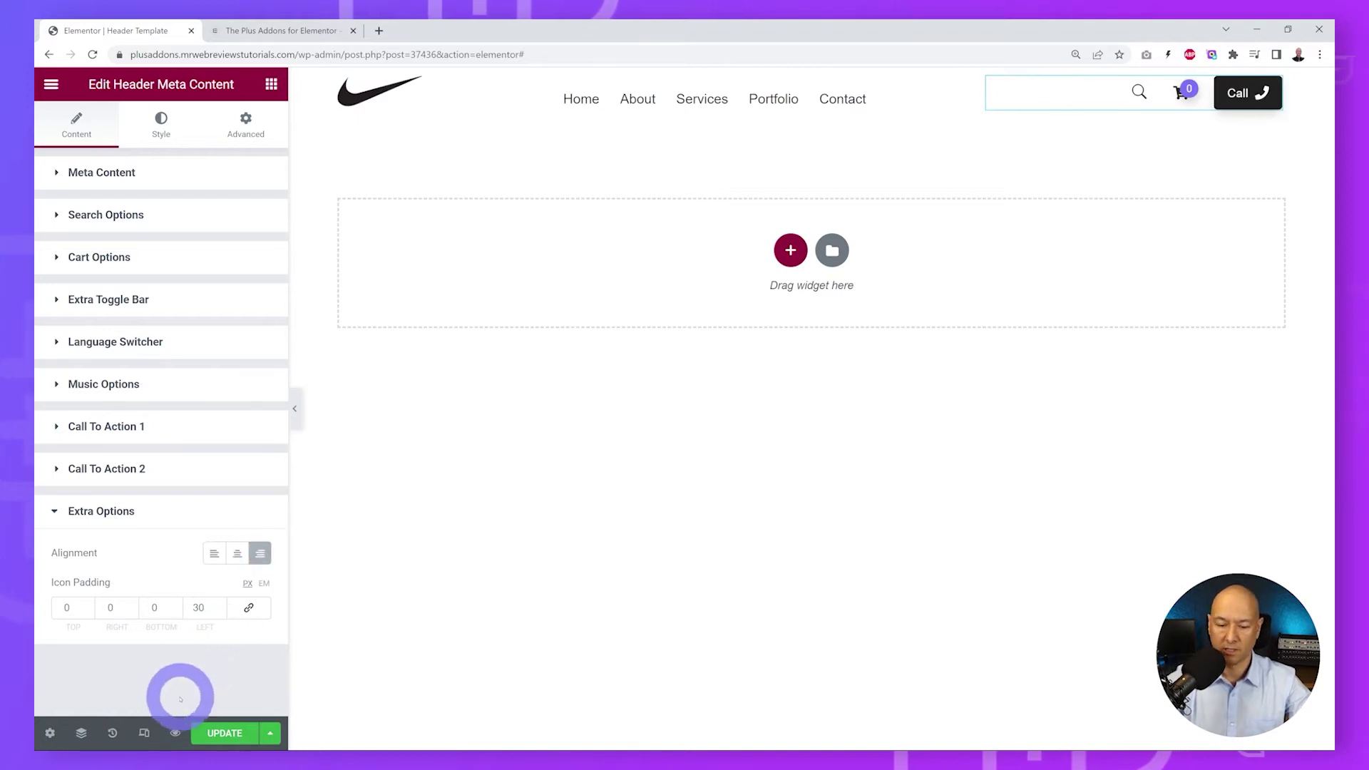
key("ctrl+s")
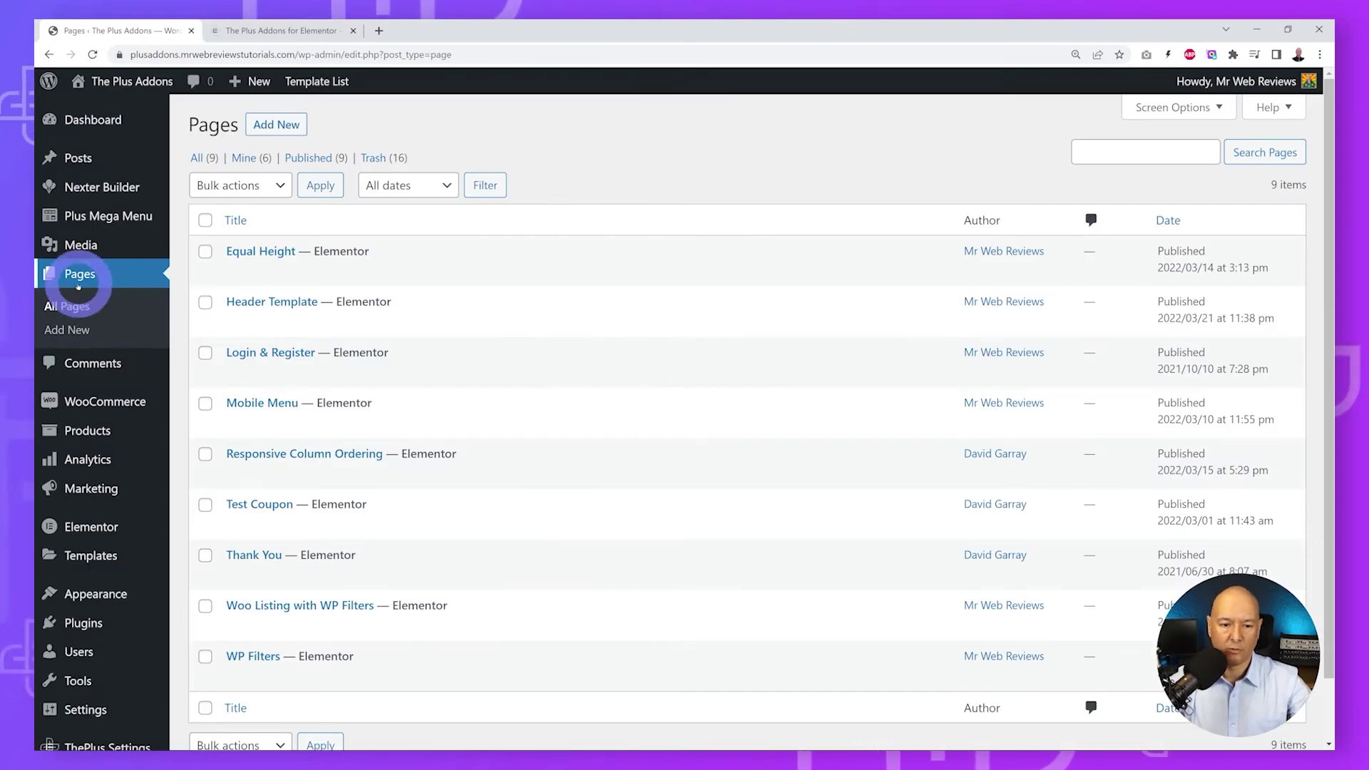
Create and publish a new page titled "8 Unique Elementor Header Styles", and open it for editing with Elementor.
left_click(291, 126)
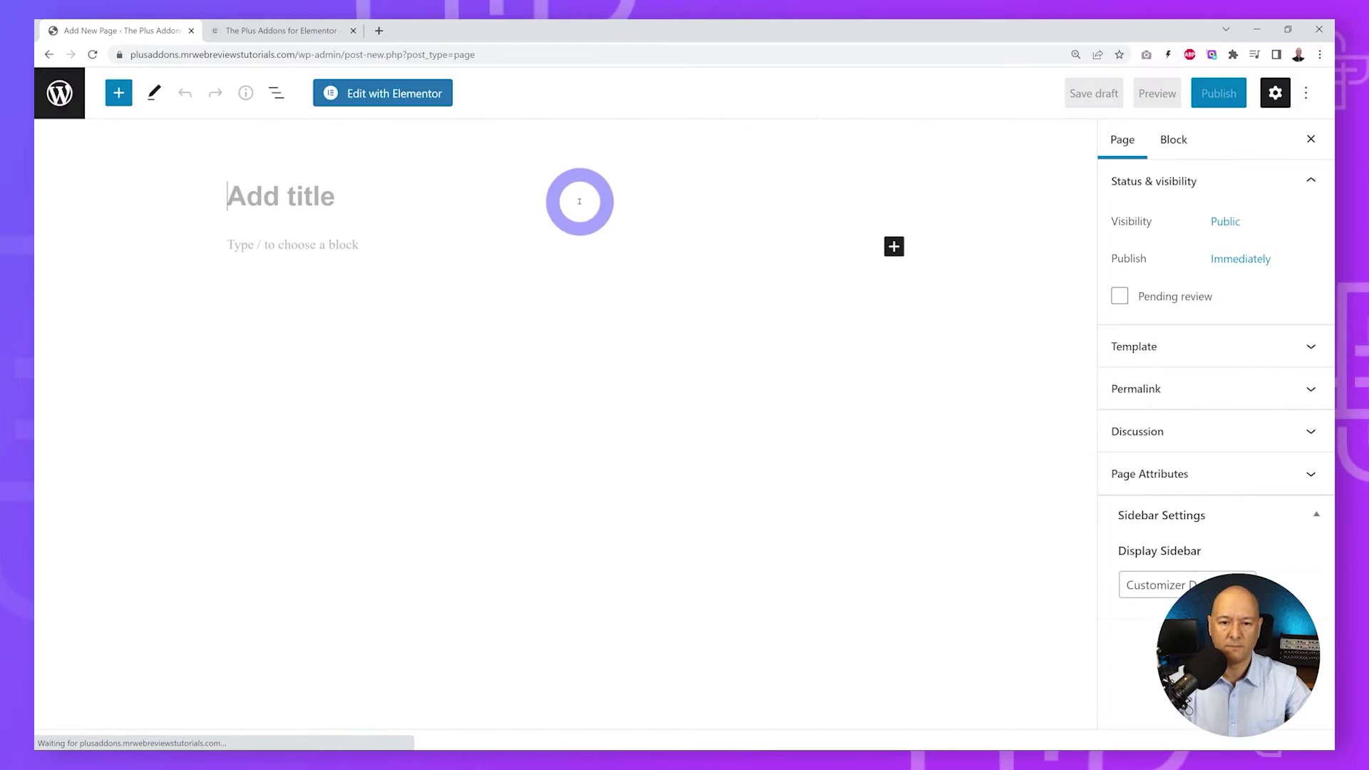
type("8 Unique Elementor Header Styles")
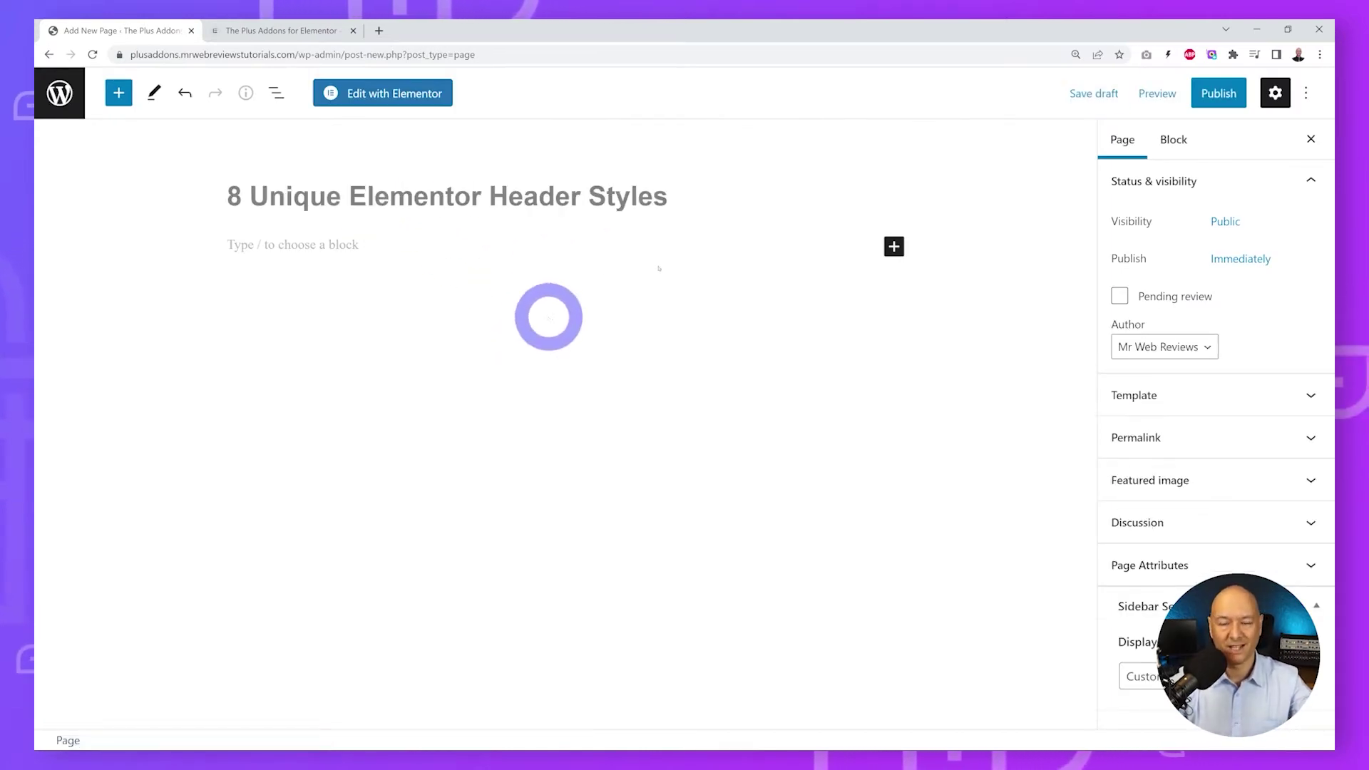
left_click(1215, 93)
left_click(1189, 93)
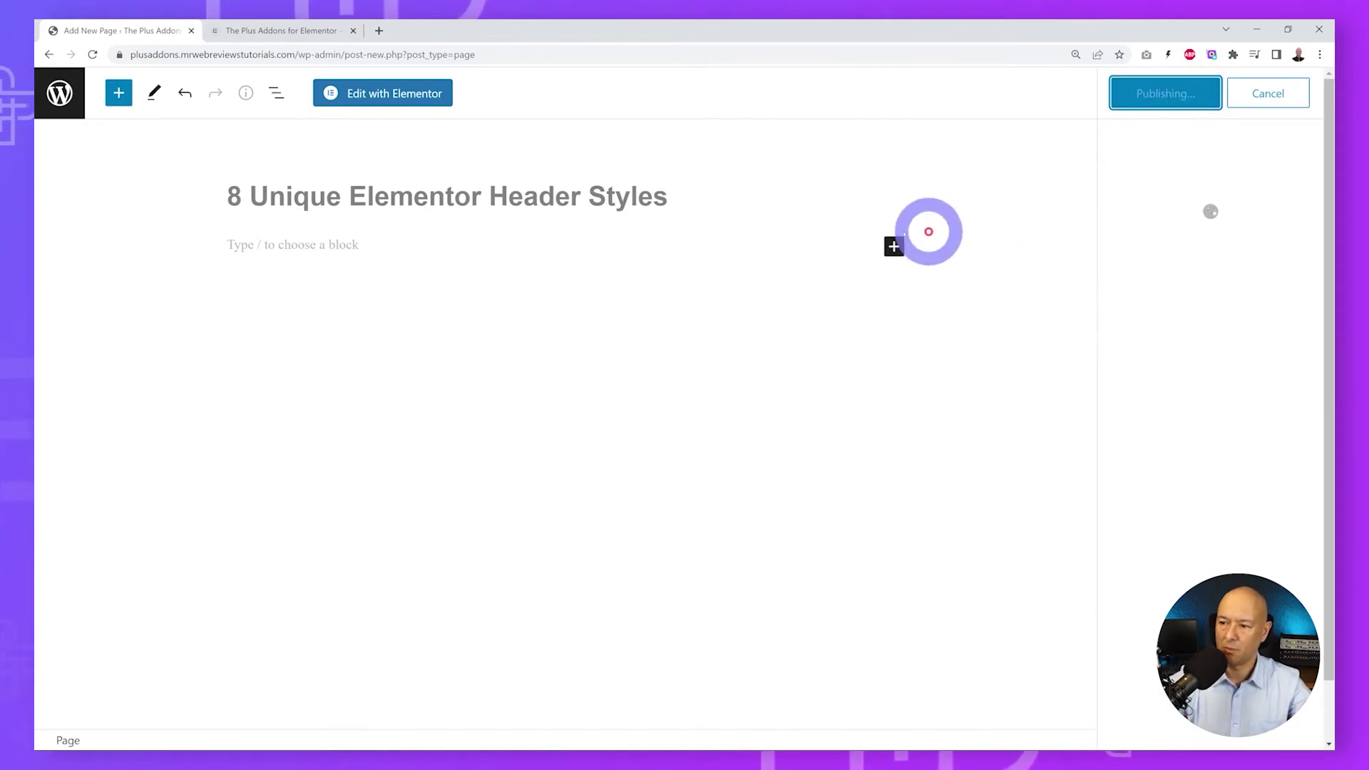
left_click(414, 98)
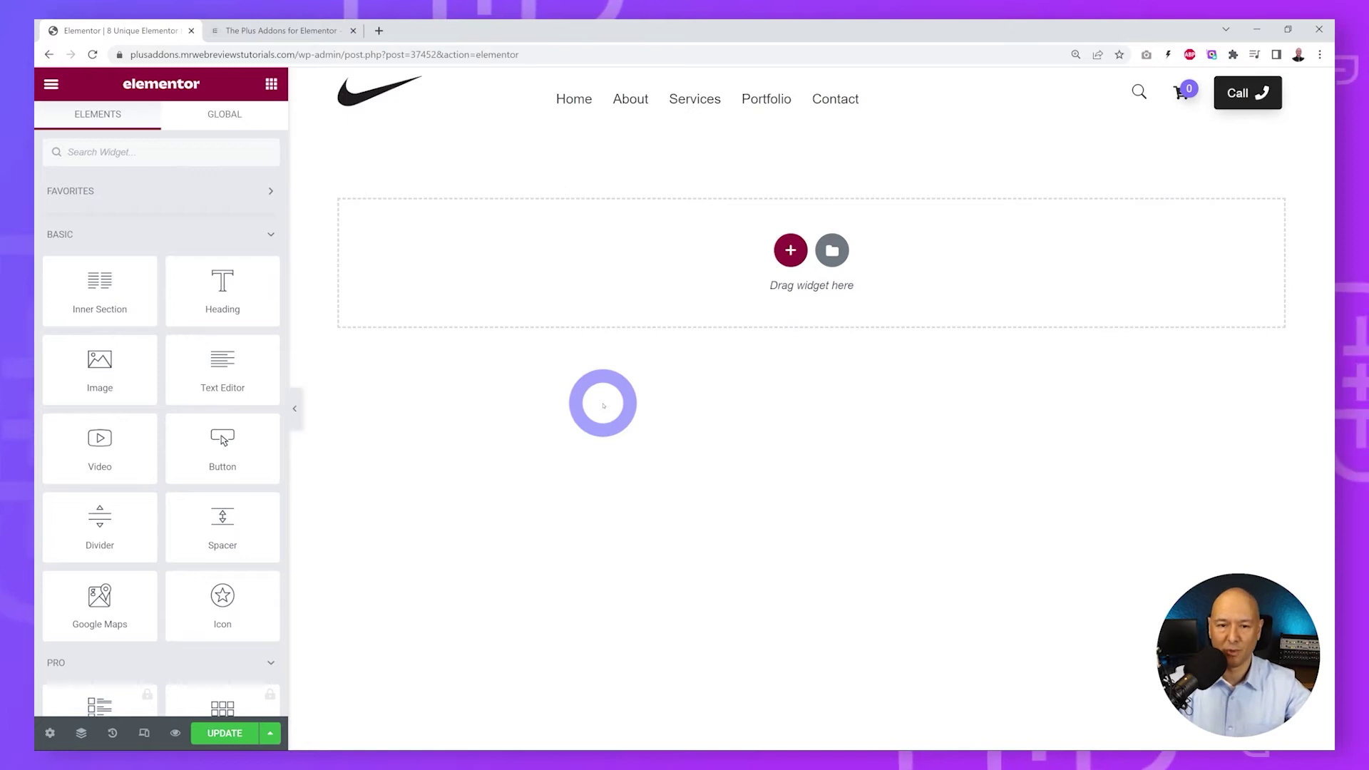
Copy the Designer page template from The Plus Addons website's page template designs.
left_click(285, 30)
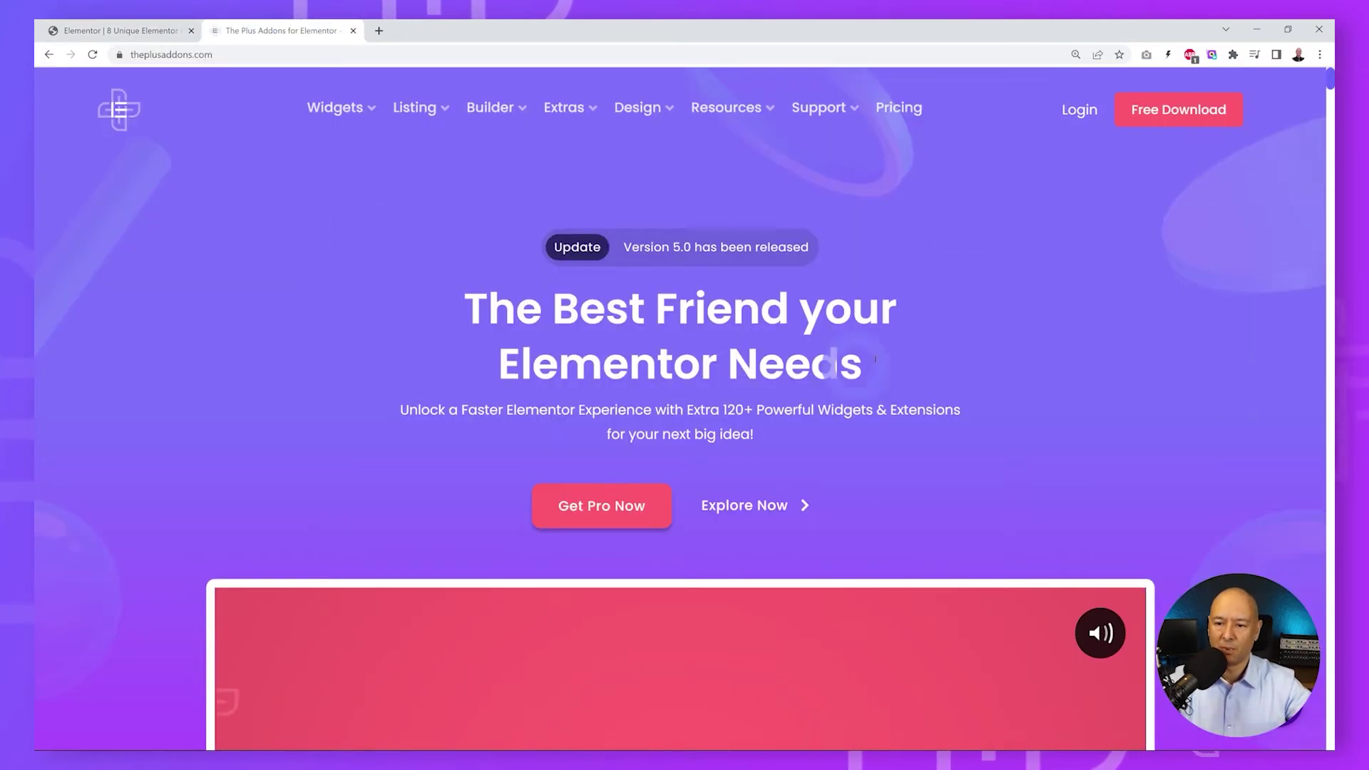
mouse_move(634, 110)
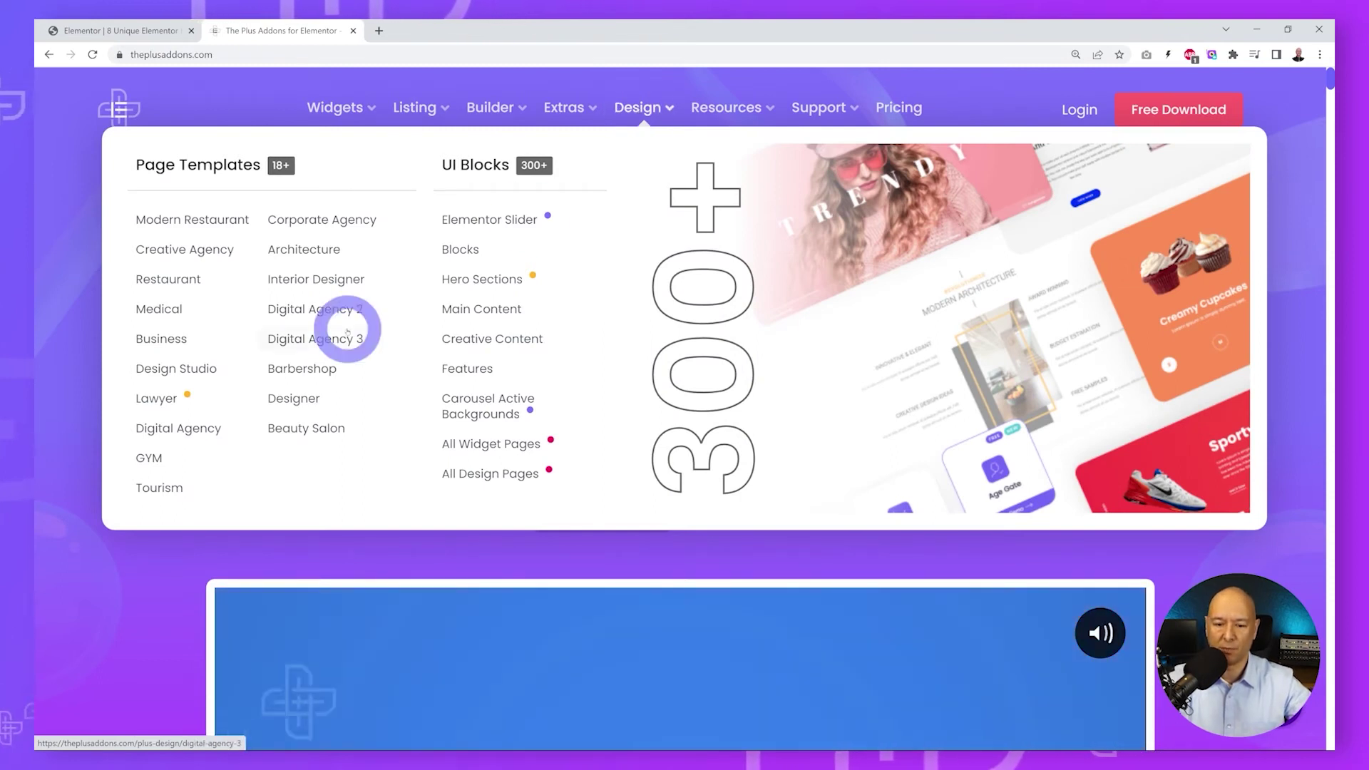
left_click(318, 391)
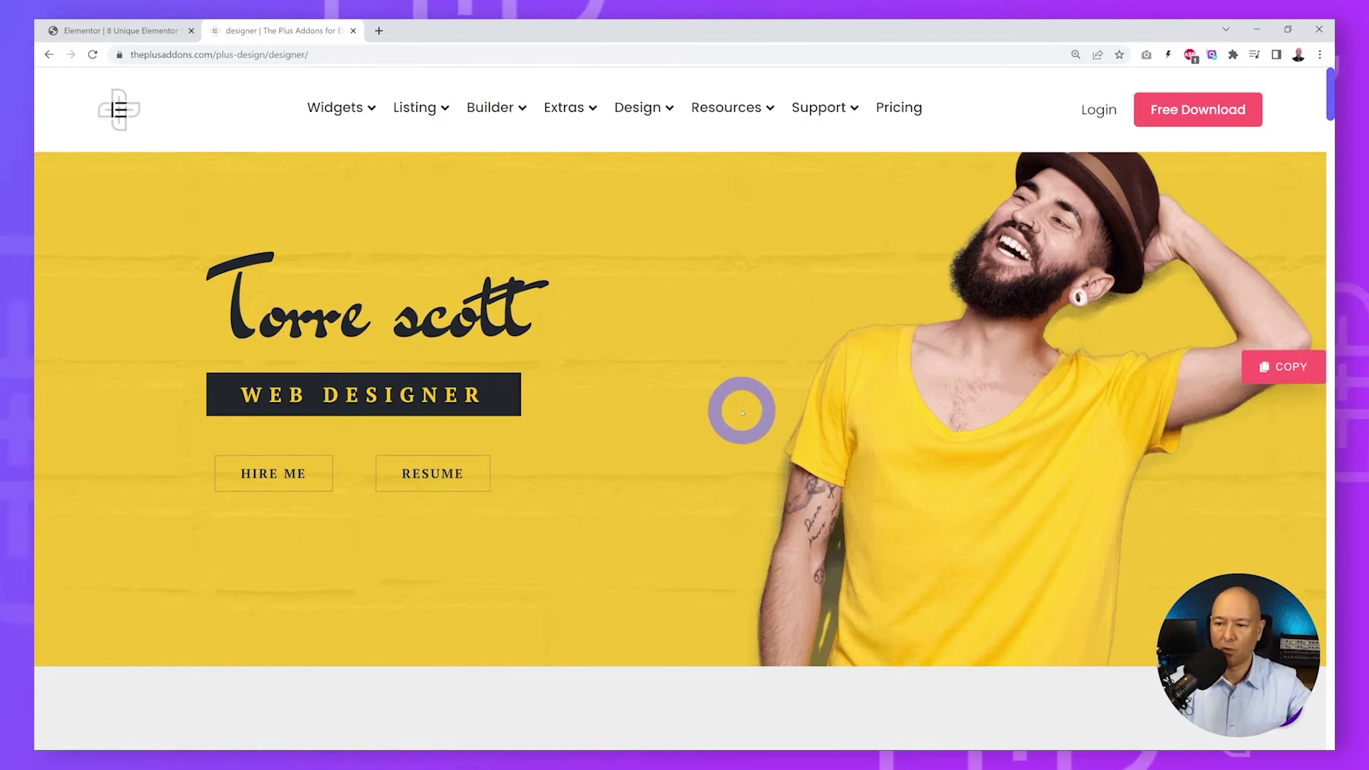
left_click(1281, 369)
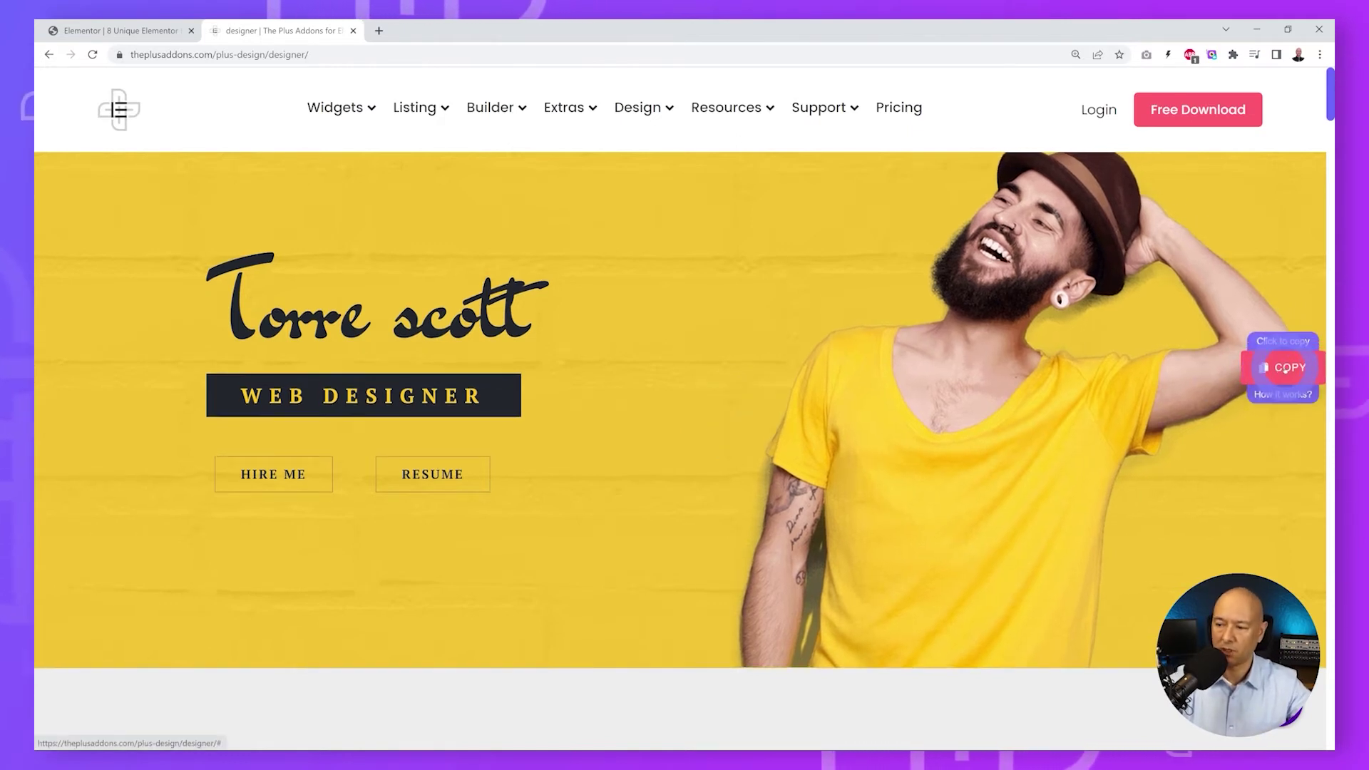
Add a single-column section to the new Elementor page and insert the copied Designer template there with Plus Paste.
left_click(122, 30)
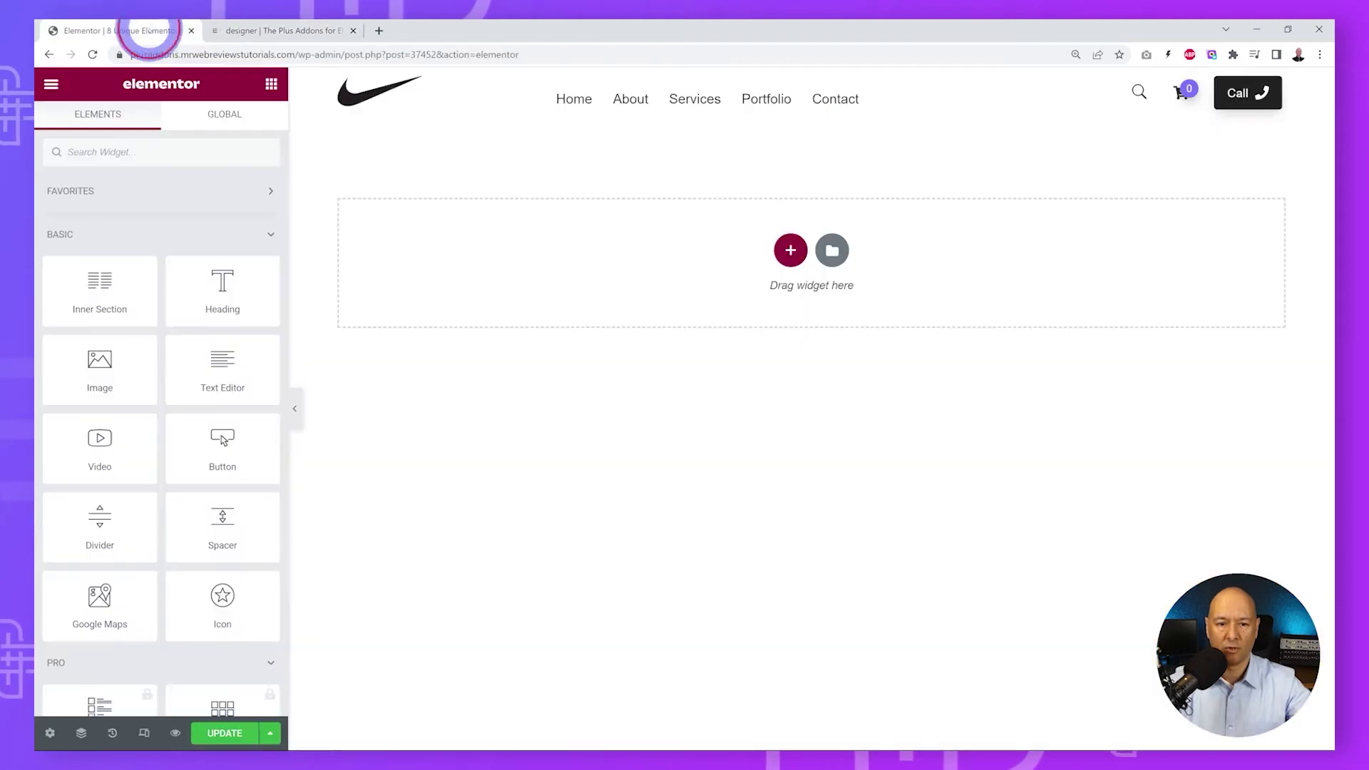
left_click(790, 249)
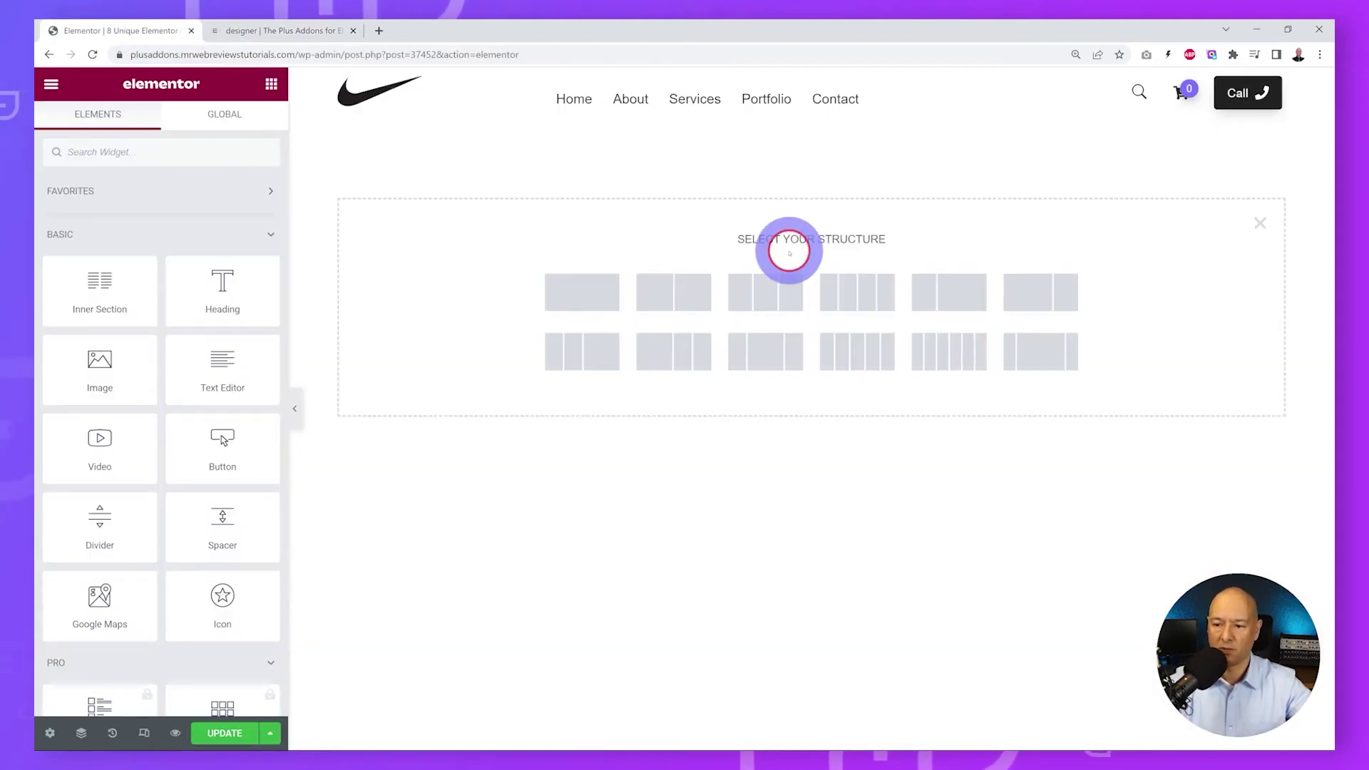
left_click(595, 305)
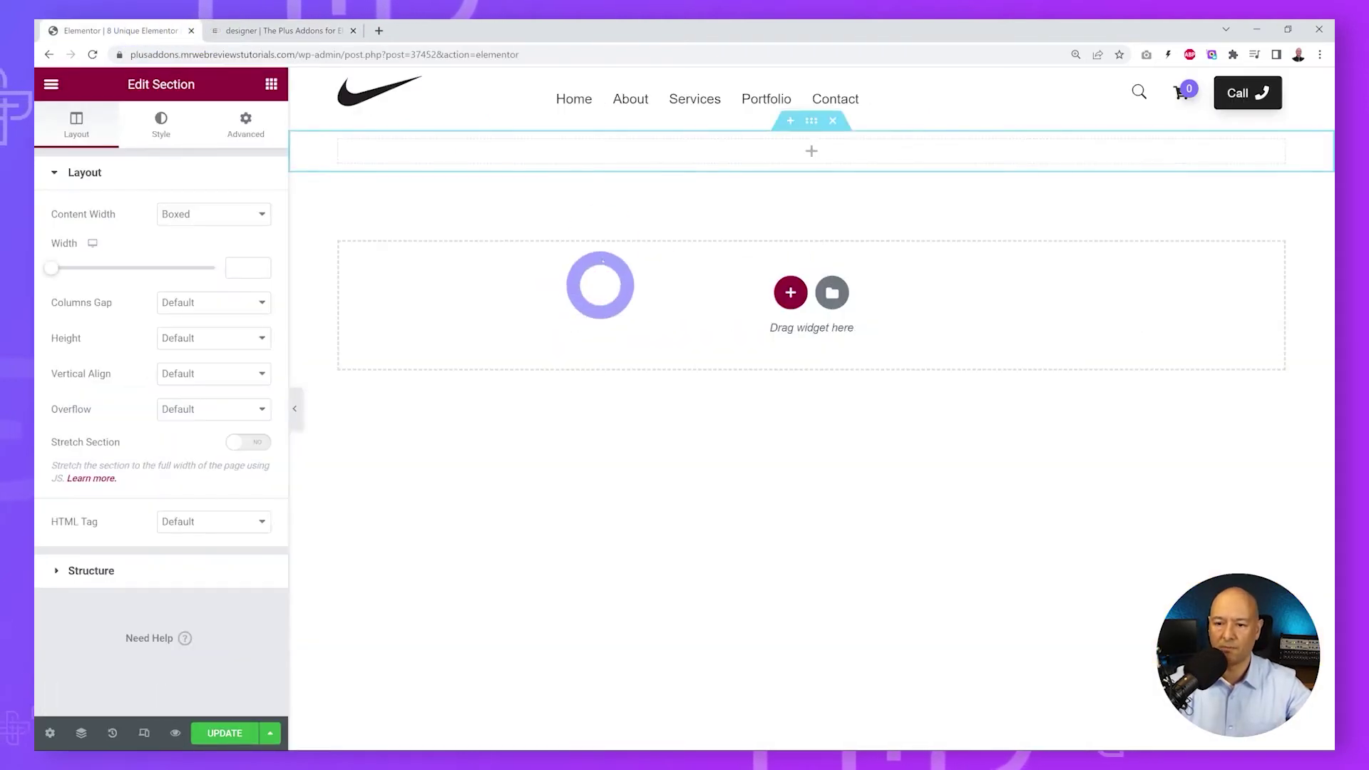
right_click(580, 152)
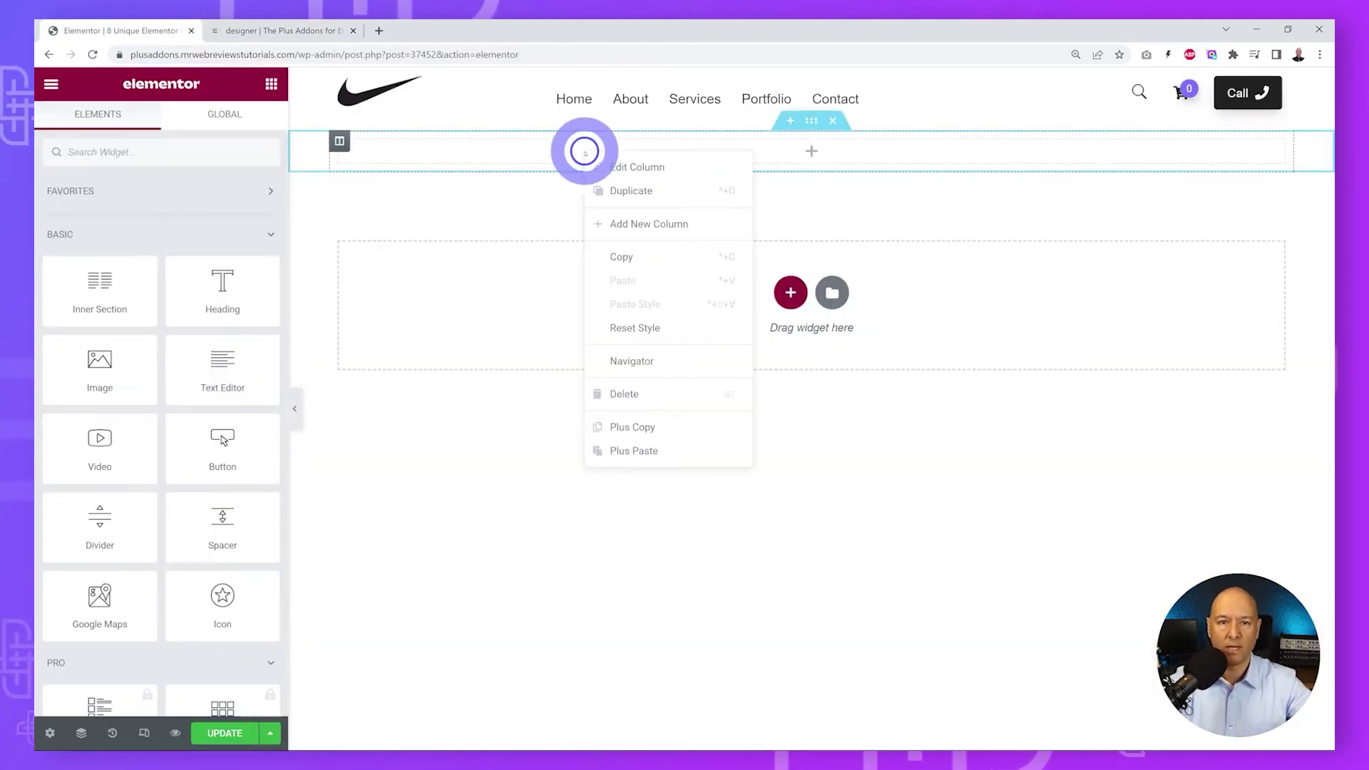
left_click(657, 446)
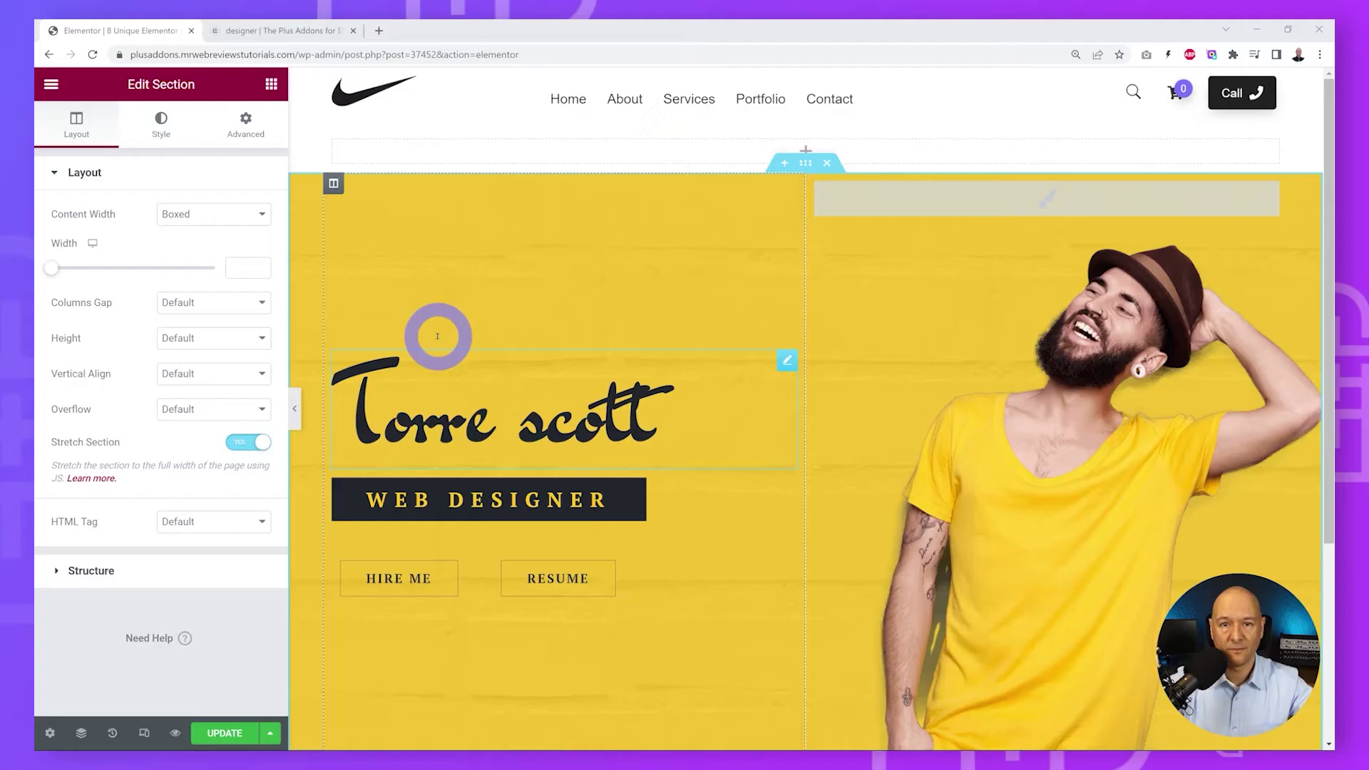
scroll(437, 336, "down", 1)
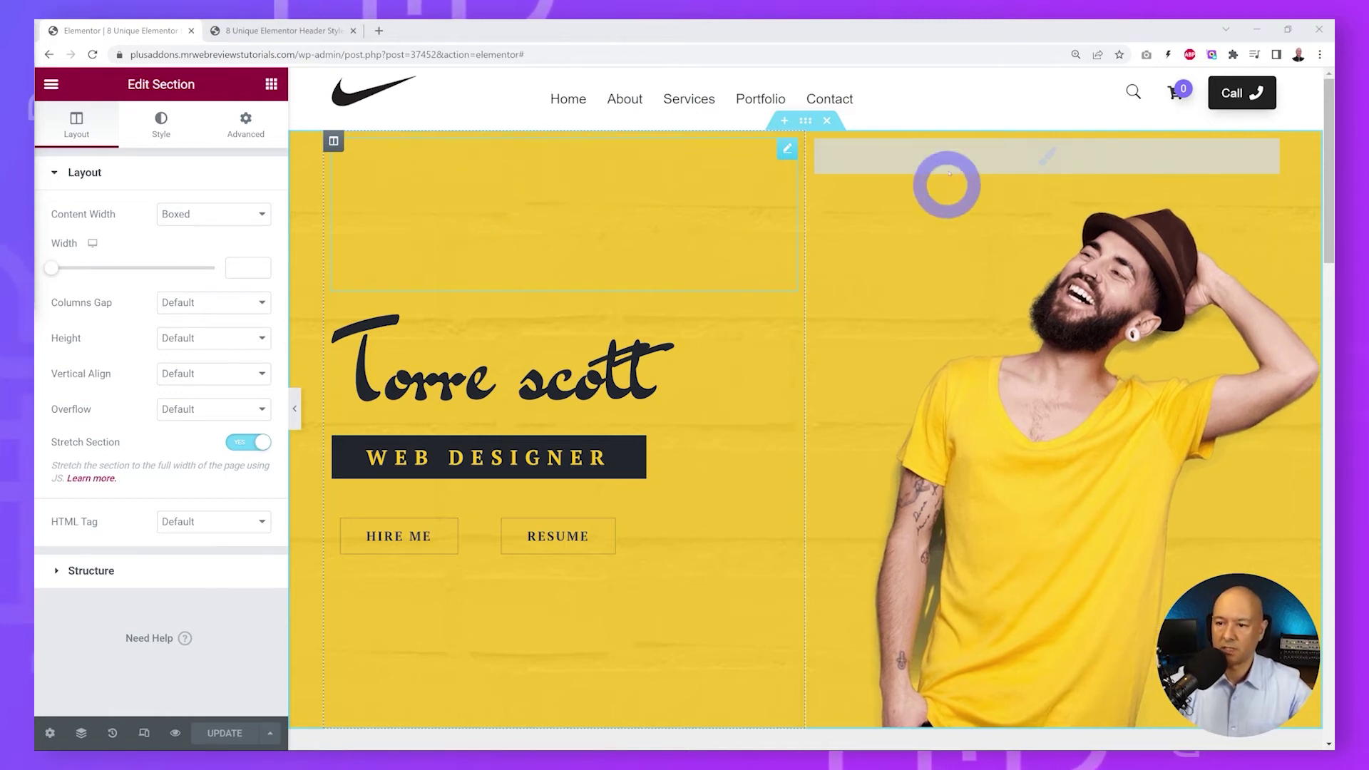
Enable Sticky Menu in the header Navigation Menu widget's extra options and update the page.
left_click(945, 86)
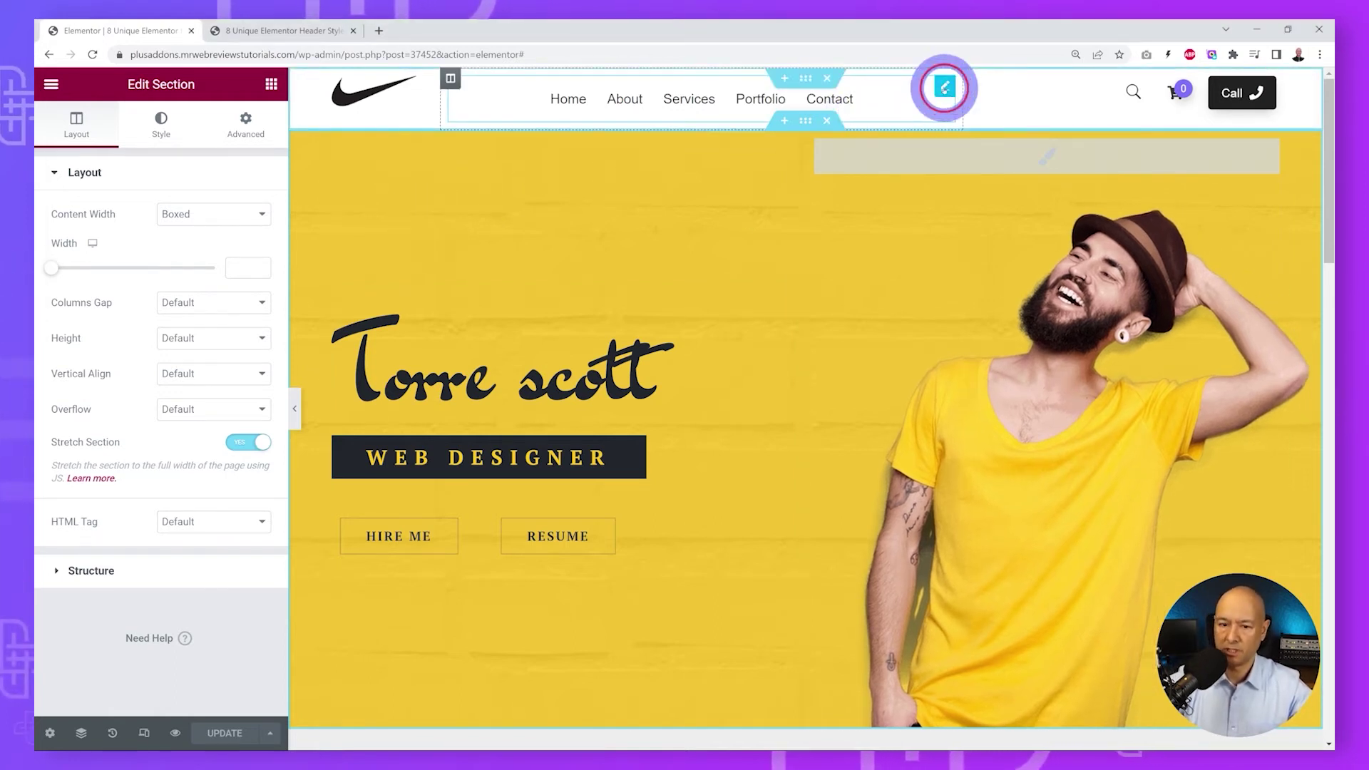
left_click(118, 371)
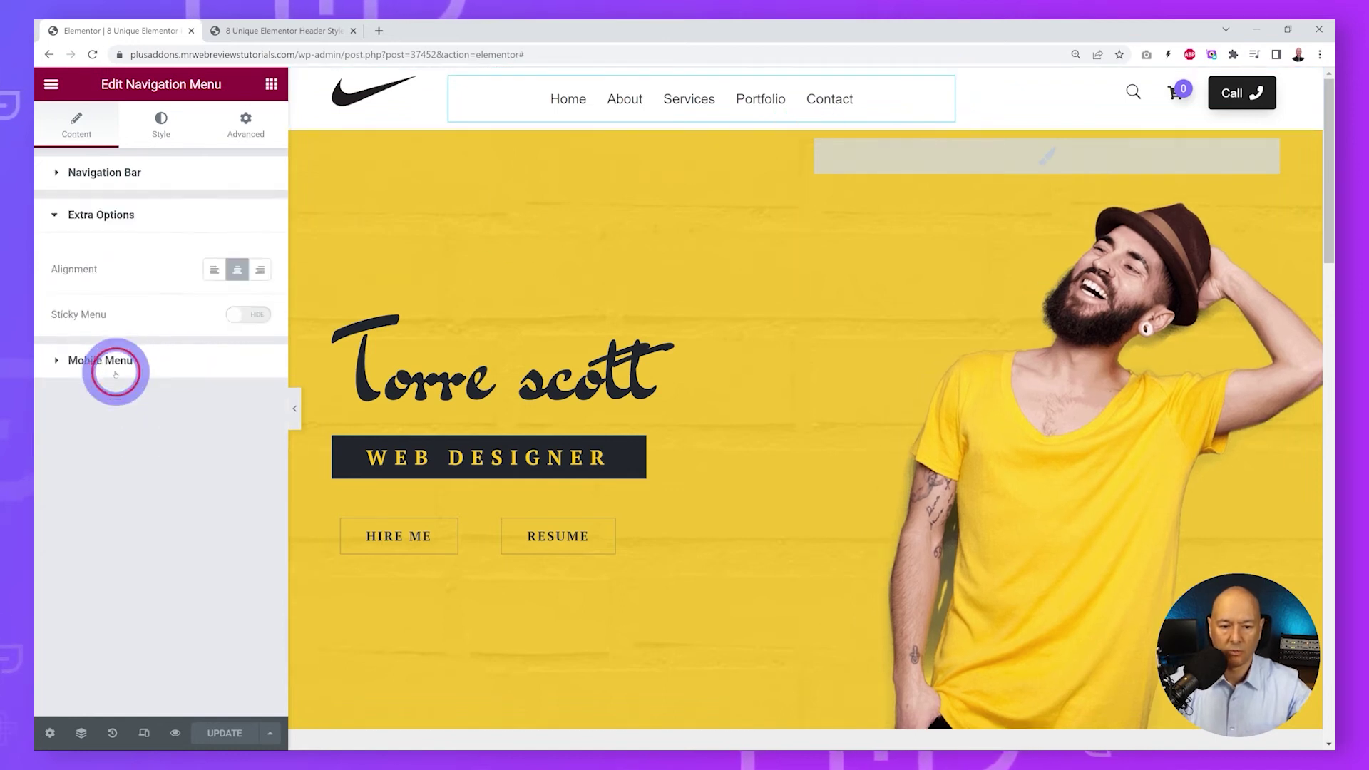
left_click(249, 315)
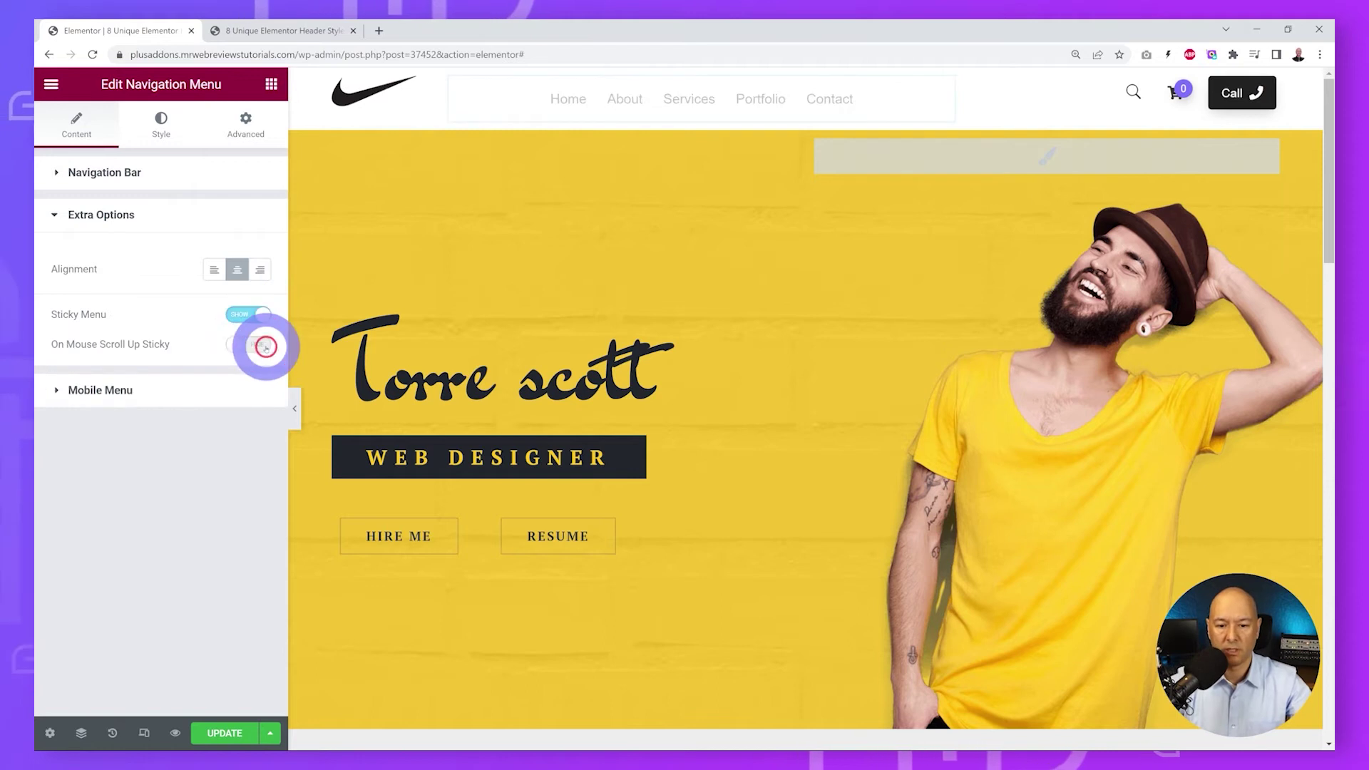
left_click(222, 733)
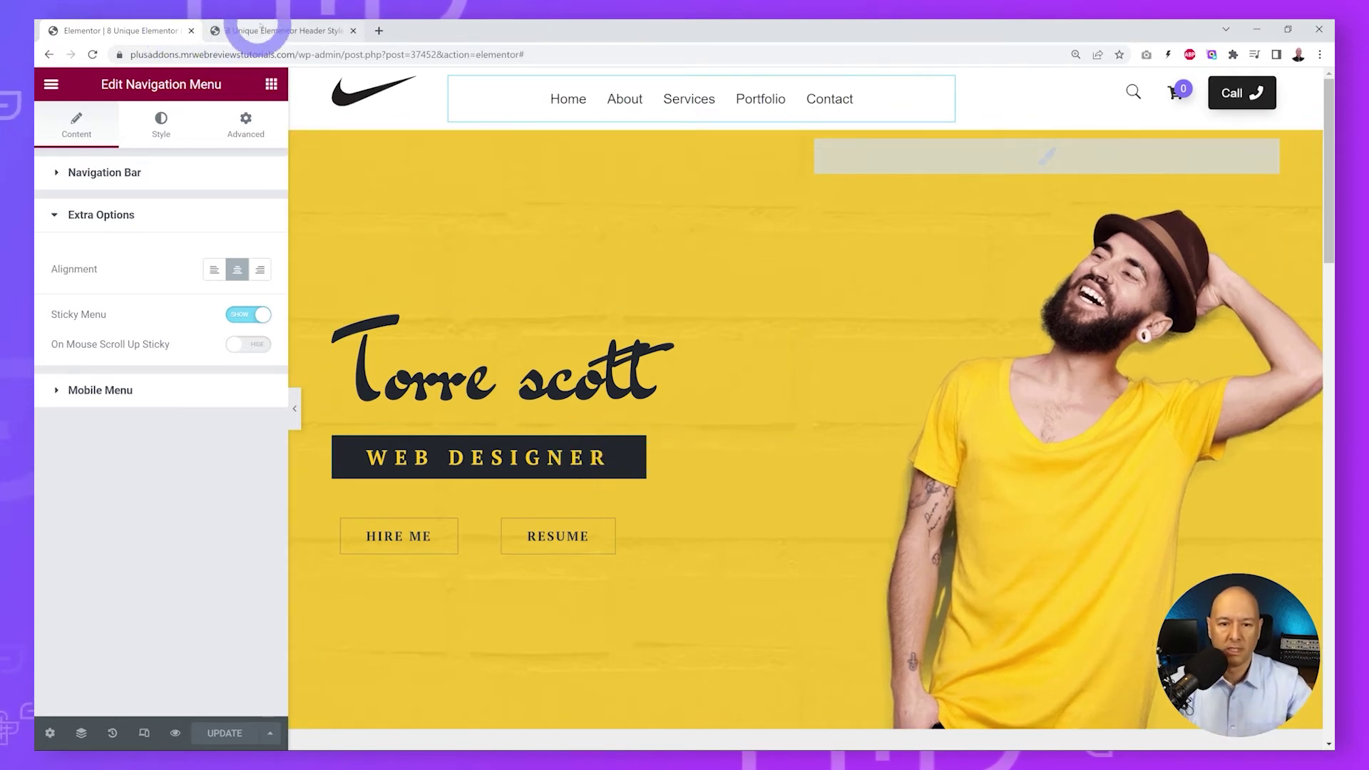
Check the header's sticky behaviour along the whole length of the page preview.
left_click(259, 31)
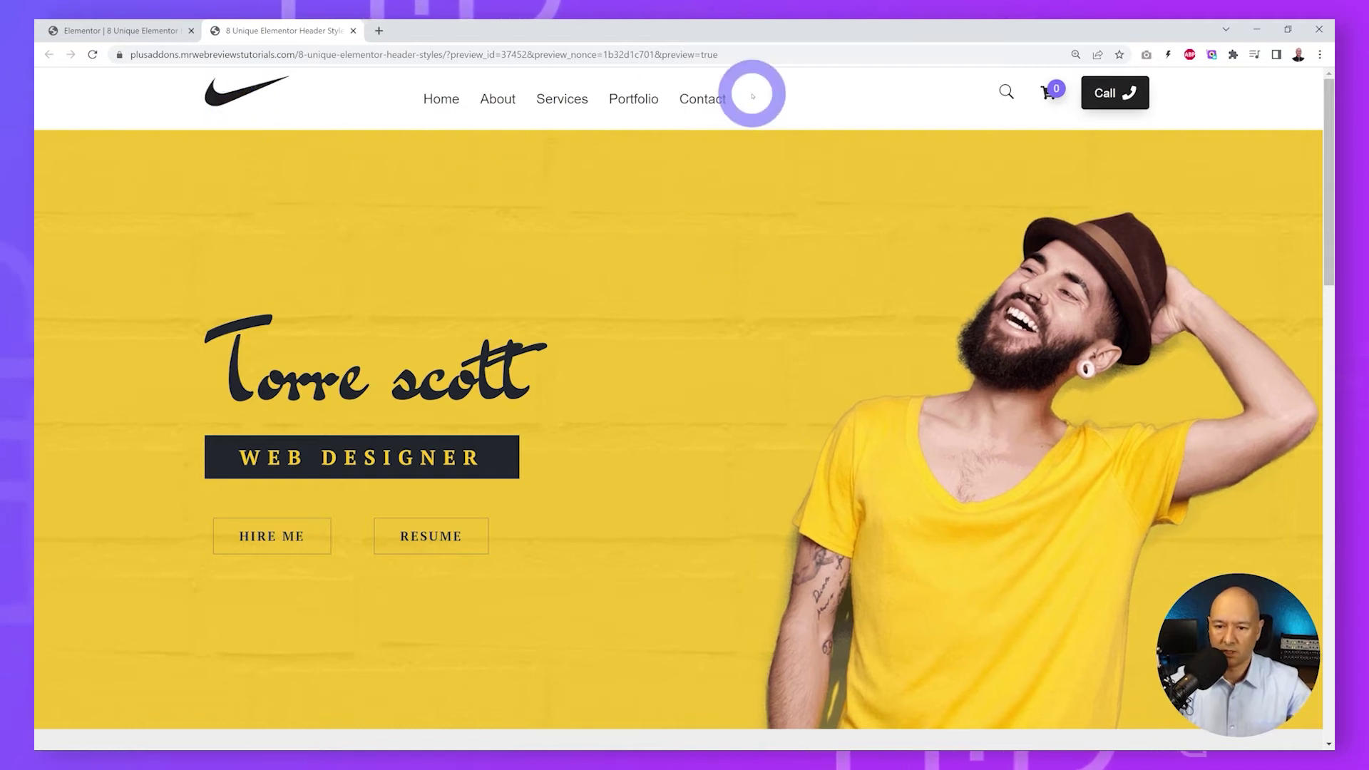
scroll(1206, 357, "down", 2)
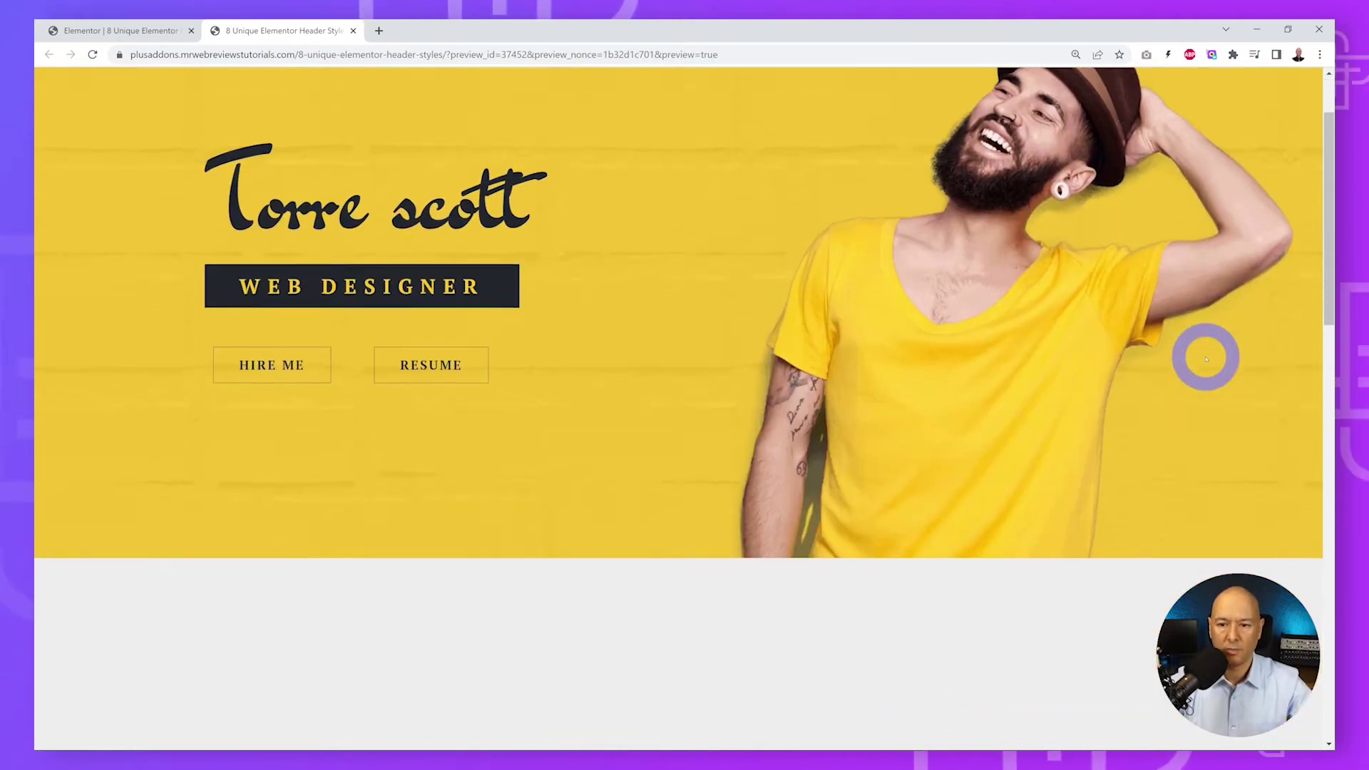
scroll(1206, 359, "down", 6)
scroll(1029, 328, "down", 7)
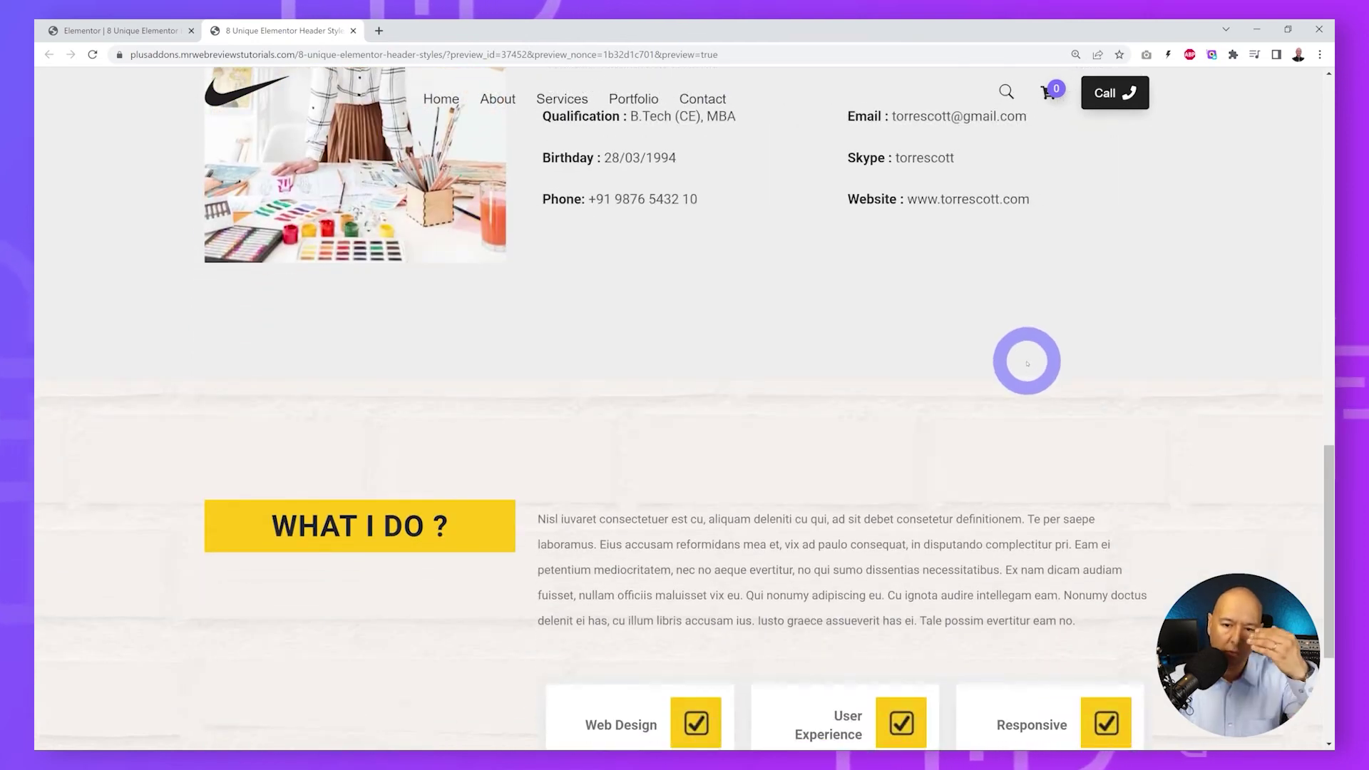
scroll(1026, 362, "down", 4)
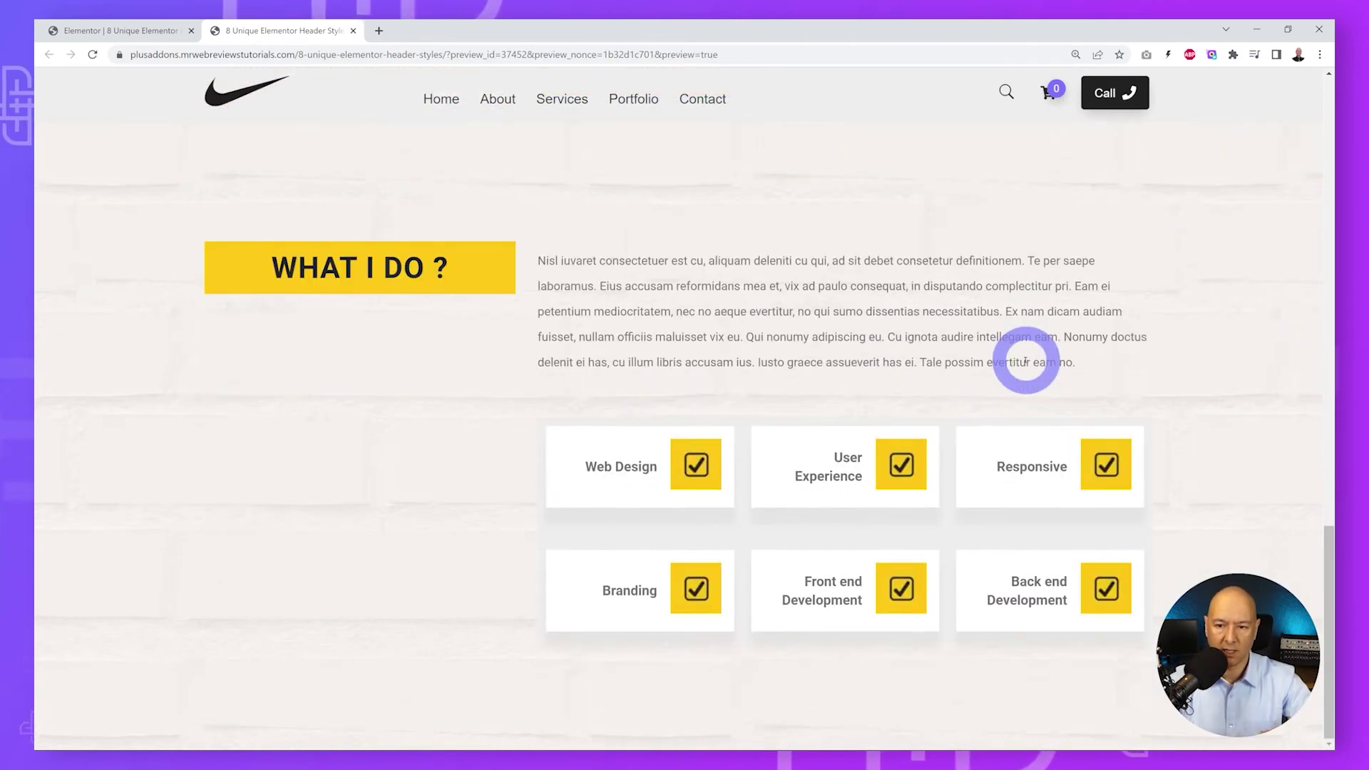
scroll(1025, 361, "up", 10)
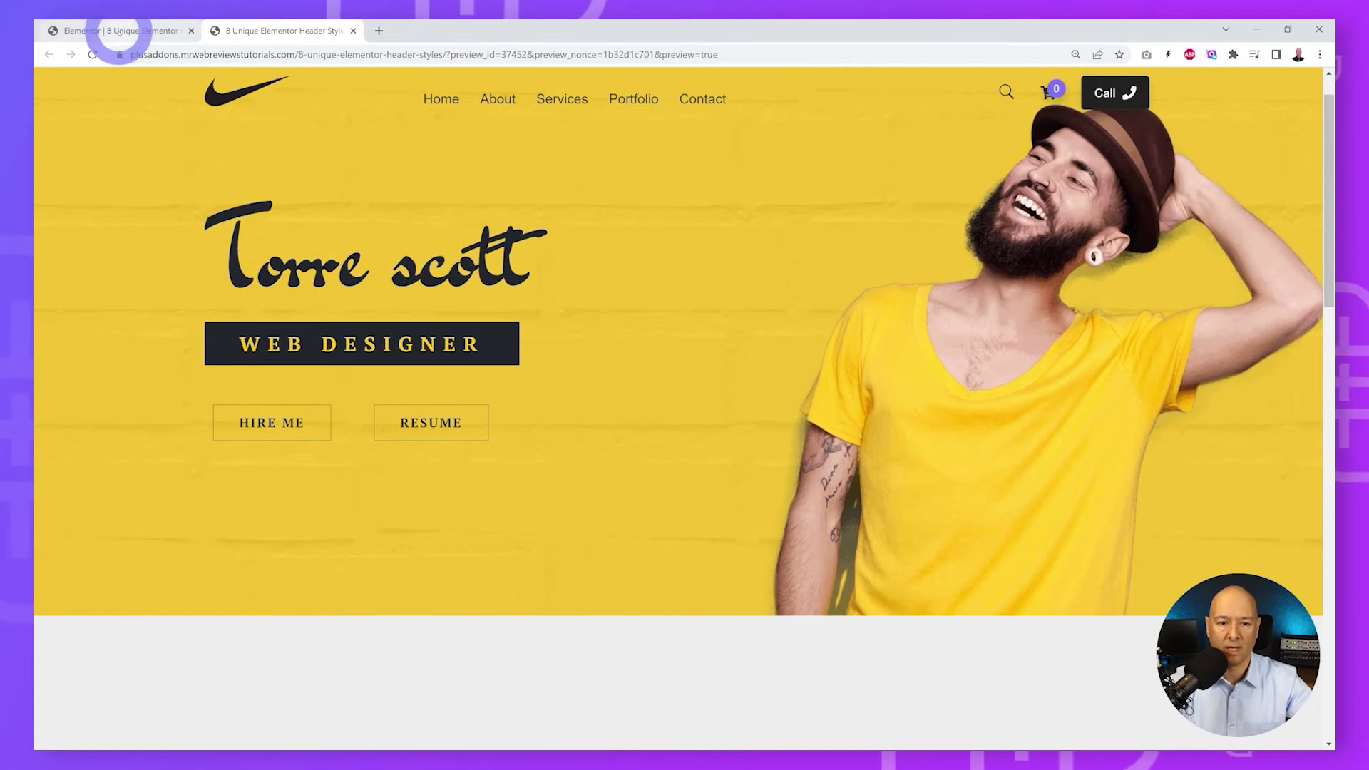
Give the Navigation Menu's Sticky Main Menu style a classic dark blue section background for the sticky state.
left_click(119, 32)
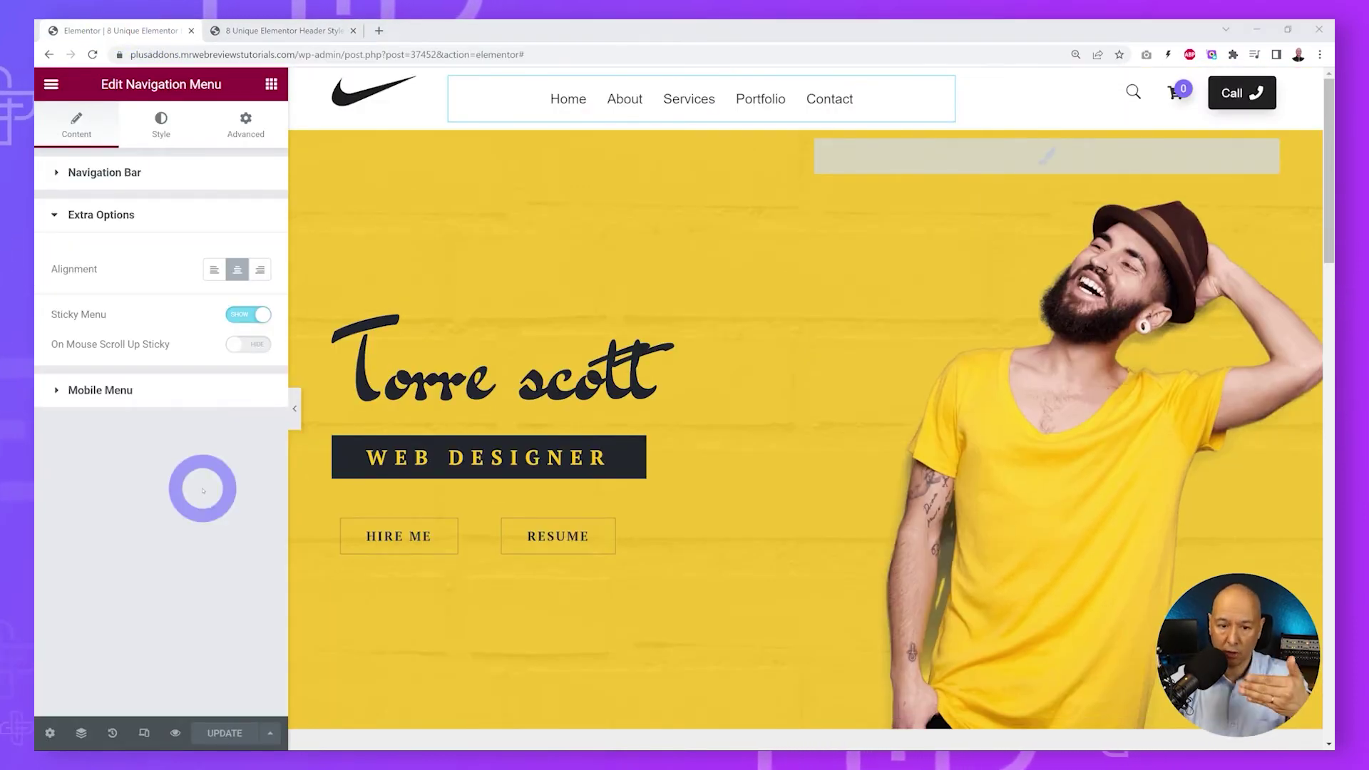
left_click(173, 145)
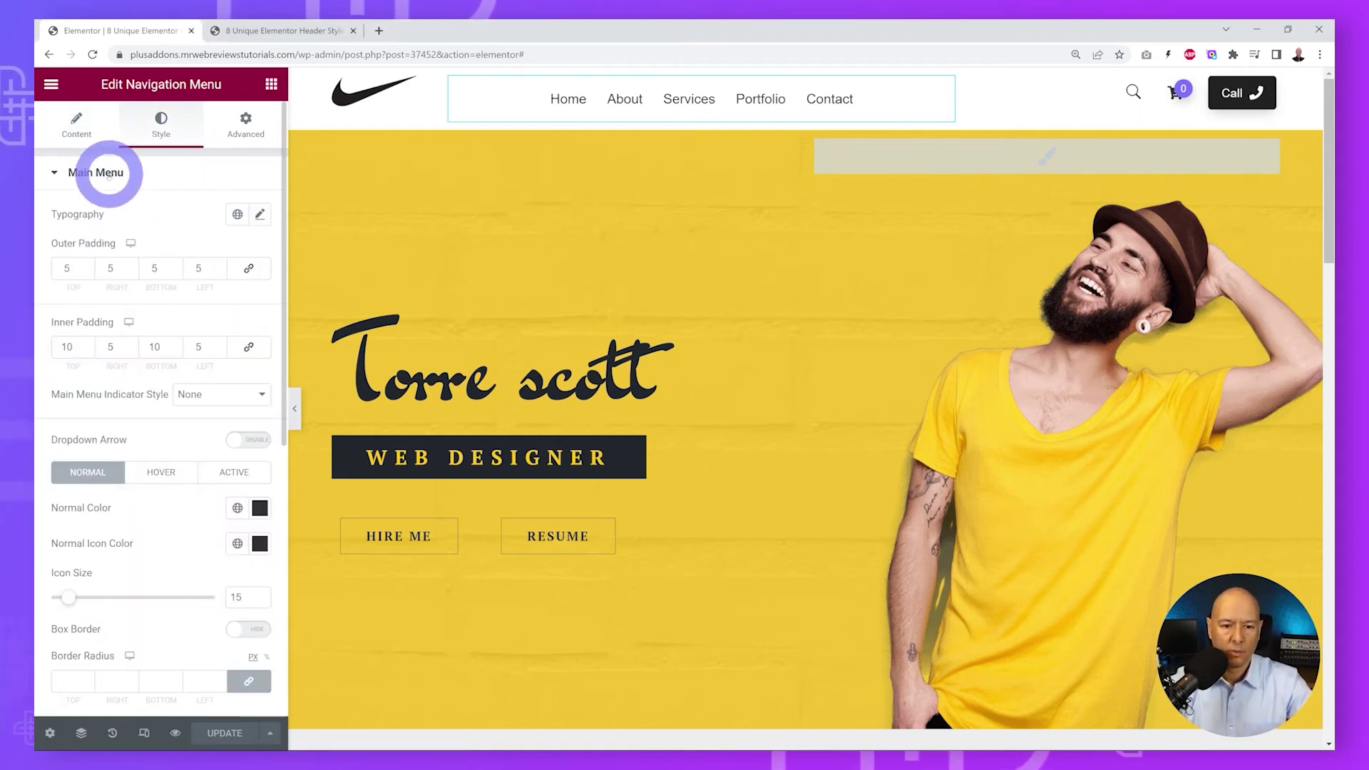
left_click(108, 173)
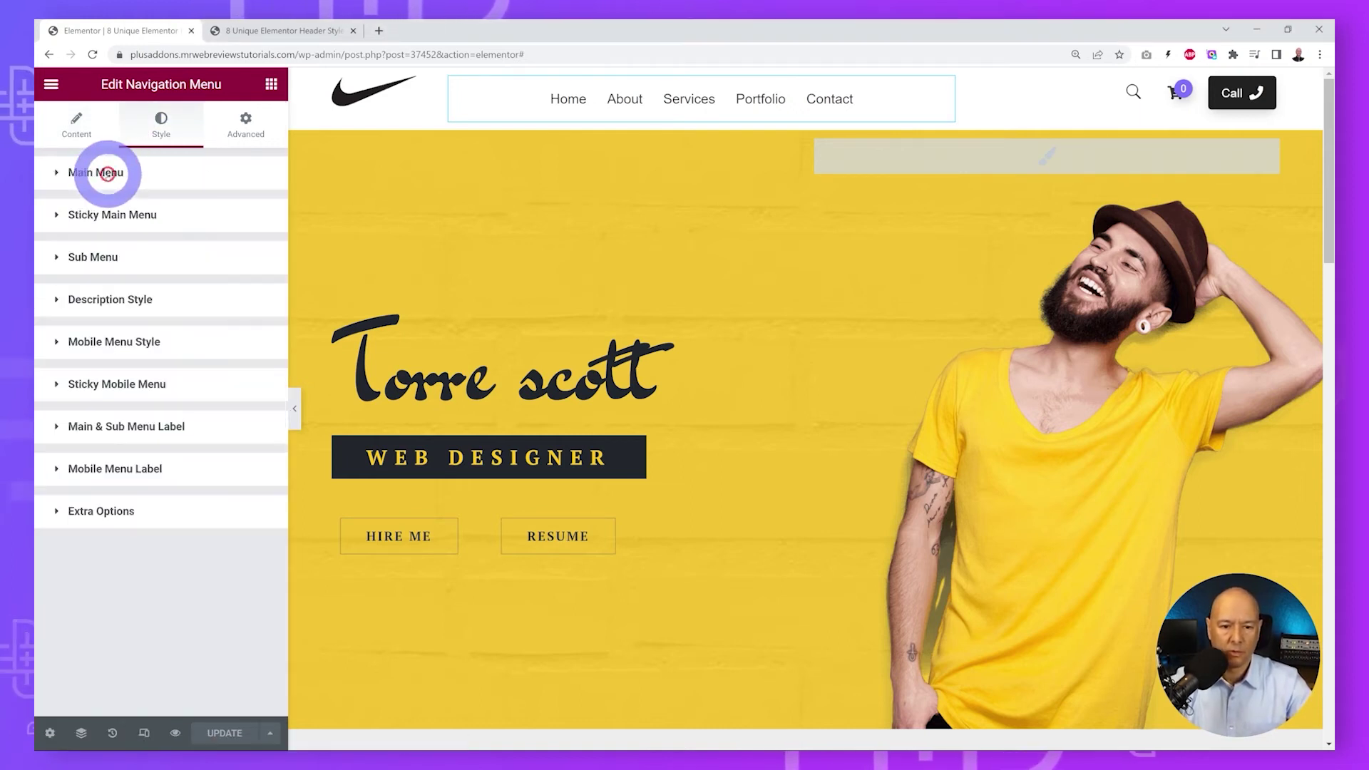
left_click(116, 214)
scroll(181, 565, "down", 7)
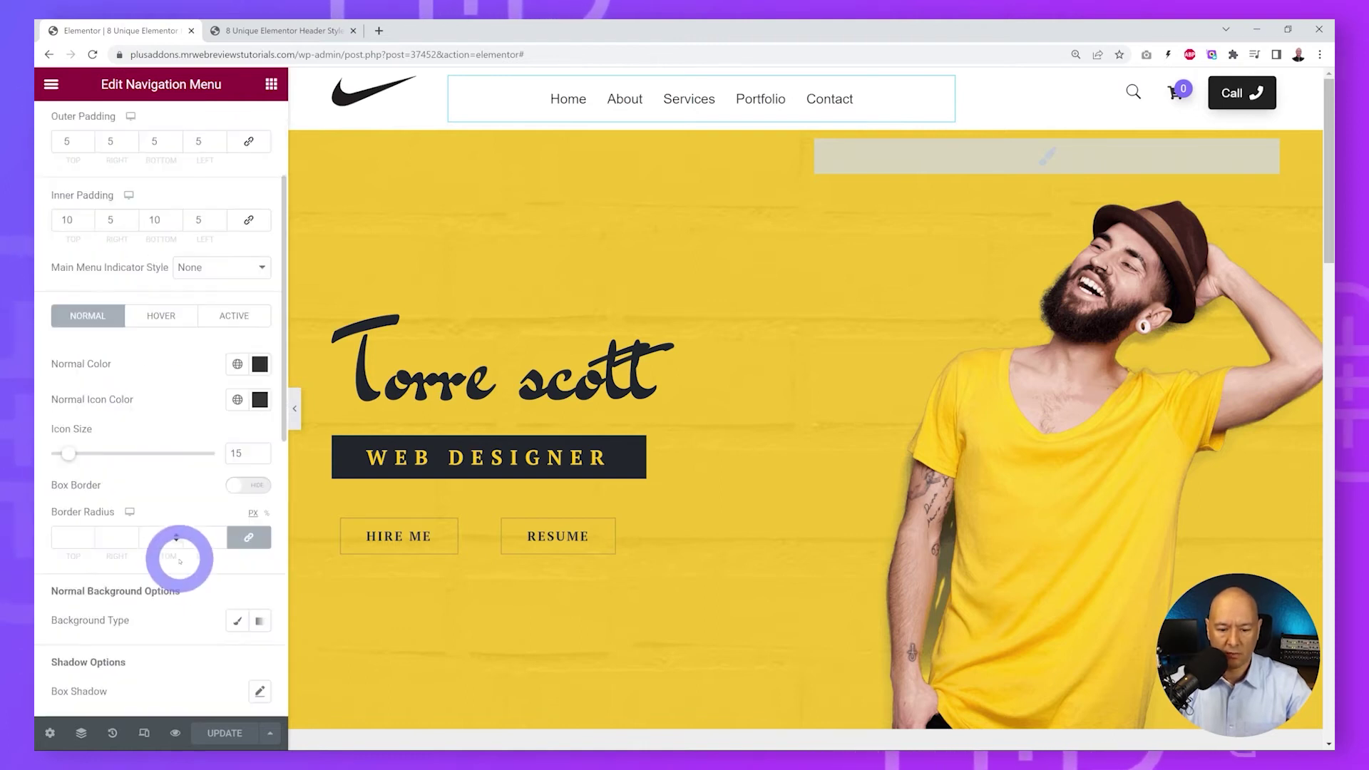
left_click(216, 425)
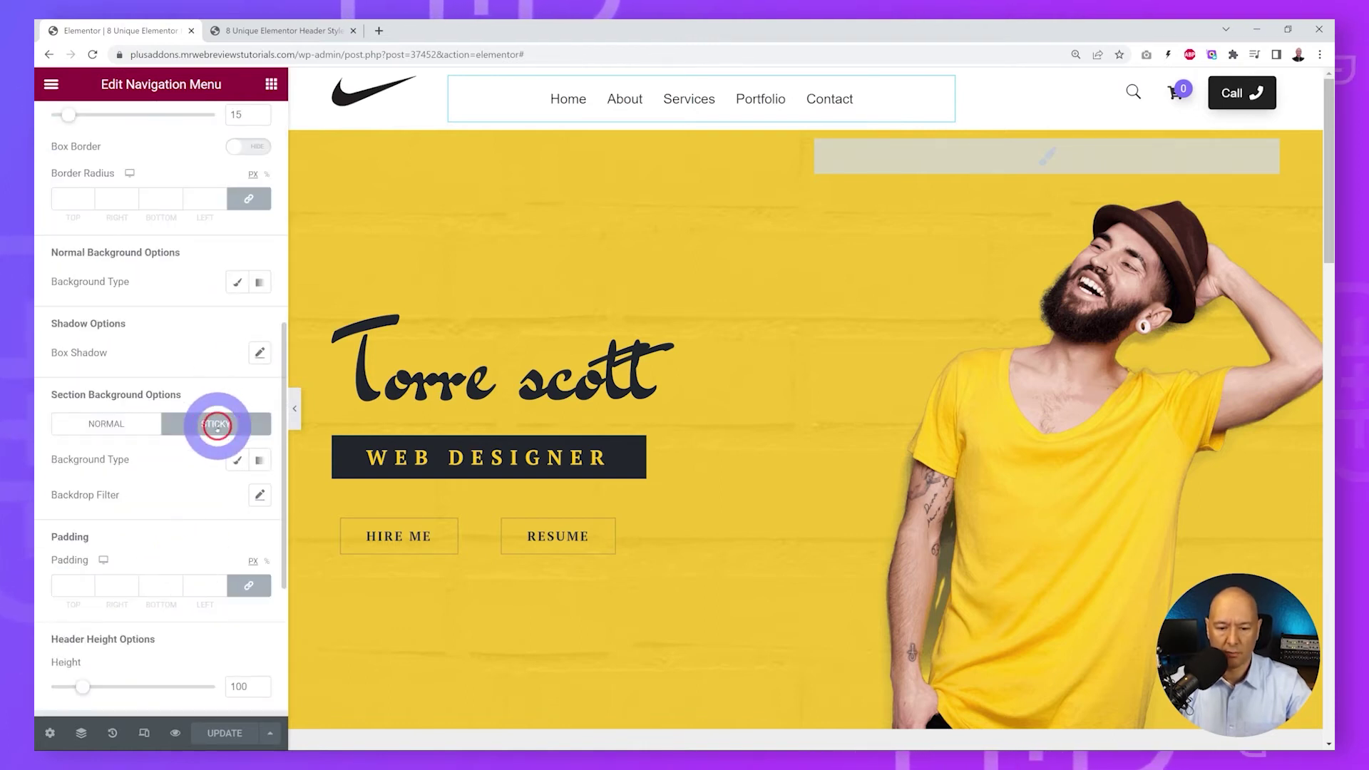
left_click(237, 461)
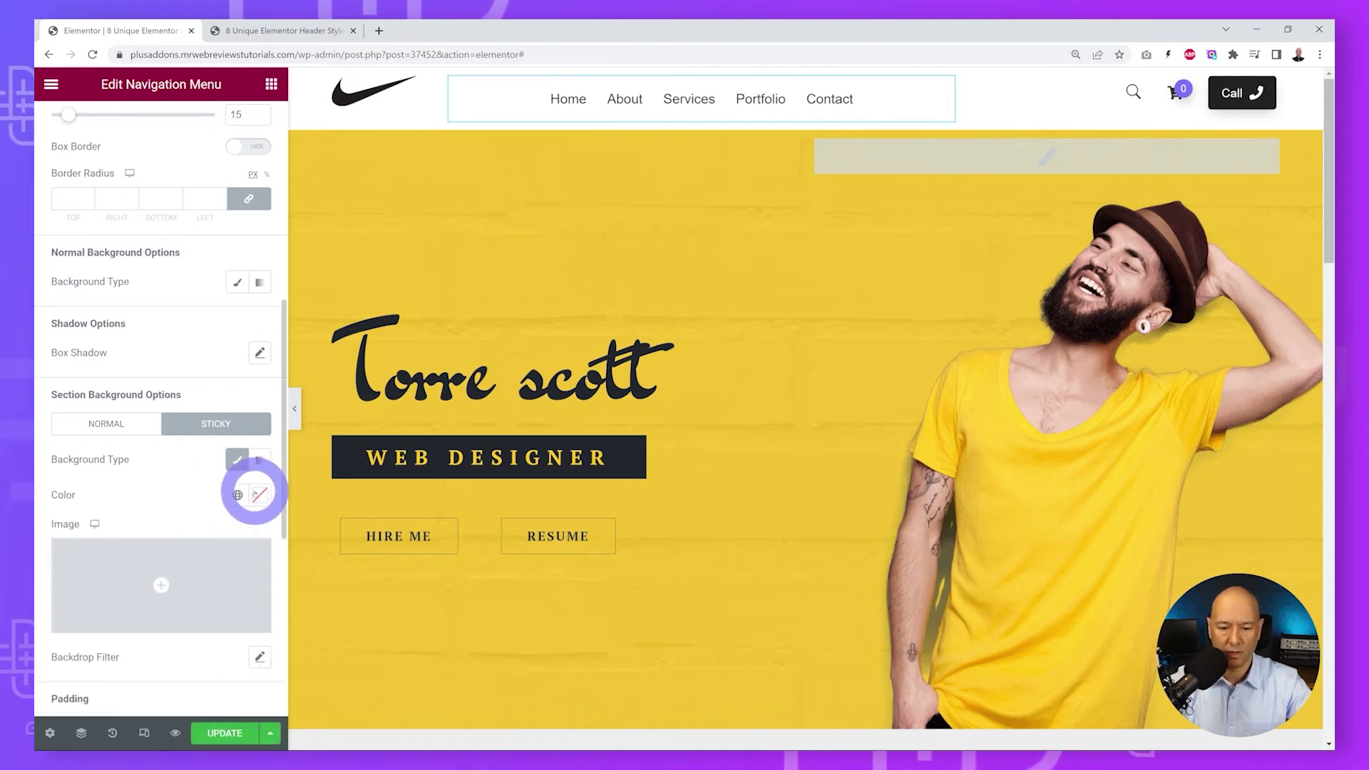
left_click(253, 497)
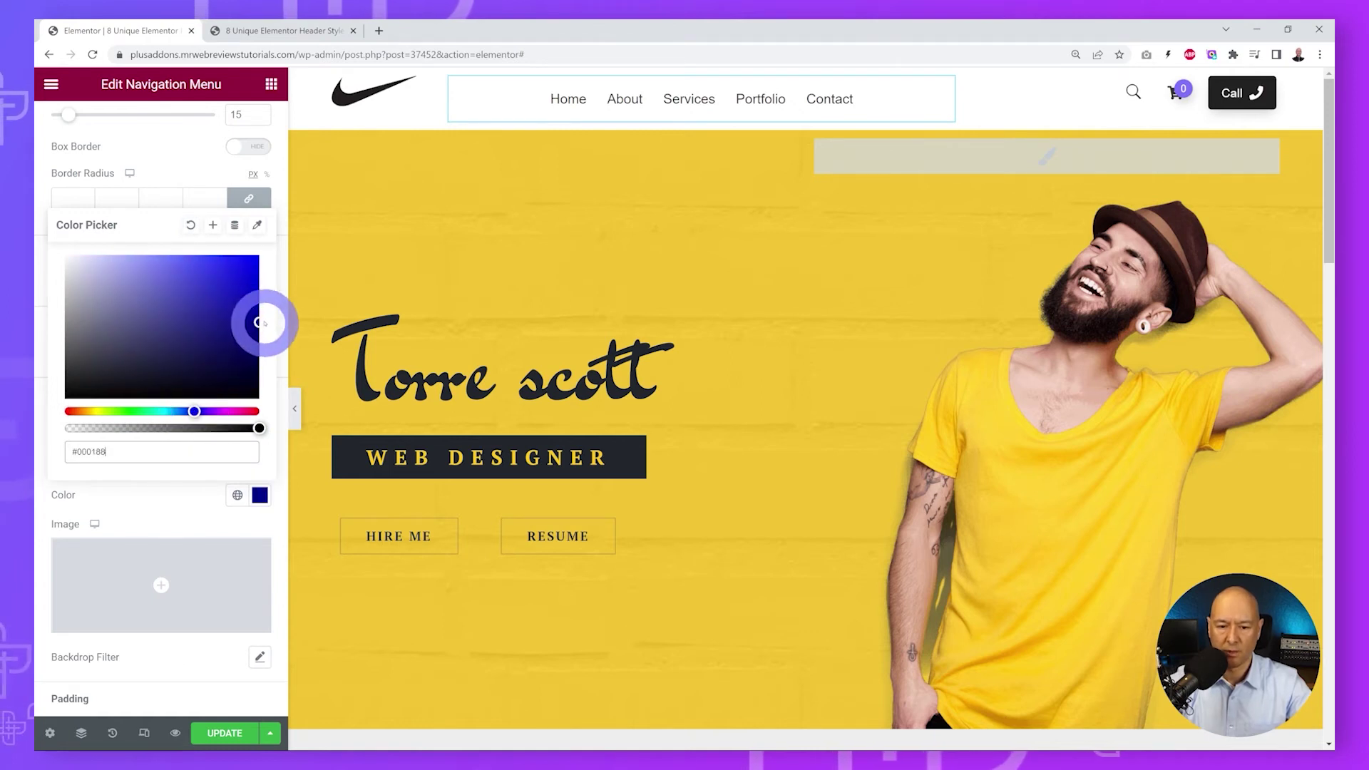
left_click(176, 524)
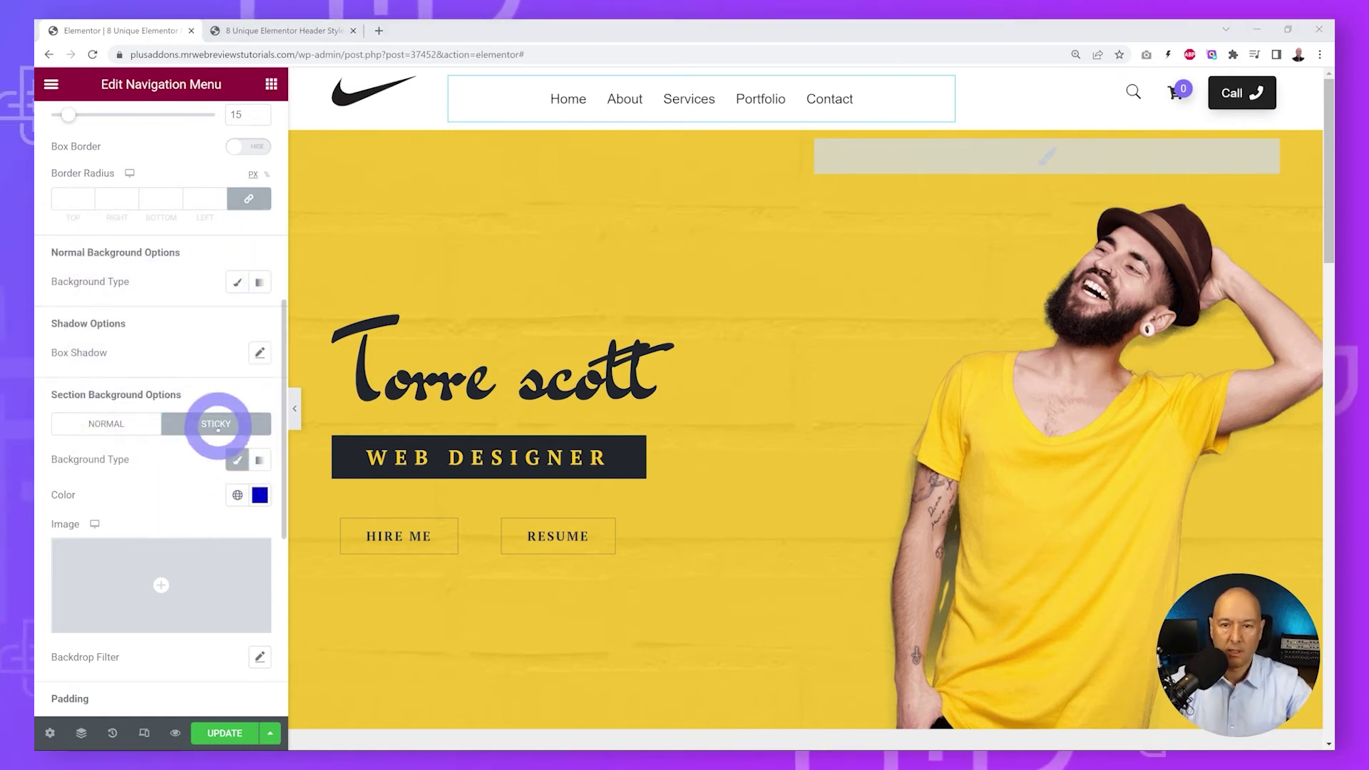
Set the normal-state section background of the Sticky Main Menu style to classic with light grey #F1F1F1.
left_click(106, 424)
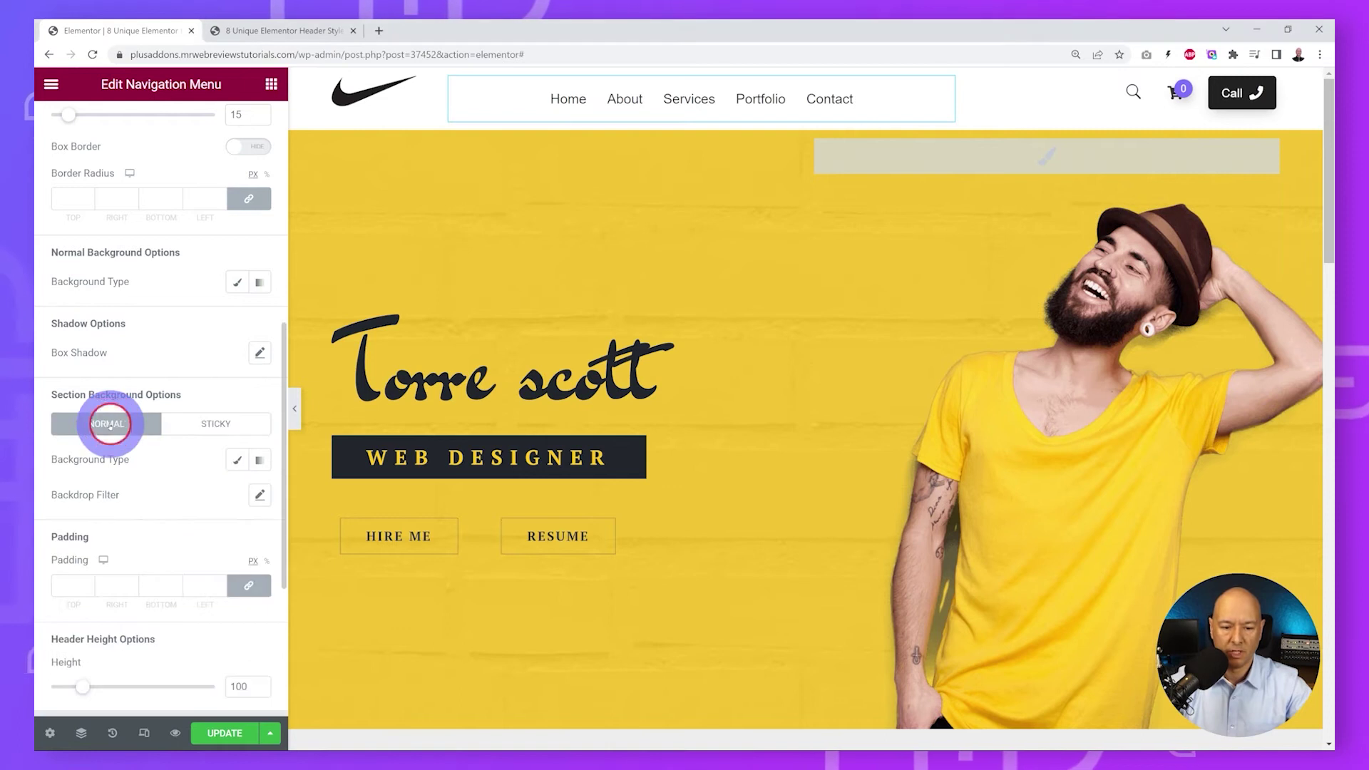
left_click(231, 459)
left_click(260, 495)
left_click_drag(109, 272, 57, 268)
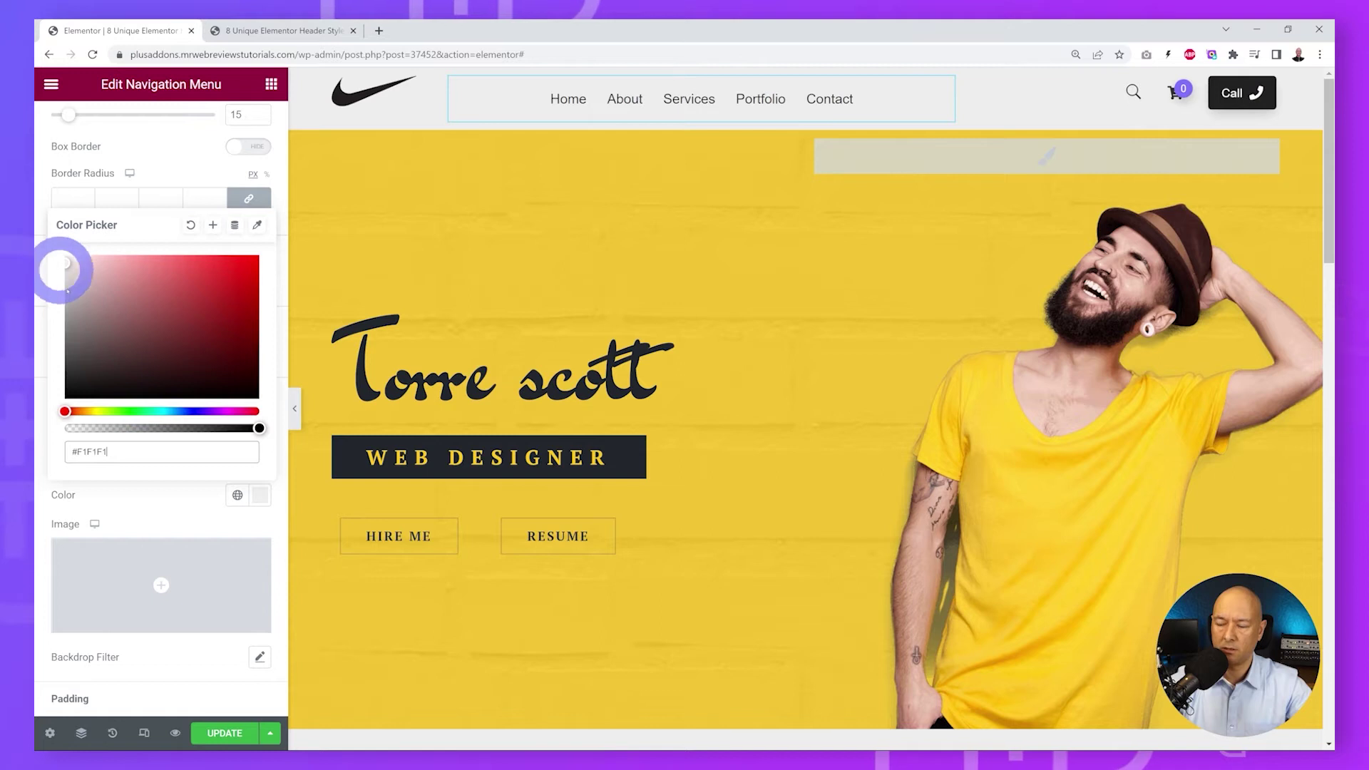
Update the page and check in the preview how the header background changes between its normal and sticky states.
left_click(165, 506)
left_click(236, 726)
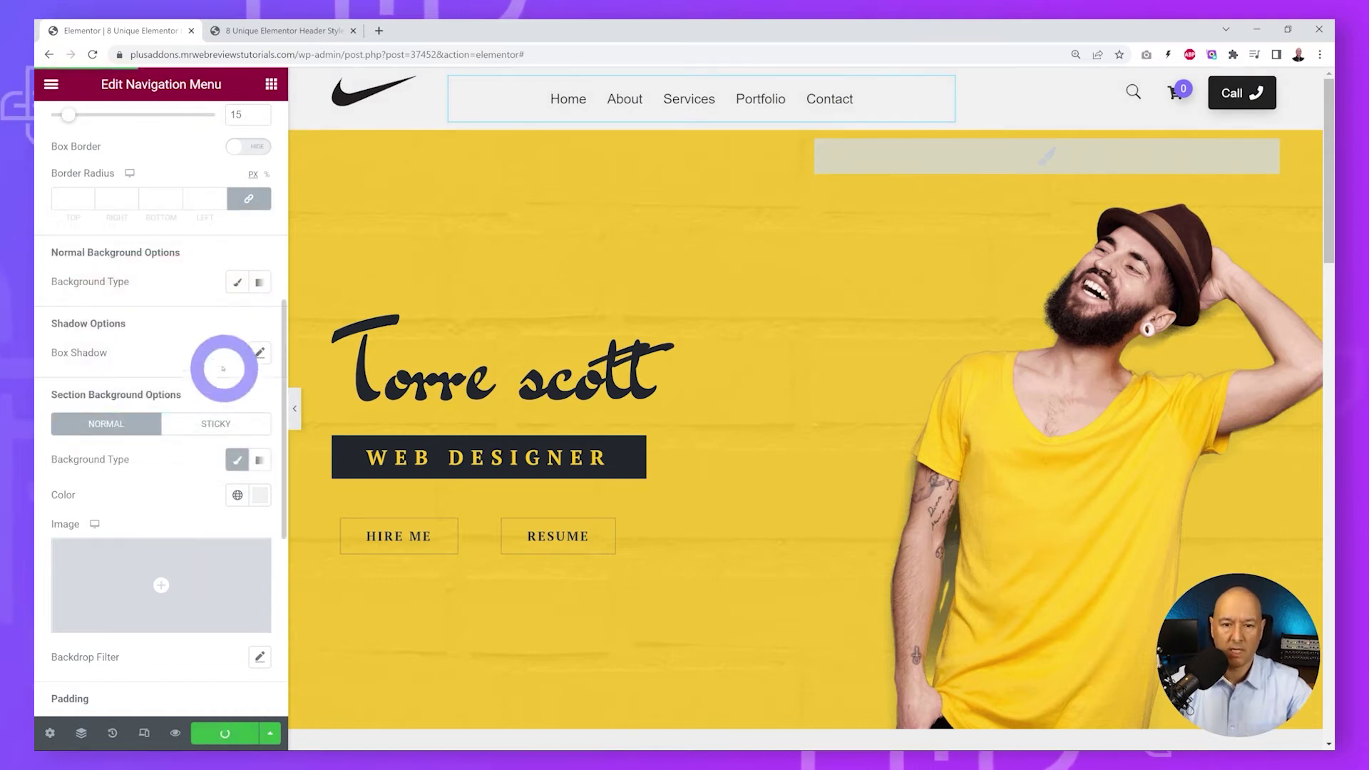
left_click(275, 32)
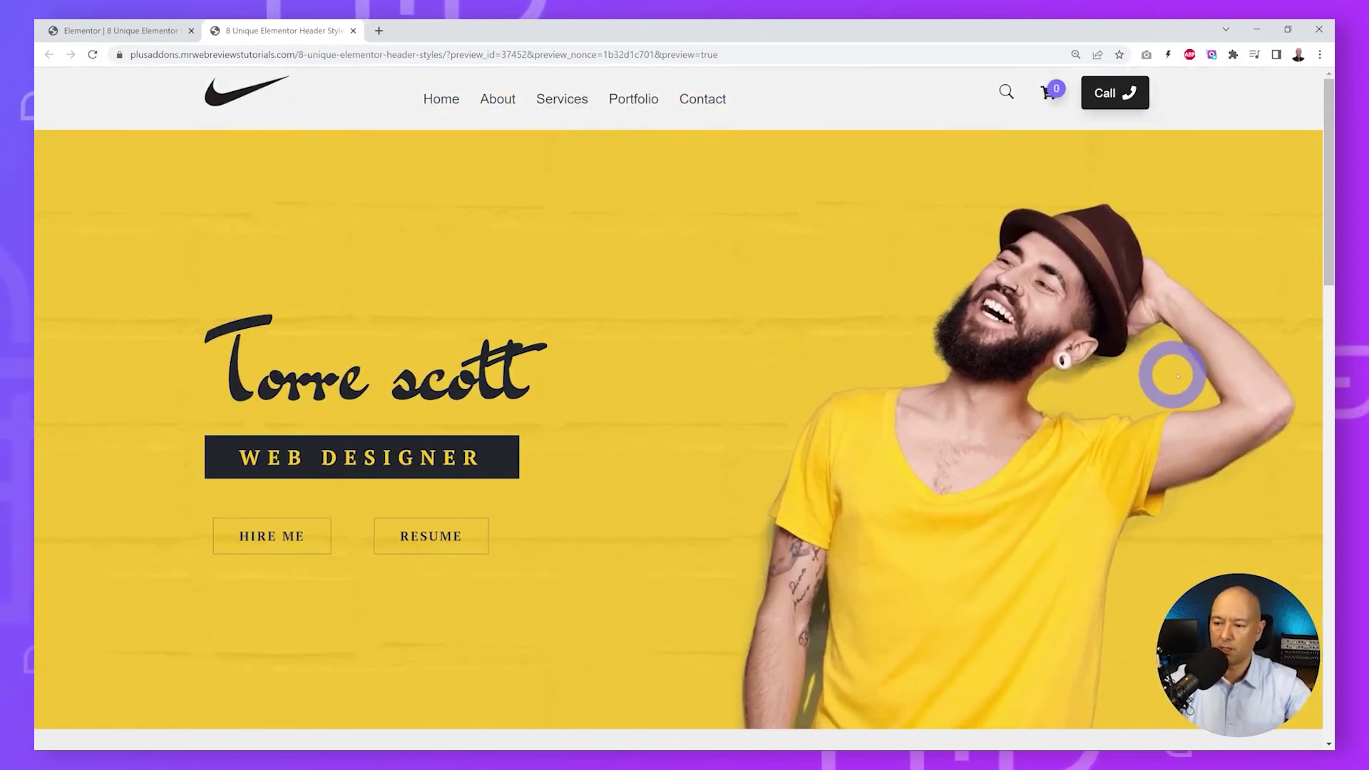
scroll(1176, 373, "down", 8)
scroll(1186, 374, "down", 3)
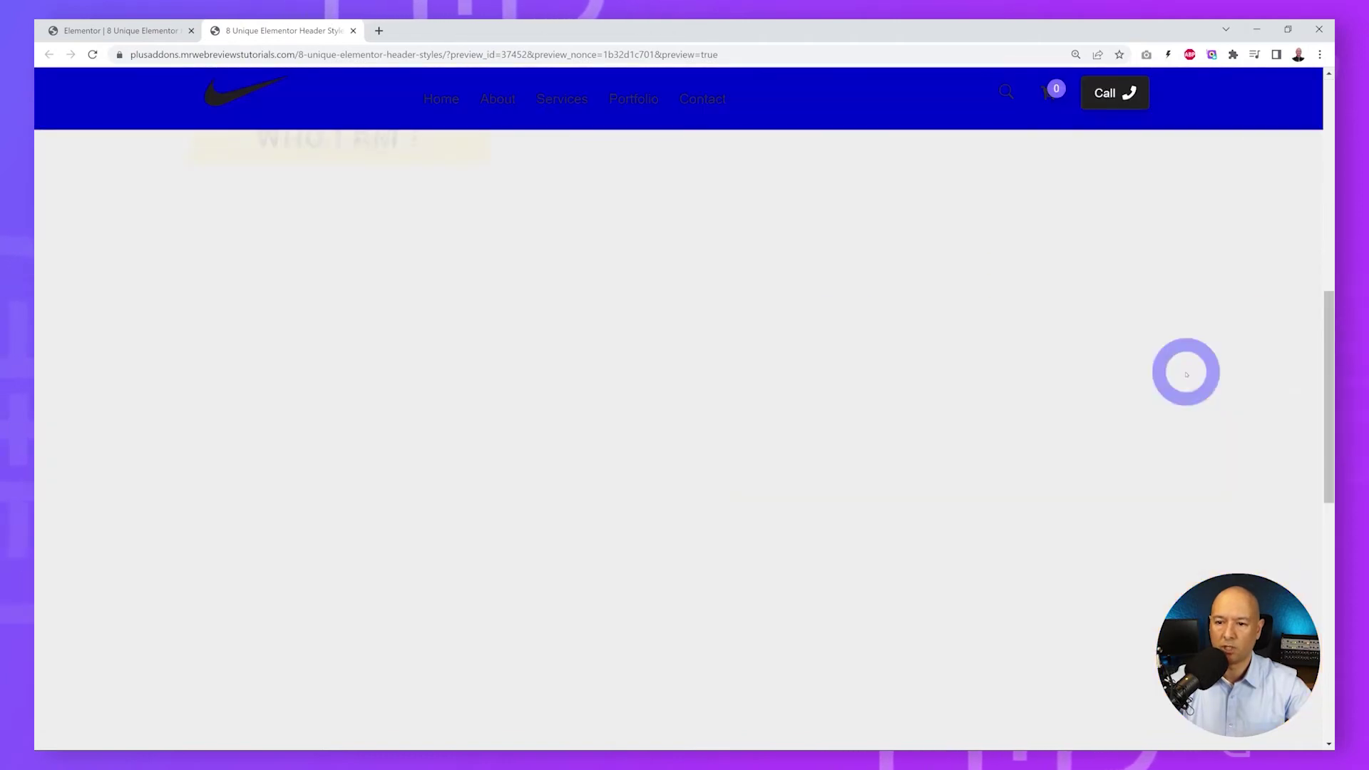
scroll(1187, 372, "up", 3)
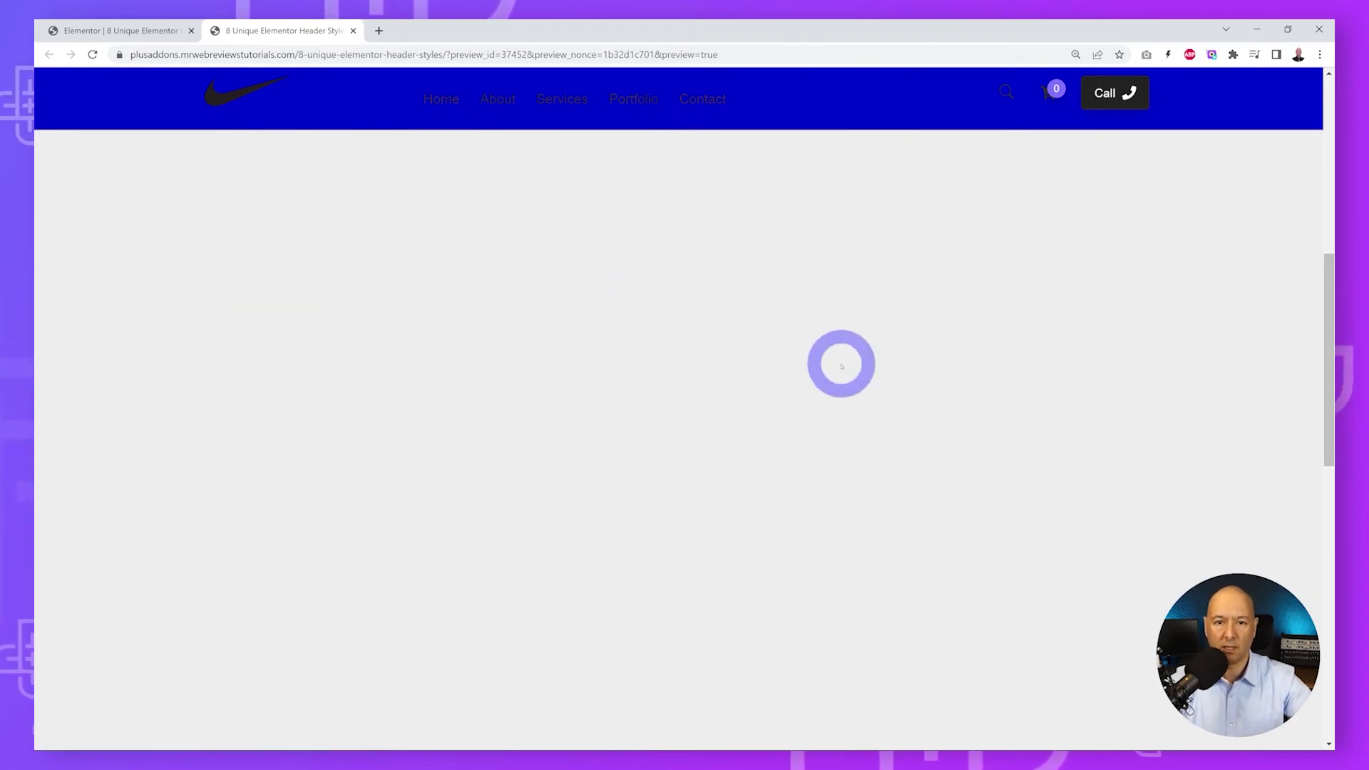
scroll(1134, 393, "up", 5)
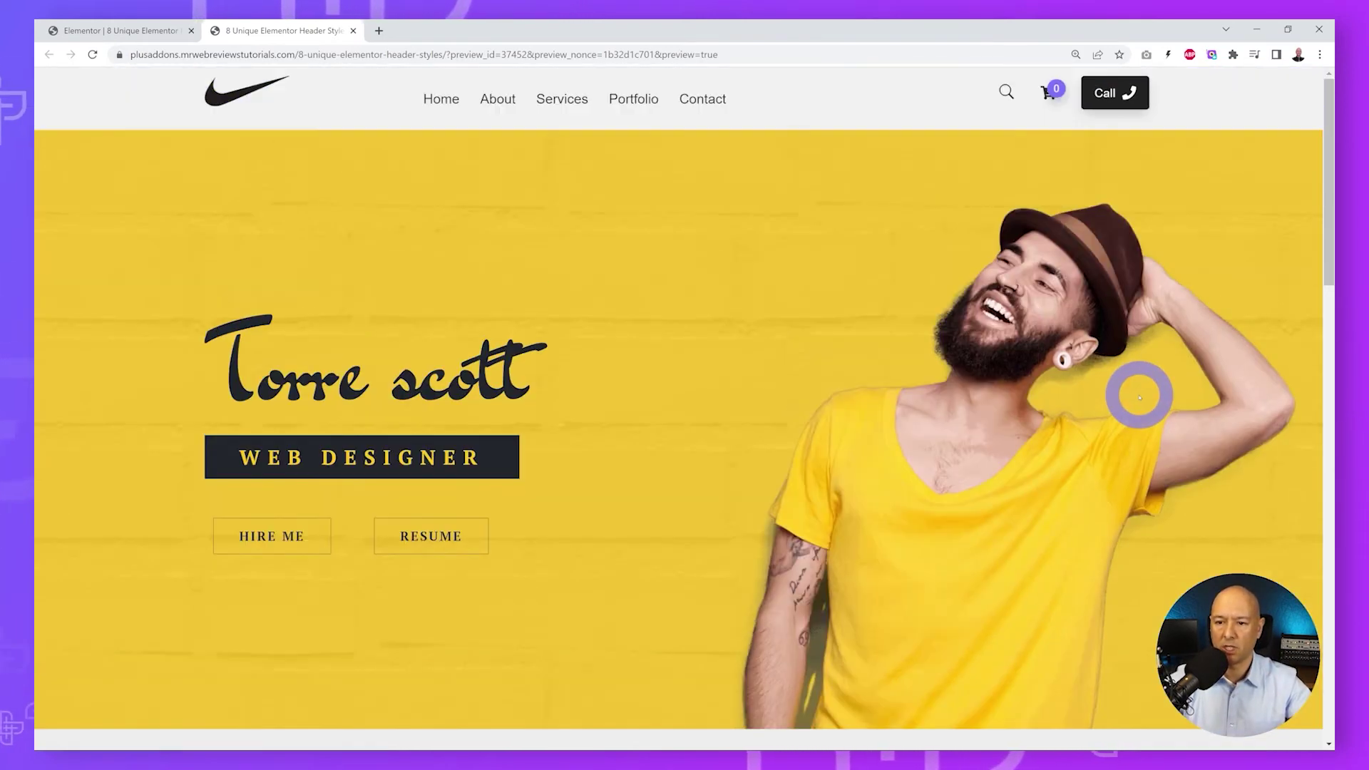
Set the Sticky Main Menu's Normal Color and Normal Icon Color to white and update the page.
left_click(142, 37)
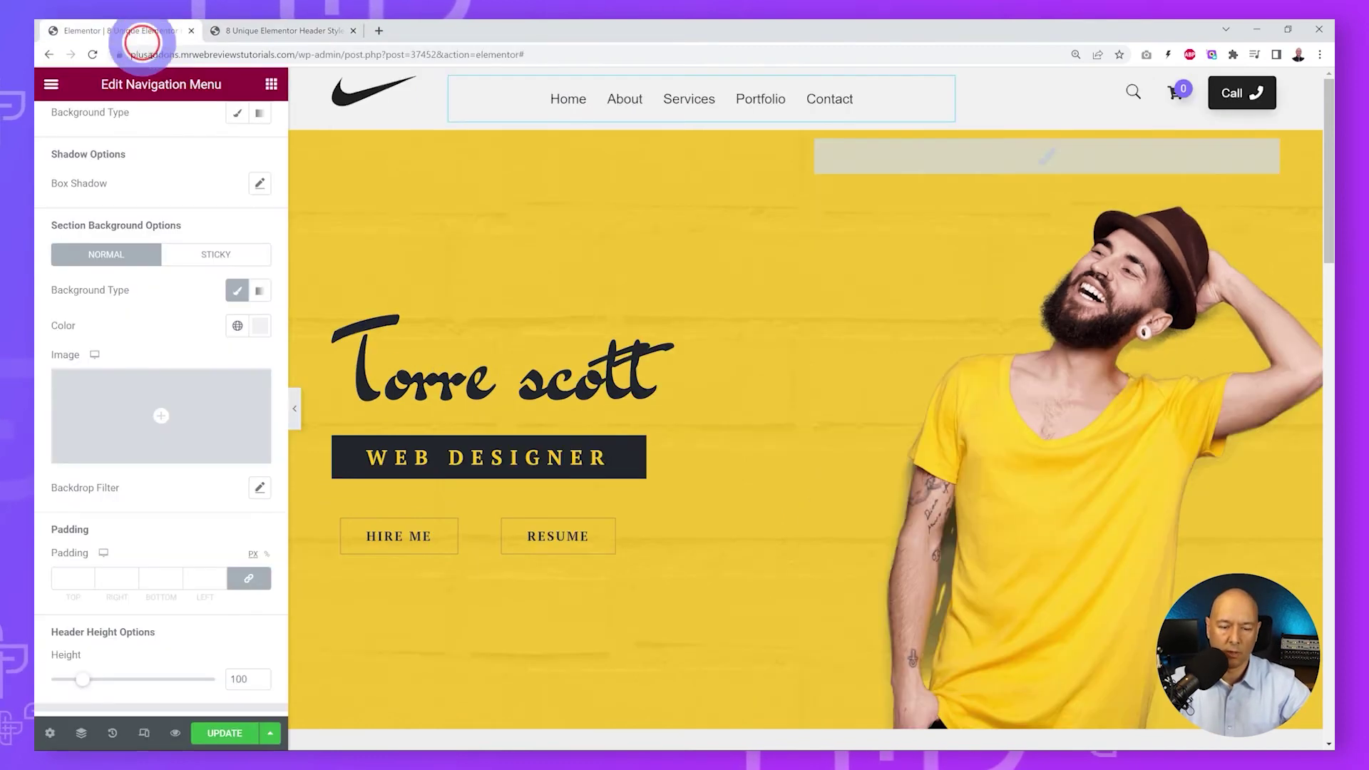
scroll(220, 458, "up", 7)
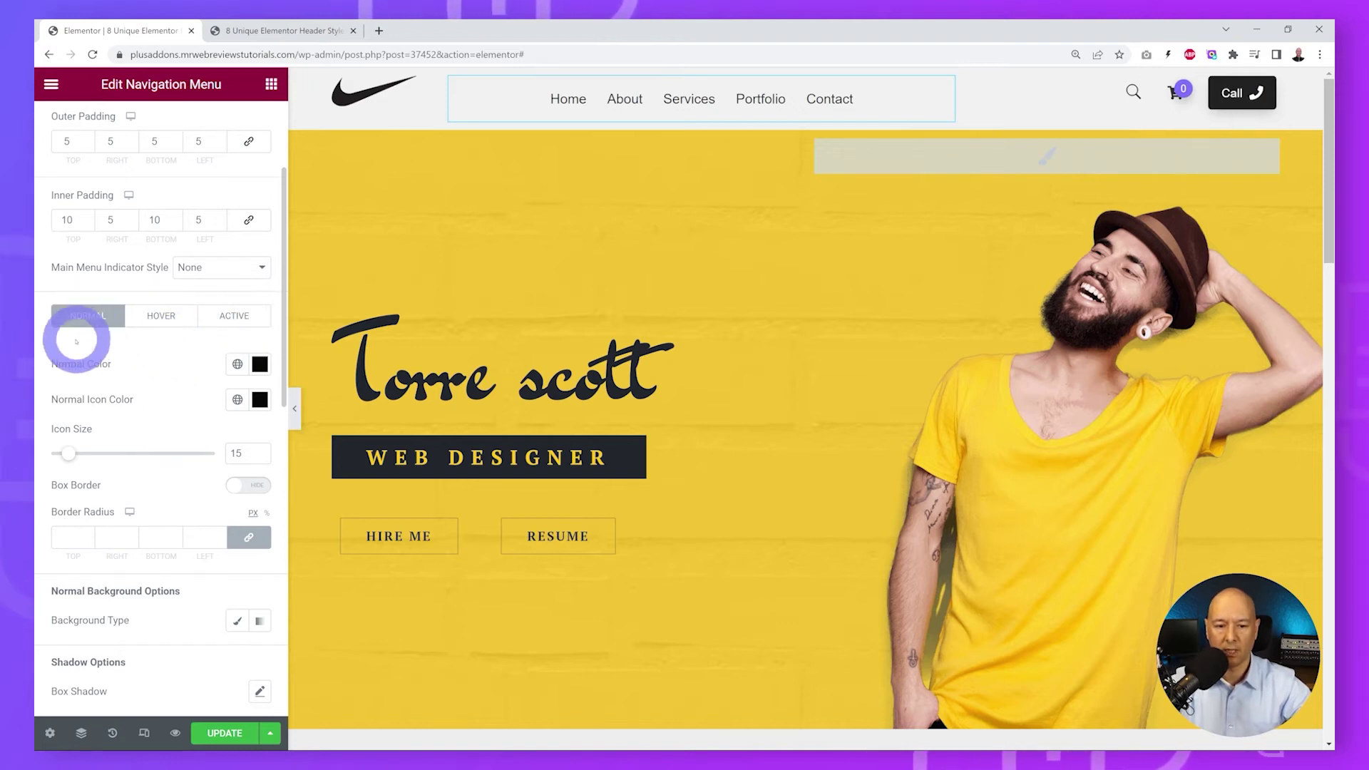
left_click(261, 366)
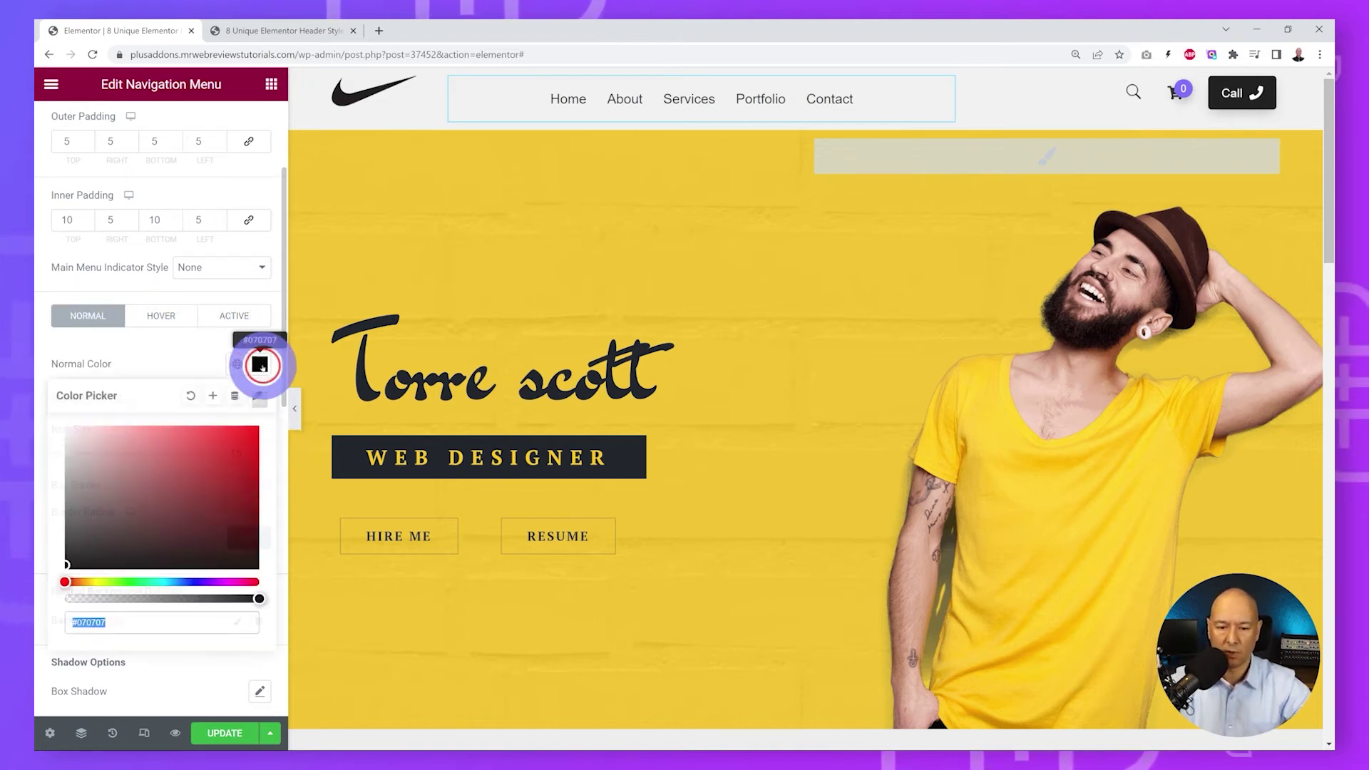
left_click_drag(100, 458, 45, 421)
left_click(152, 360)
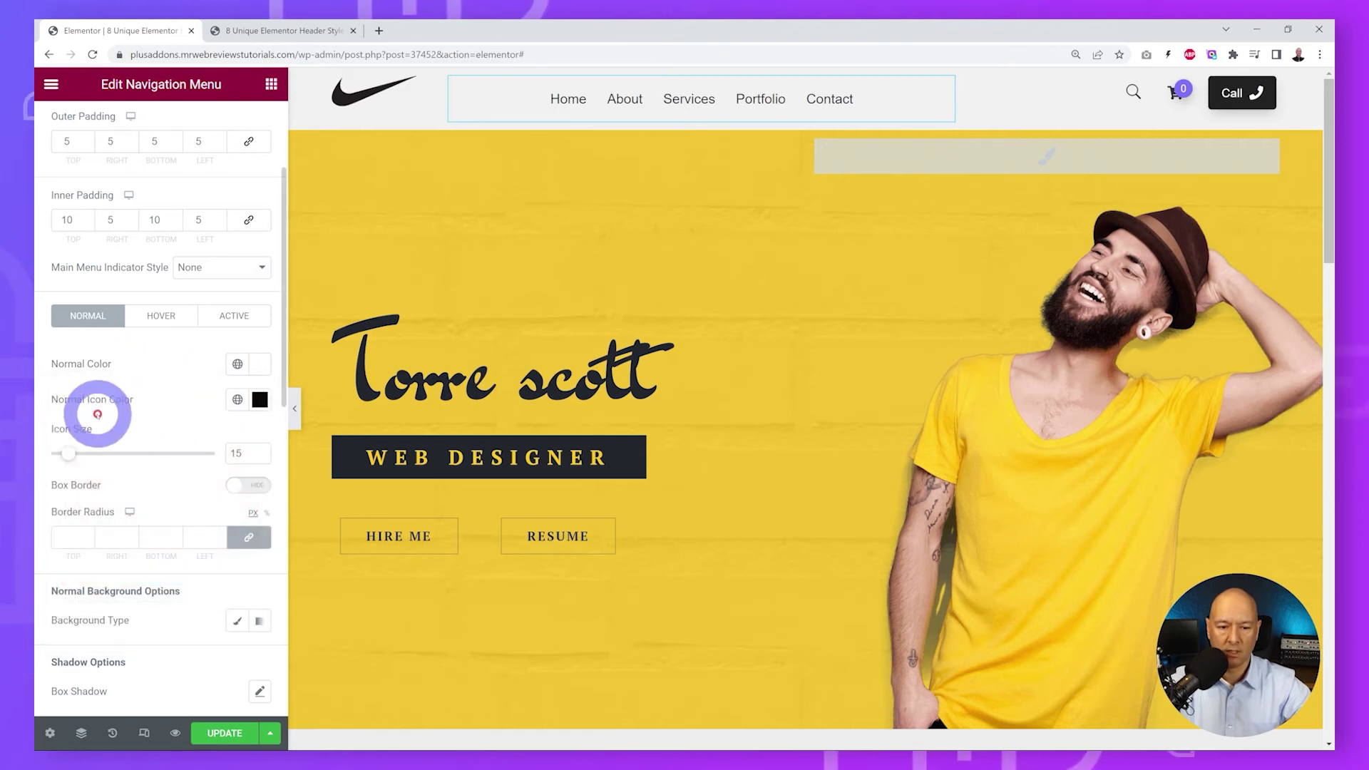
left_click(260, 399)
left_click_drag(202, 456, 55, 464)
left_click(143, 393)
left_click(213, 705)
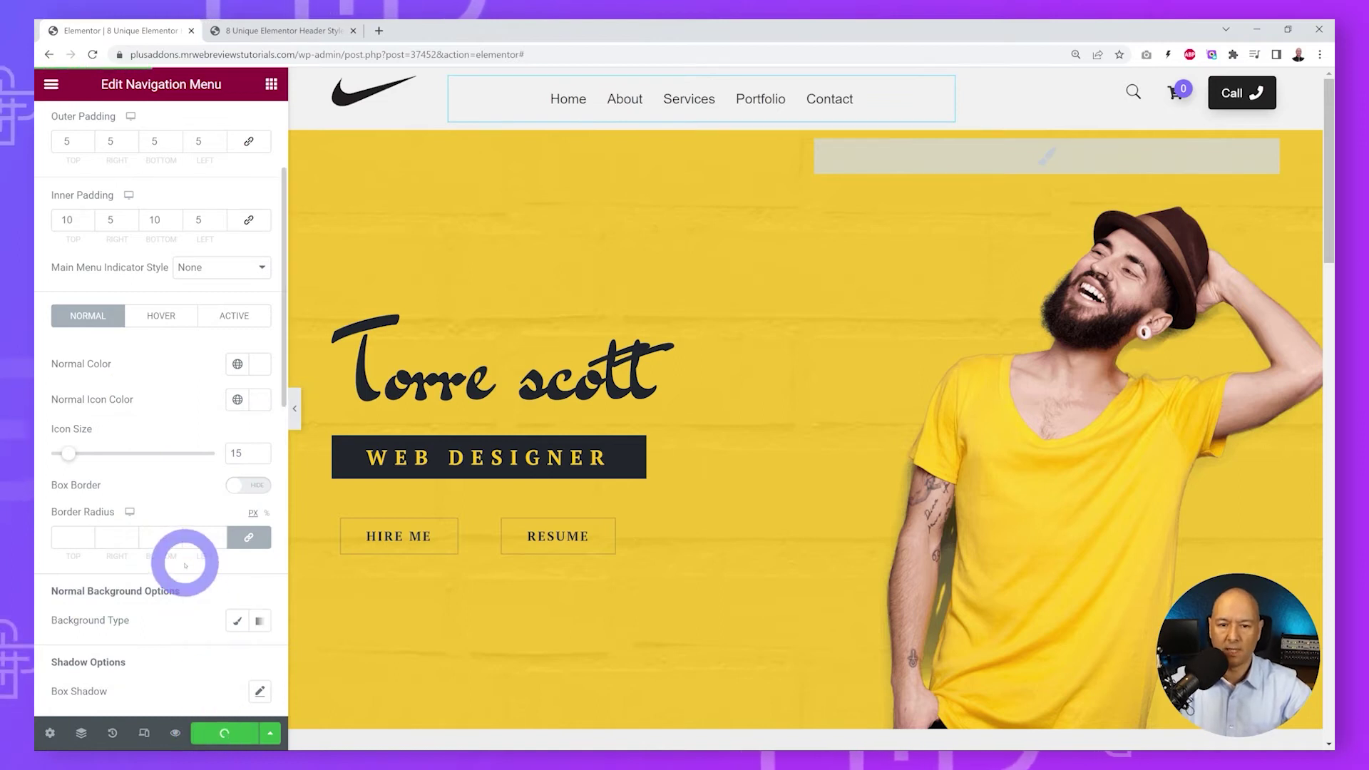
left_click(170, 440)
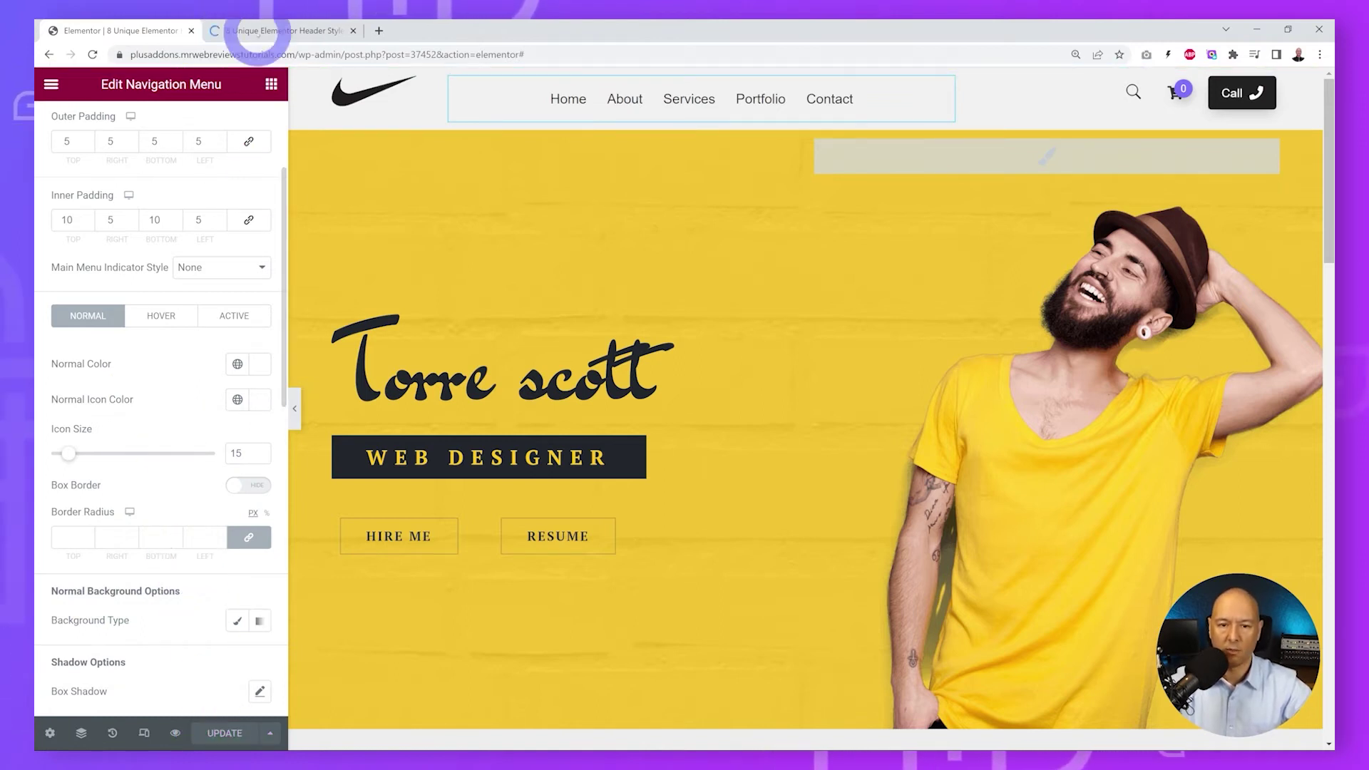
Check the menu text colour in the page preview with the header both sticky and back in its normal state.
left_click(260, 32)
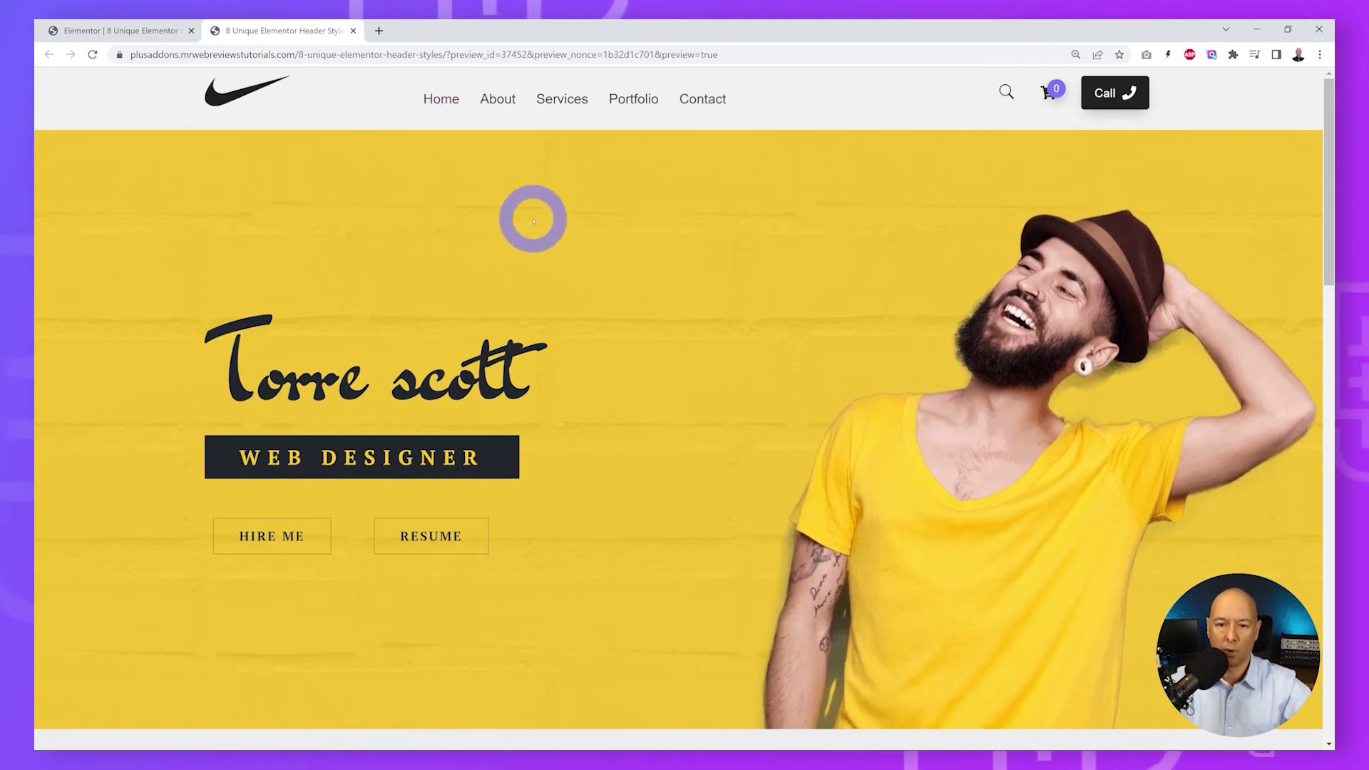
scroll(1145, 391, "down", 3)
scroll(1146, 392, "down", 3)
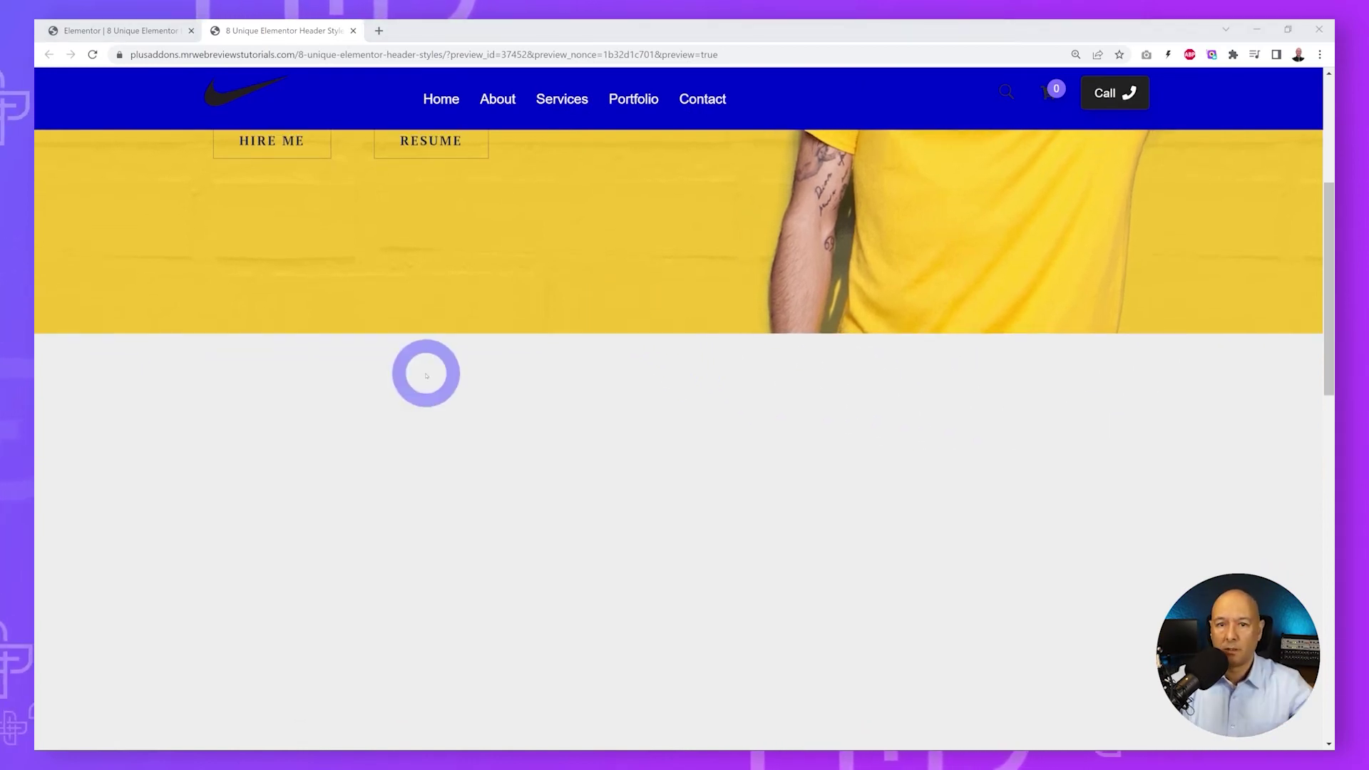
scroll(426, 376, "up", 3)
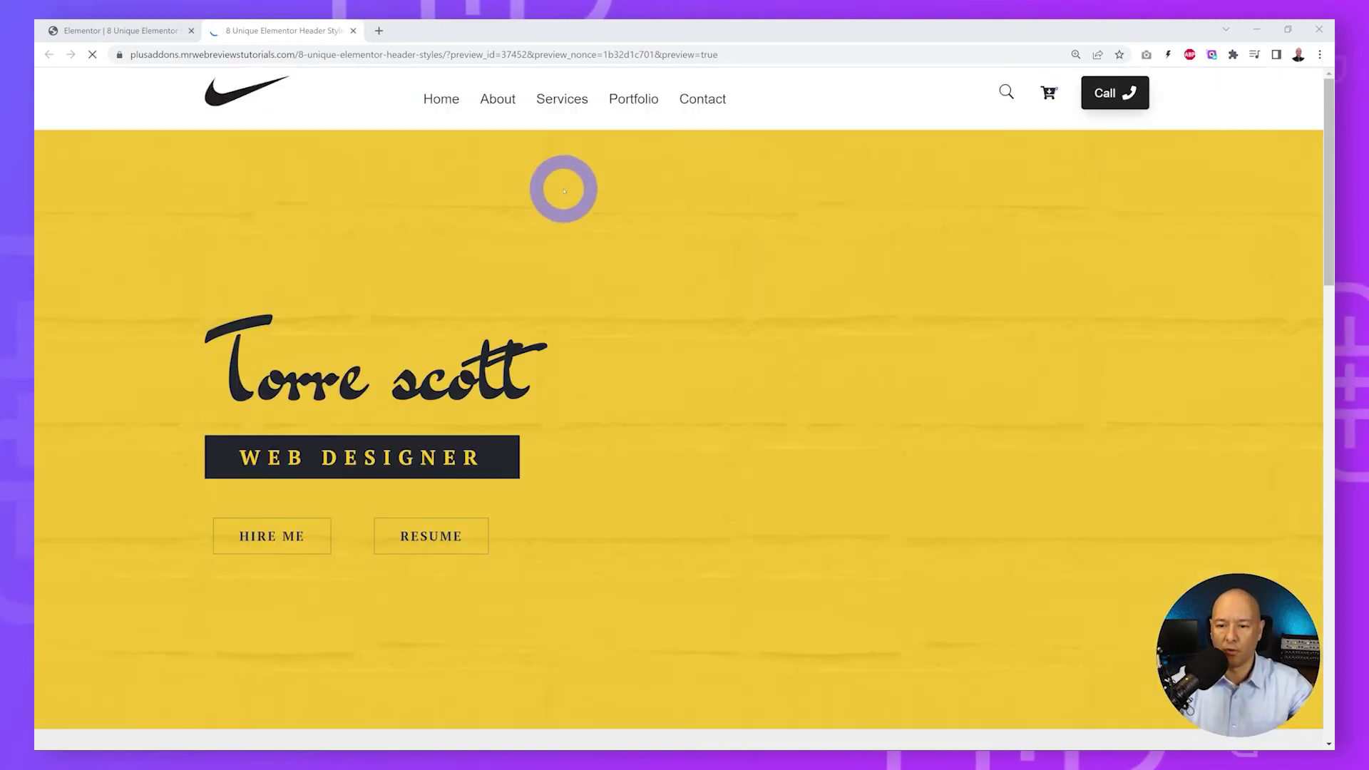
Make the sticky-state section background semi-transparent blue with colour #0002CDB5 and update the page.
left_click(145, 32)
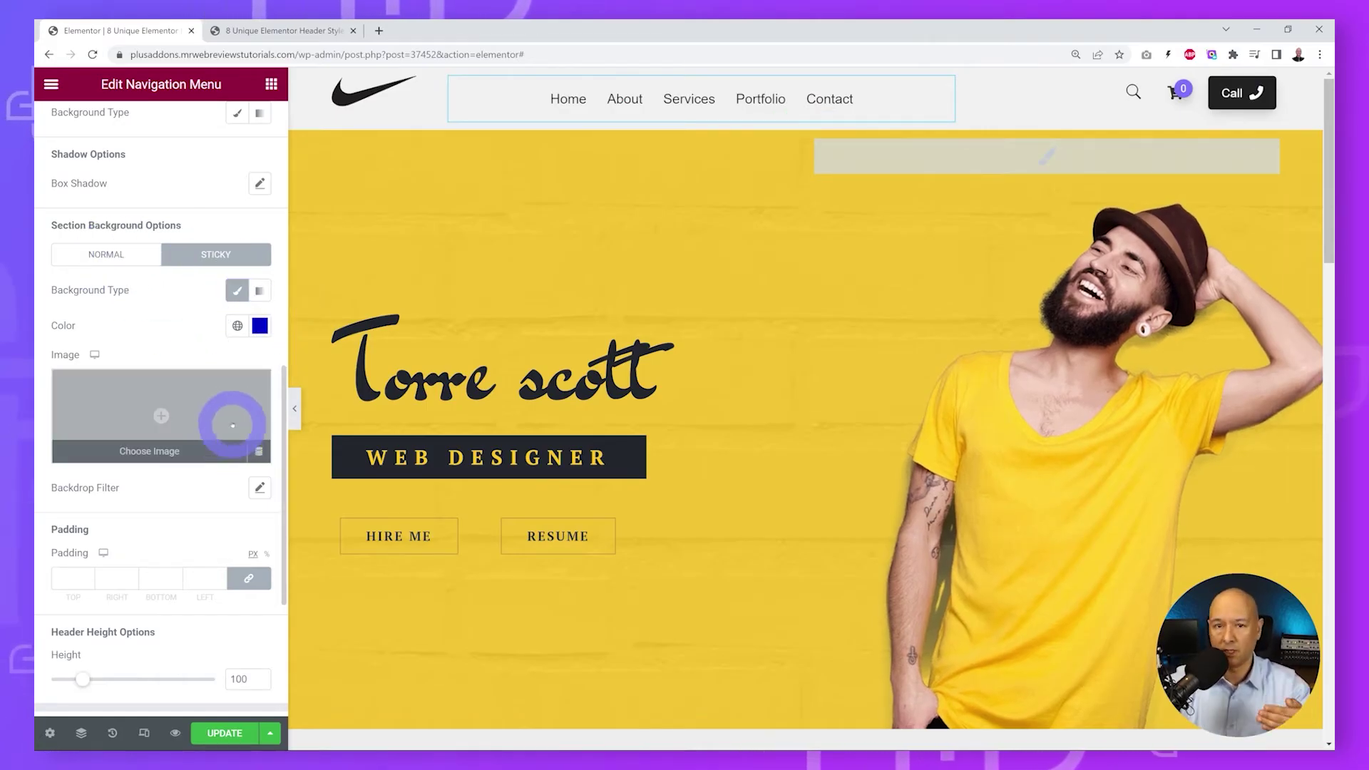
left_click(260, 328)
left_click(252, 584)
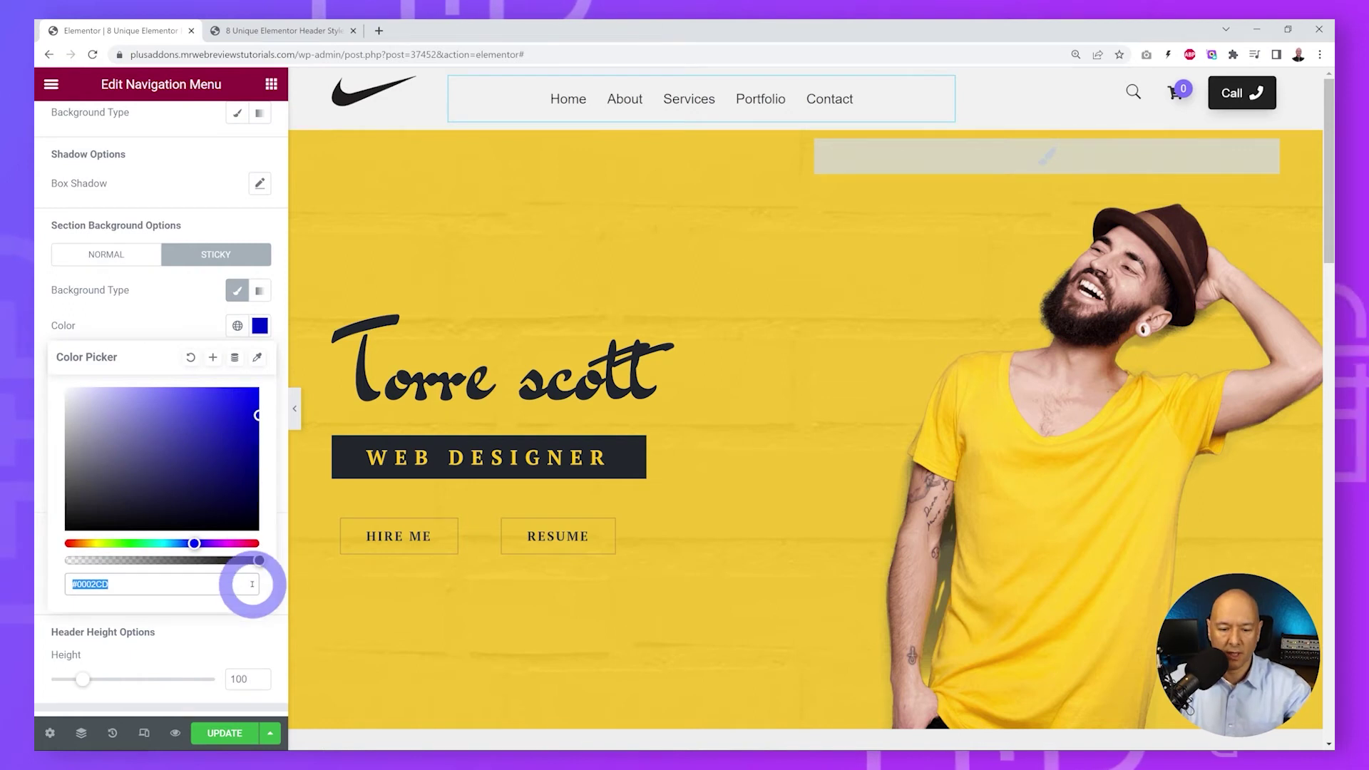
left_click_drag(259, 563, 60, 567)
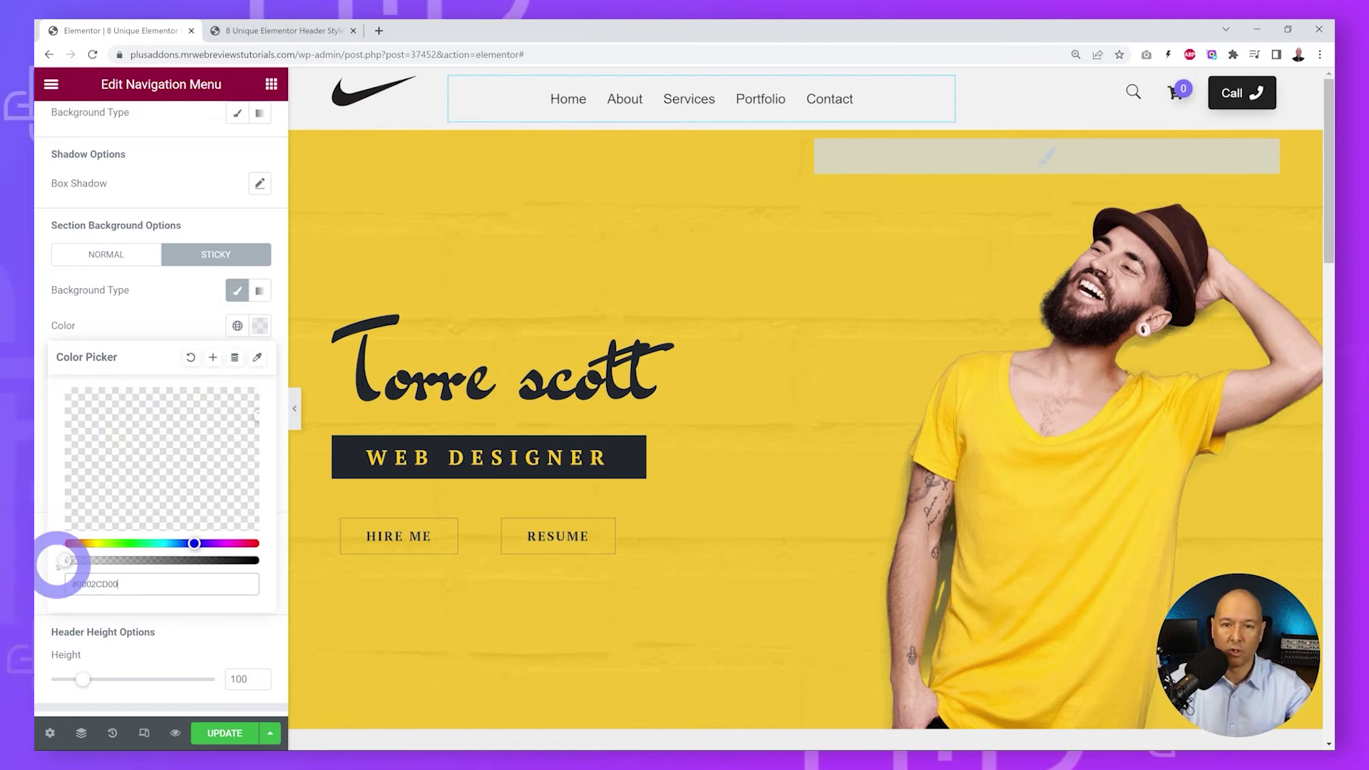
left_click_drag(59, 566, 202, 561)
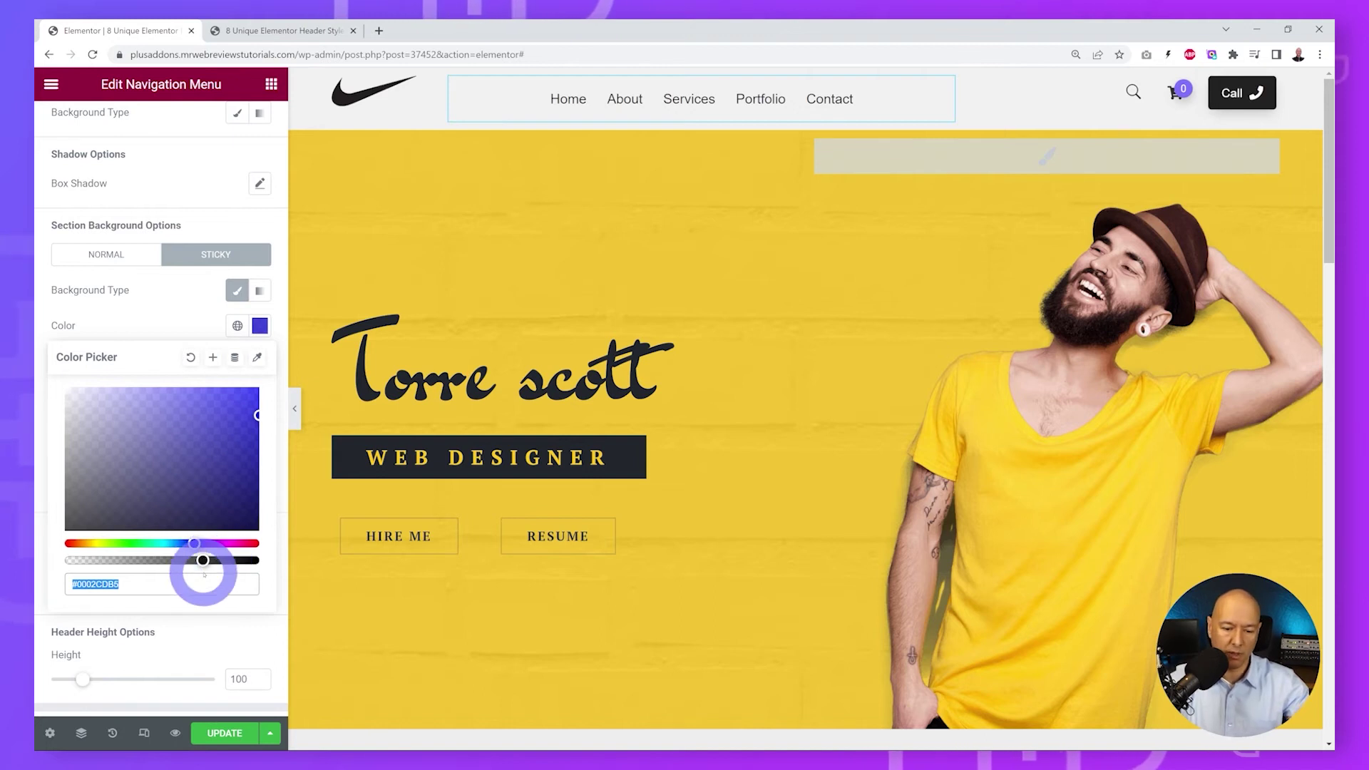
left_click(168, 306)
left_click(225, 732)
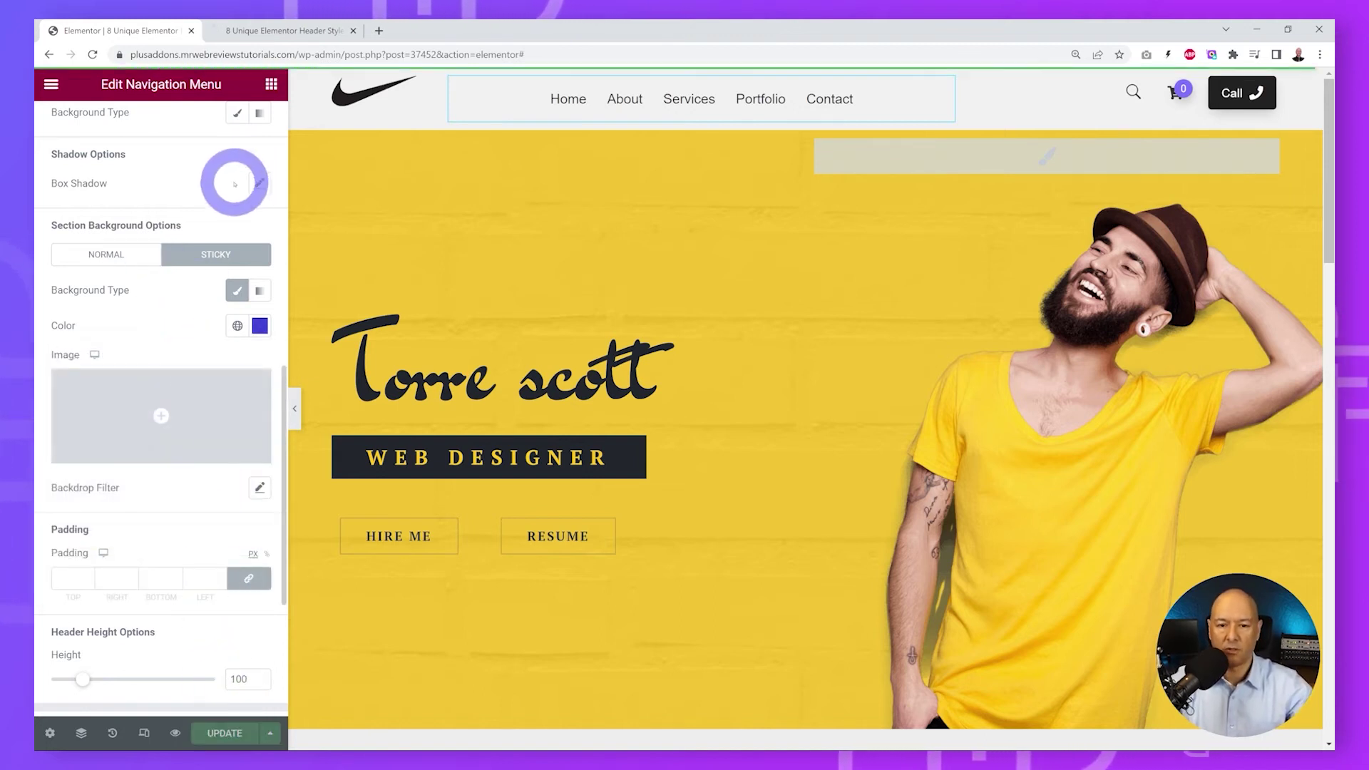
Check the sticky header's transparency over the different sections along the whole page preview.
left_click(292, 32)
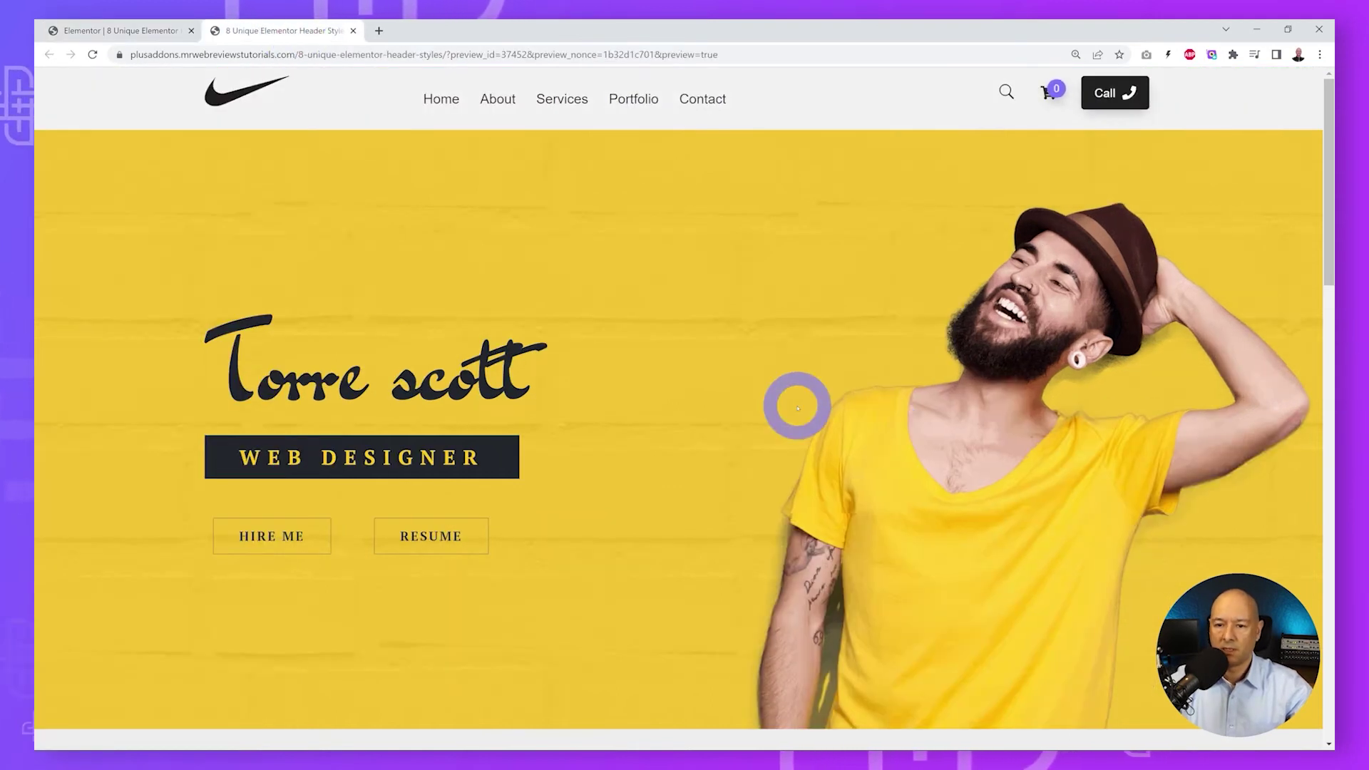
scroll(795, 404, "down", 3)
scroll(915, 425, "down", 2)
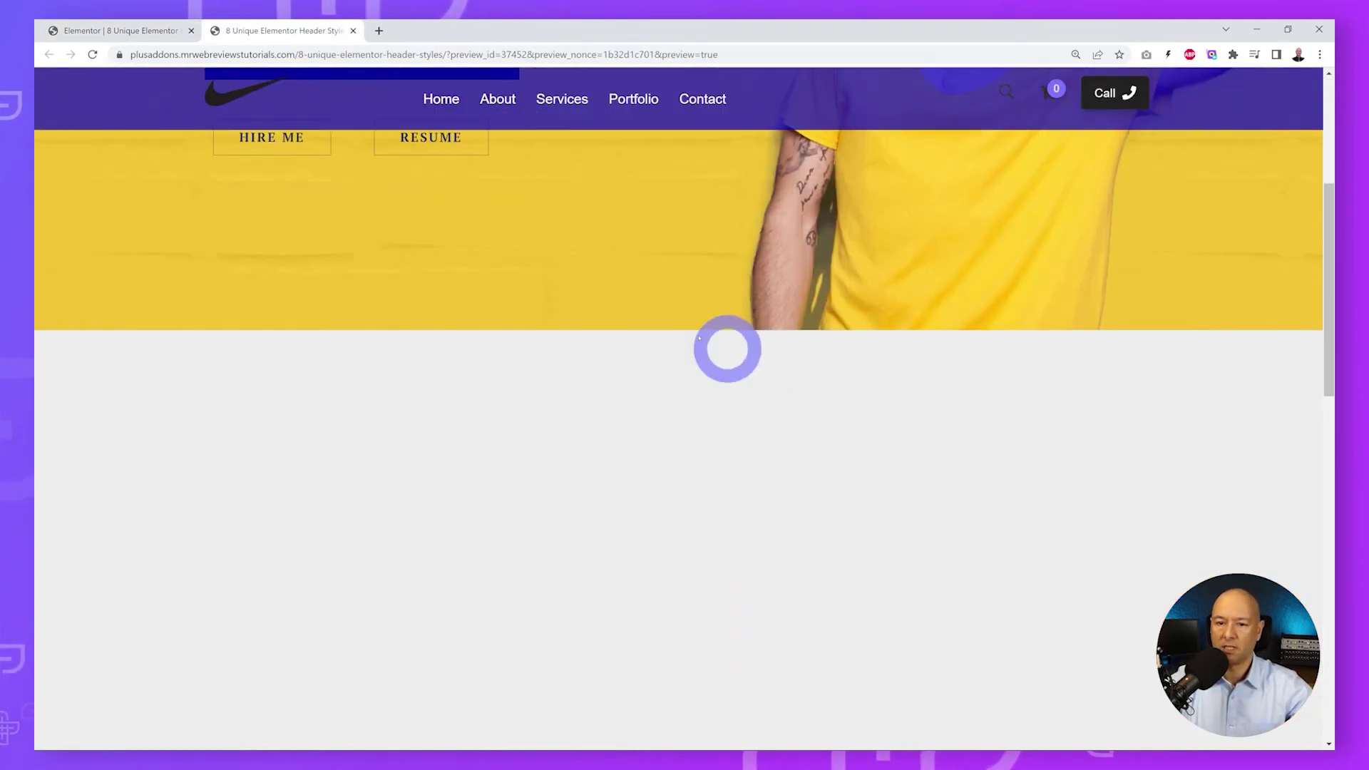
scroll(538, 318, "down", 4)
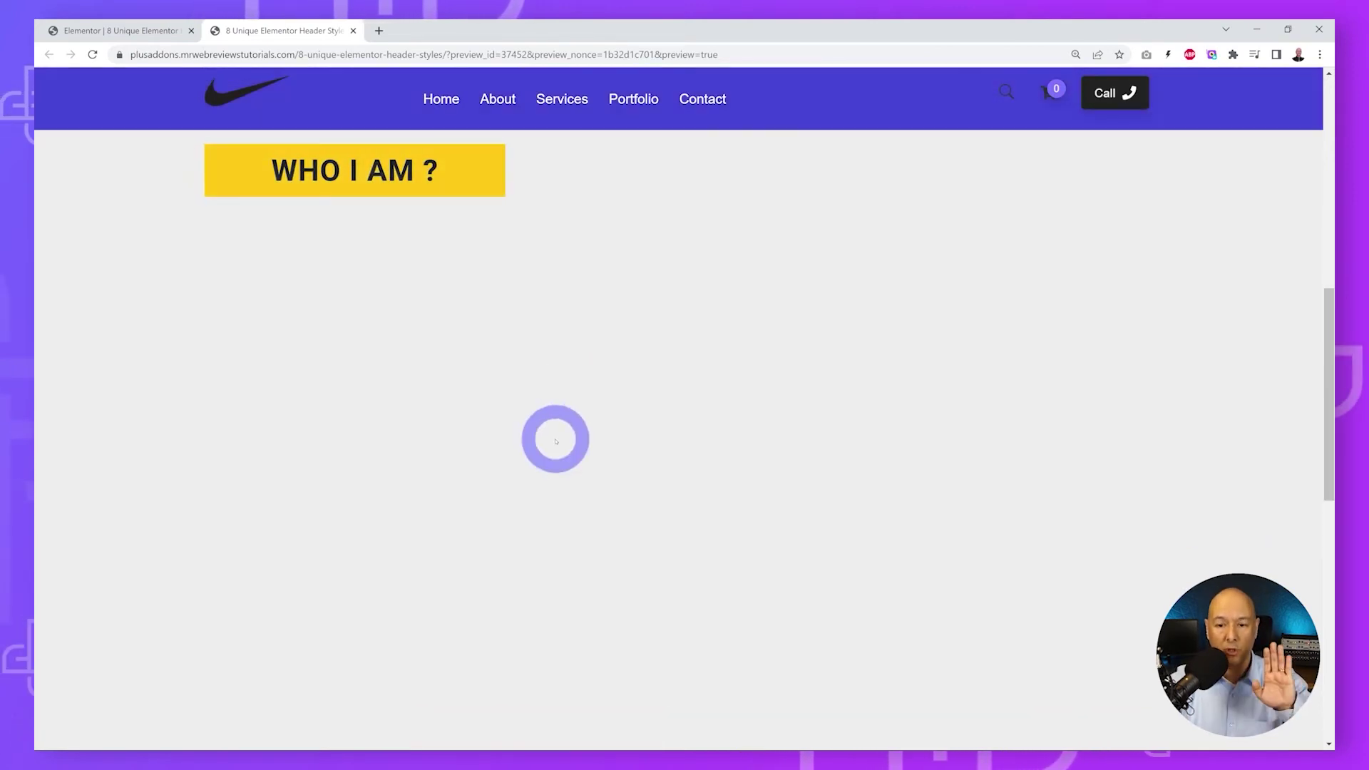
scroll(556, 440, "down", 5)
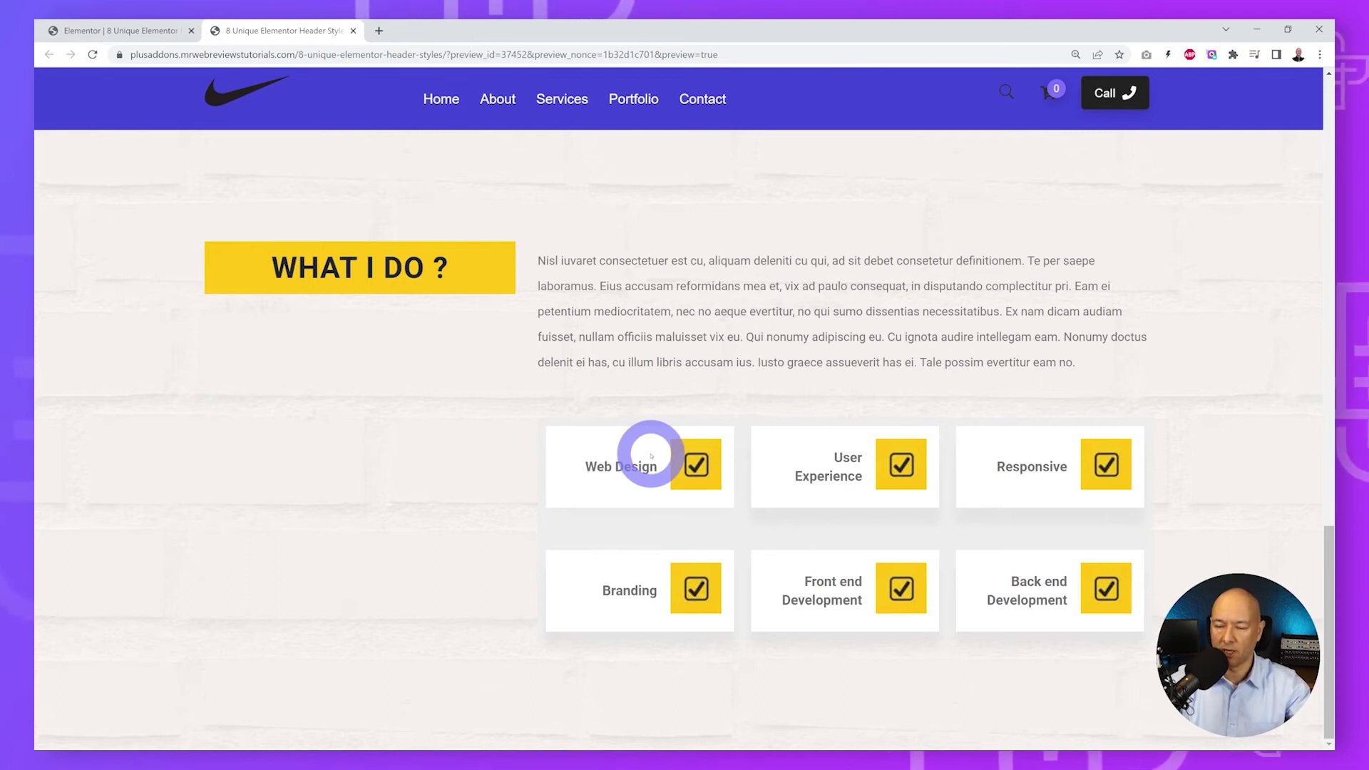
scroll(651, 457, "up", 6)
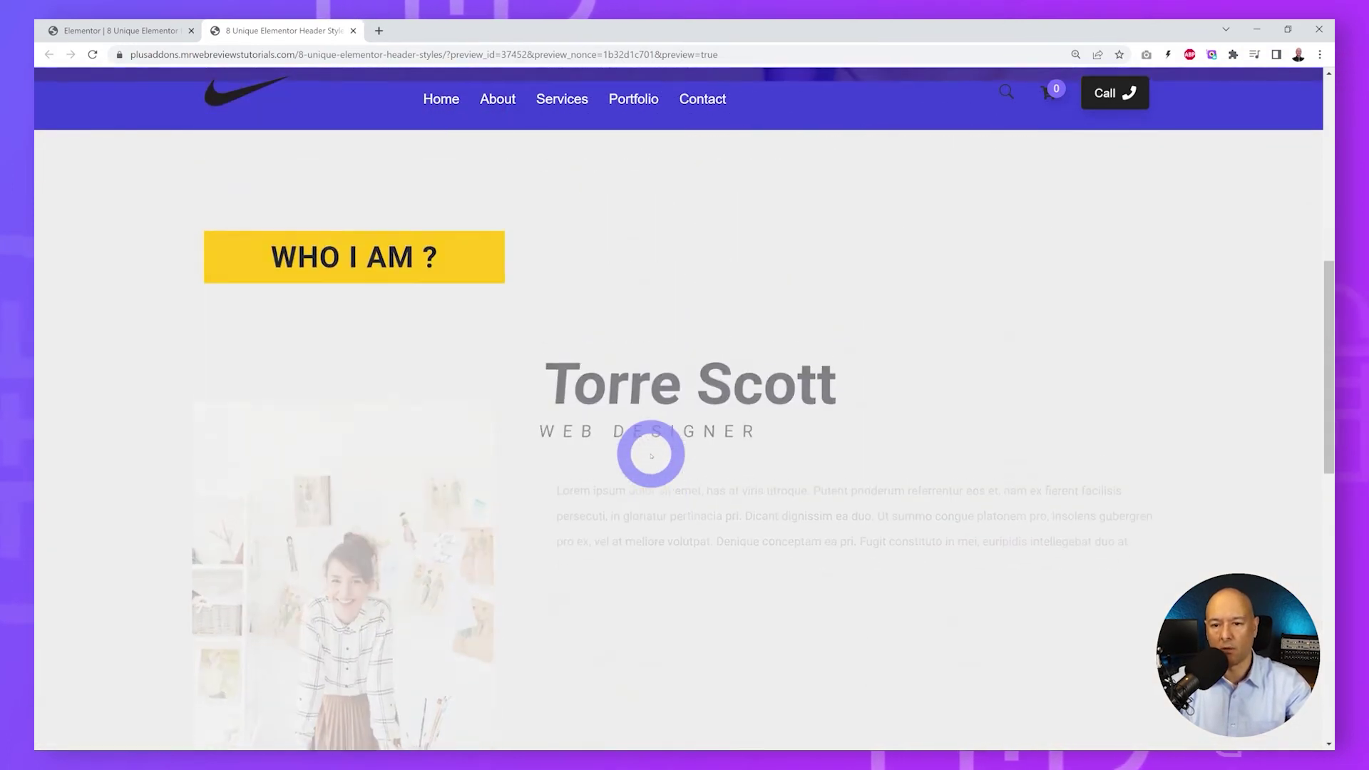
scroll(649, 453, "up", 5)
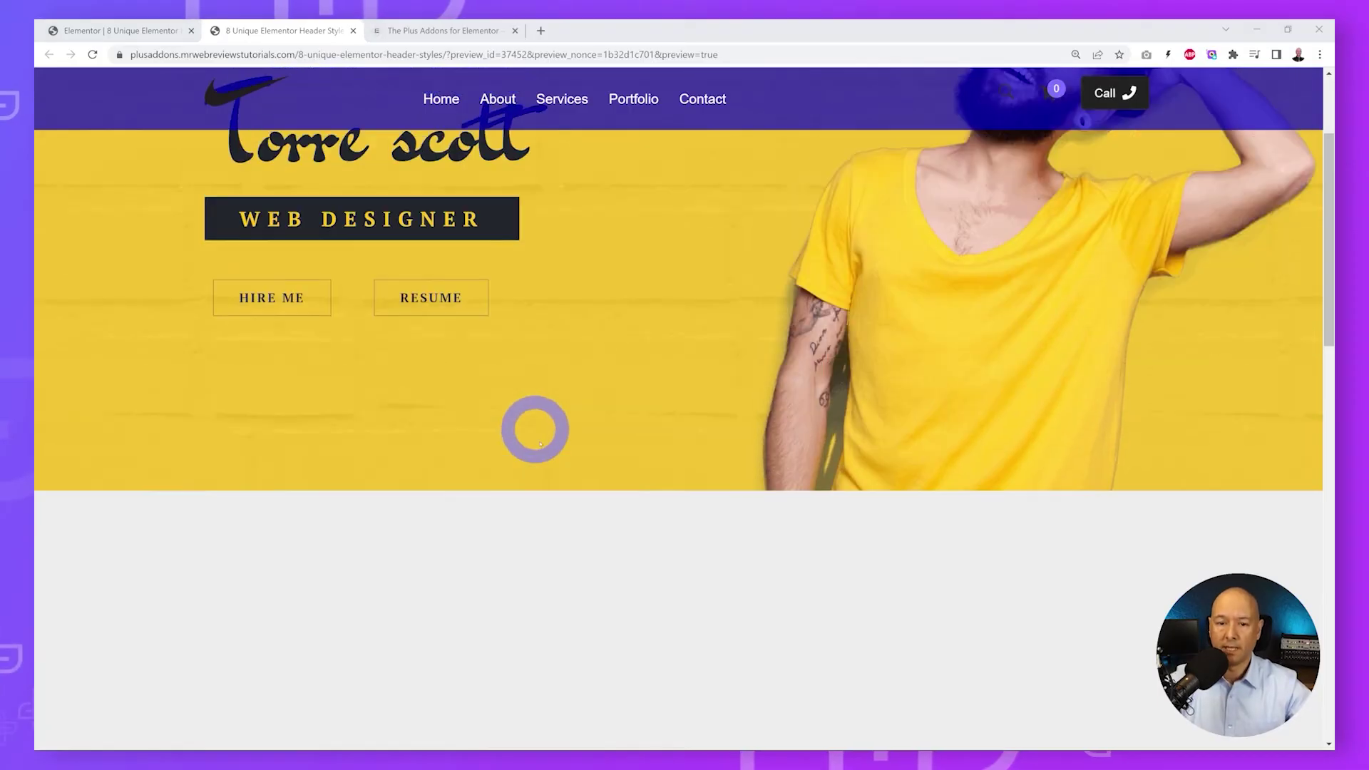
scroll(541, 443, "up", 3)
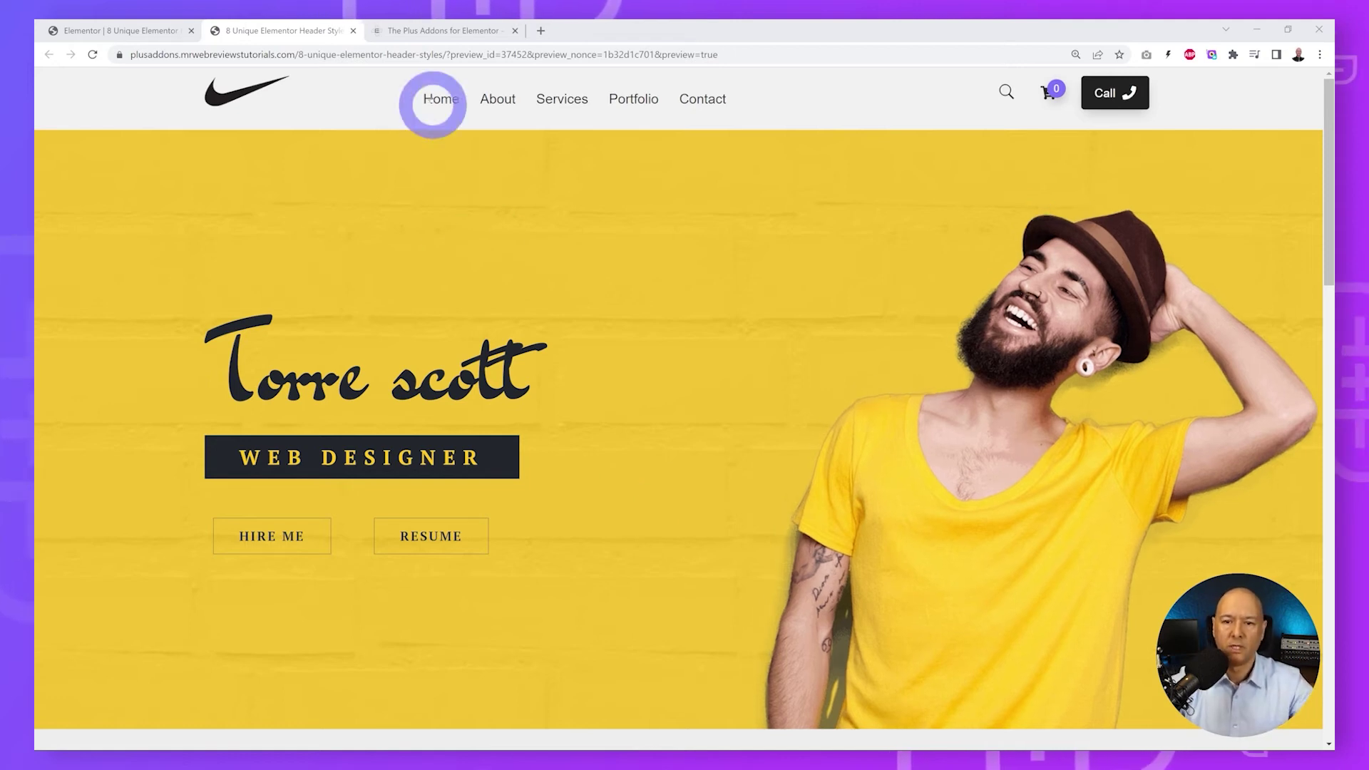
Switch to The Plus Addons website, open the Glass Morphism extra's page and examine its blurred sticky header and demo sections.
left_click(426, 30)
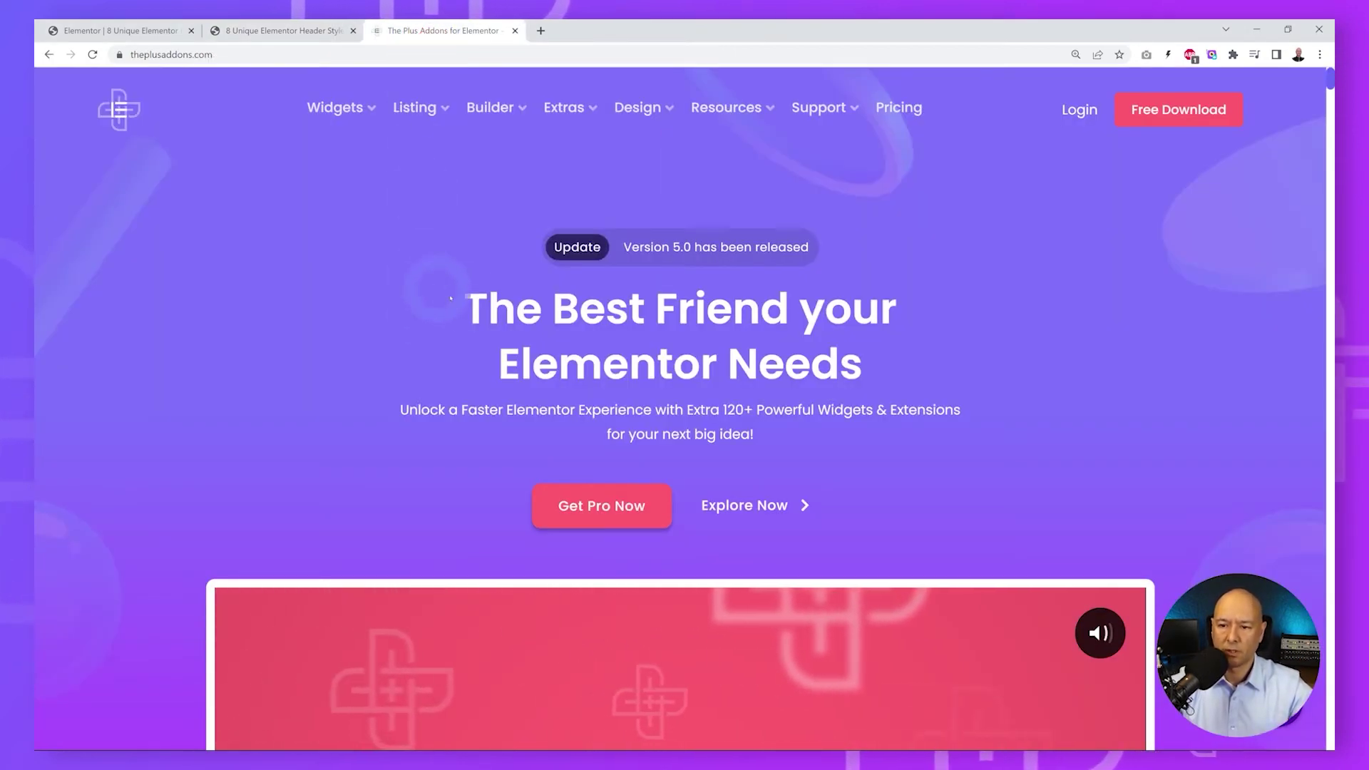
mouse_move(569, 117)
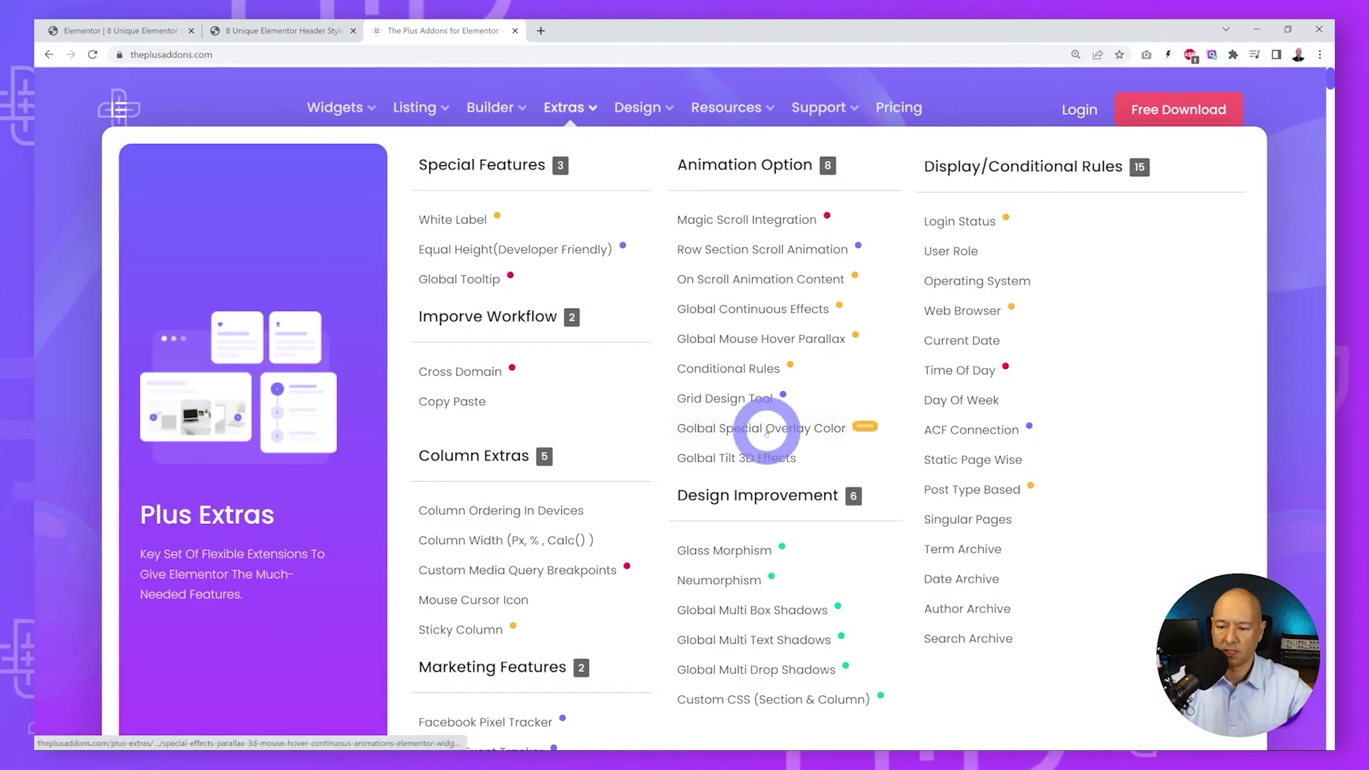
left_click(726, 550)
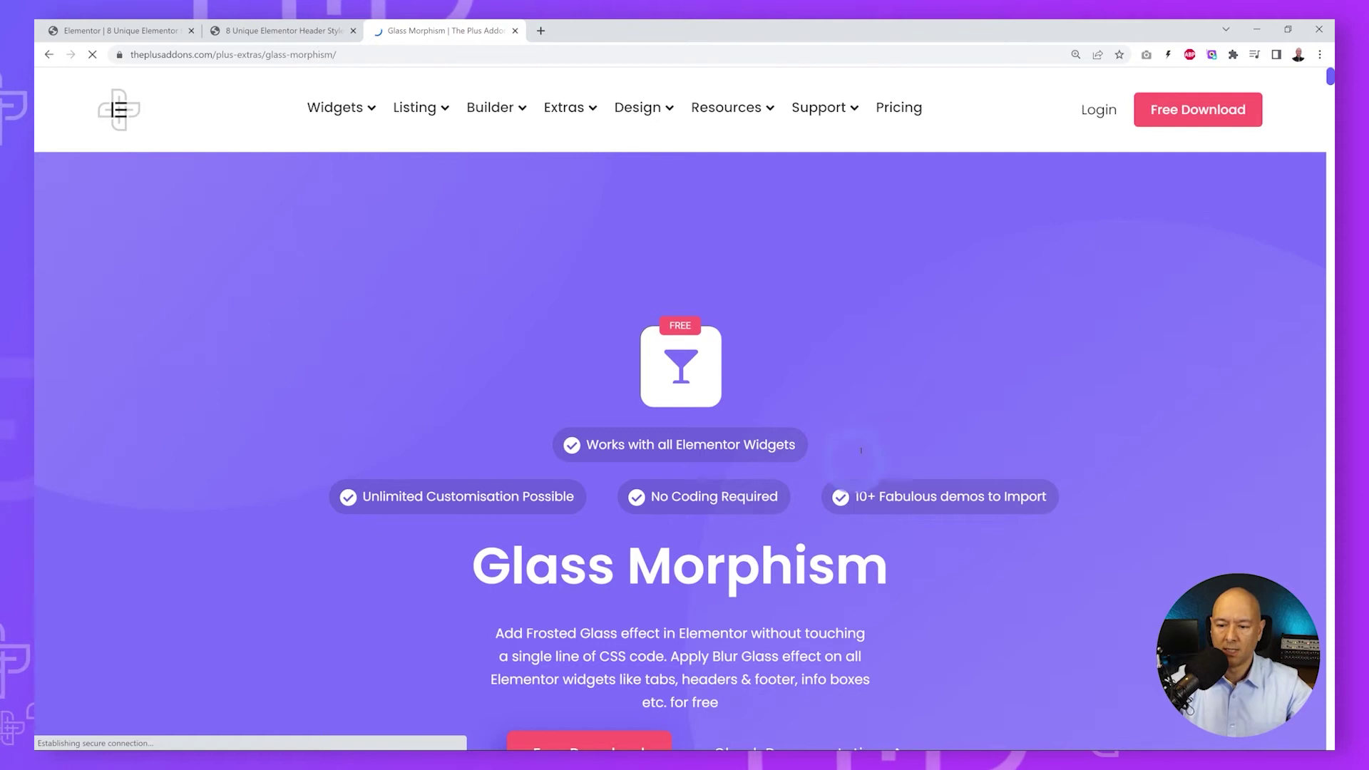
scroll(958, 430, "down", 3)
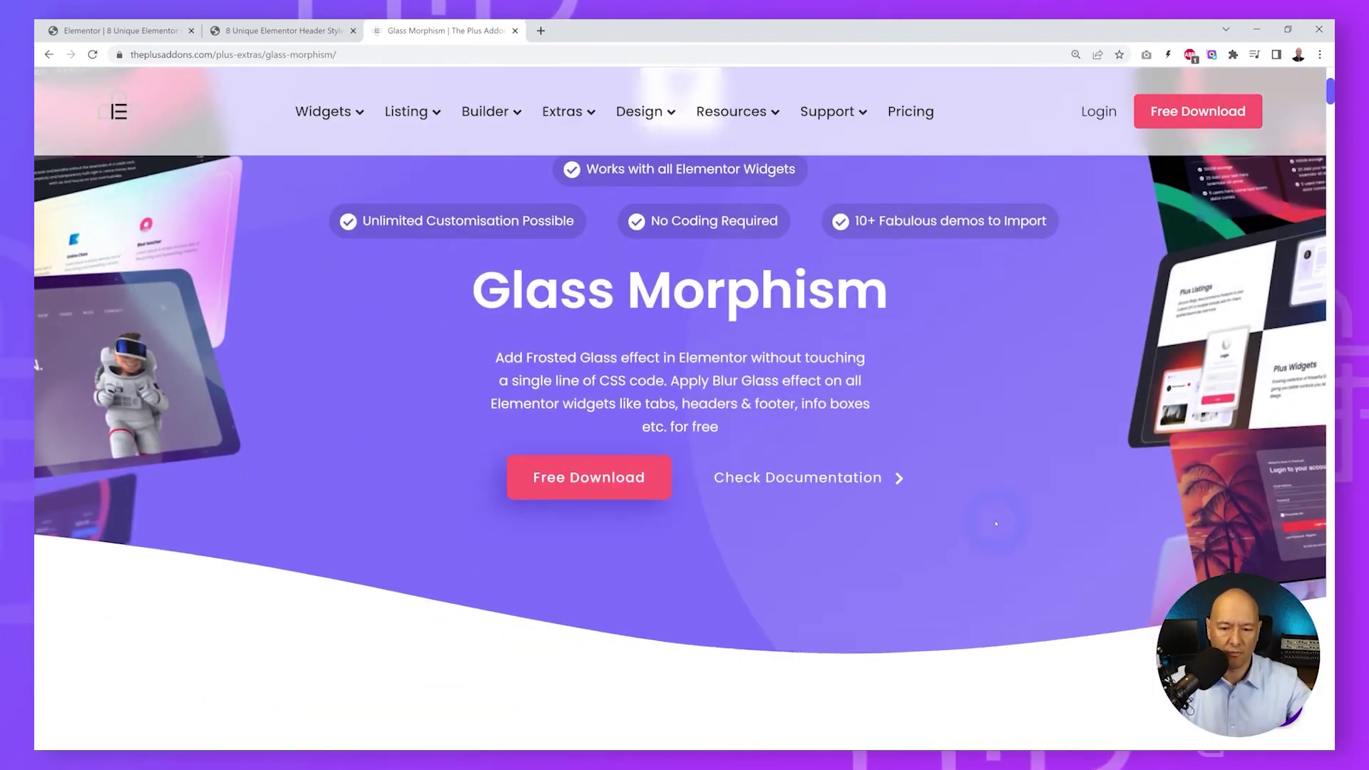
scroll(996, 524, "down", 2)
scroll(996, 524, "down", 6)
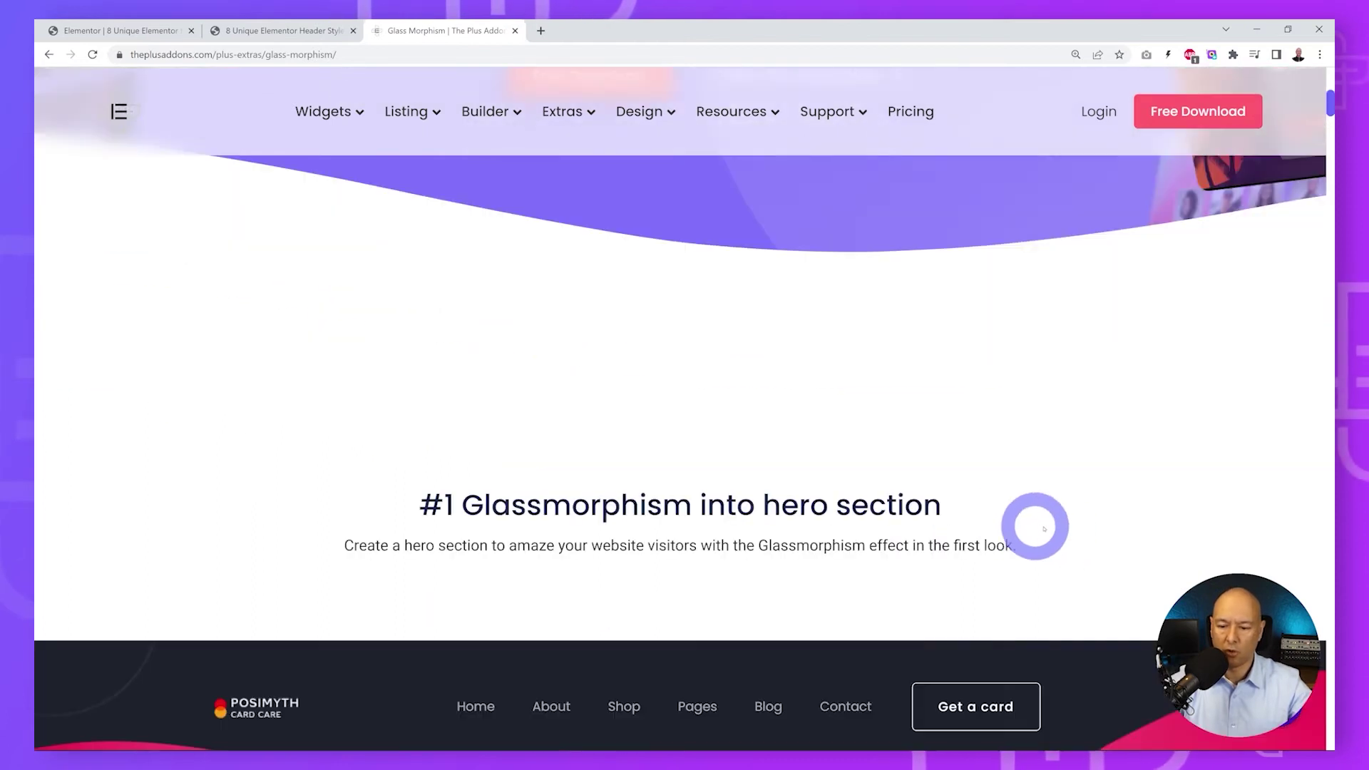
scroll(1071, 534, "down", 4)
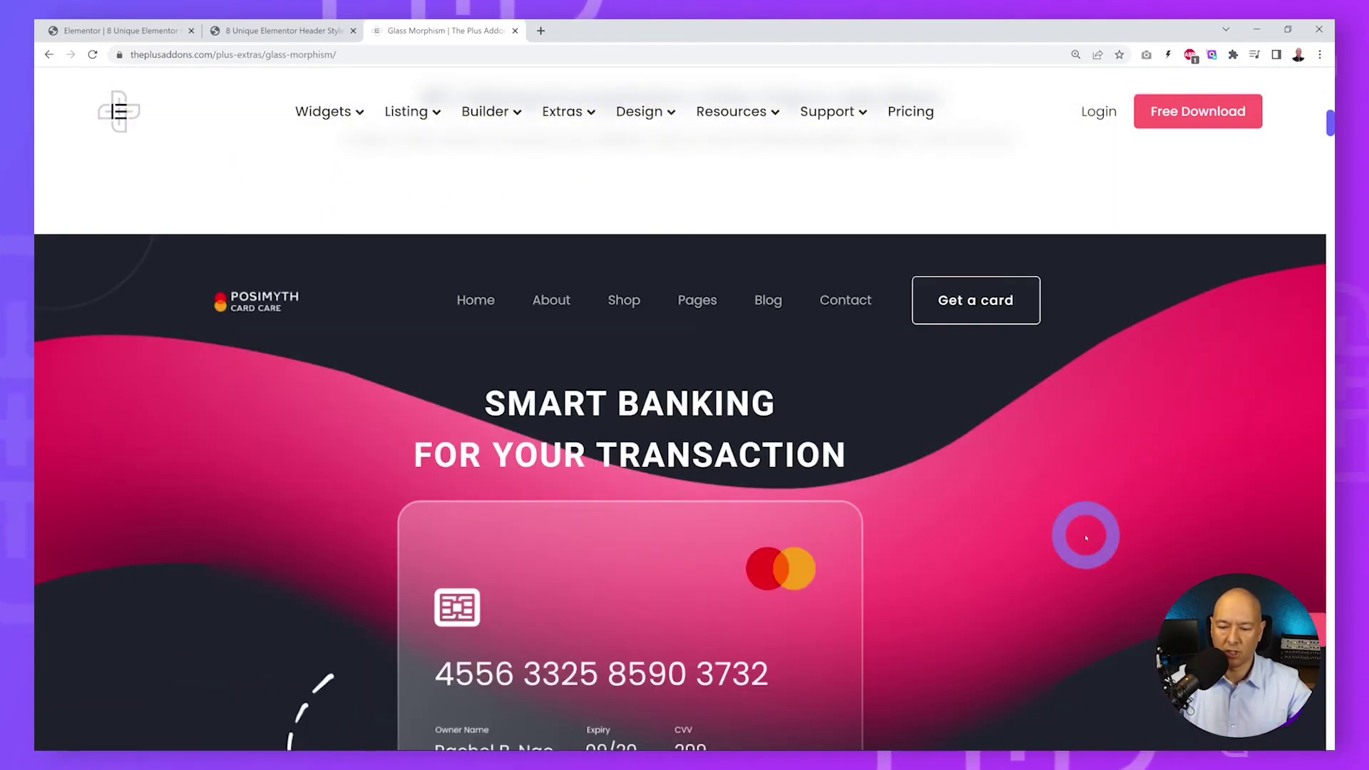
scroll(1086, 539, "down", 1)
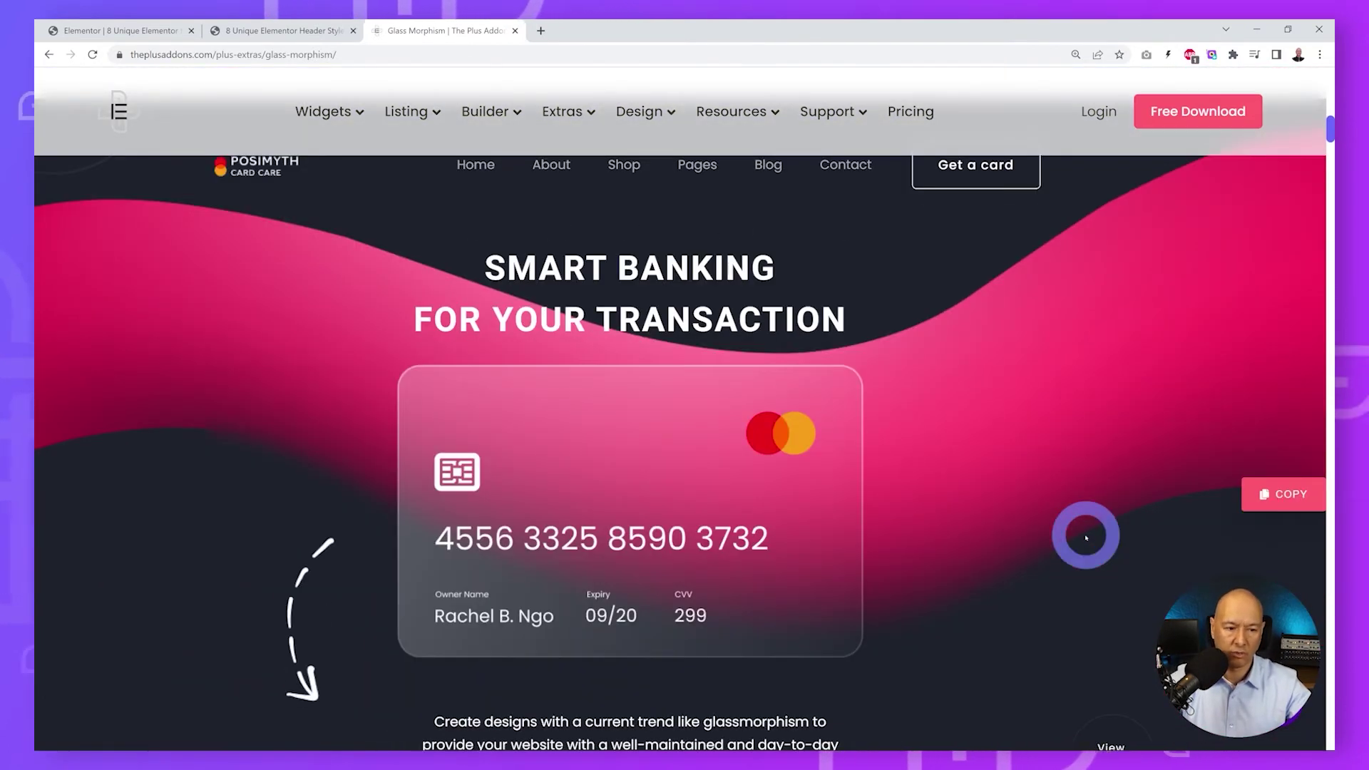
scroll(1106, 523, "down", 4)
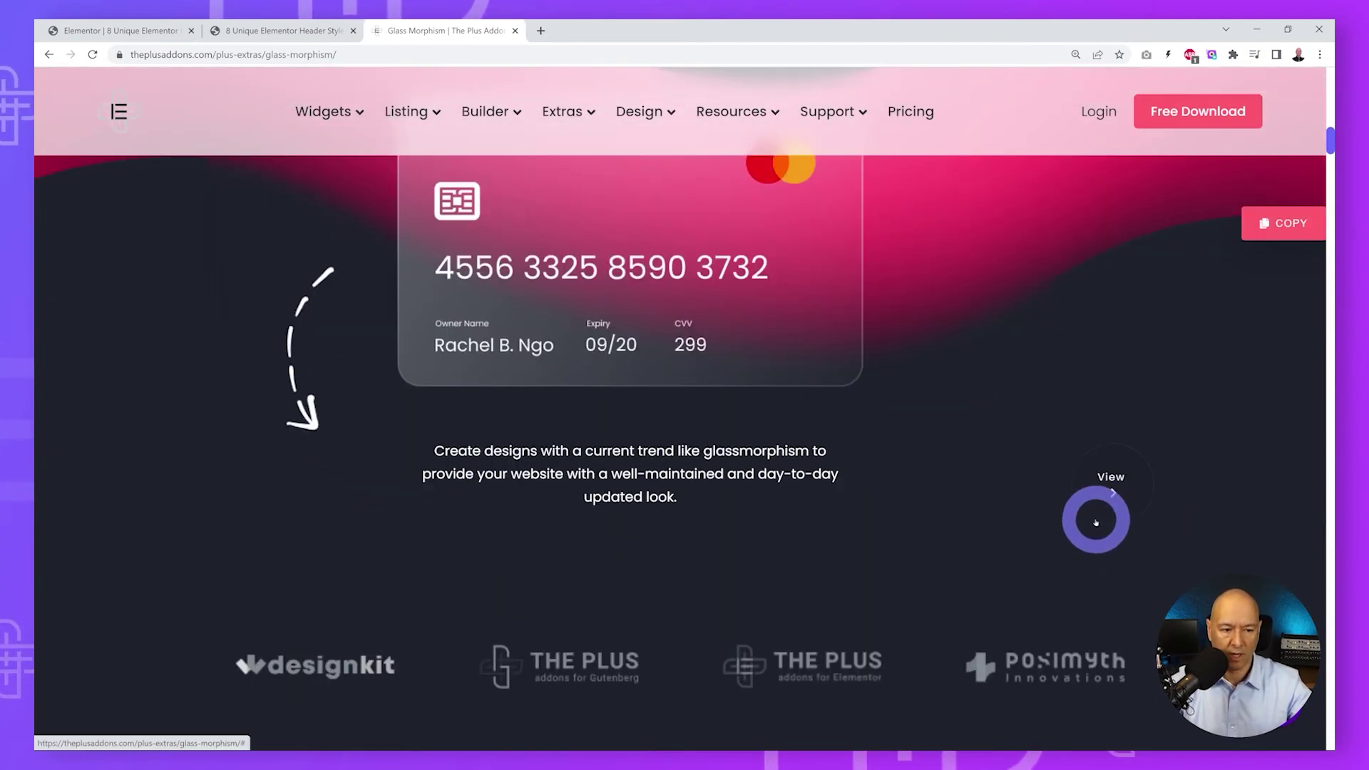
scroll(1096, 522, "down", 8)
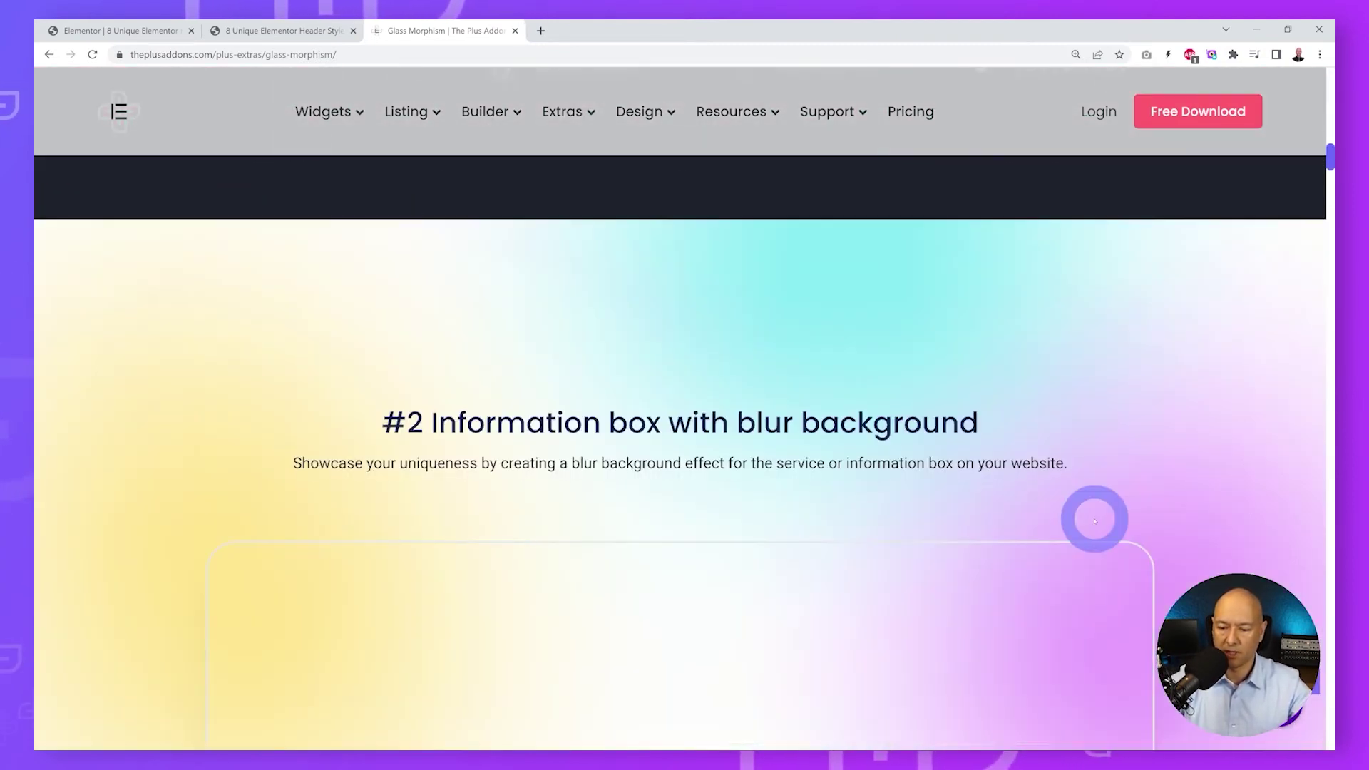
Examine the header's blur over the information box section further down the Glass Morphism page.
scroll(1095, 520, "down", 1)
scroll(1120, 529, "down", 2)
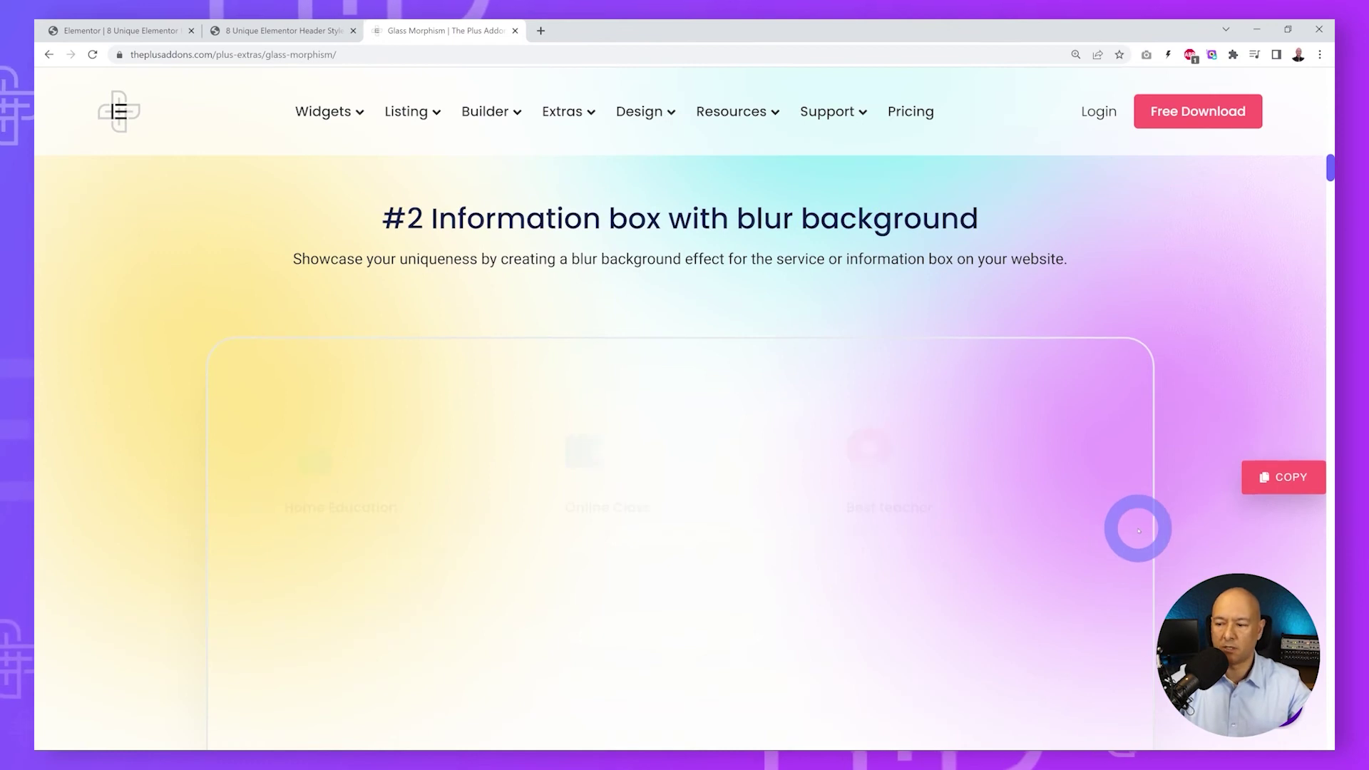
scroll(1133, 526, "down", 2)
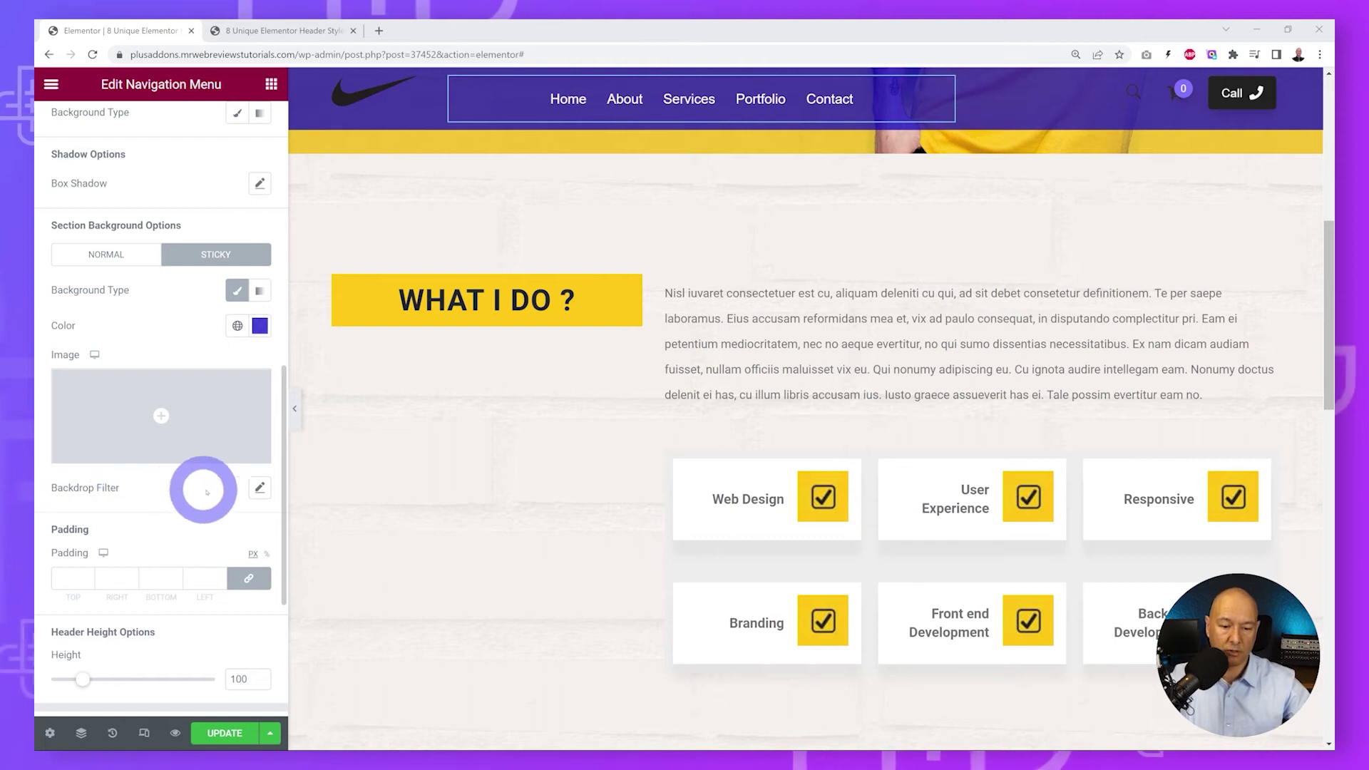
Set the sticky section background's backdrop filter blur to 16 and update the page.
left_click(259, 489)
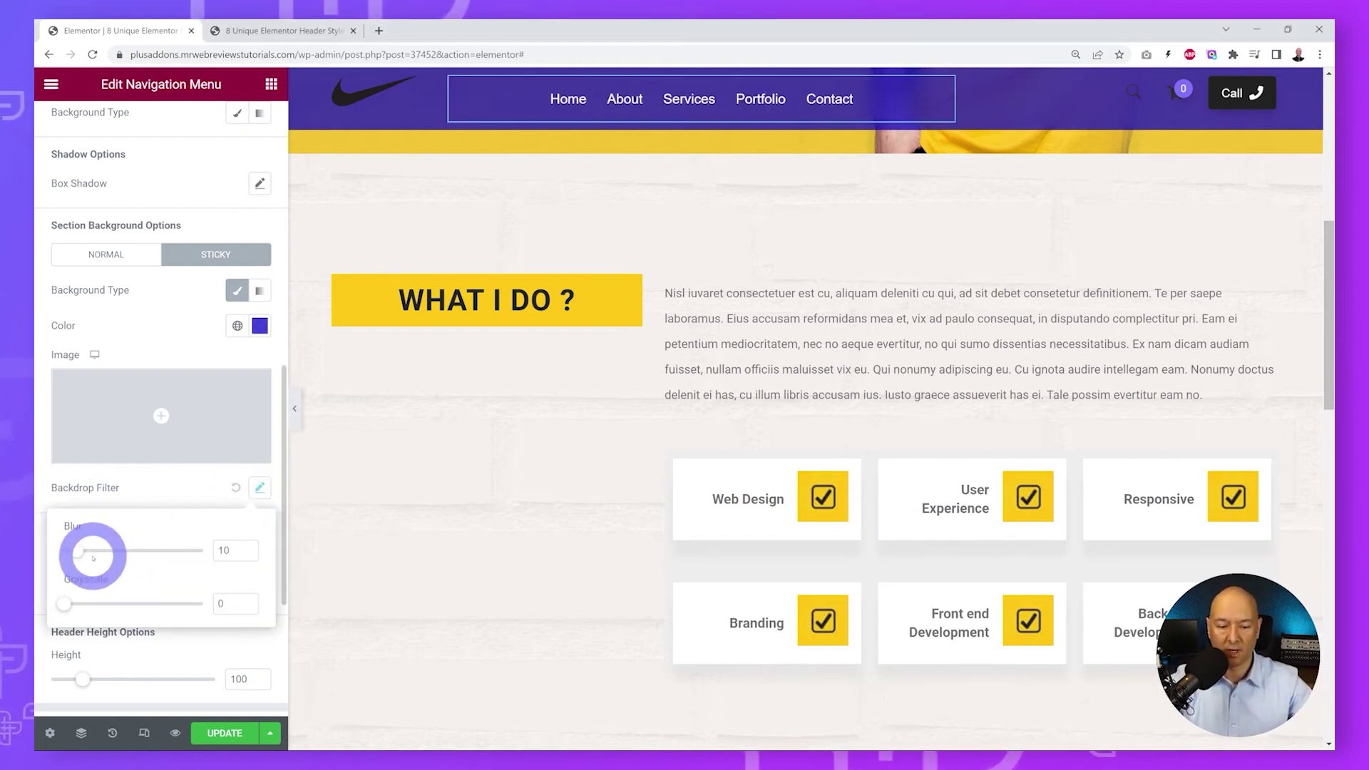
left_click_drag(78, 554, 86, 553)
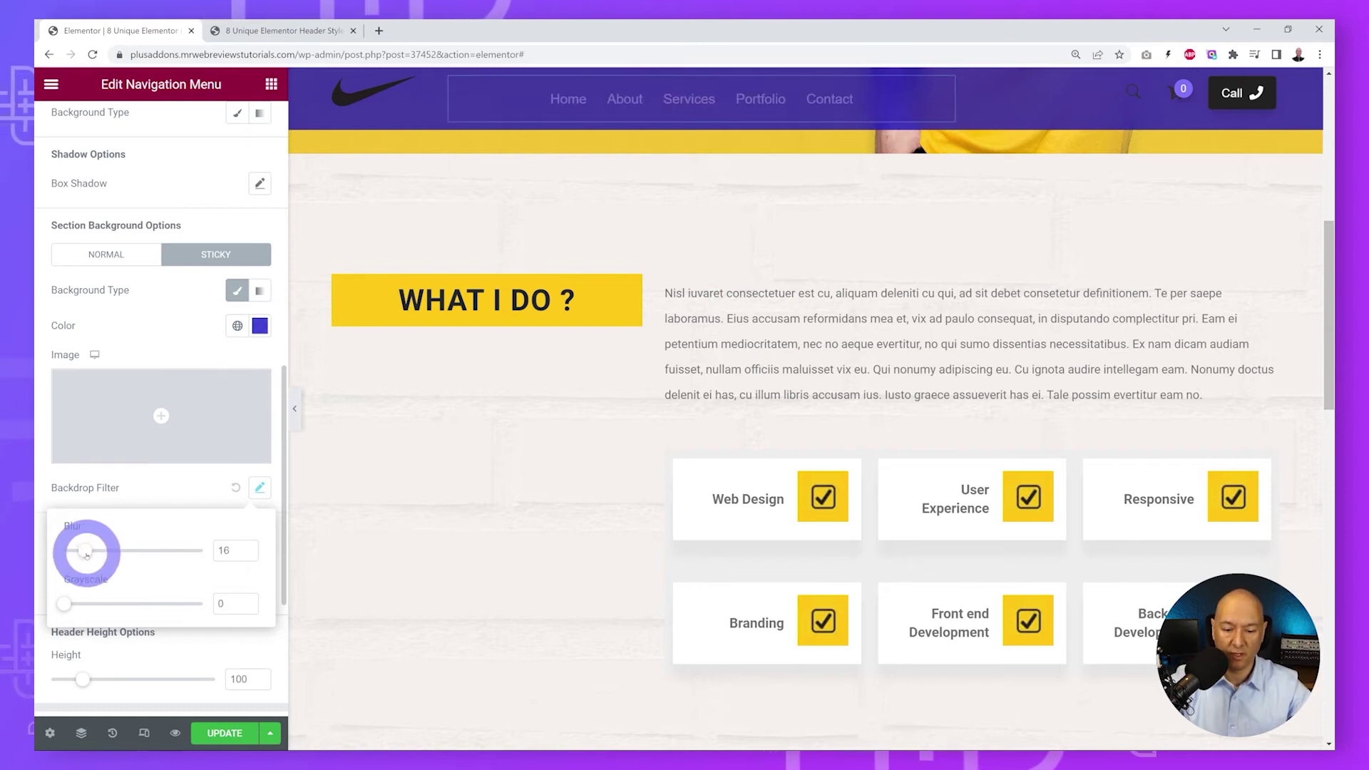
left_click(179, 487)
left_click(225, 733)
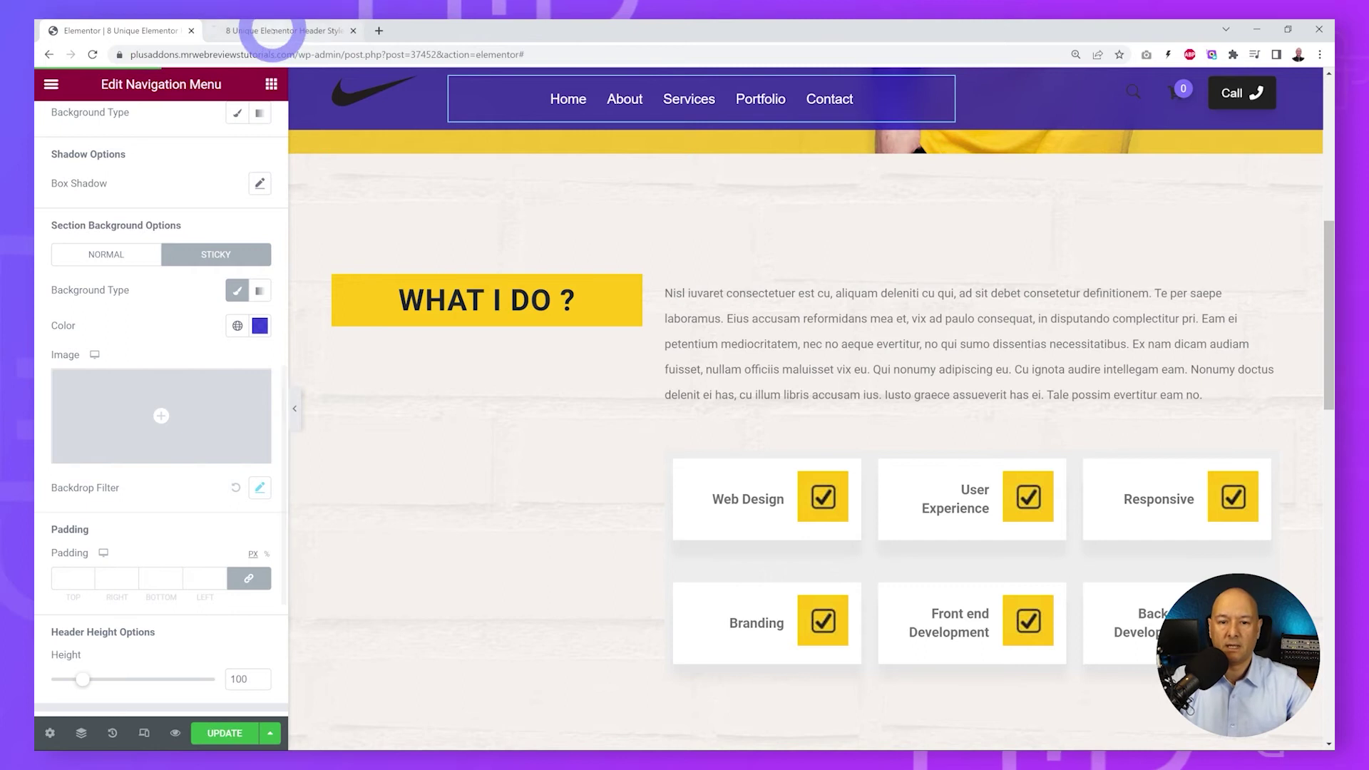
Check the blurred sticky header over the hero, What I Do and empty sections in the page preview.
left_click(273, 30)
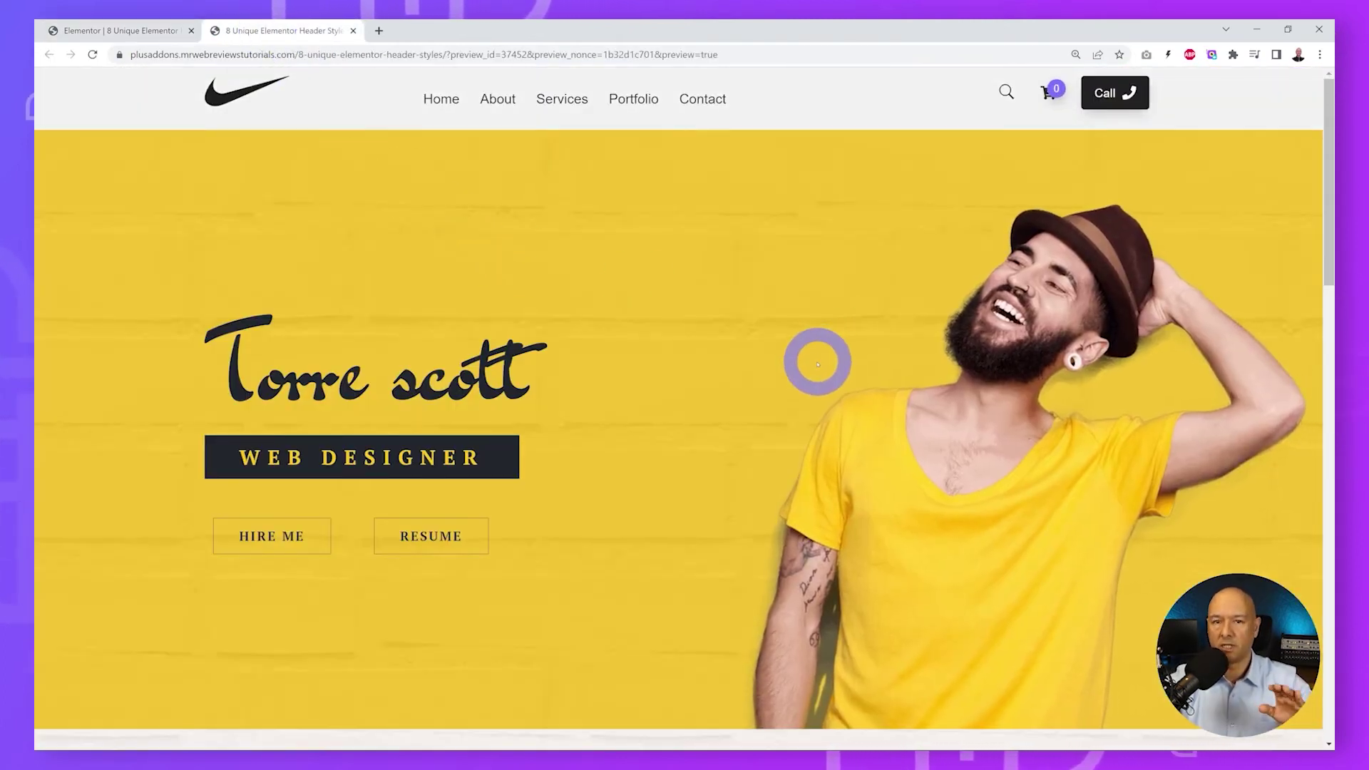
scroll(818, 364, "down", 3)
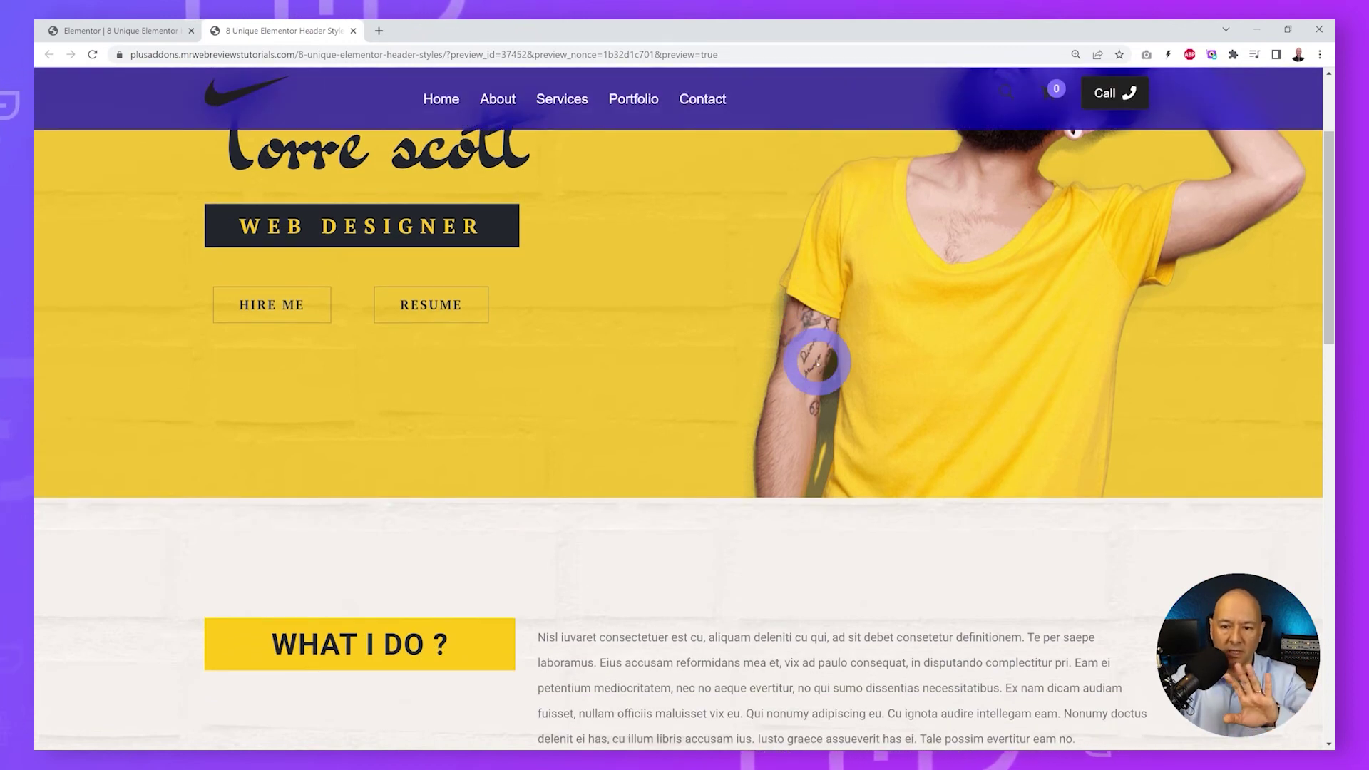
scroll(818, 364, "down", 2)
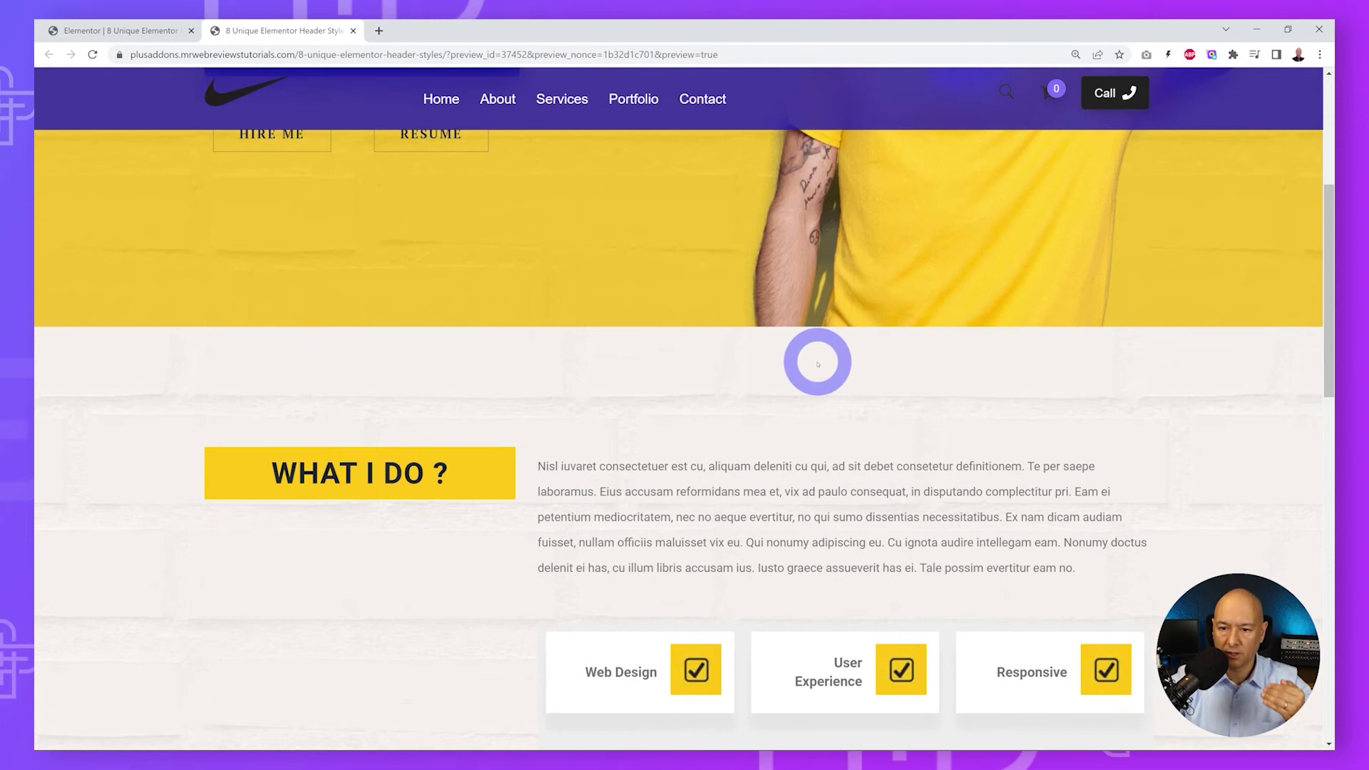
scroll(817, 364, "down", 2)
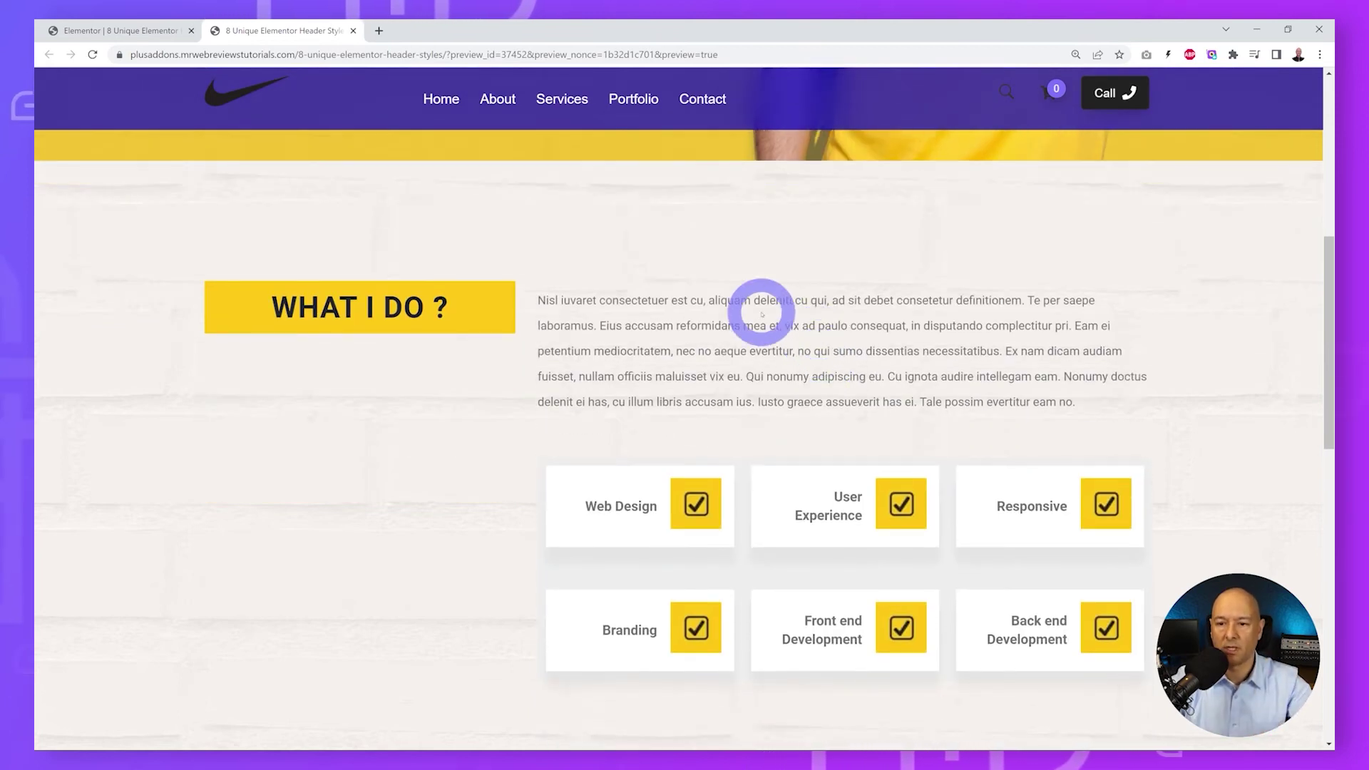
scroll(761, 314, "down", 2)
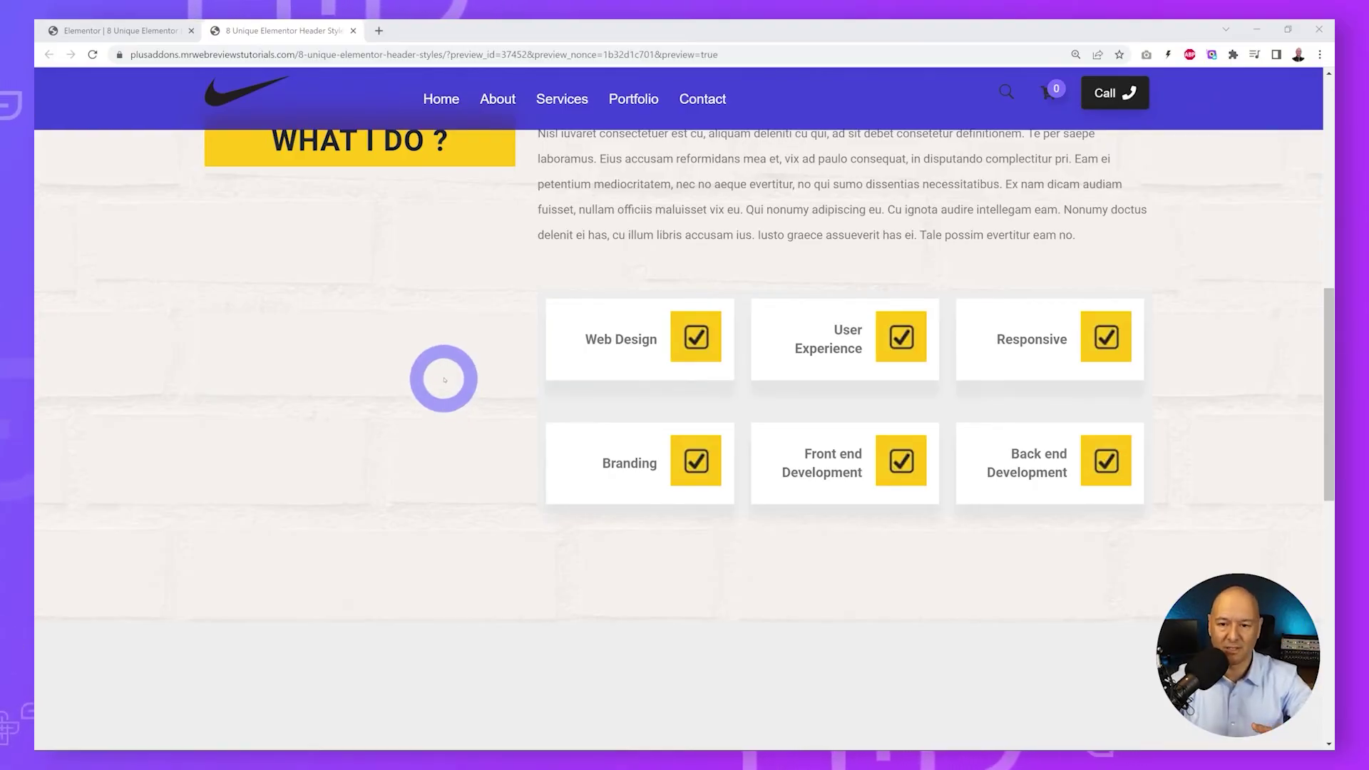
scroll(521, 375, "down", 5)
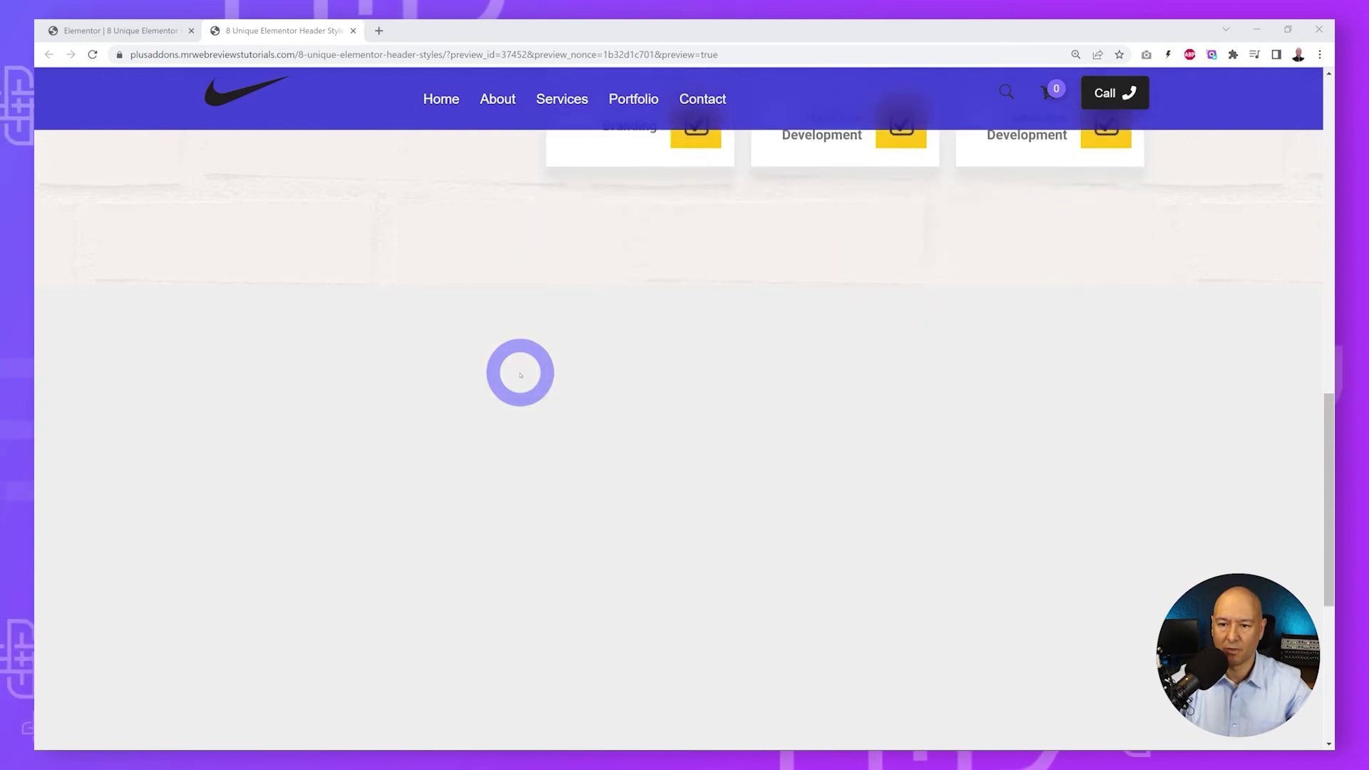
scroll(521, 375, "up", 10)
scroll(520, 375, "down", 7)
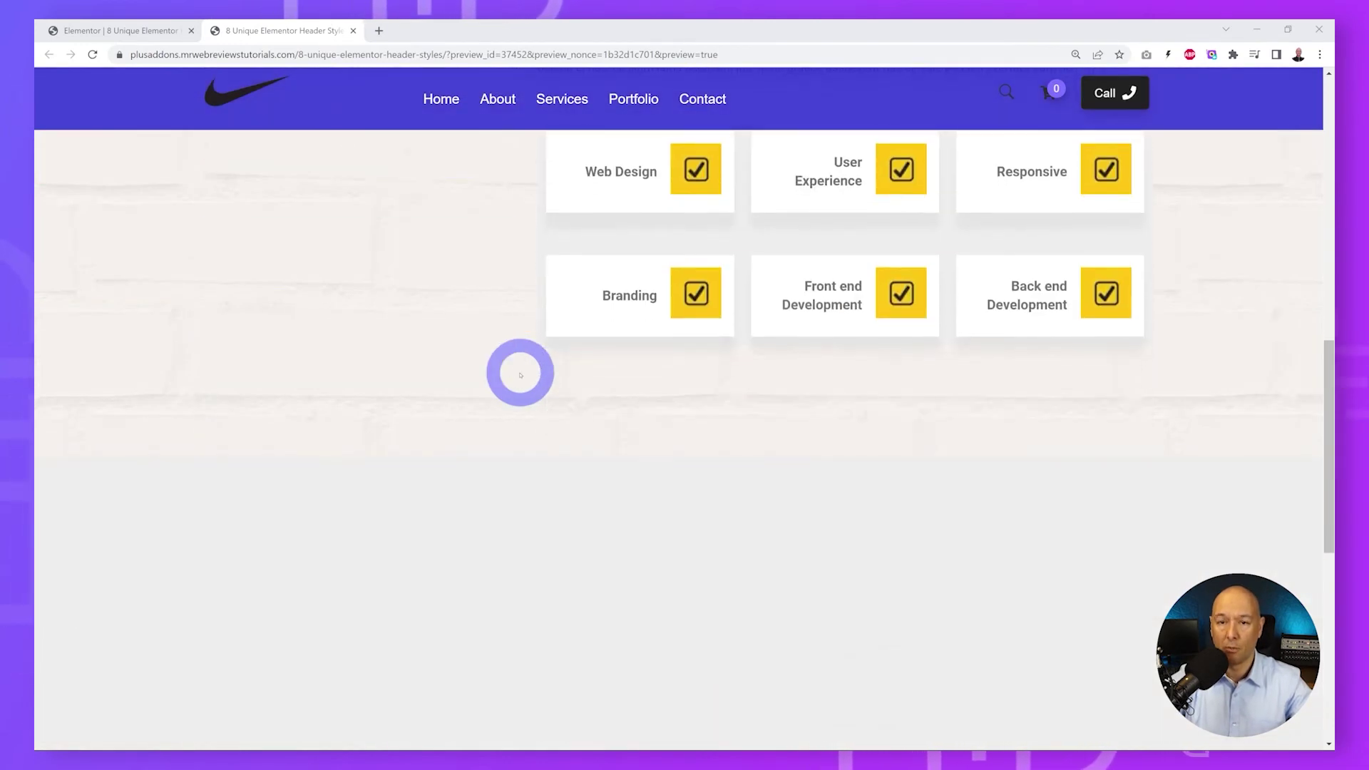
scroll(520, 375, "up", 7)
scroll(520, 375, "up", 5)
scroll(521, 375, "down", 7)
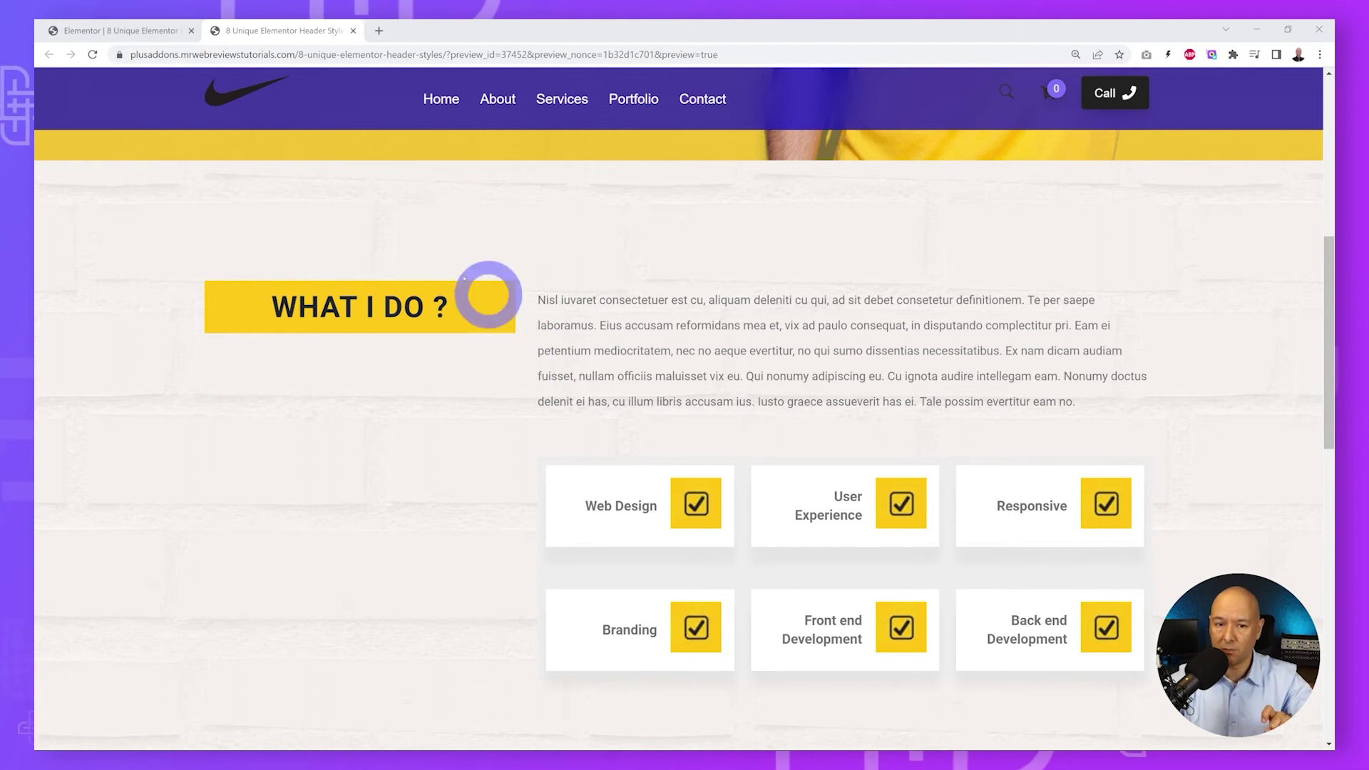
Enable On Mouse Scroll Up Sticky in the navigation menu's extra options and update the page.
left_click(141, 33)
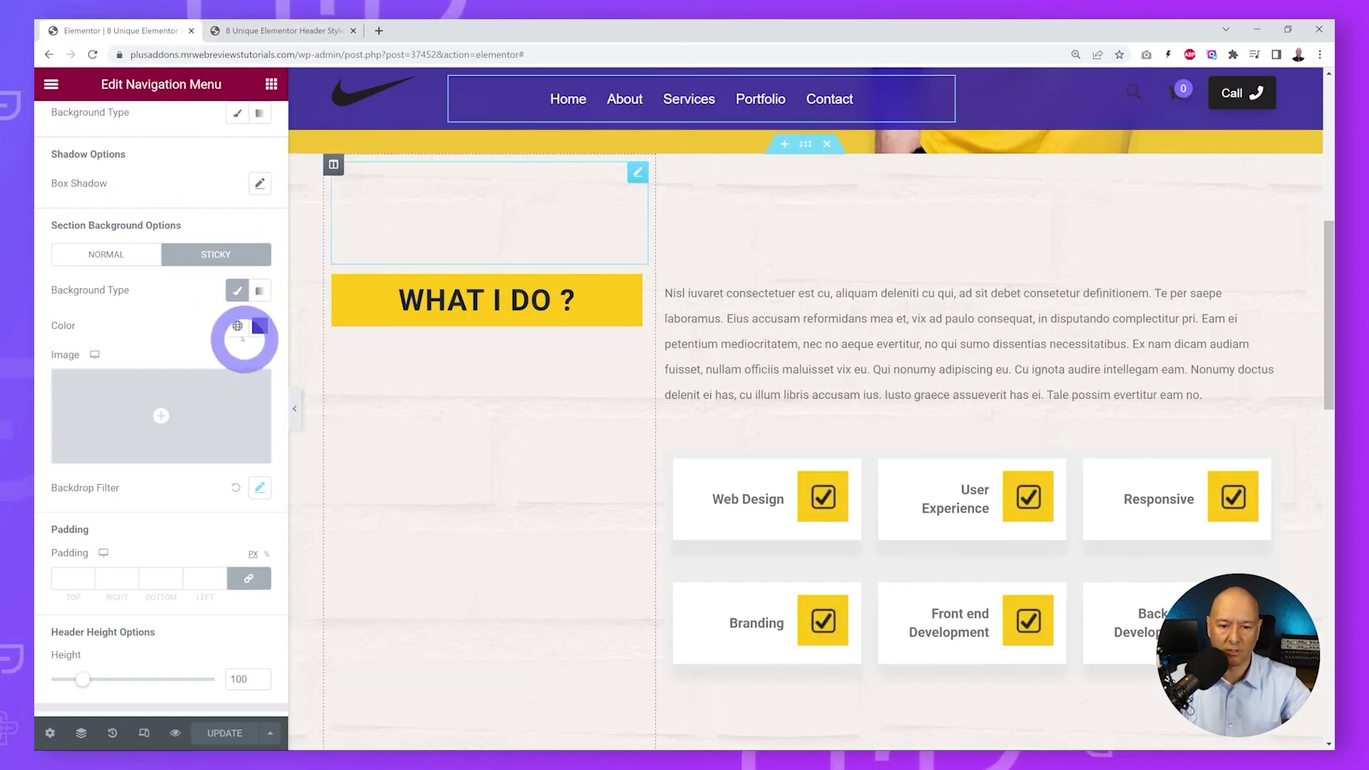
scroll(168, 489, "up", 10)
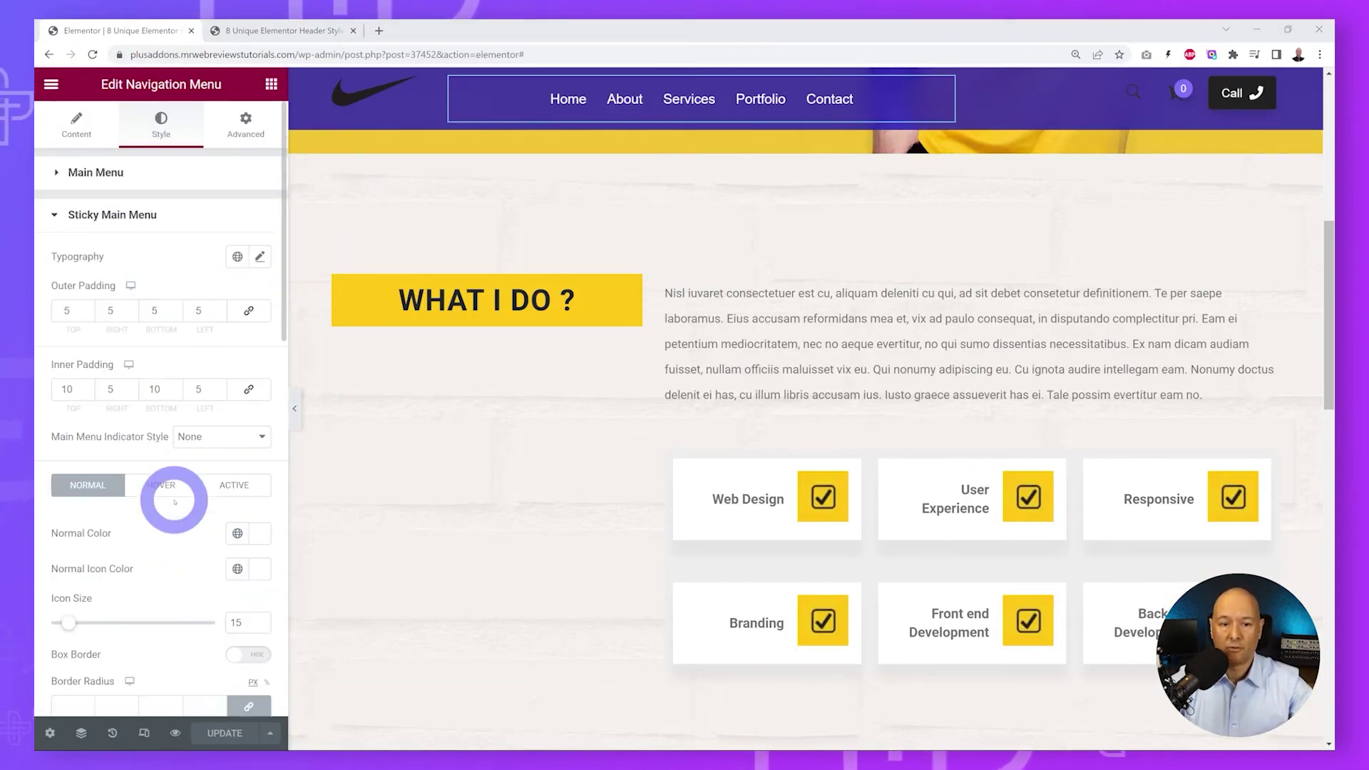
left_click(77, 130)
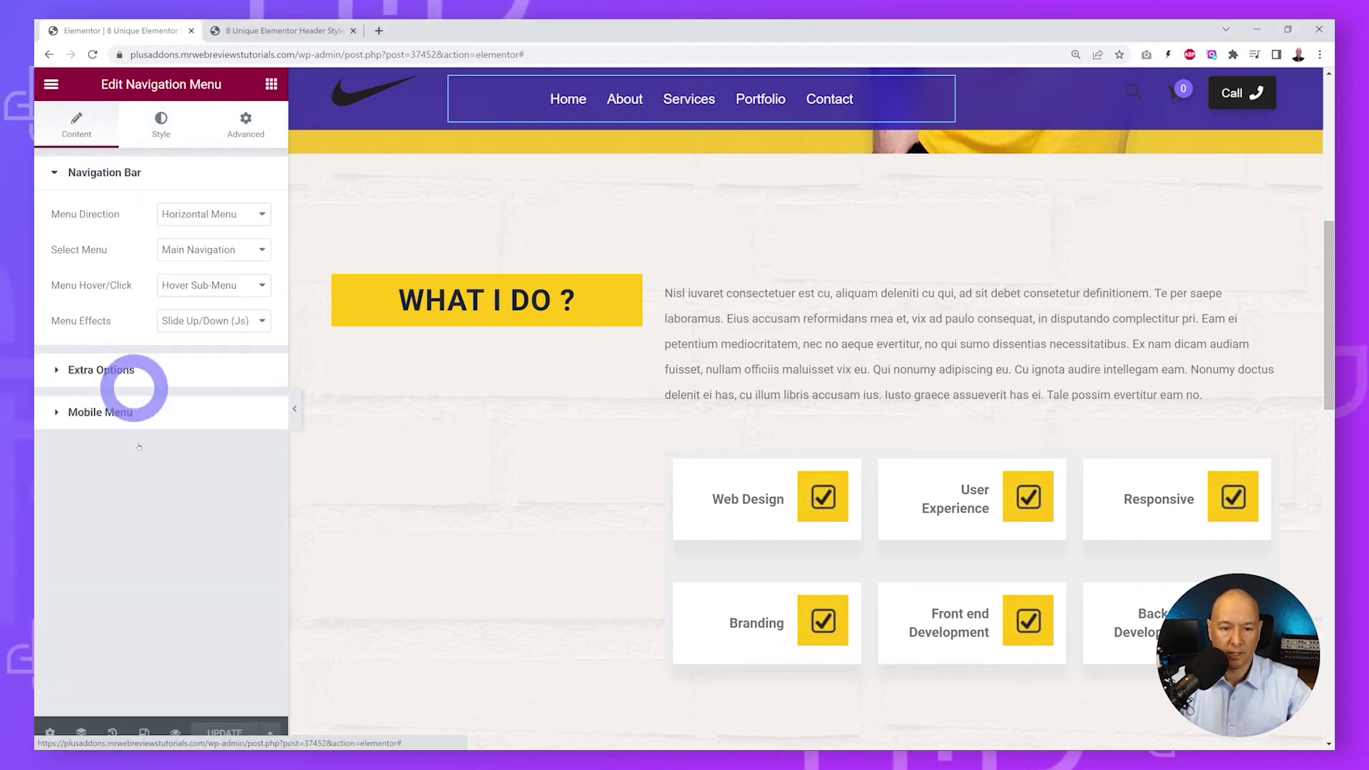
left_click(104, 370)
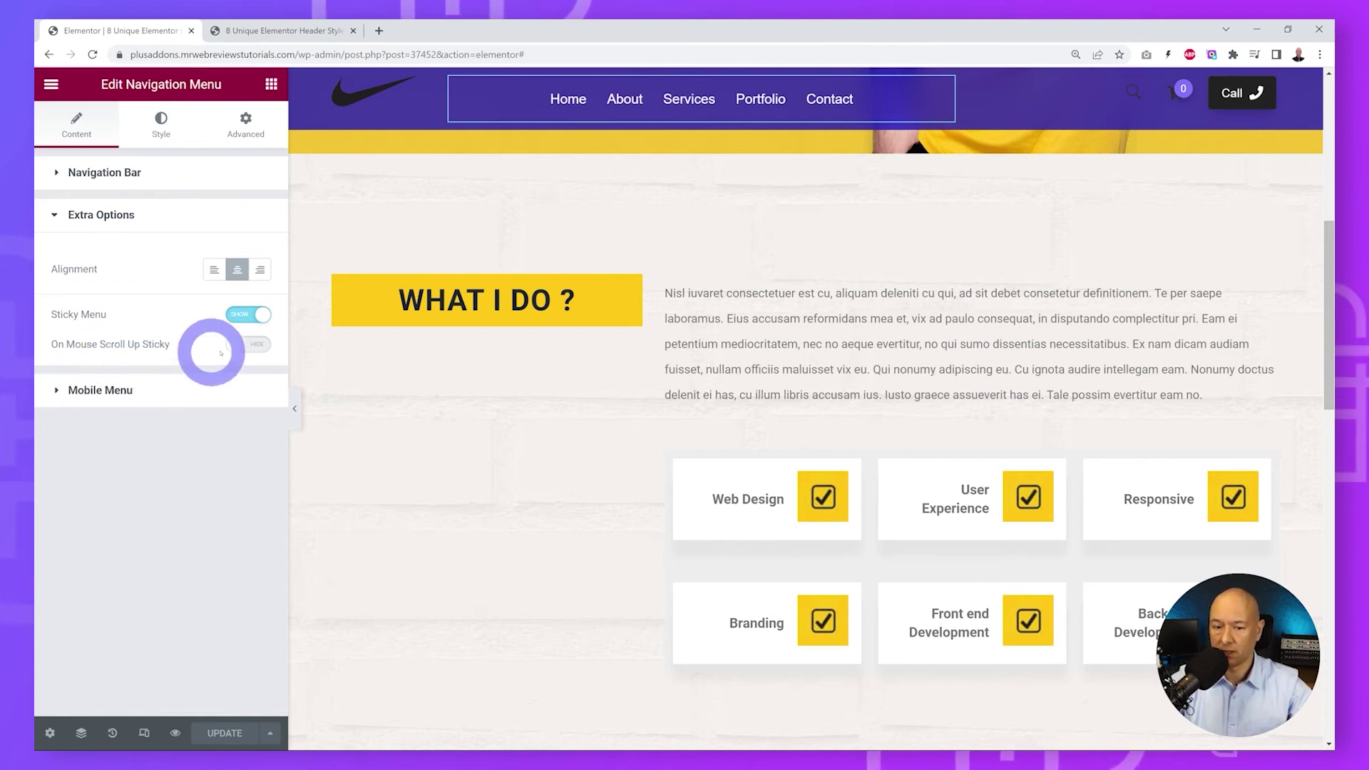
left_click(250, 345)
left_click(214, 733)
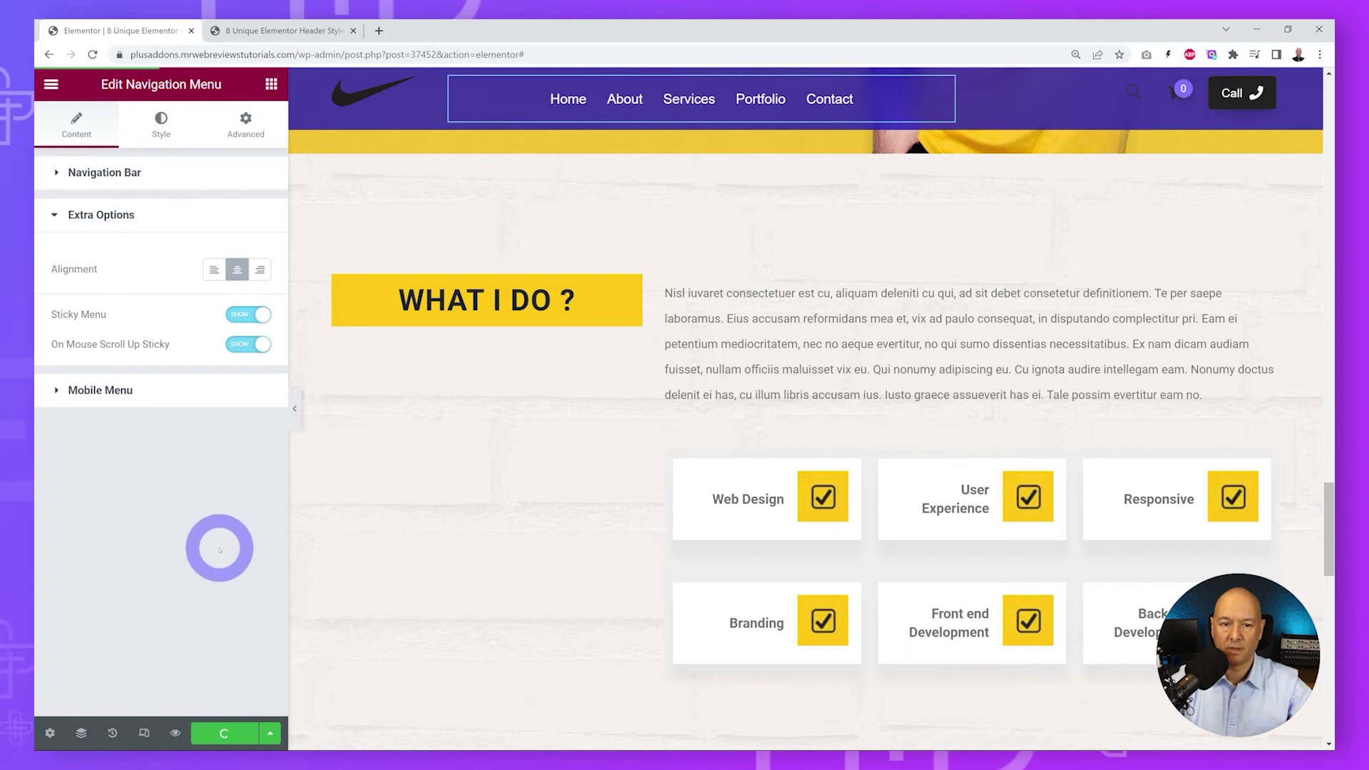
Check in the page preview how the header behaves when scrolling down and back up.
left_click(289, 31)
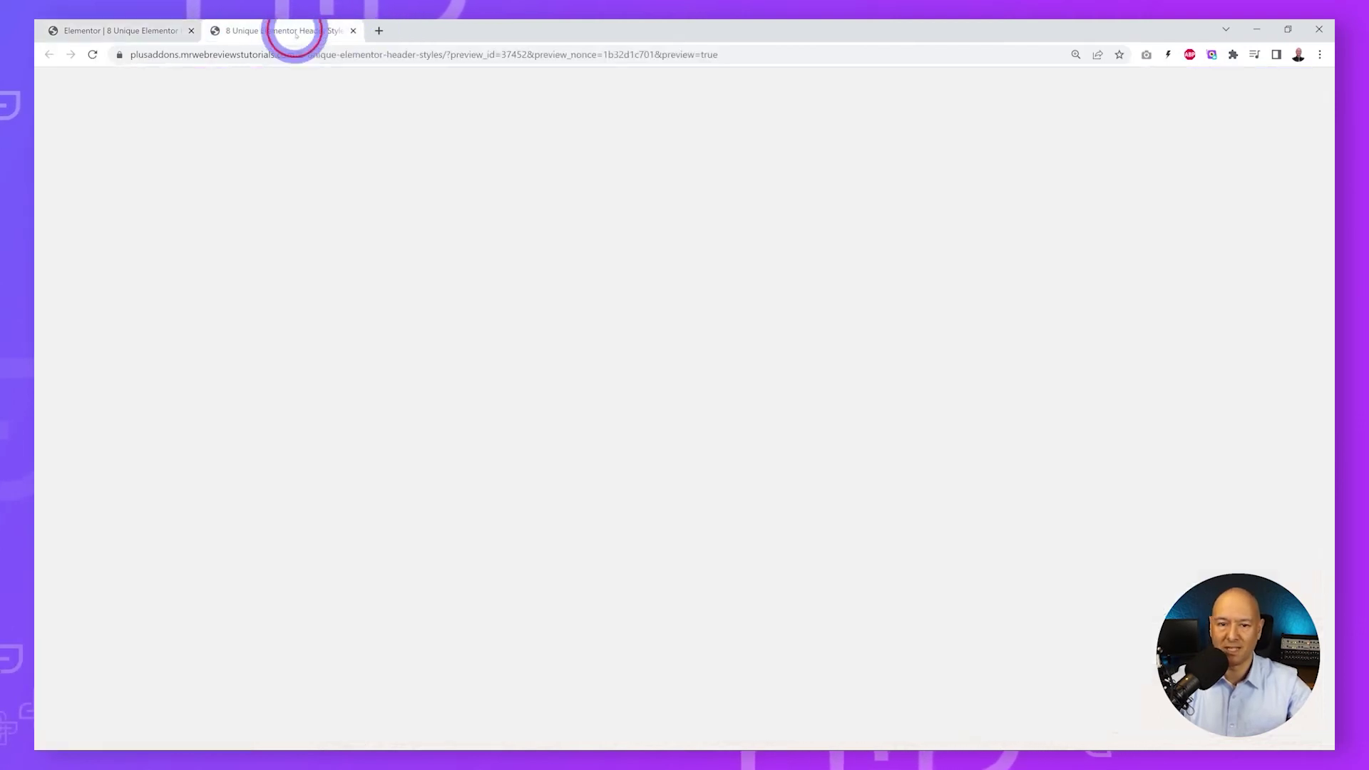
scroll(813, 321, "down", 10)
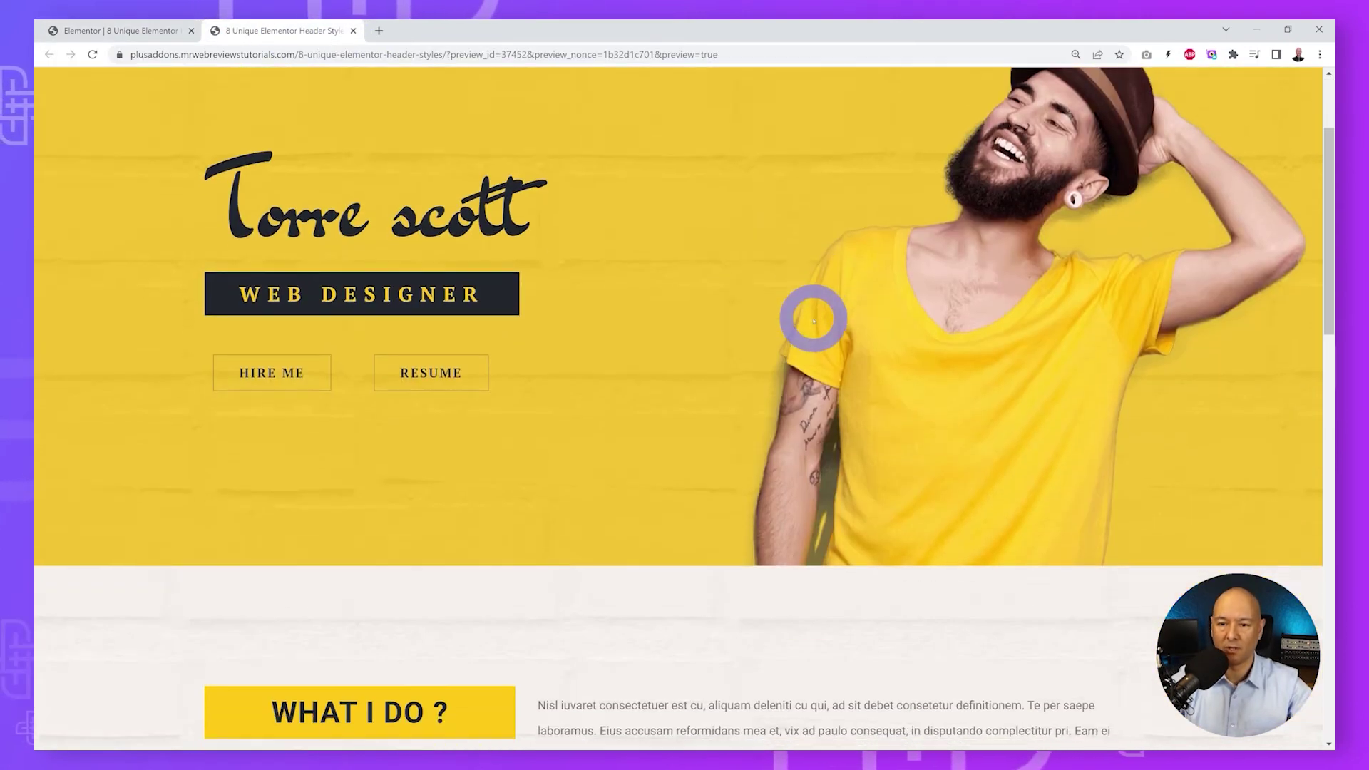
scroll(825, 348, "down", 5)
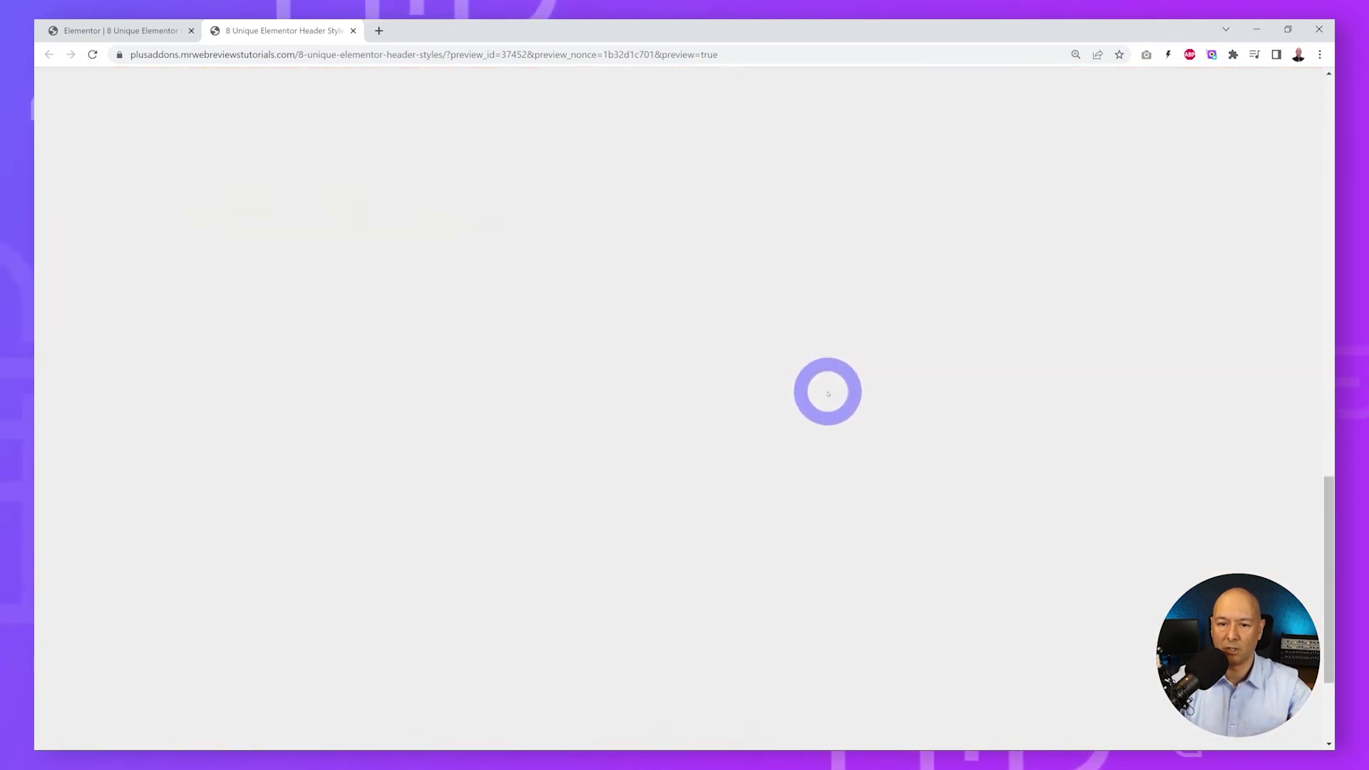
scroll(850, 468, "up", 7)
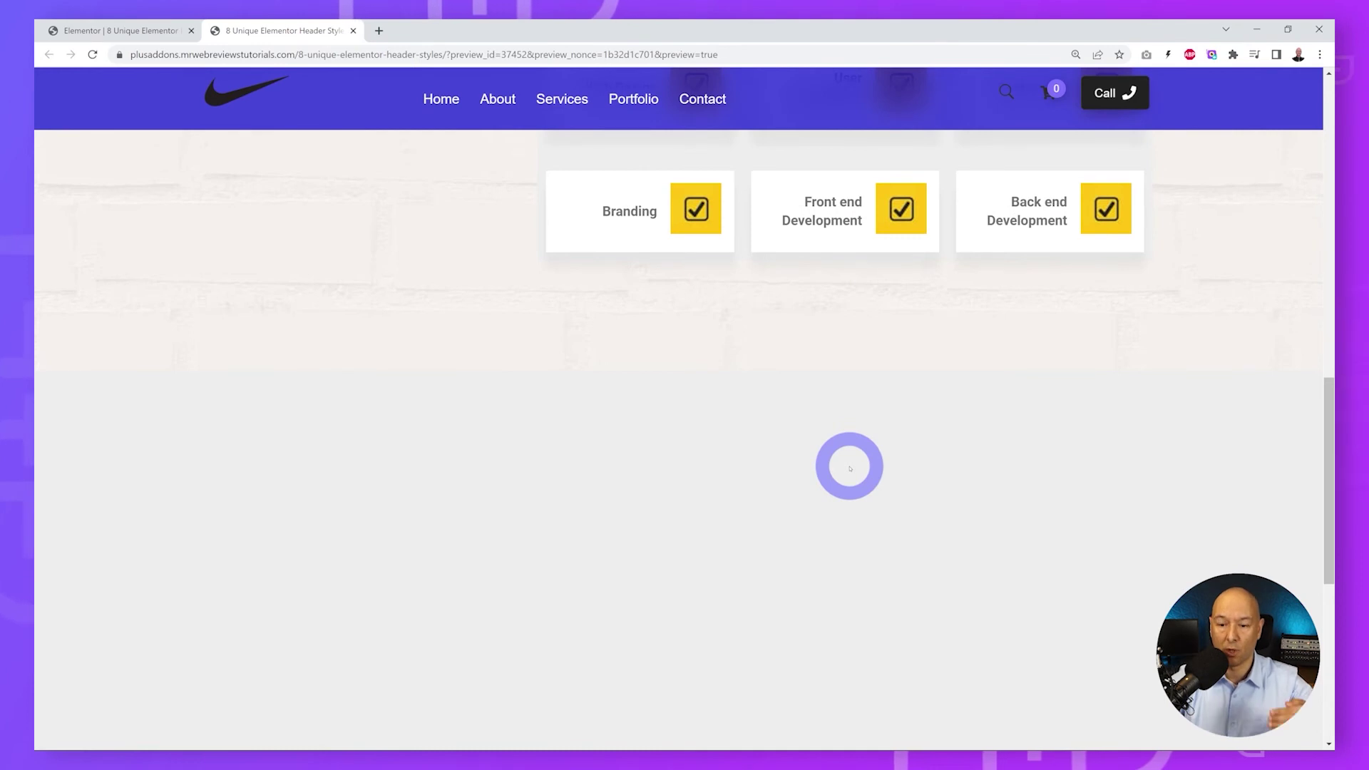
scroll(850, 469, "up", 10)
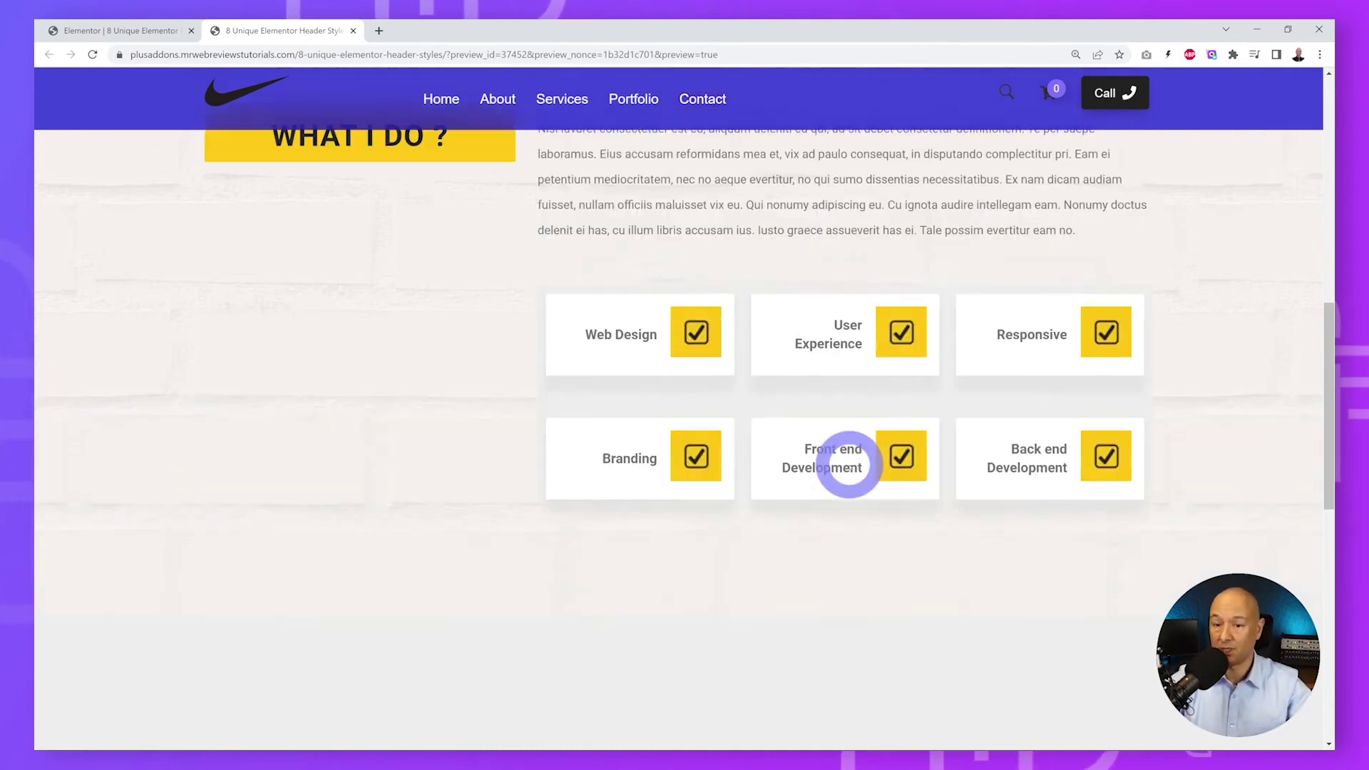
scroll(850, 468, "up", 2)
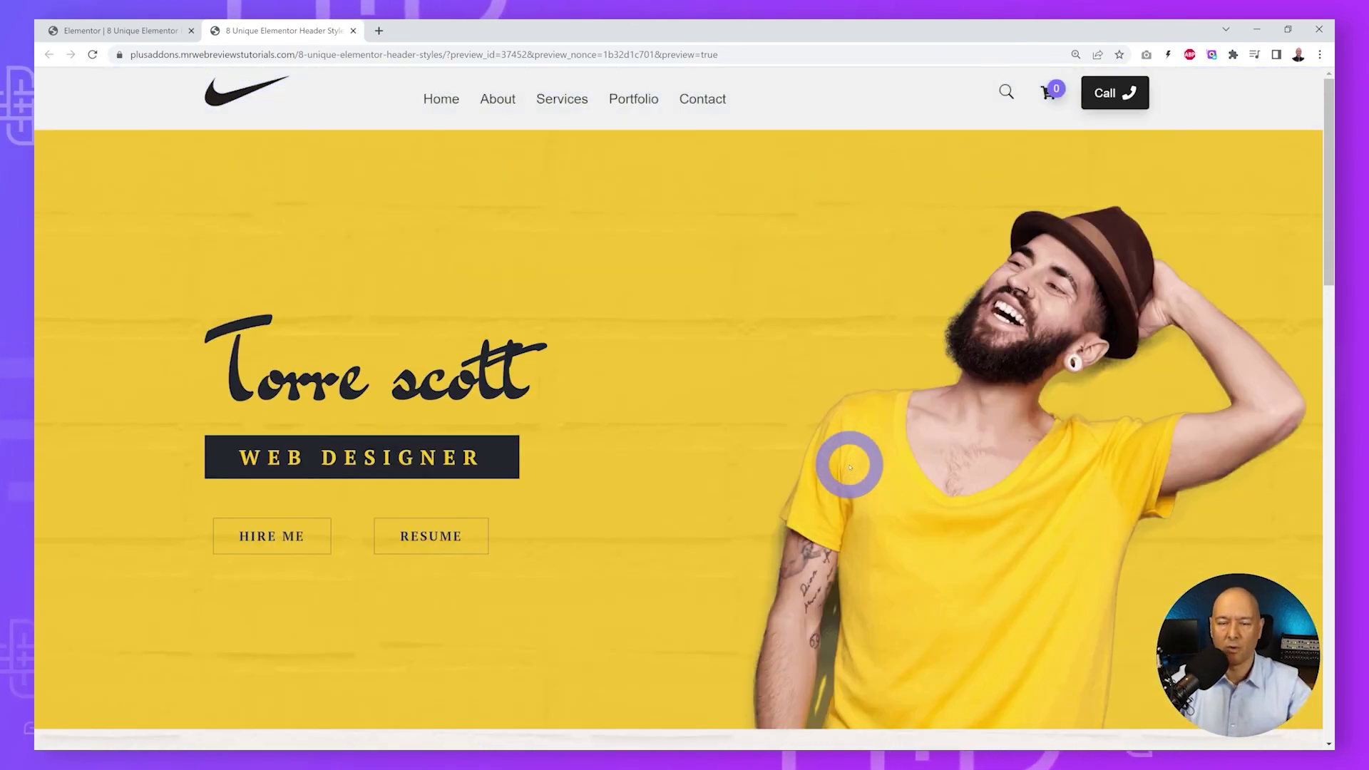
scroll(850, 466, "down", 4)
scroll(848, 467, "up", 4)
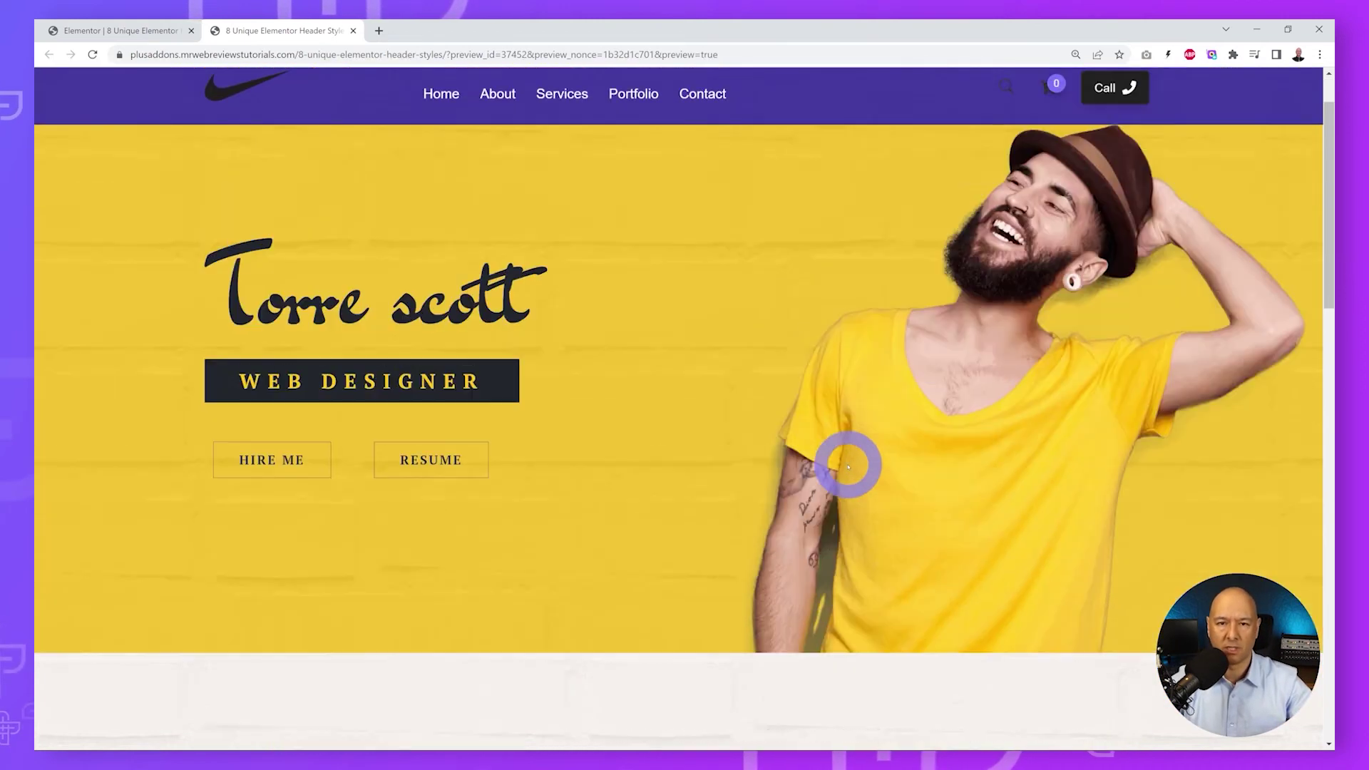
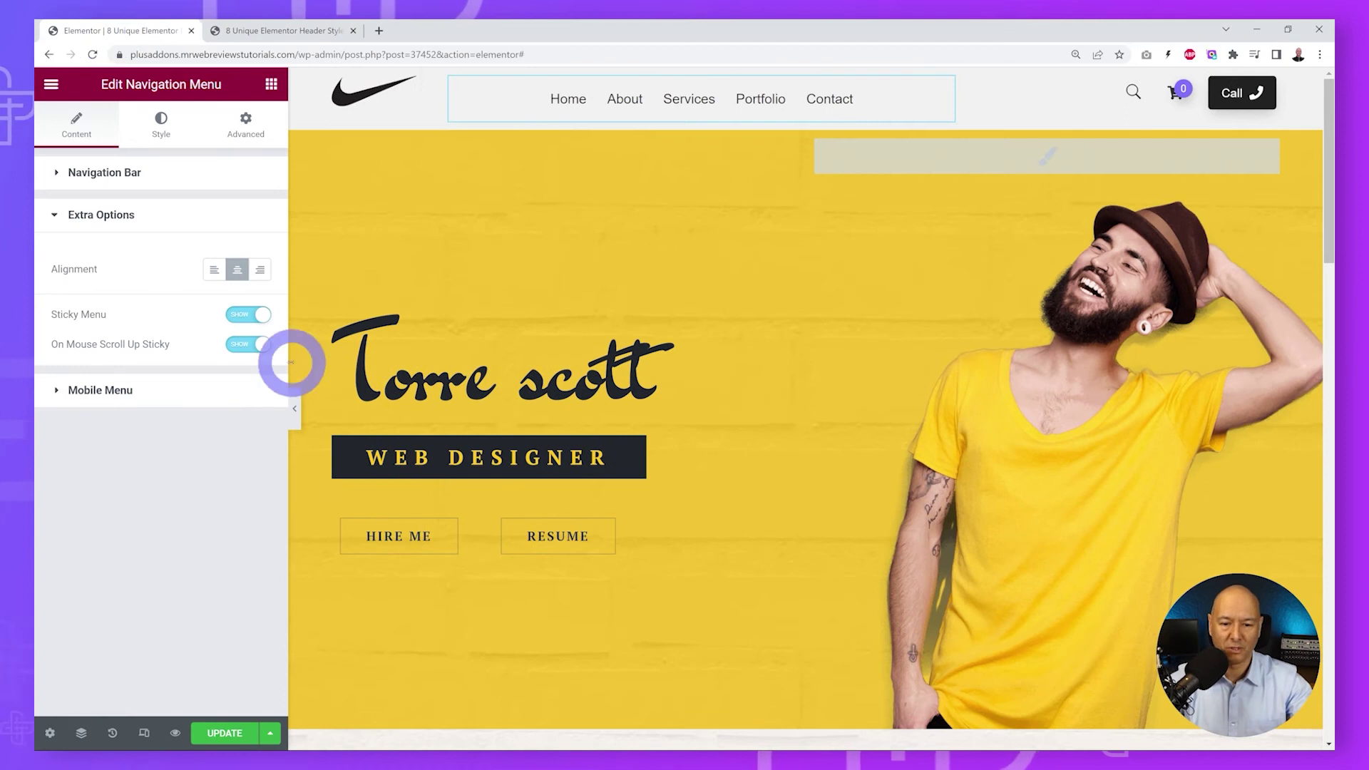
Disable On Mouse Scroll Up Sticky and set the main menu's top and bottom inner padding to 30.
left_click(246, 345)
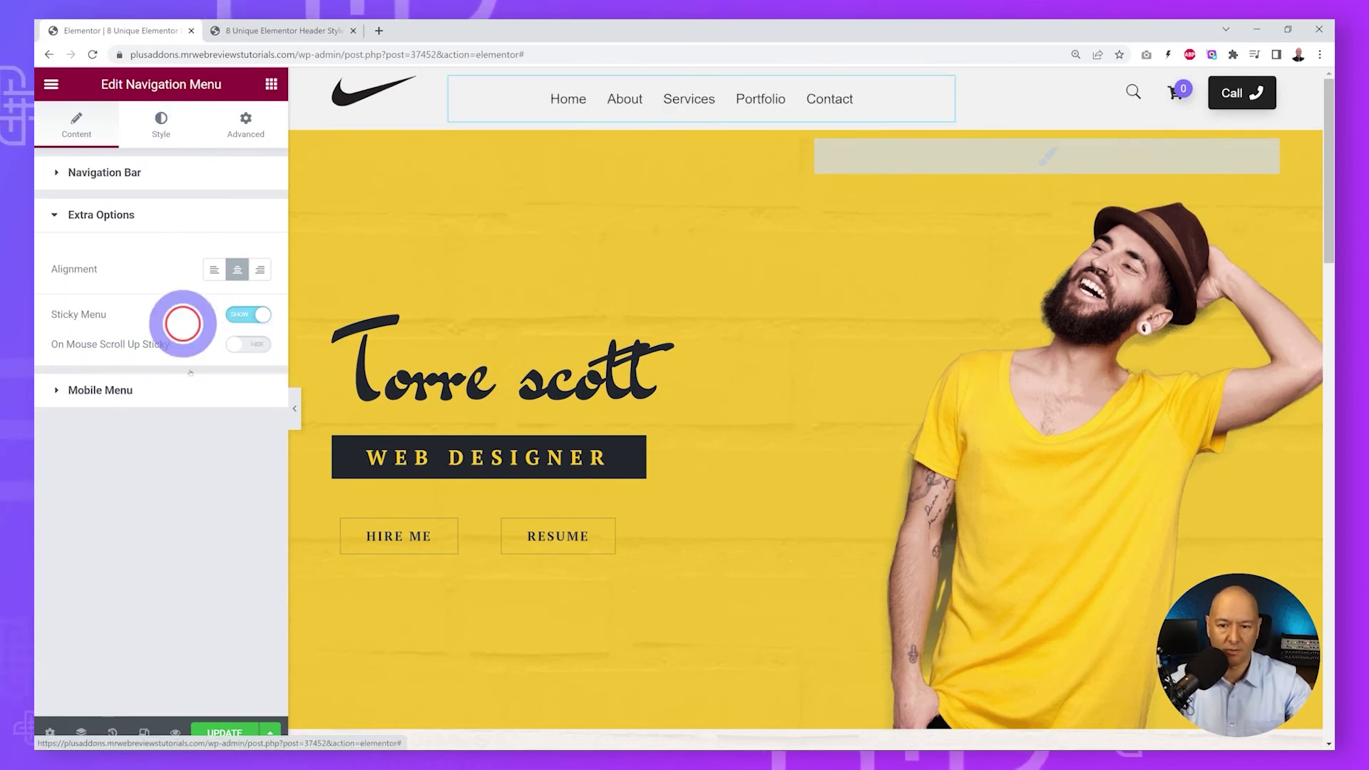
left_click(161, 125)
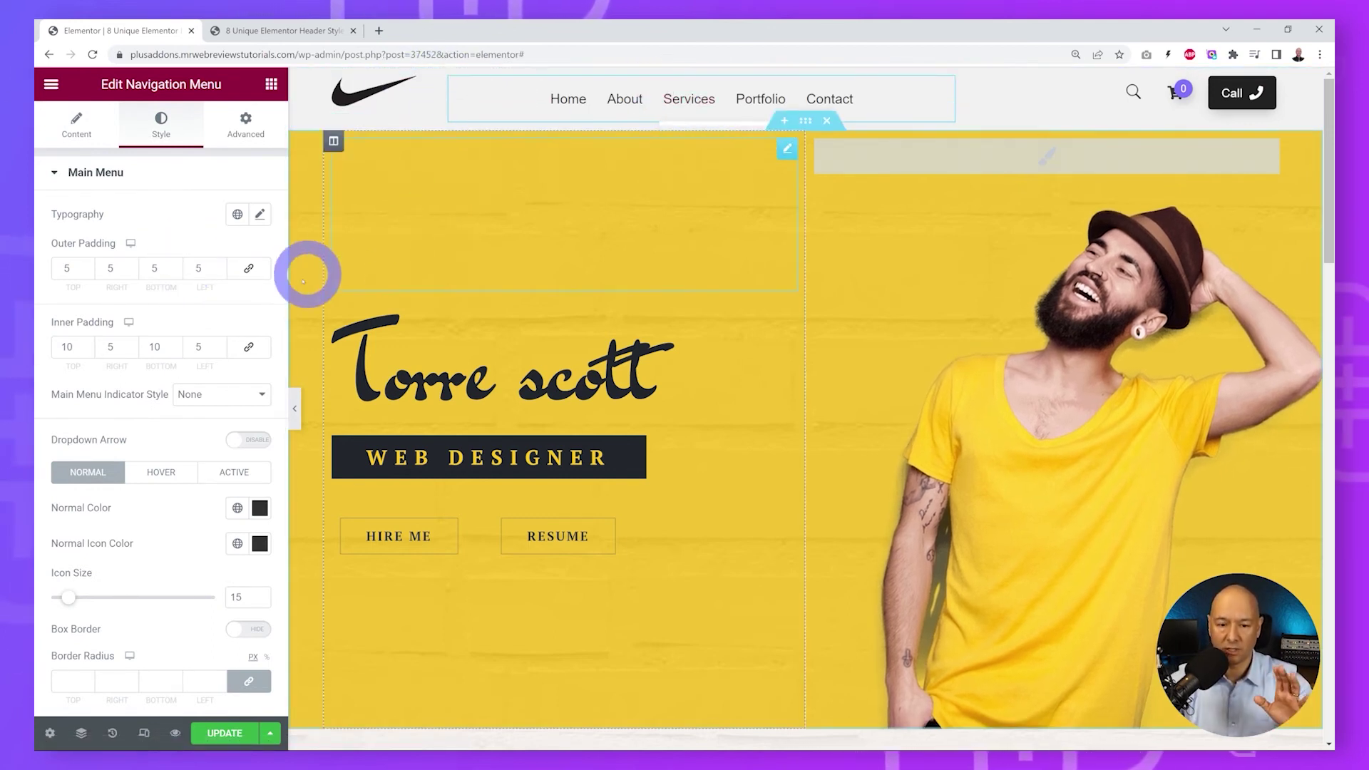
double_click(68, 347)
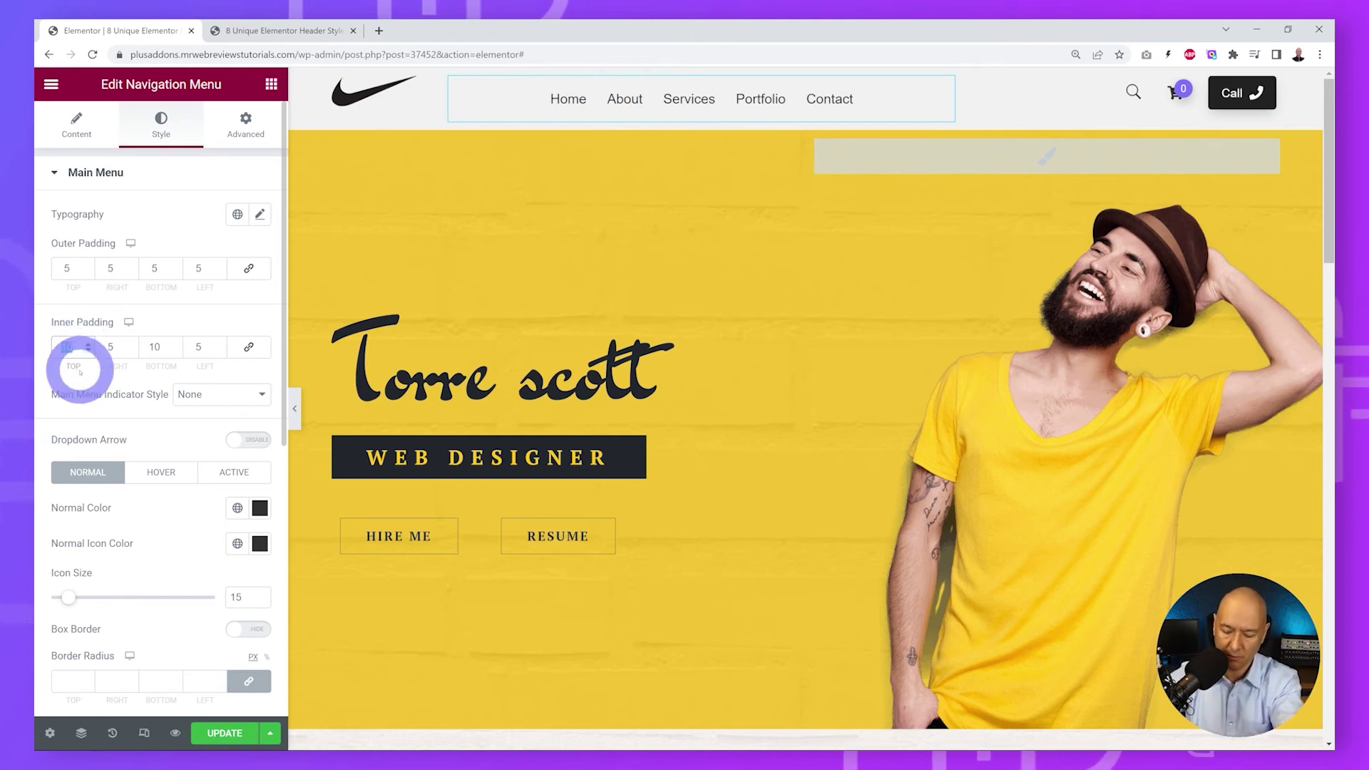
type("30")
double_click(154, 347)
type("30")
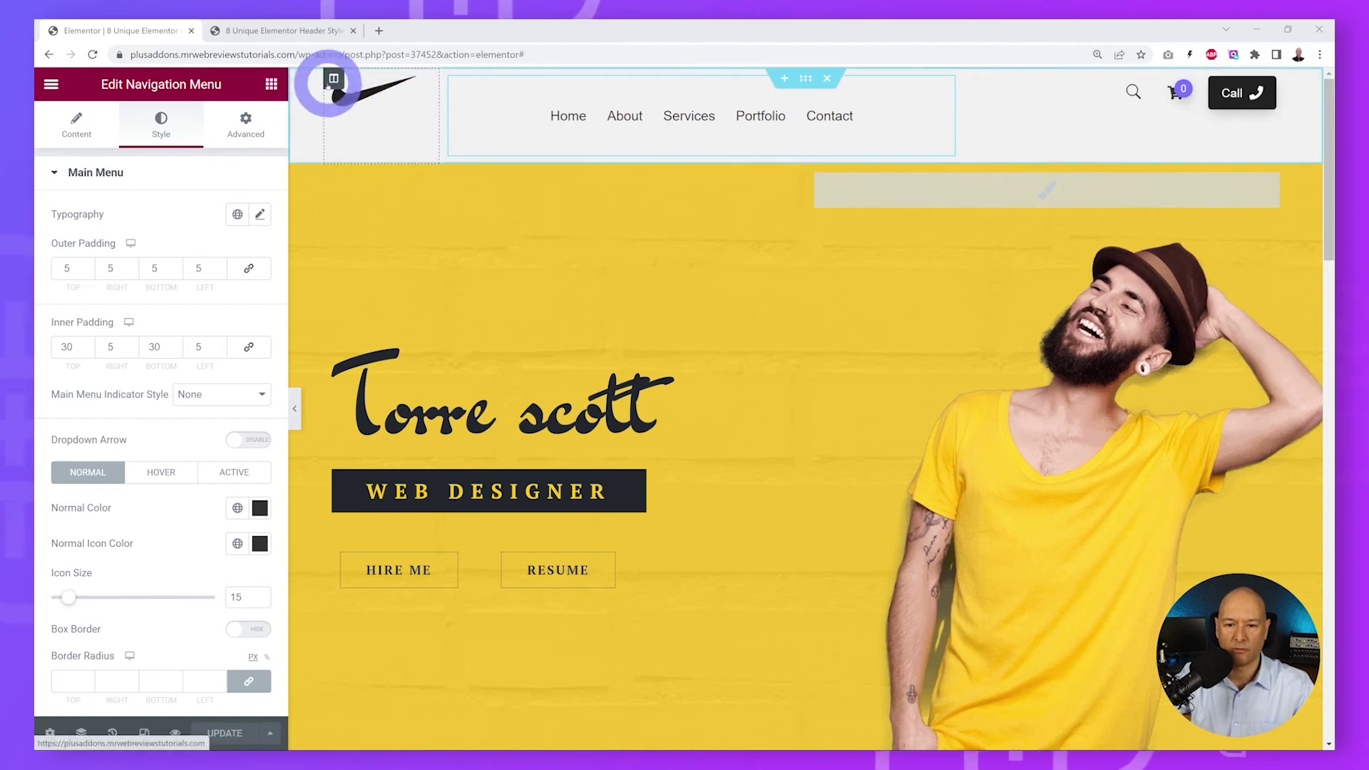
Set the vertical alignment to Middle for the header's logo column and the search, cart and call button column.
left_click(334, 78)
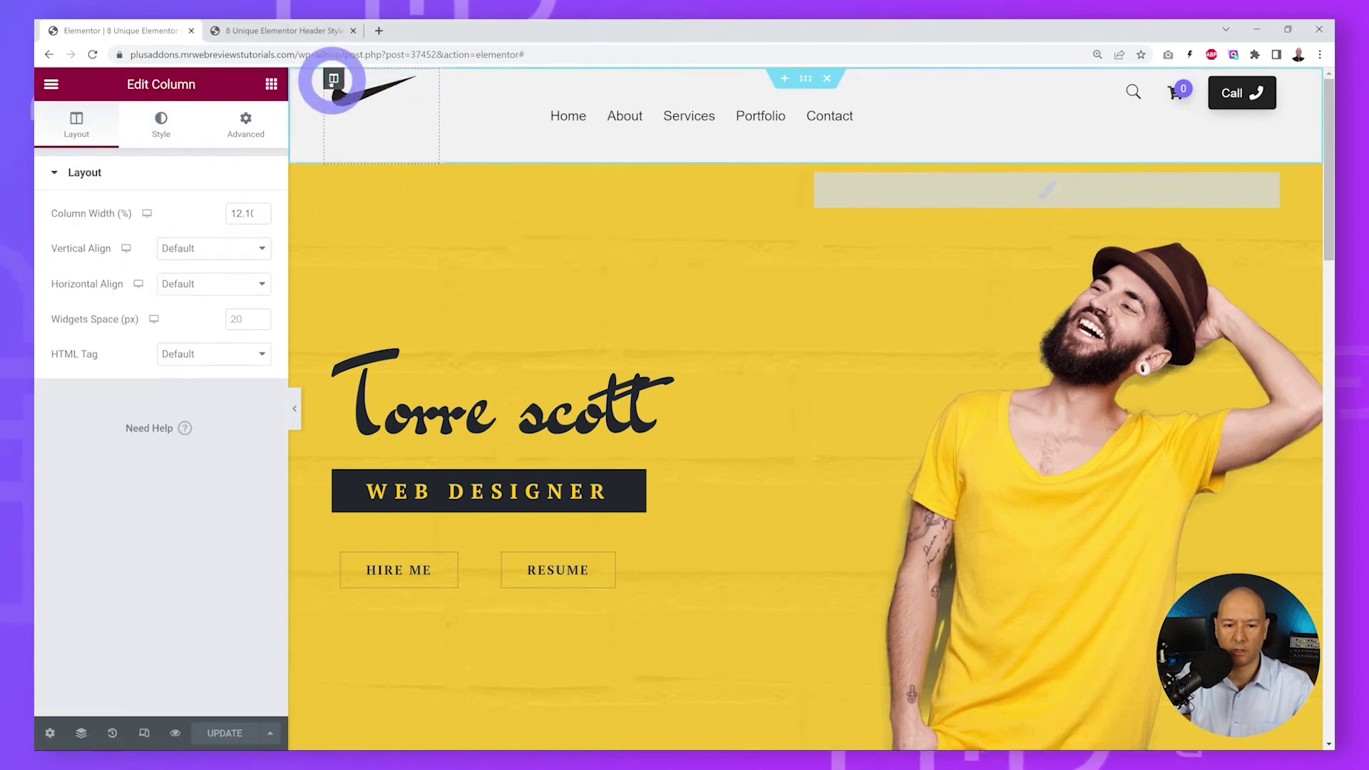
left_click(258, 251)
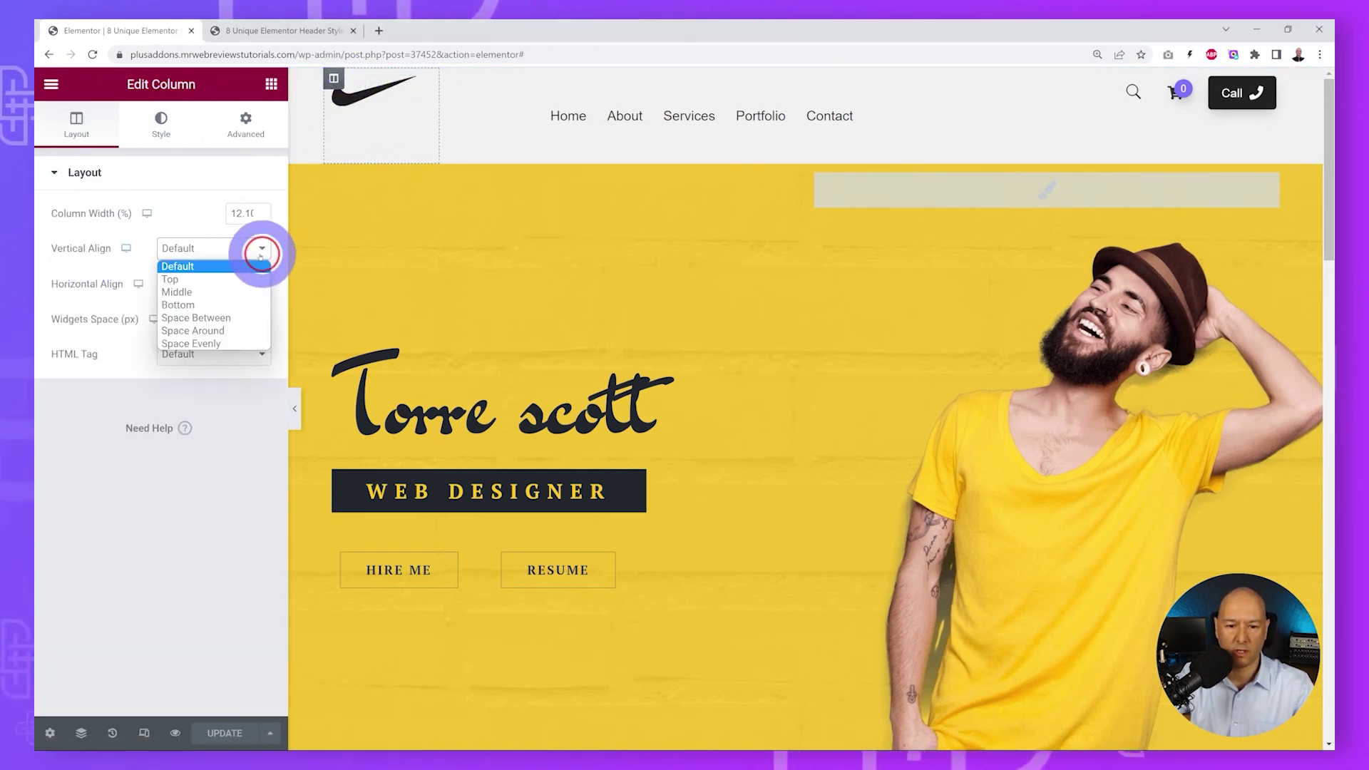
left_click(229, 291)
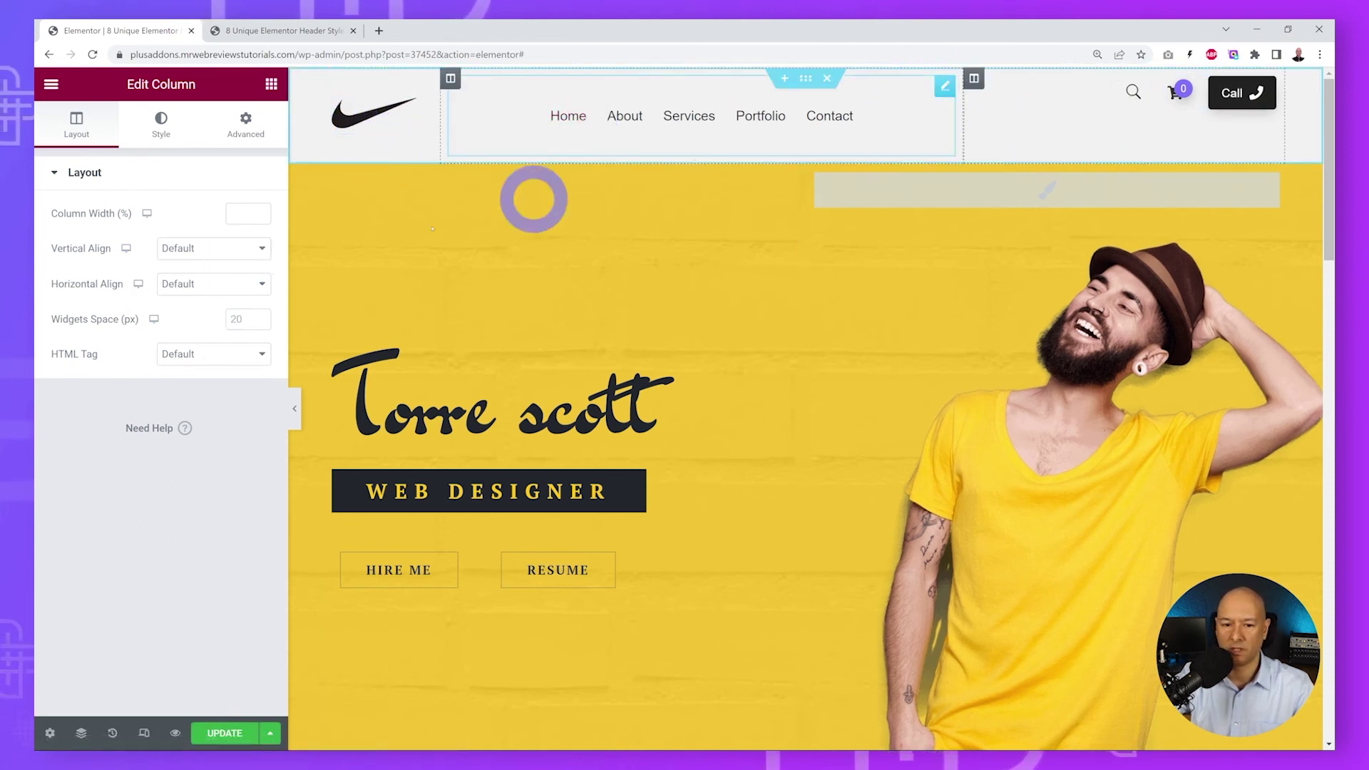
left_click(245, 247)
left_click(231, 292)
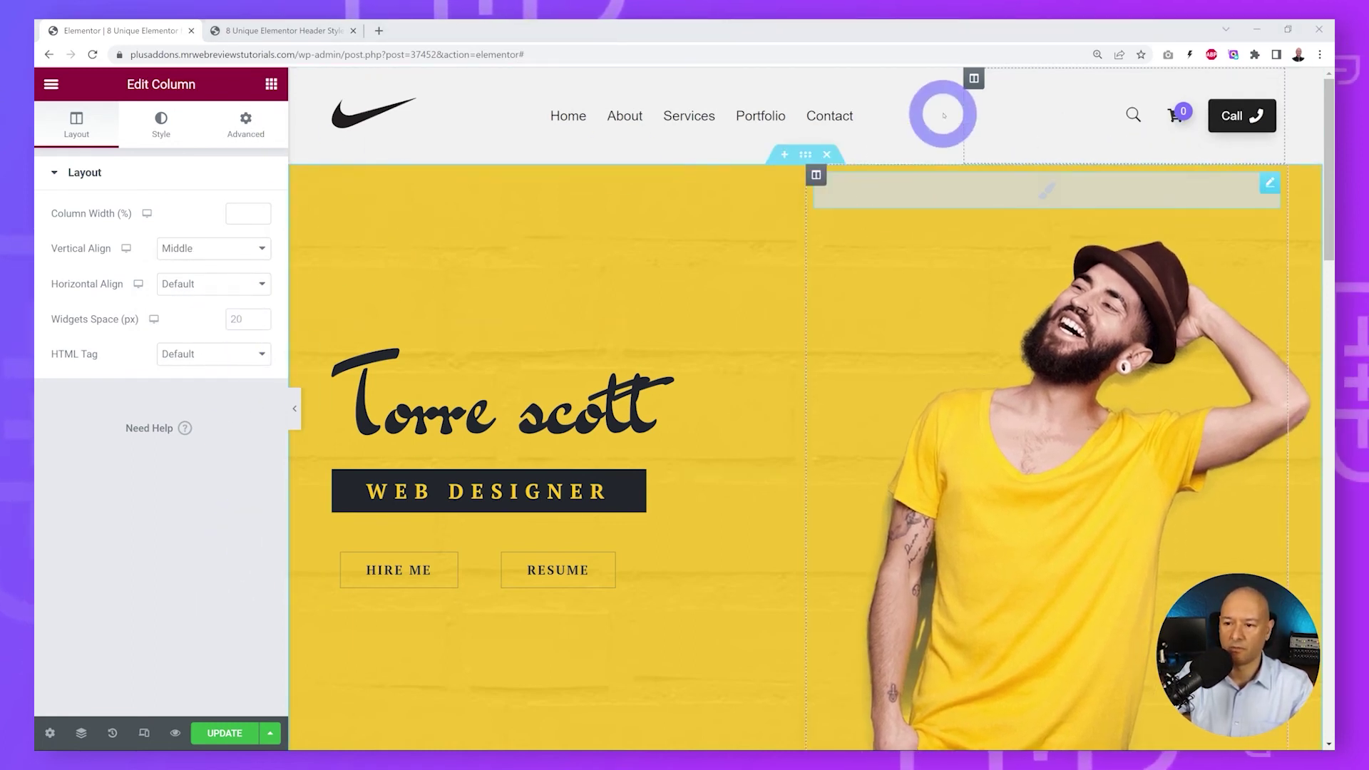
Check the top and bottom inner padding in the navigation menu's Sticky Main Menu style settings and update the page.
left_click(944, 88)
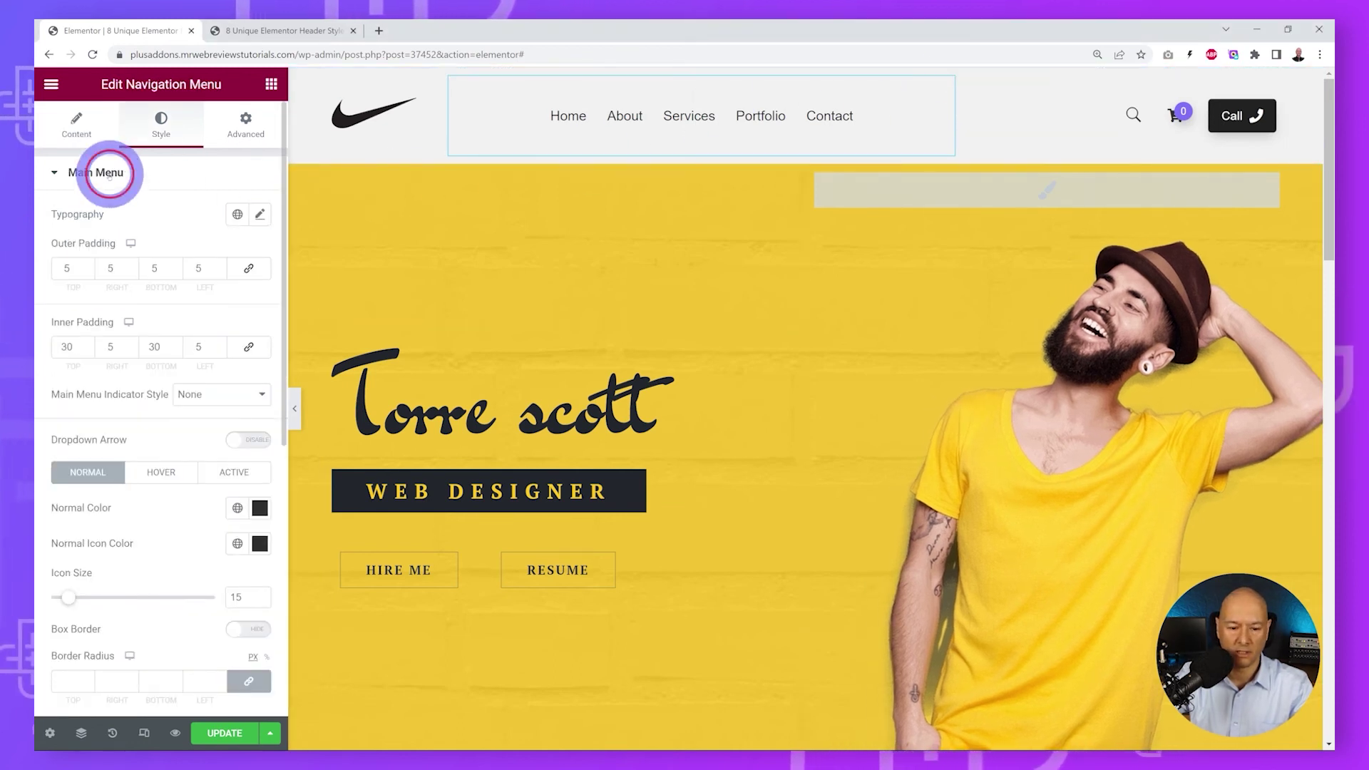
left_click(109, 173)
left_click(121, 216)
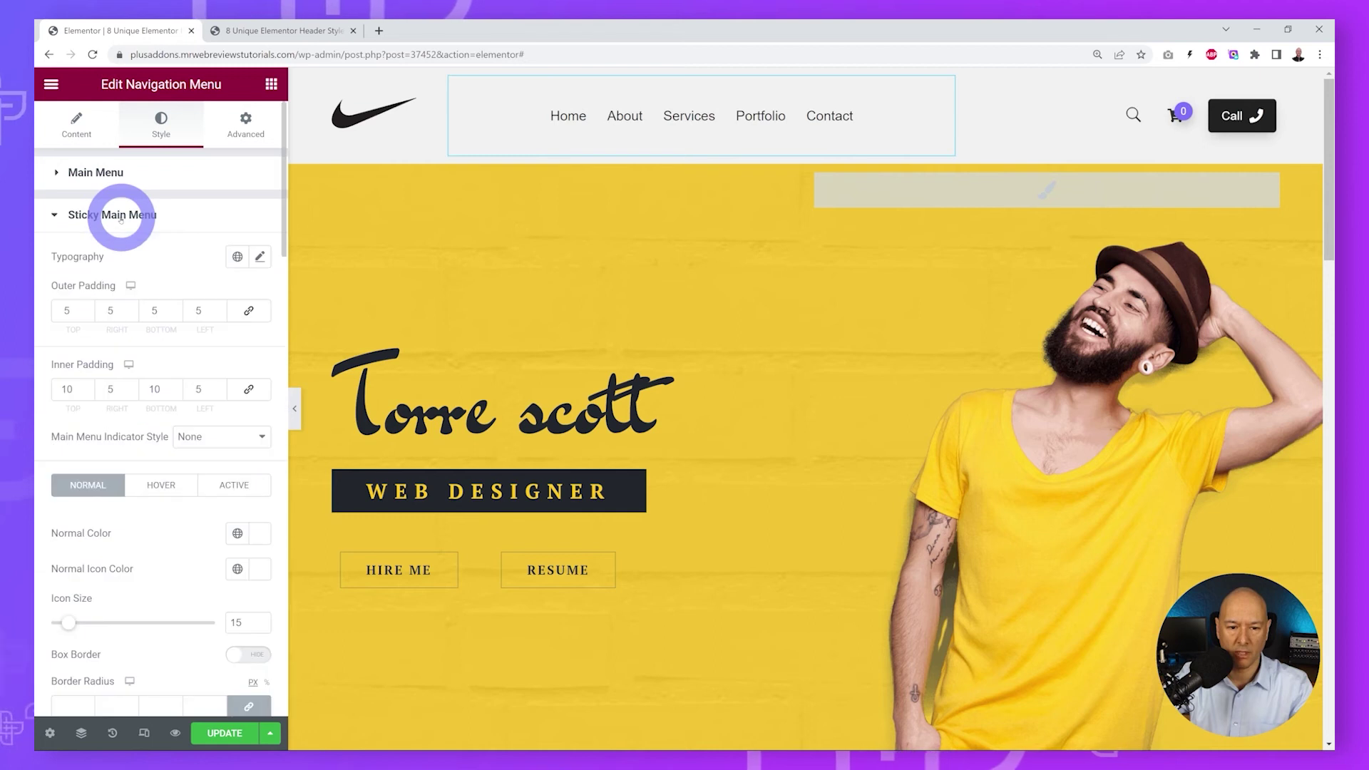
left_click(101, 410)
left_click(71, 397)
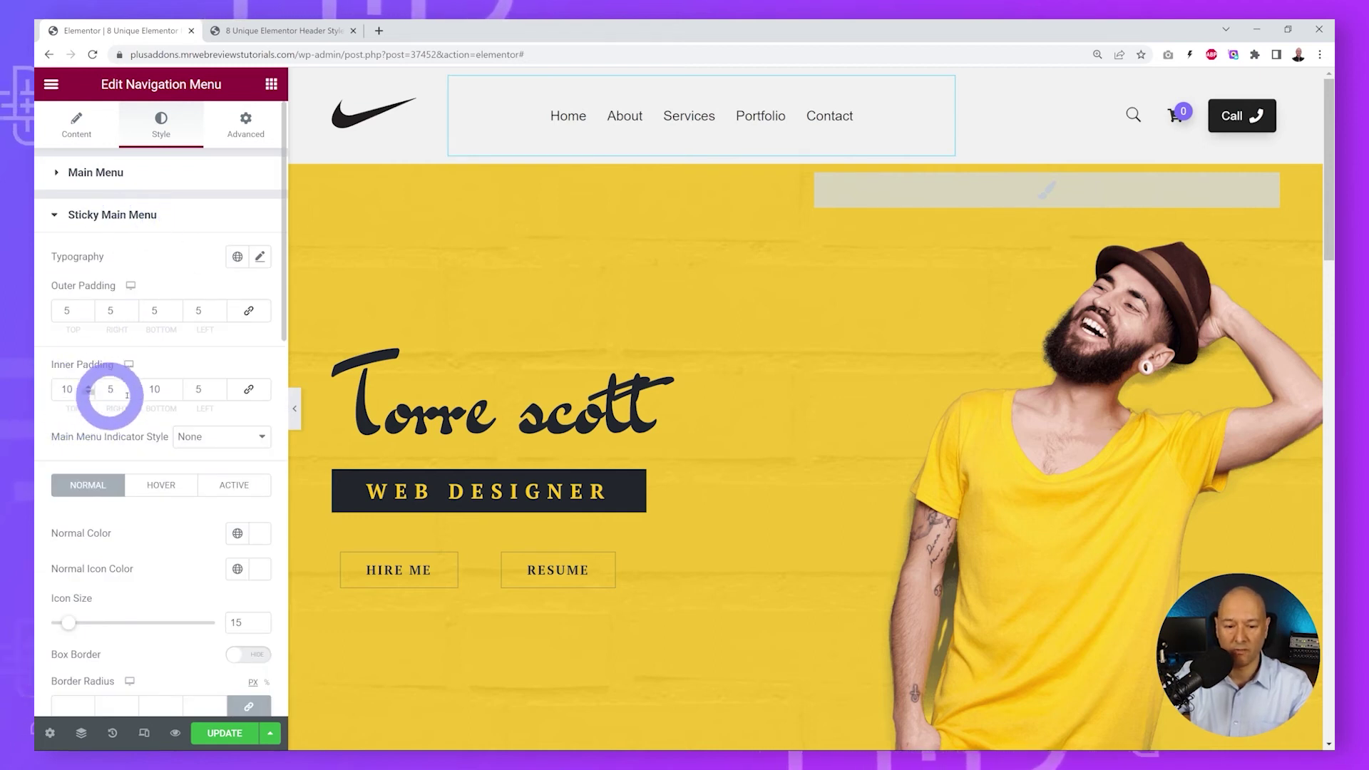
left_click(164, 392)
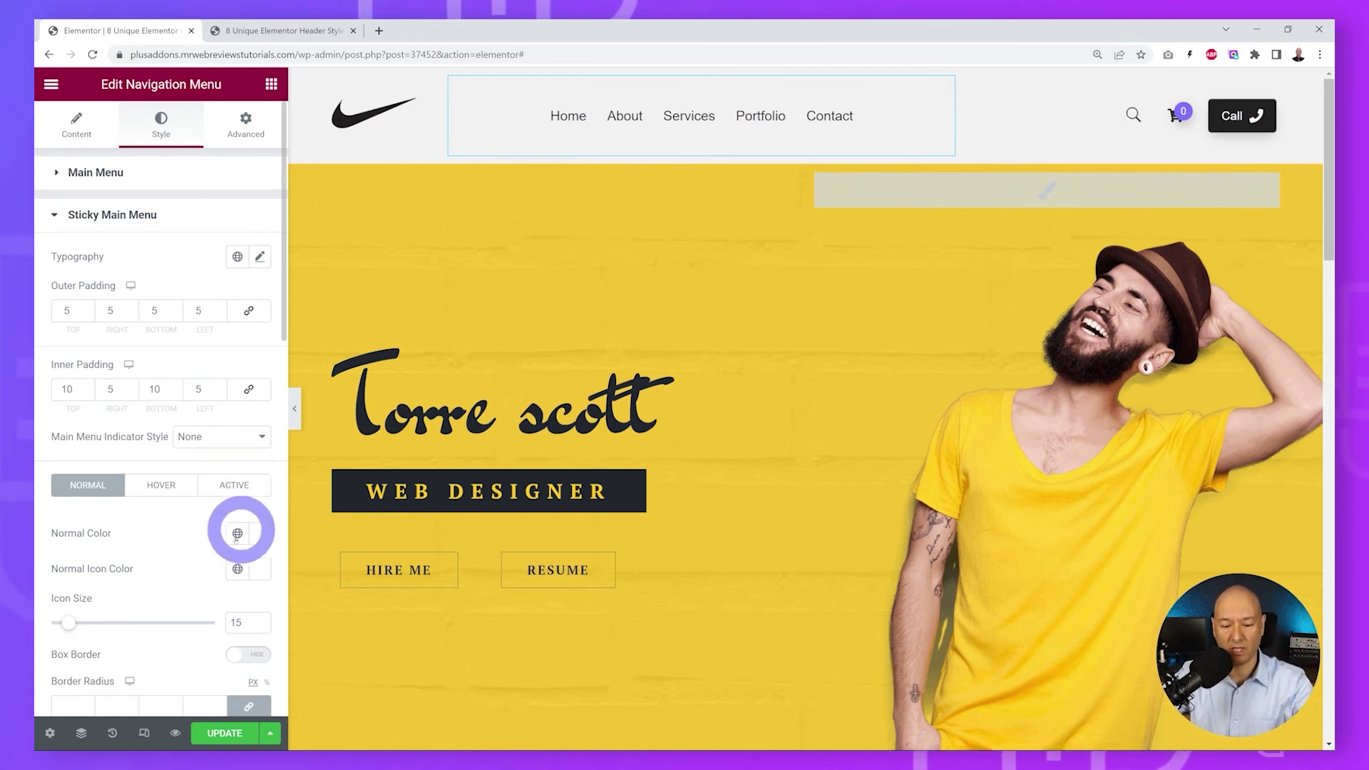
left_click(227, 730)
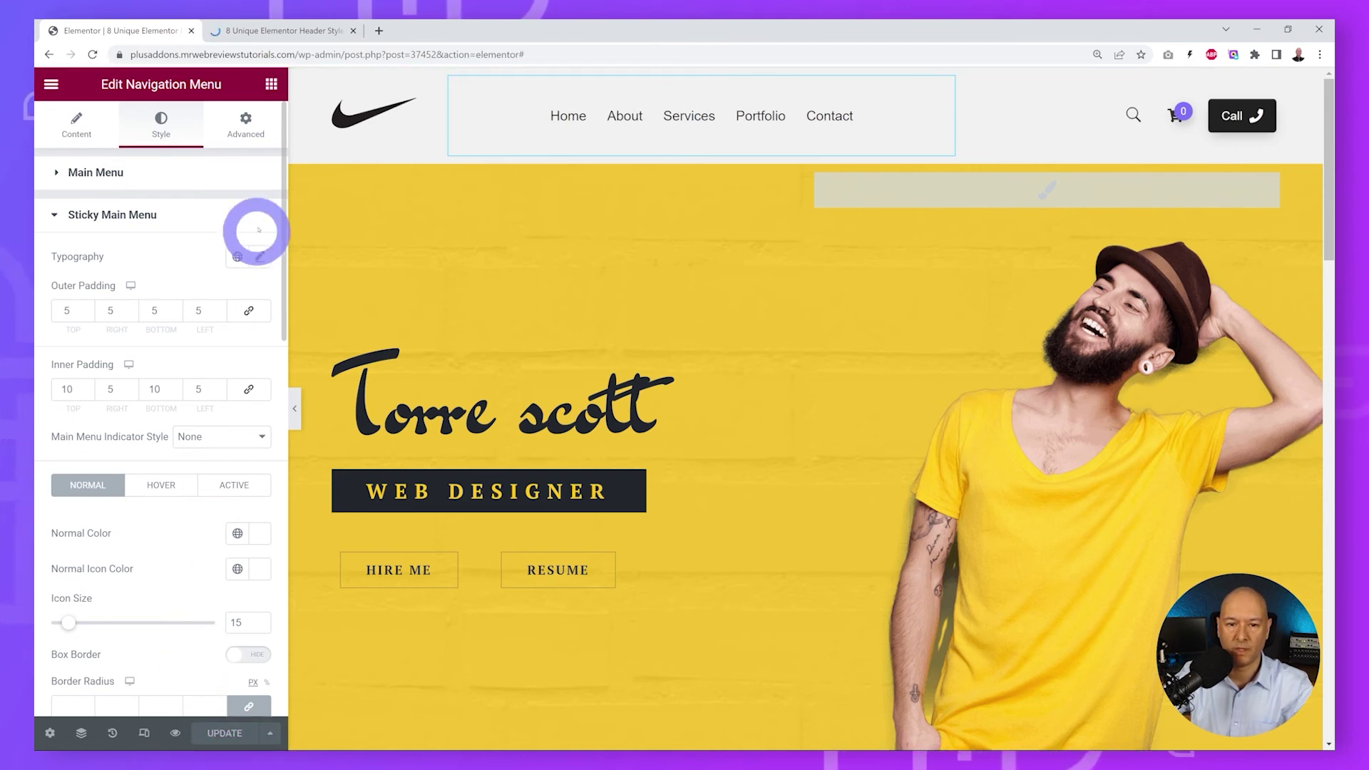
Check in the page preview how the header shrinks when scrolling down and expands when scrolling back up.
left_click(283, 33)
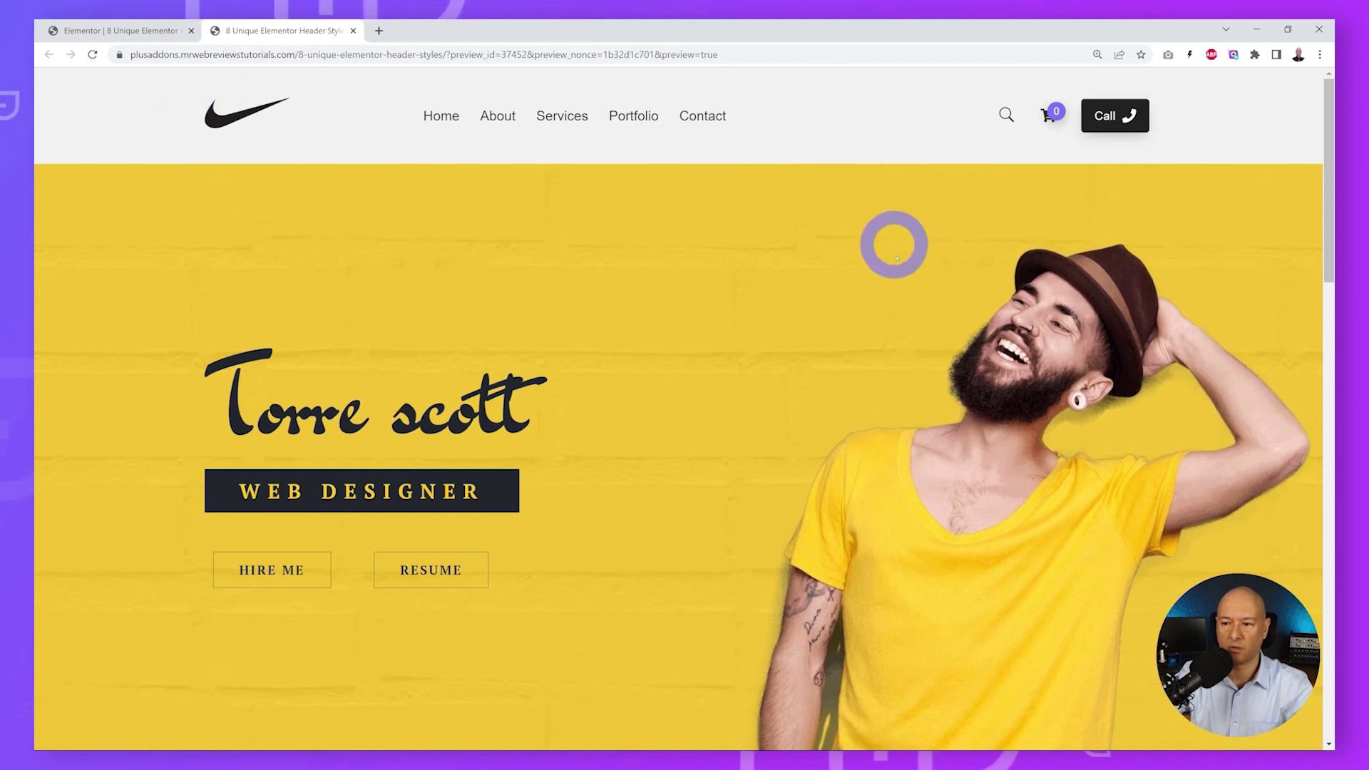
scroll(991, 340, "down", 2)
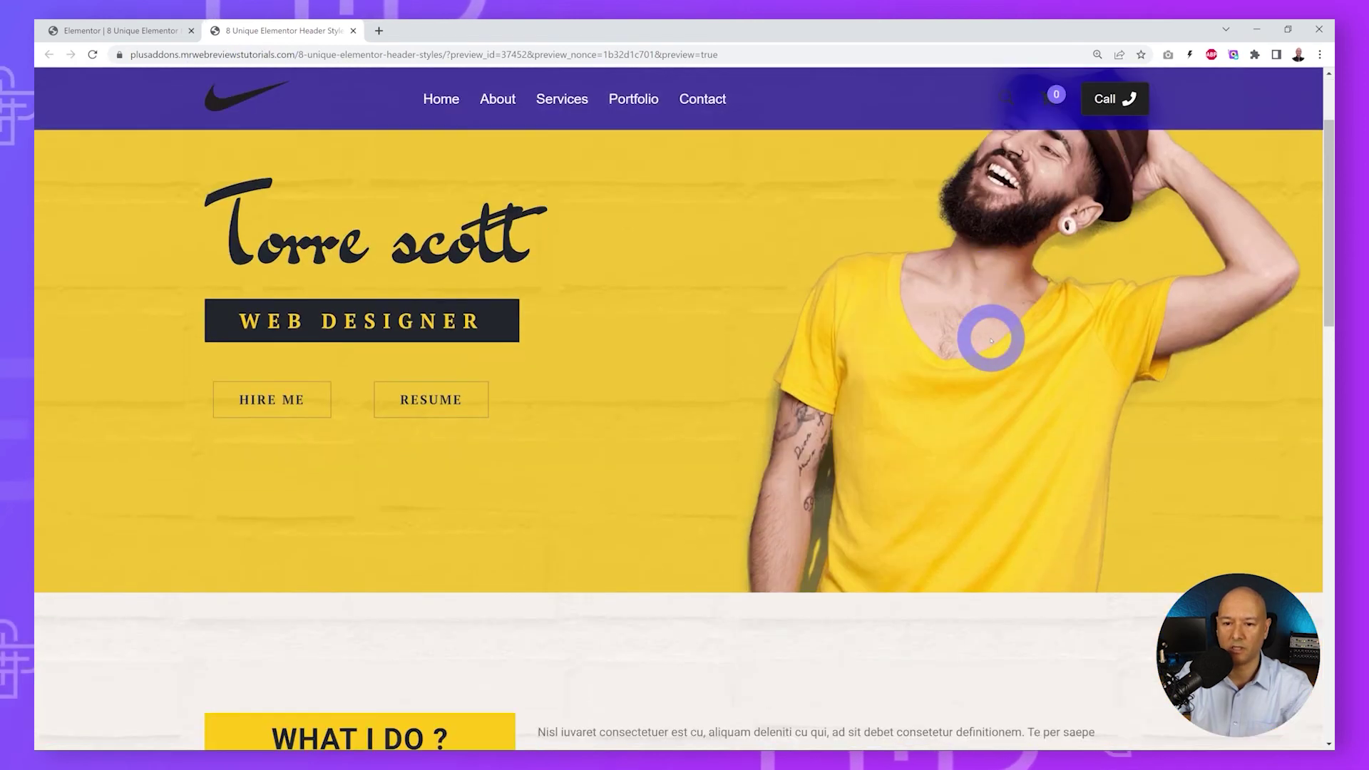
scroll(991, 340, "down", 2)
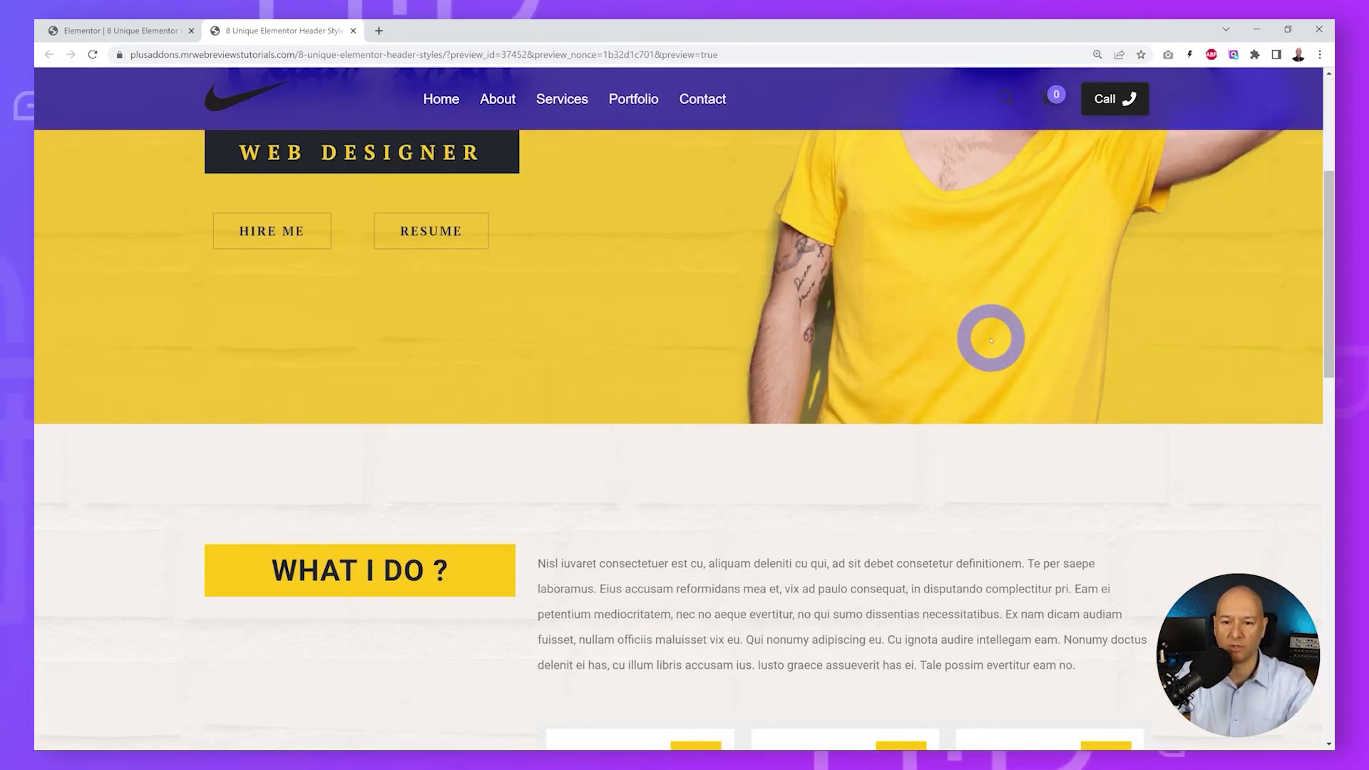
scroll(991, 340, "up", 5)
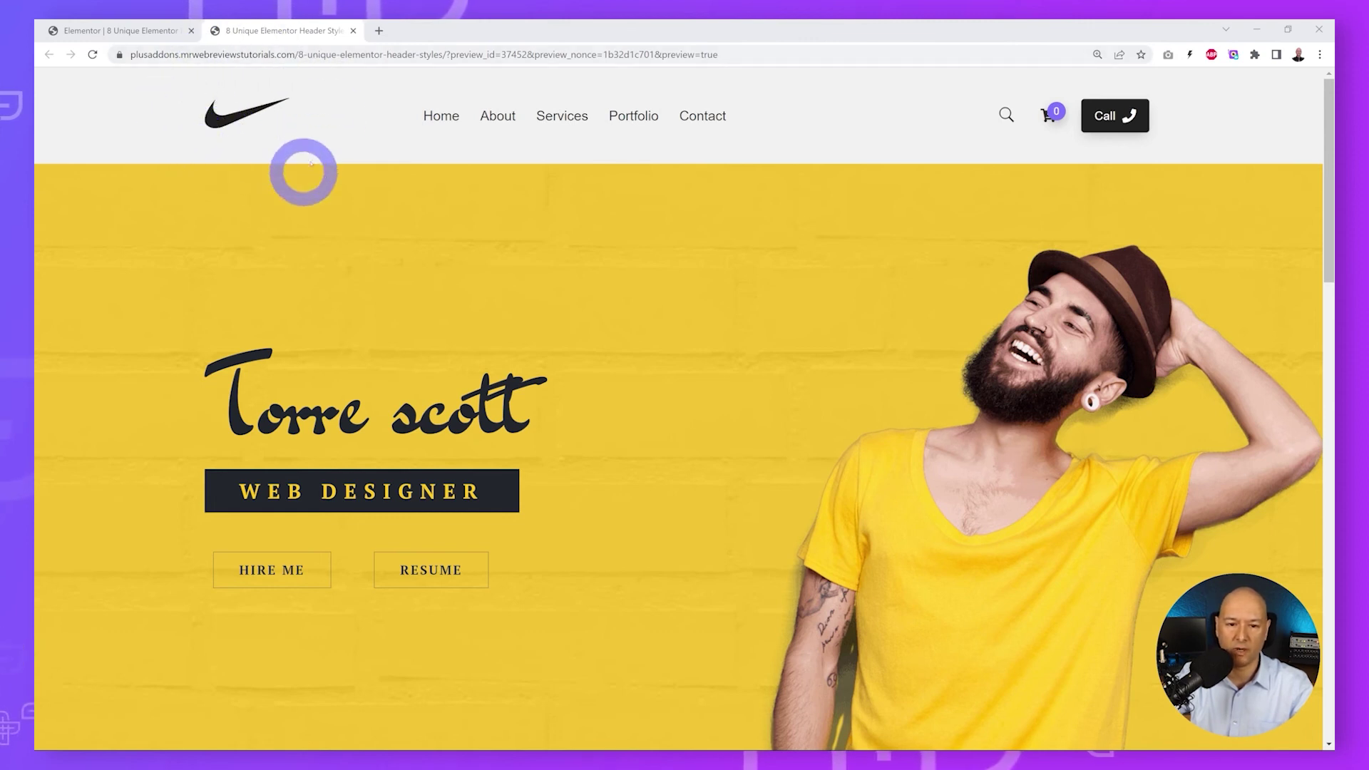
scroll(761, 290, "down", 3)
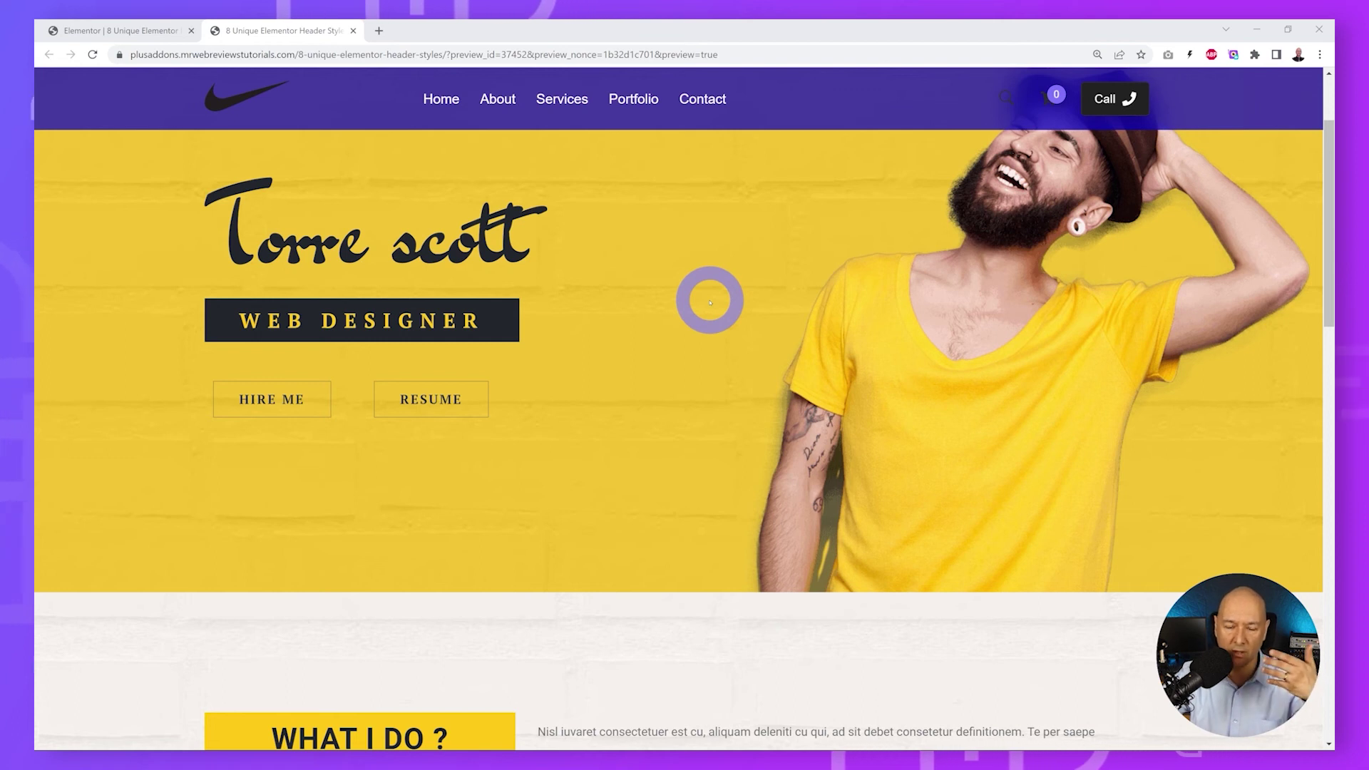
Enable Sticky Logo in the site logo's extra options and insert the white Nike swoosh from the media library.
left_click(139, 36)
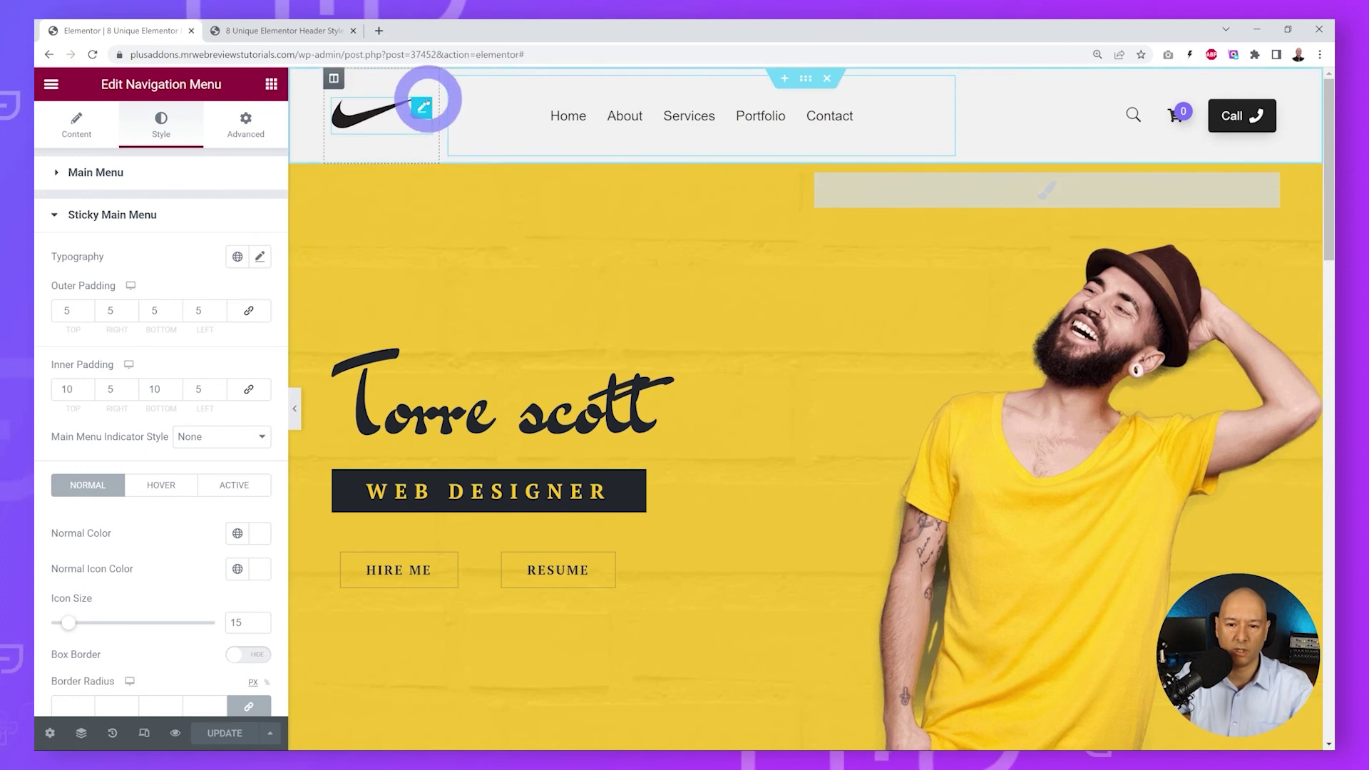
left_click(421, 108)
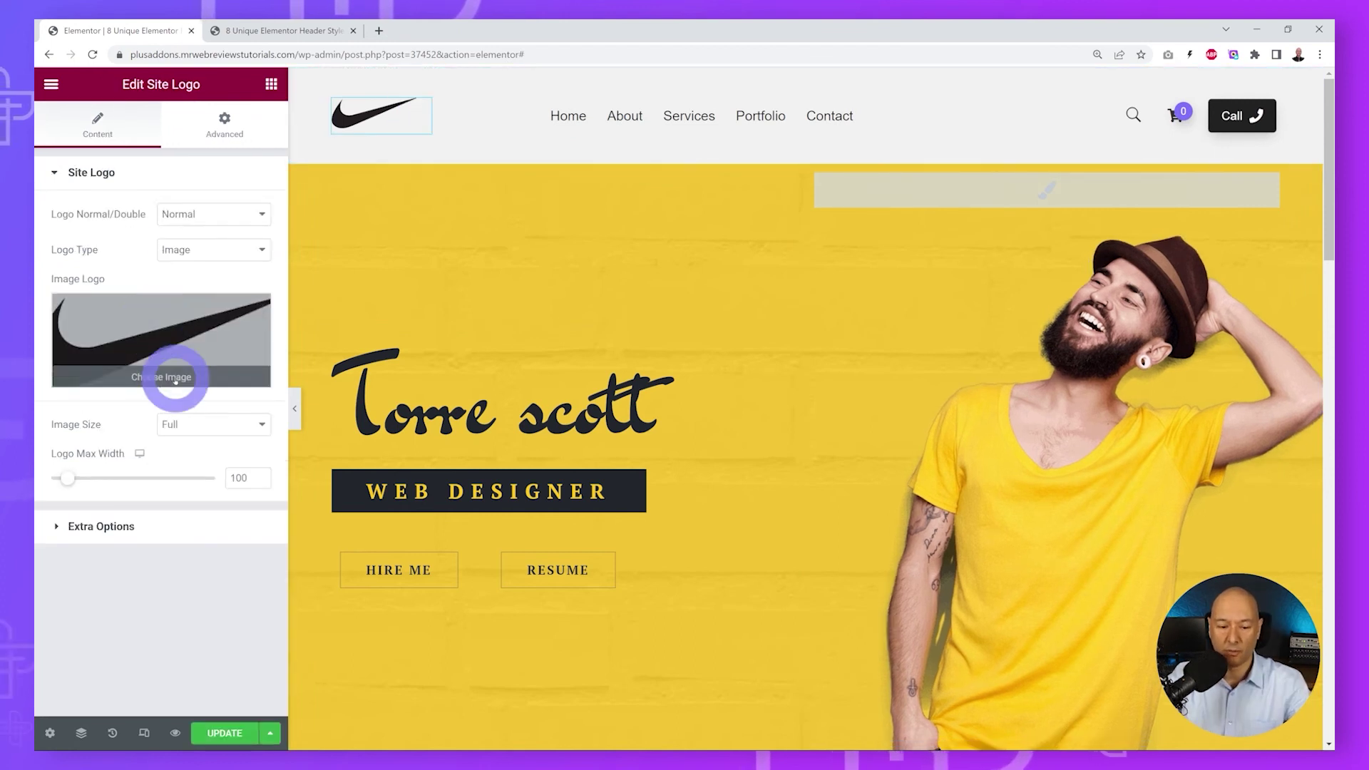
left_click(105, 533)
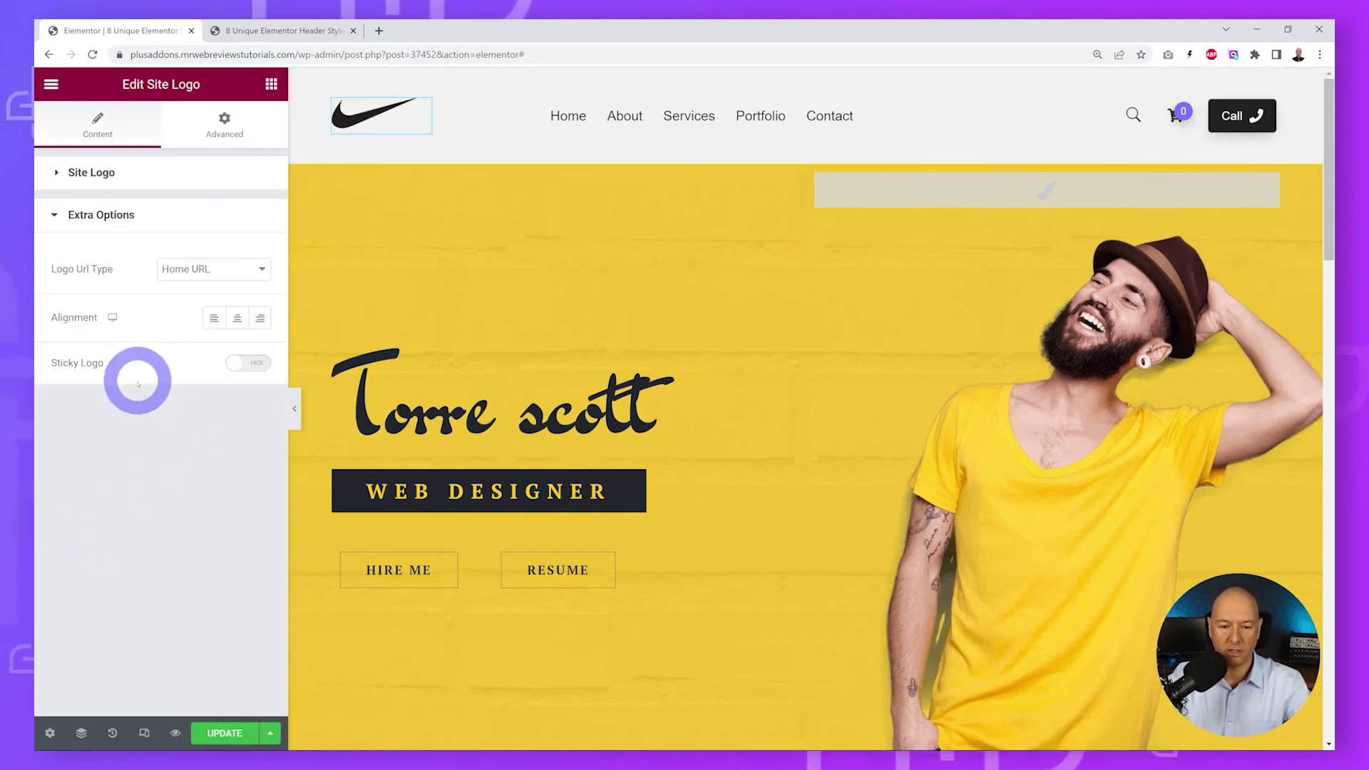
left_click(252, 366)
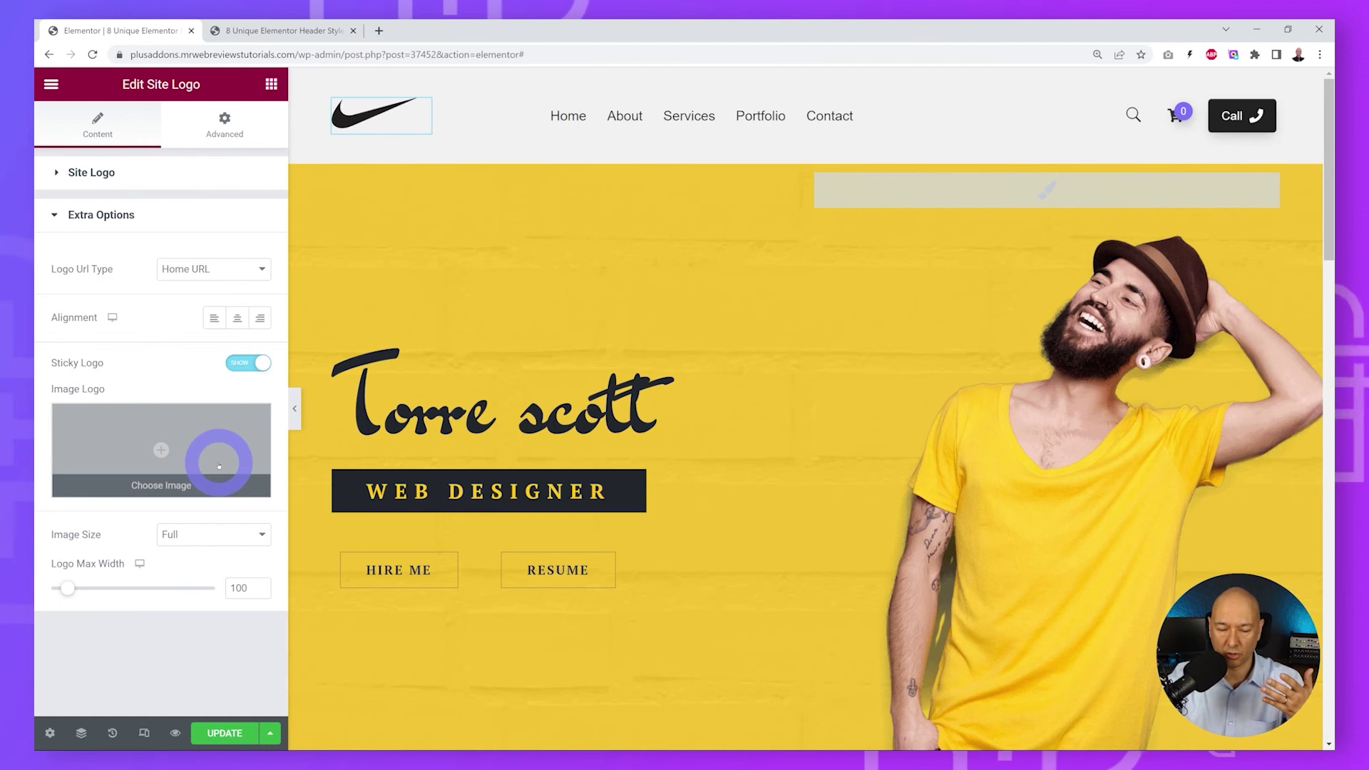
left_click(190, 450)
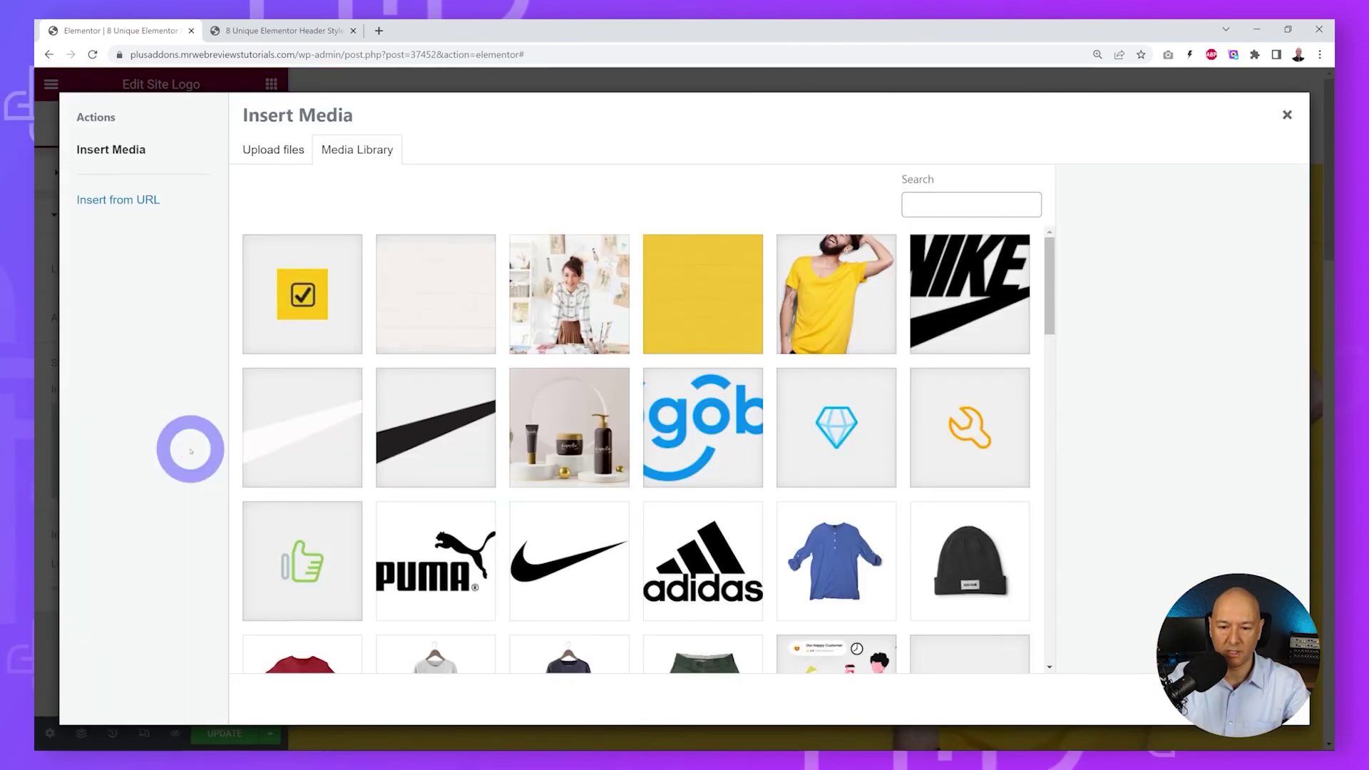
left_click(294, 430)
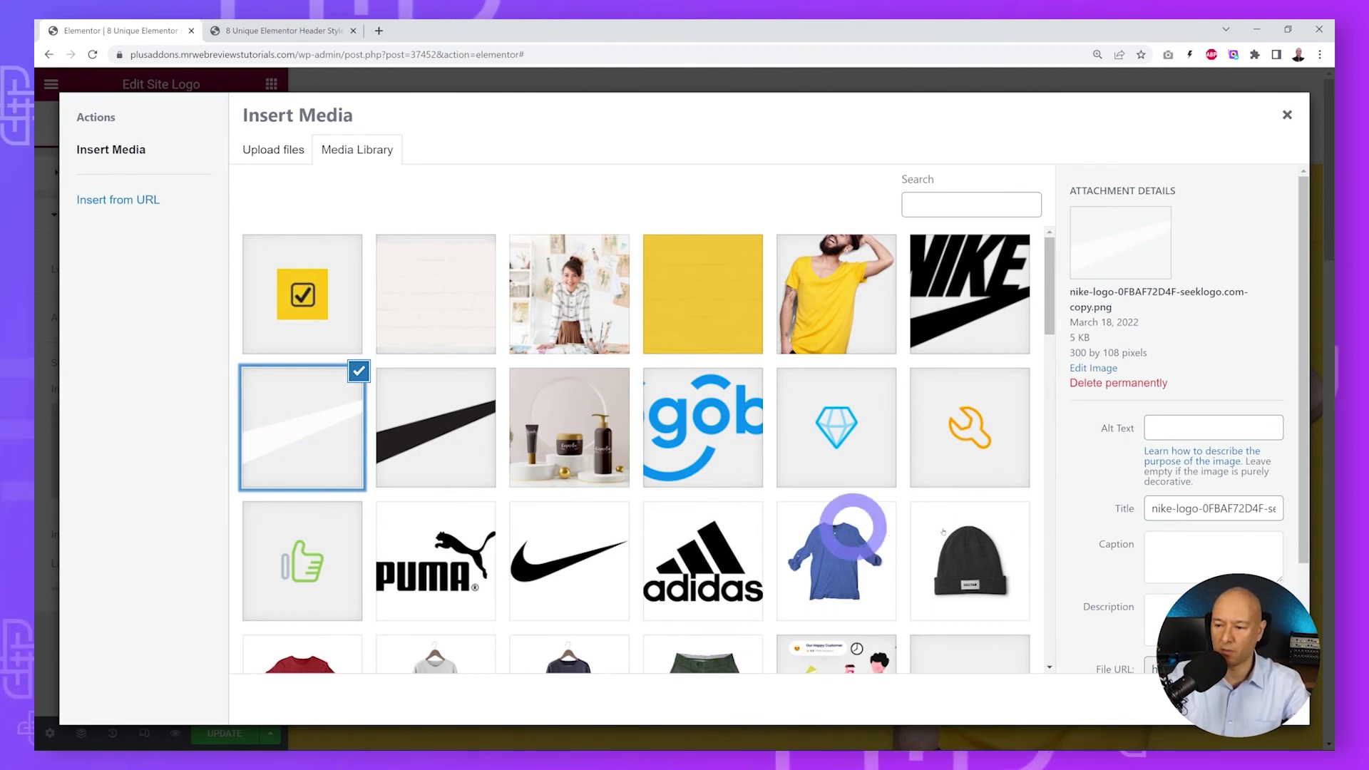
left_click(1260, 702)
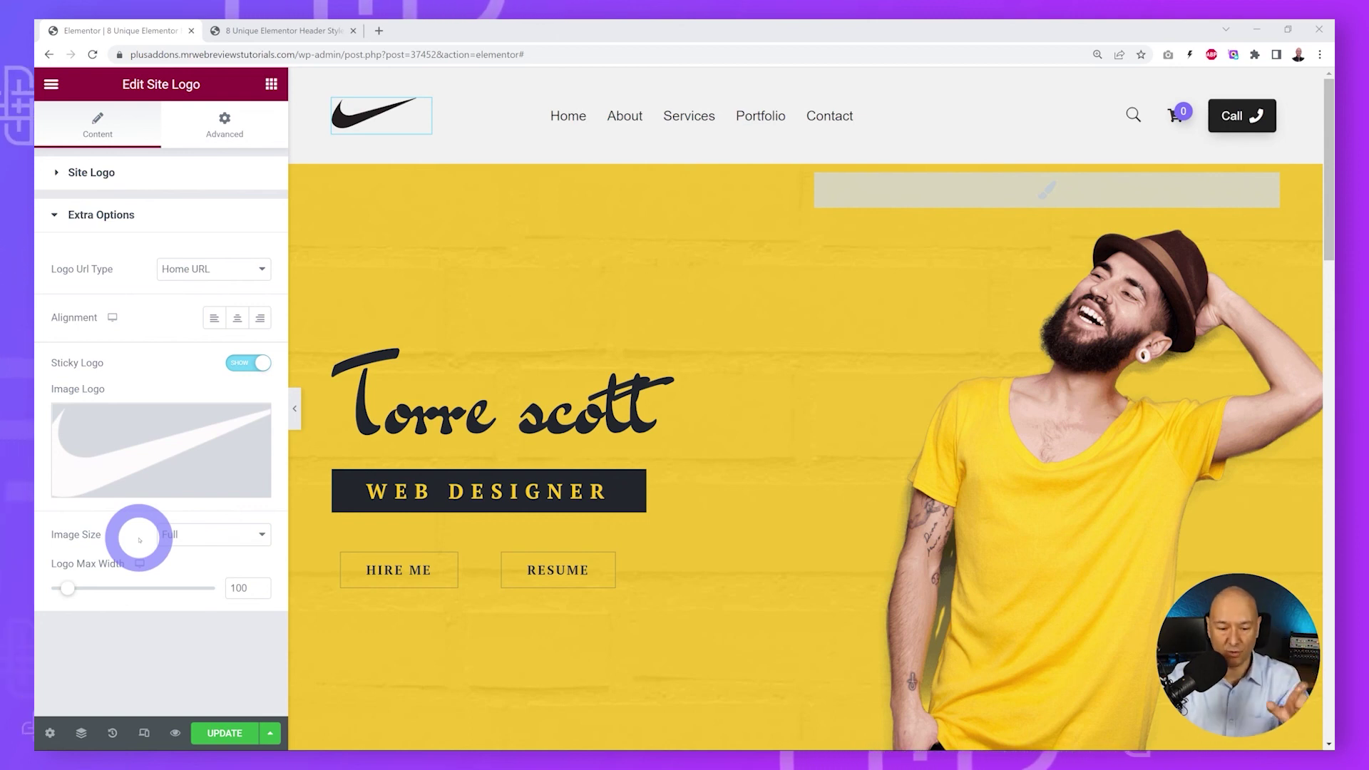
Set the sticky logo's max width to 80 and update the page.
left_click_drag(251, 589, 206, 586)
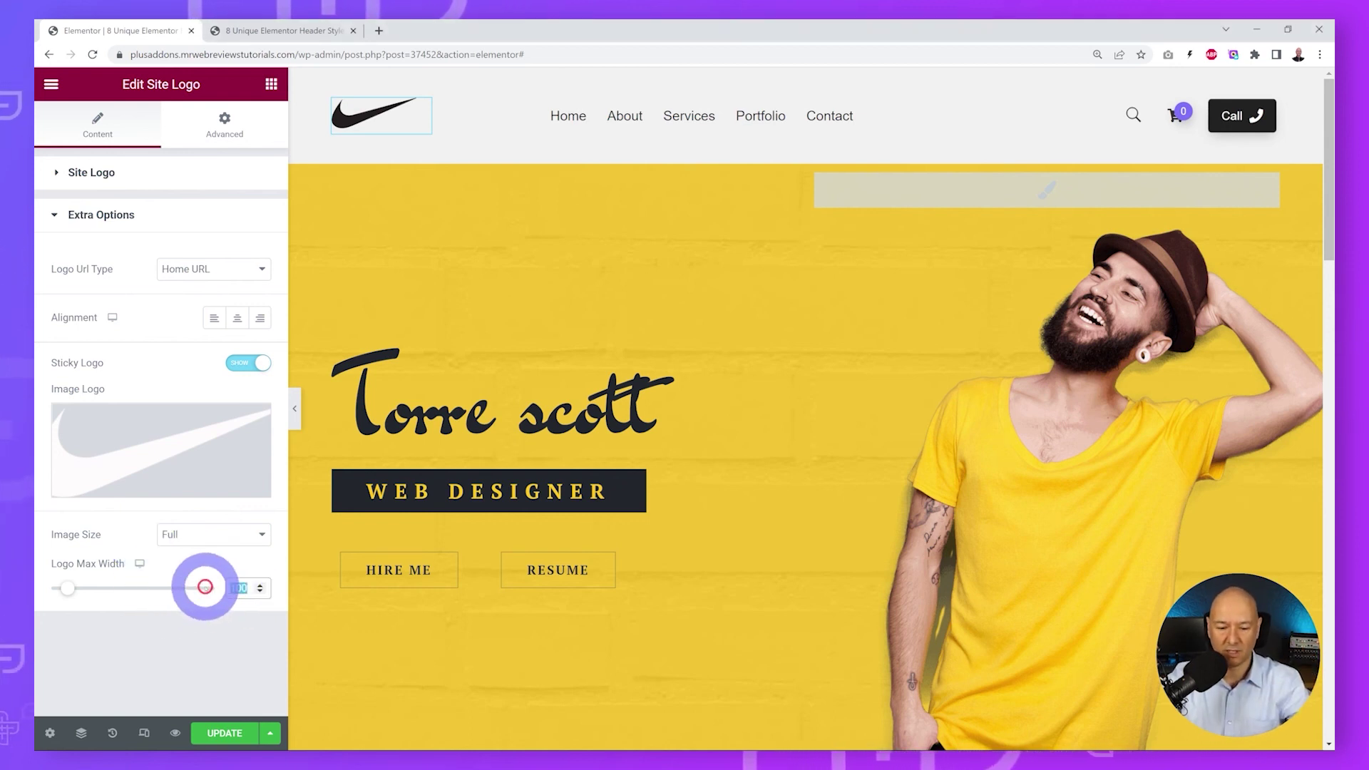
type("80")
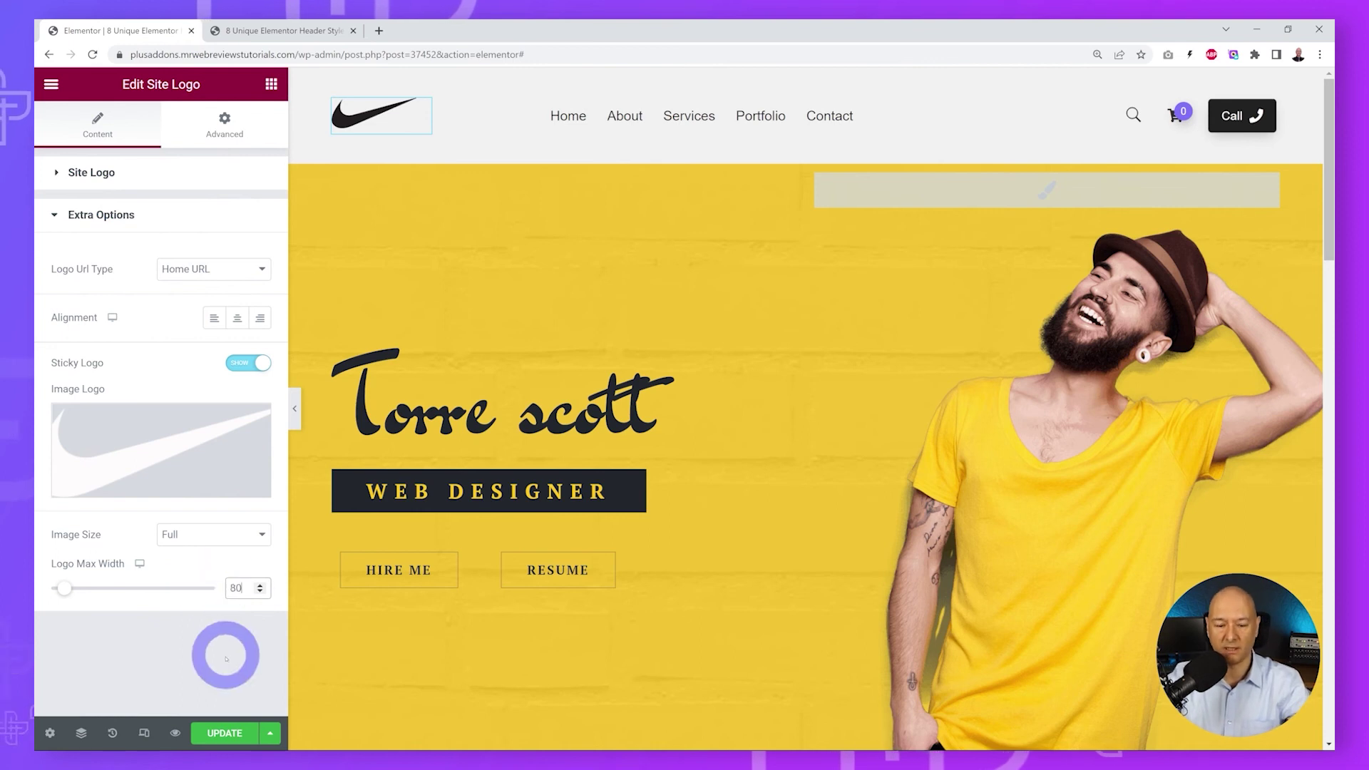
left_click(225, 733)
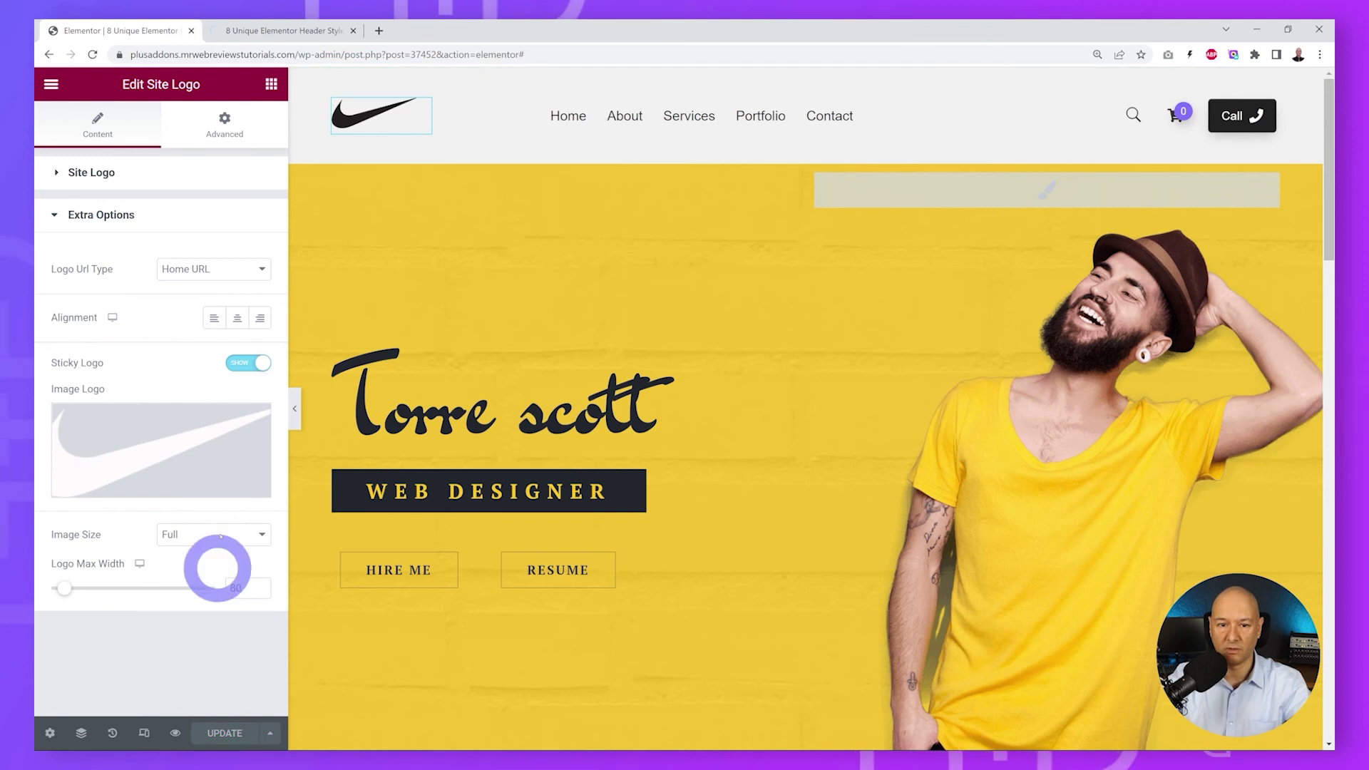
Check the sticky logo while scrolling the page preview, and view the header logo on The Plus Addons homepage.
left_click(281, 32)
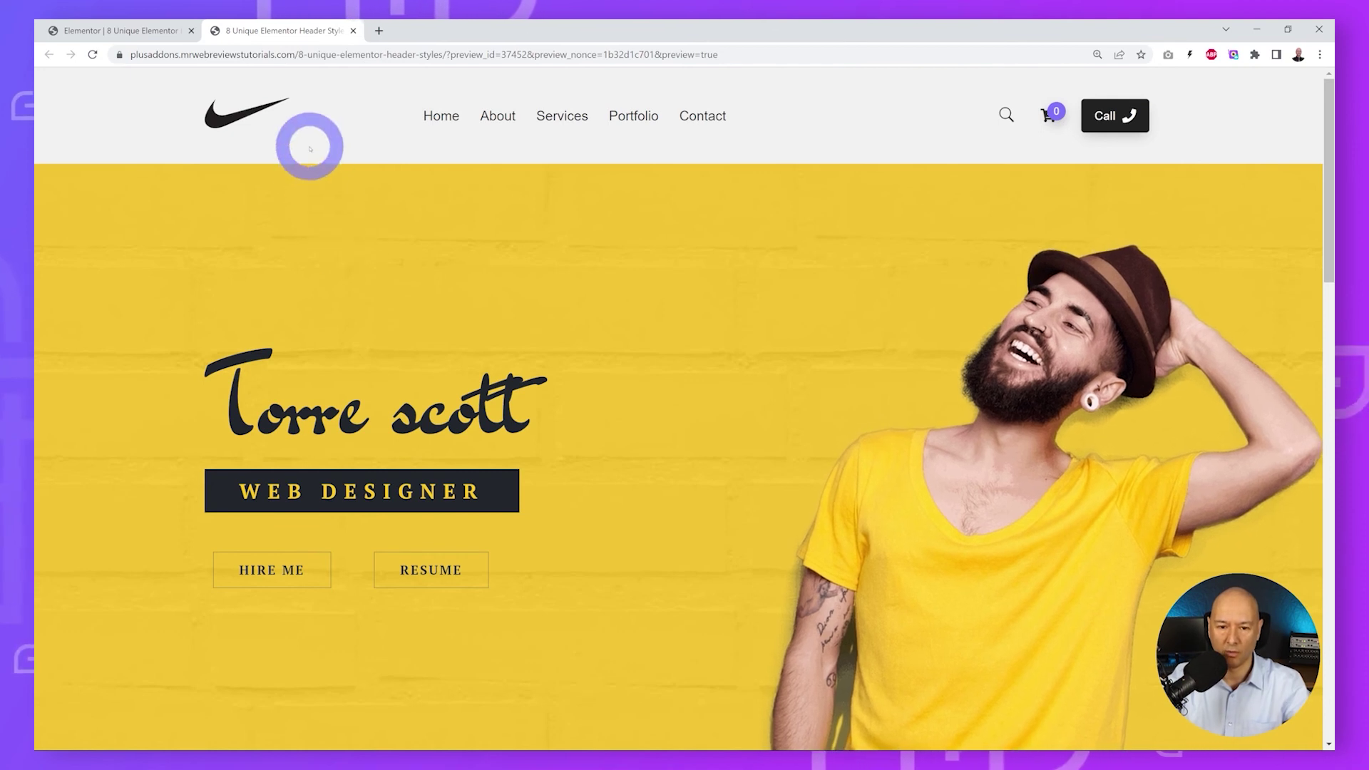
scroll(831, 330, "down", 1)
scroll(833, 331, "down", 2)
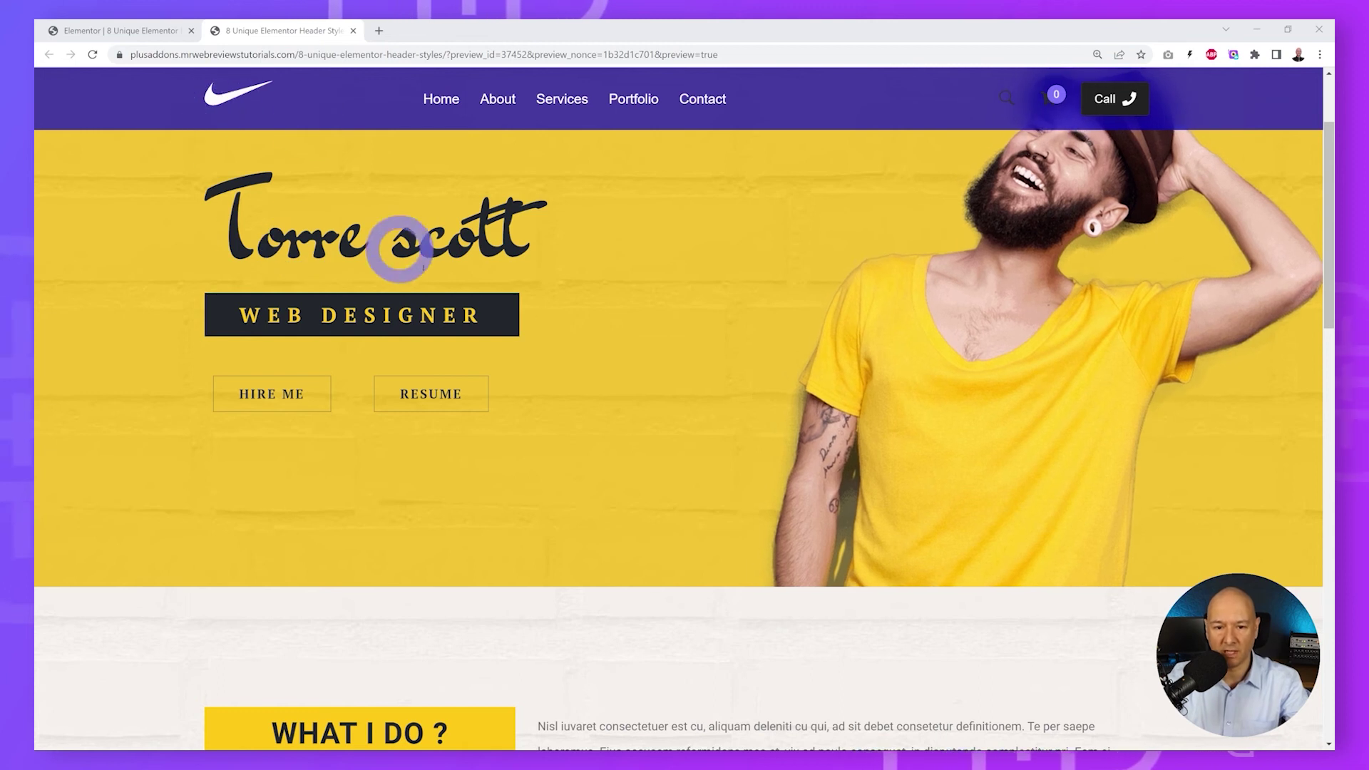
scroll(666, 315, "up", 3)
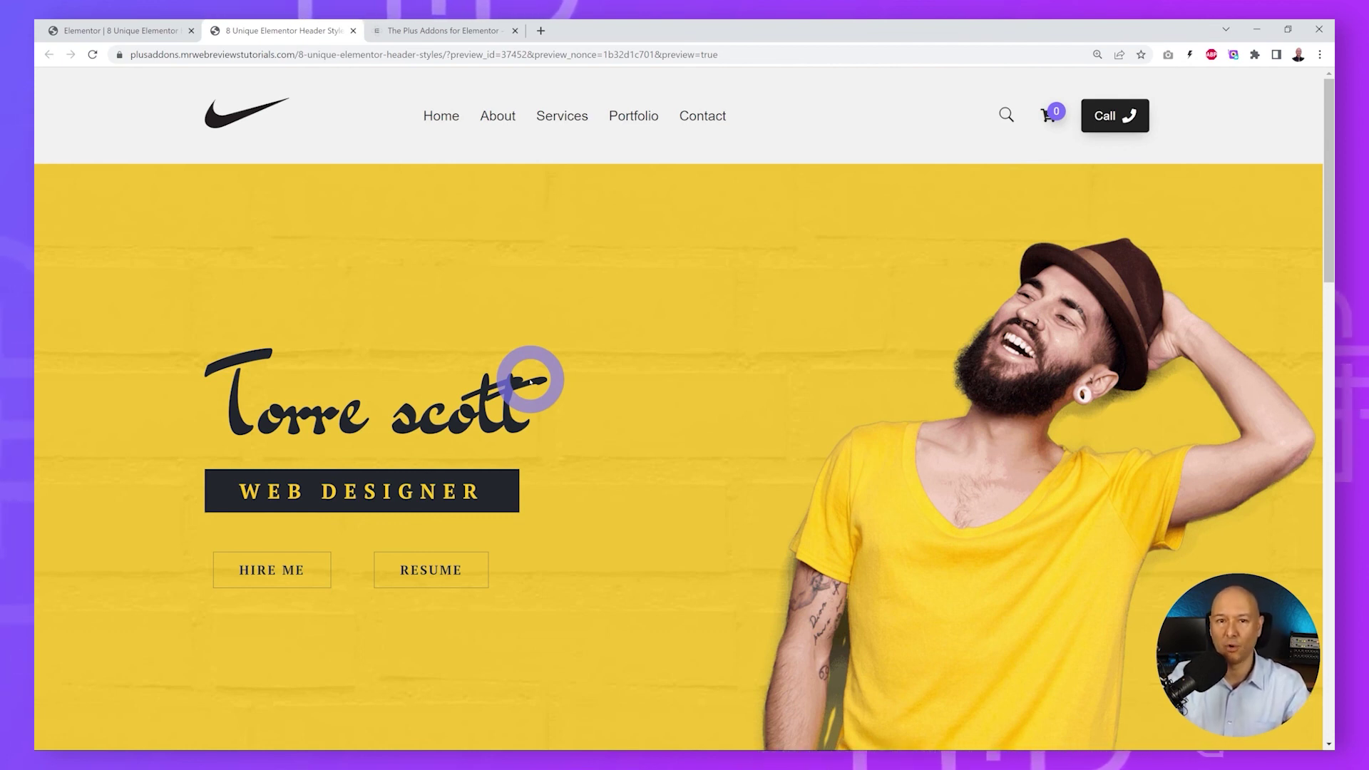
left_click(420, 31)
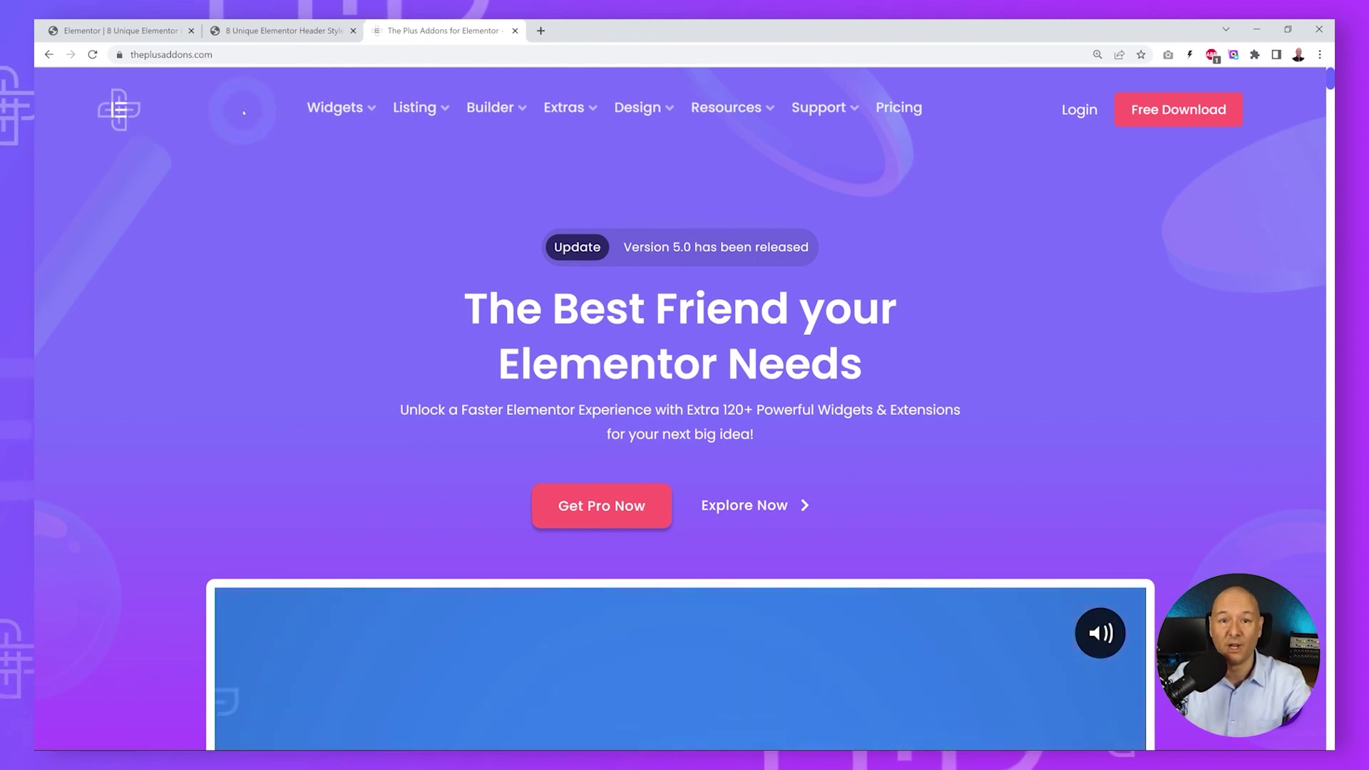
Return to the Elementor editor and set the site logo's Logo Normal/Double option to Double.
left_click(111, 30)
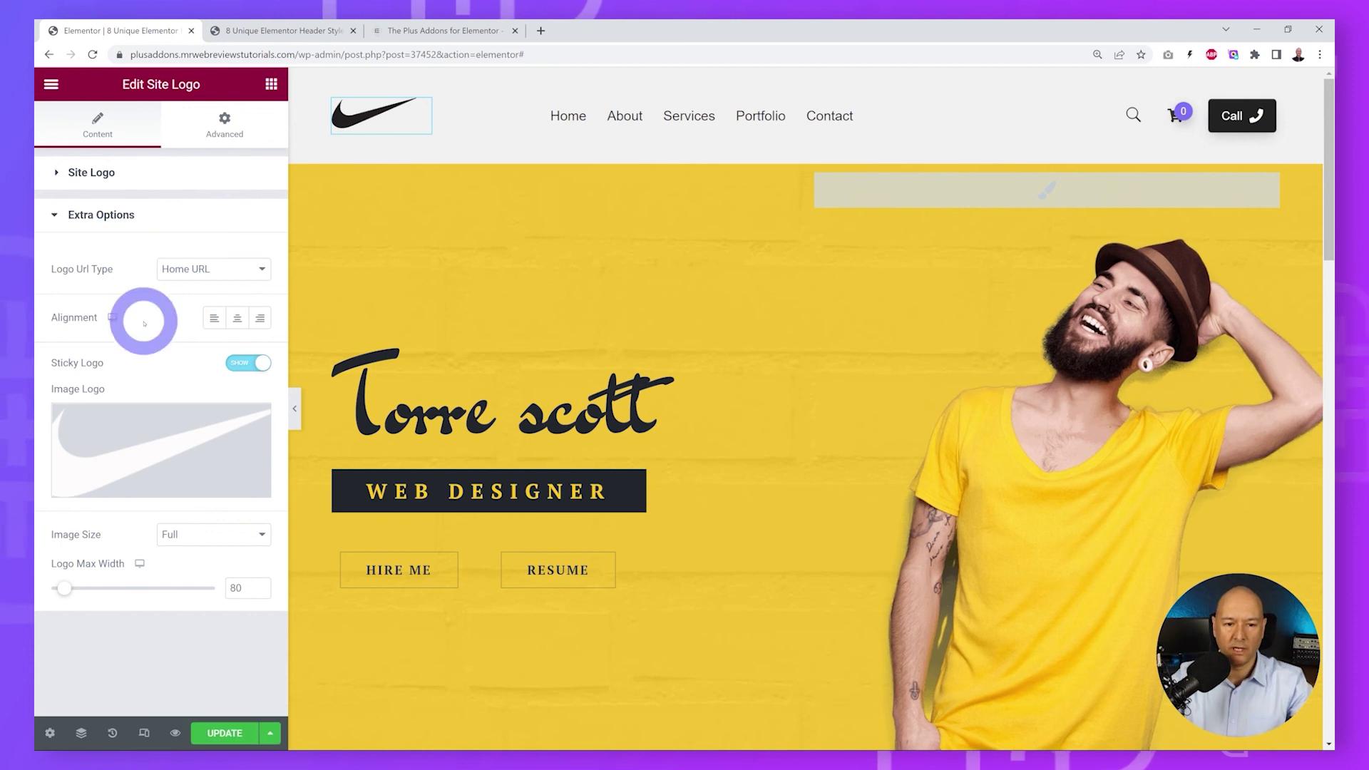
left_click(98, 174)
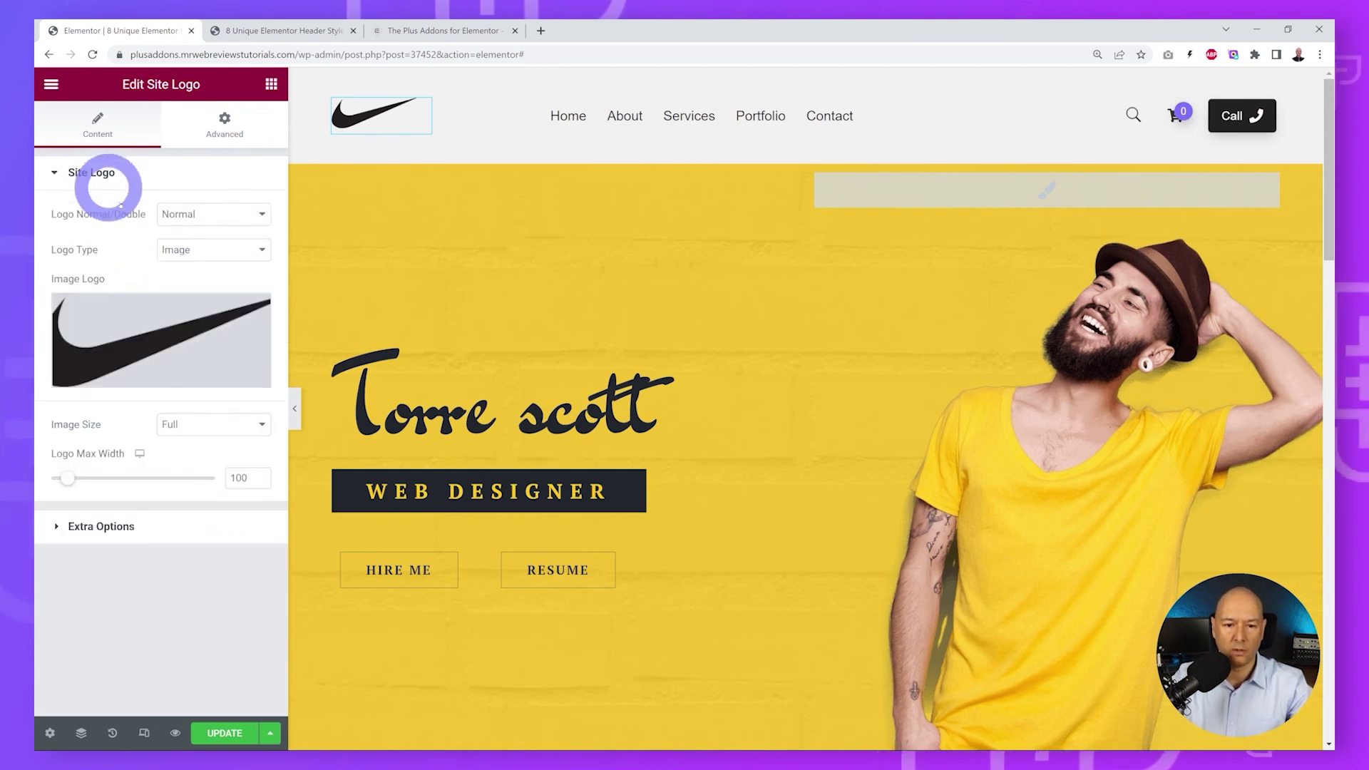
left_click(262, 215)
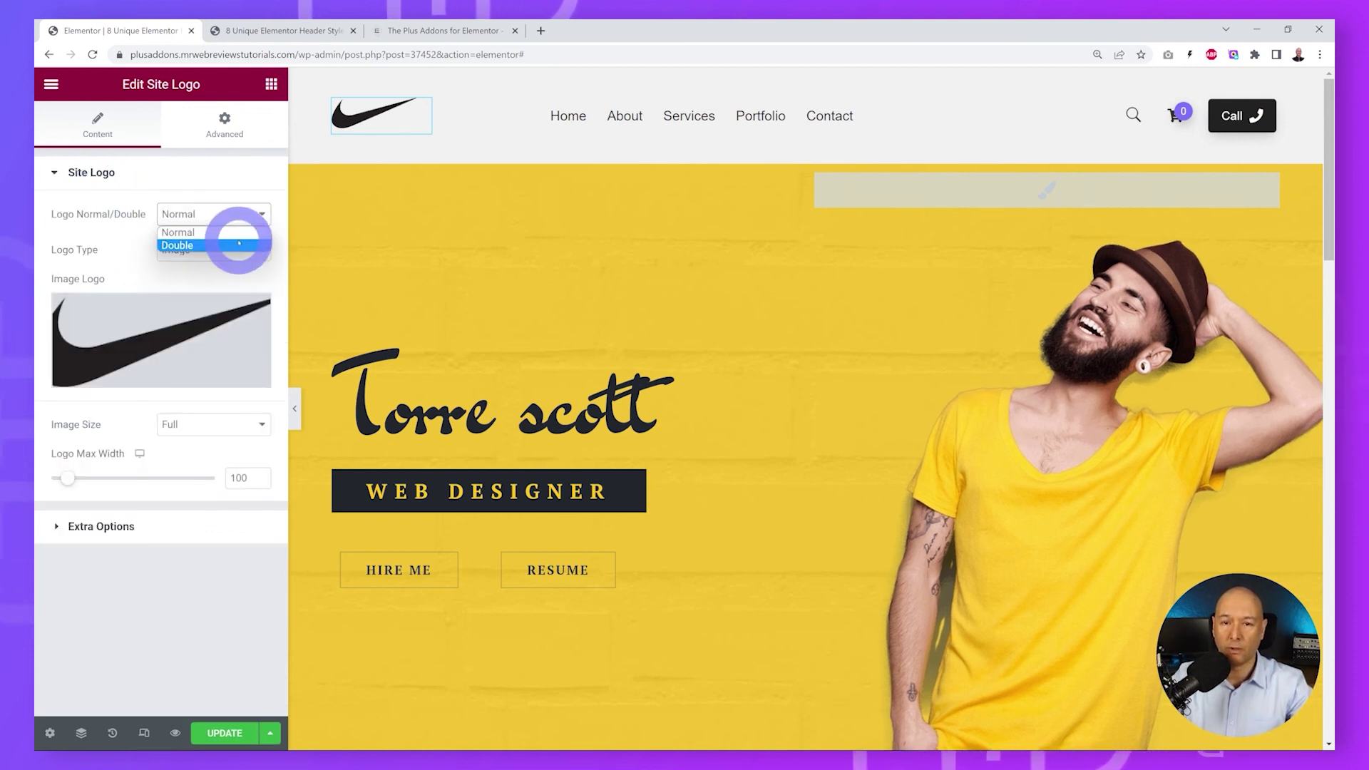
left_click(239, 245)
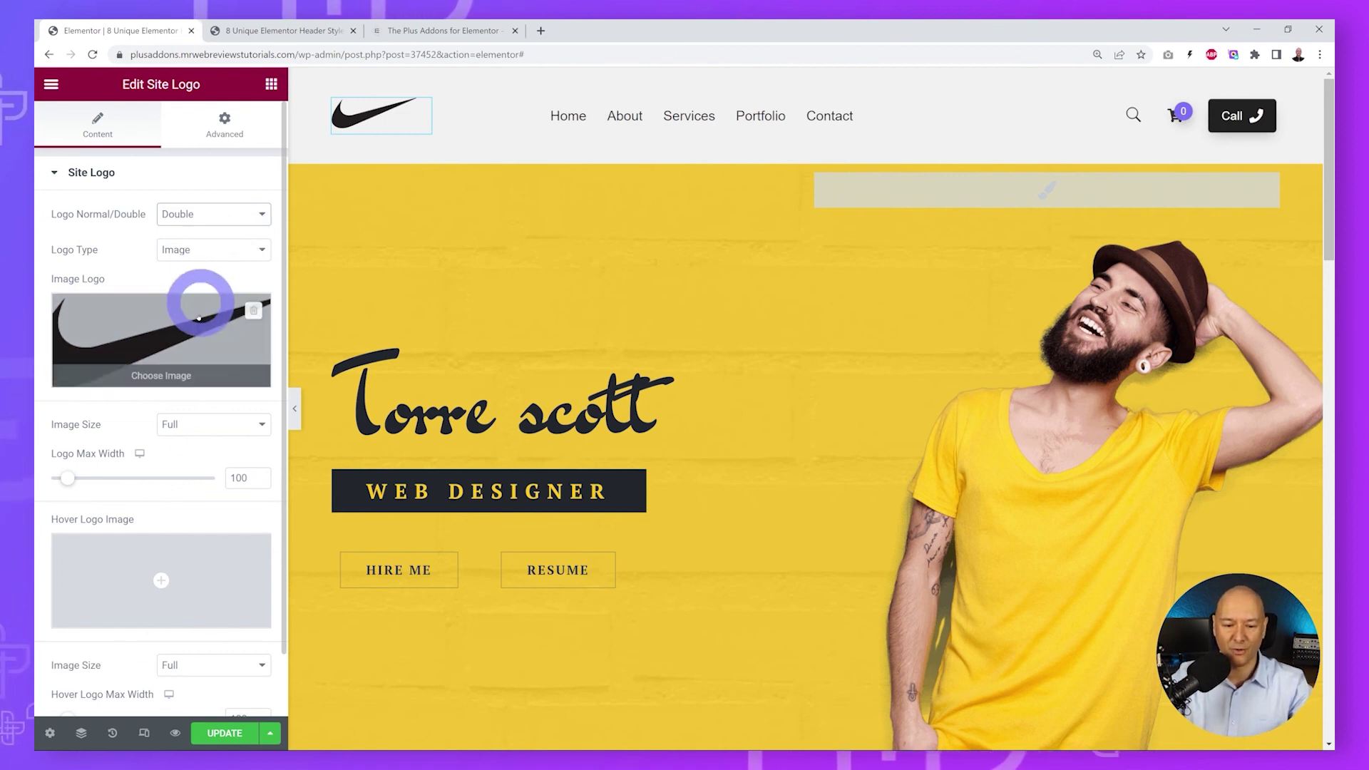
Insert the black NIKE wordmark with swoosh as the hover logo image and update the page.
left_click(213, 574)
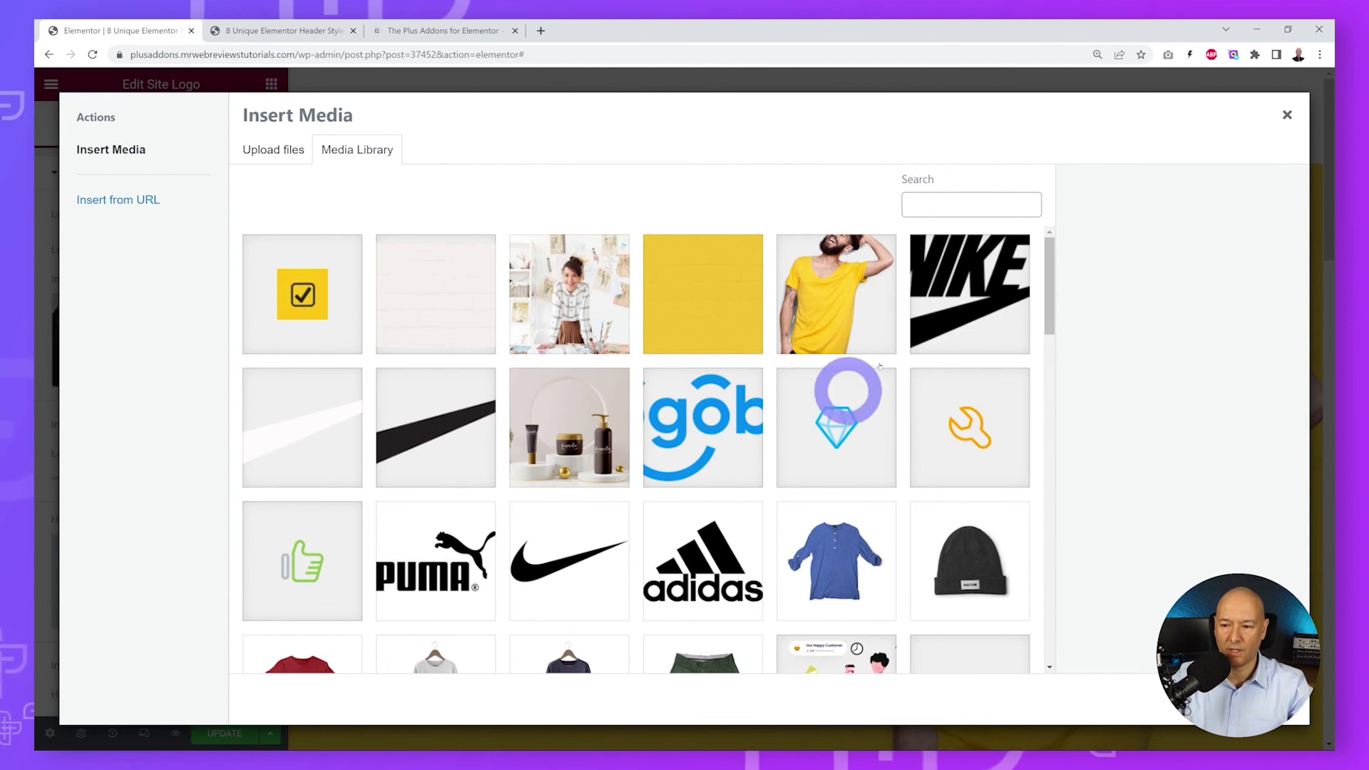
left_click(953, 314)
left_click(1081, 449)
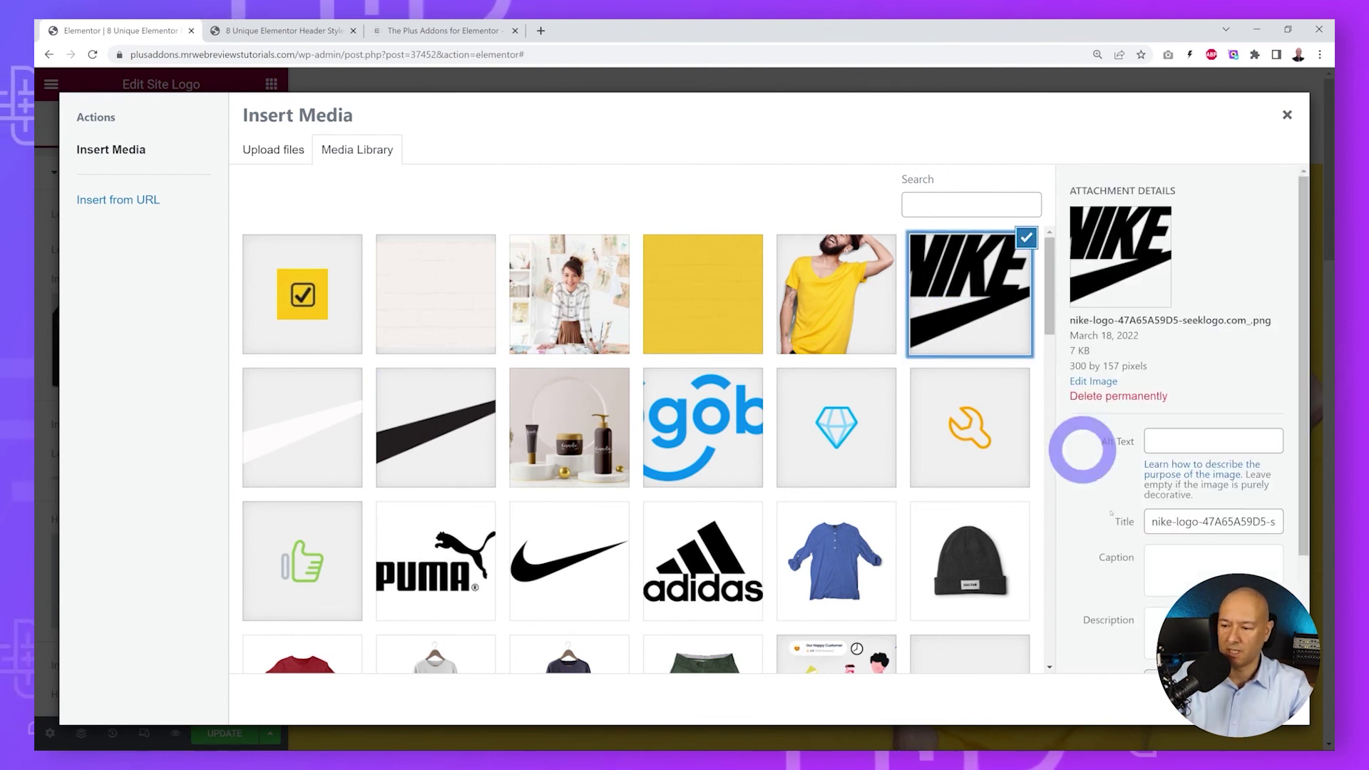
left_click(1255, 702)
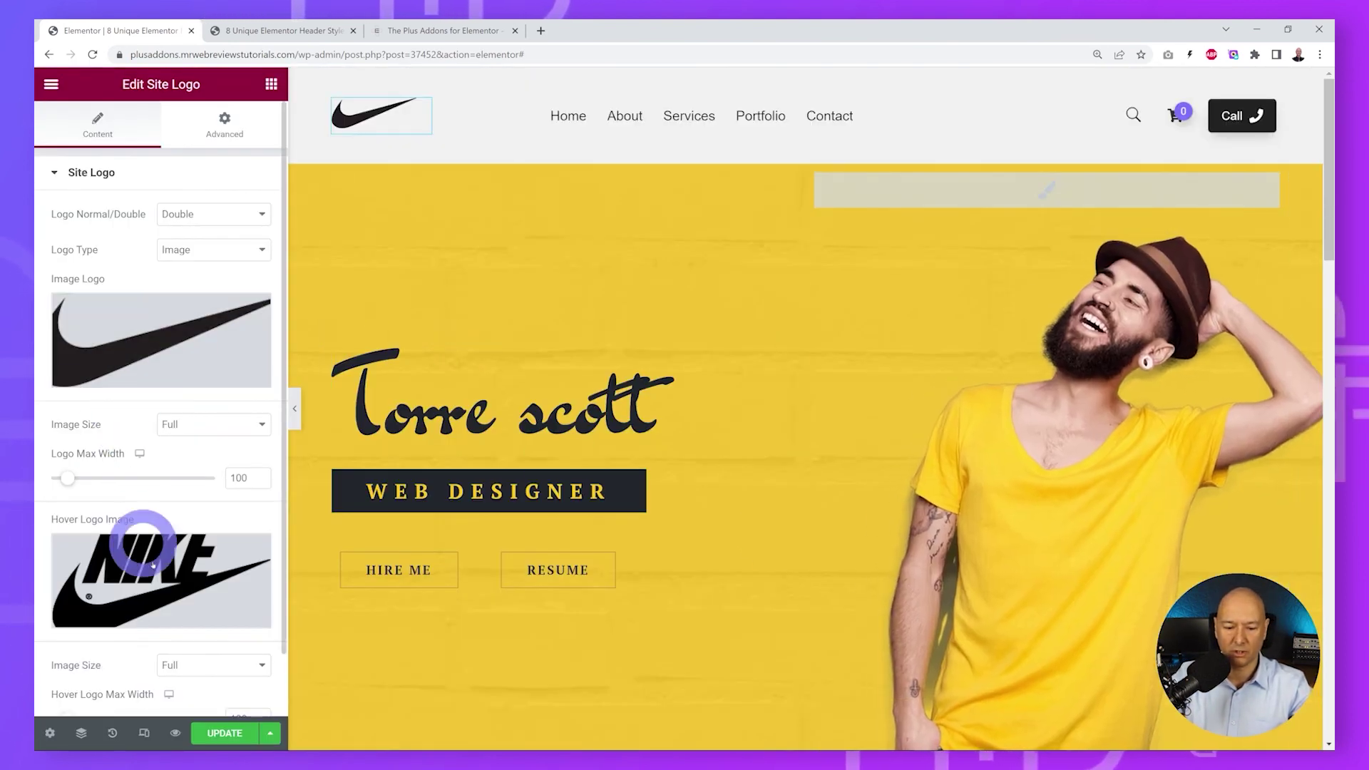
left_click(227, 732)
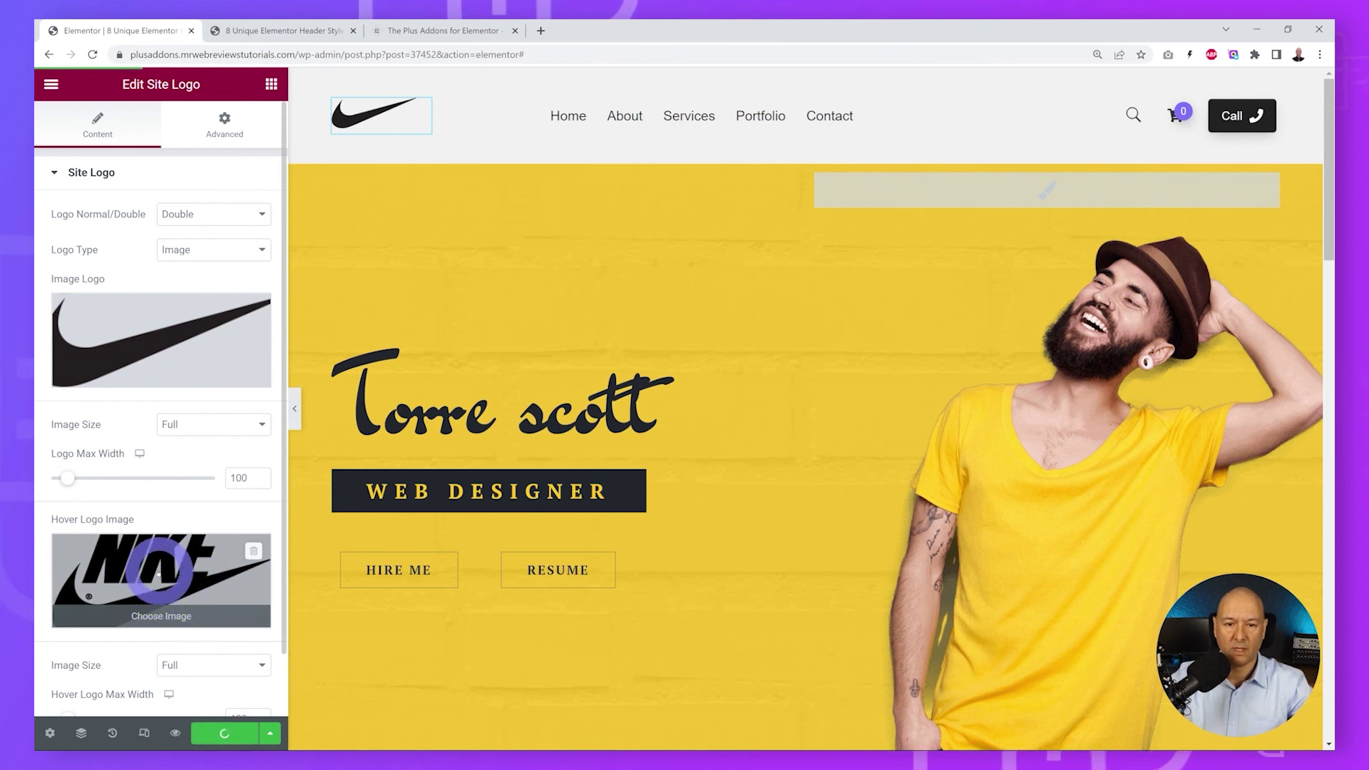
Switch to the page preview, and look over The Plus Addons horizontal and vertical mega menu demos.
left_click(271, 32)
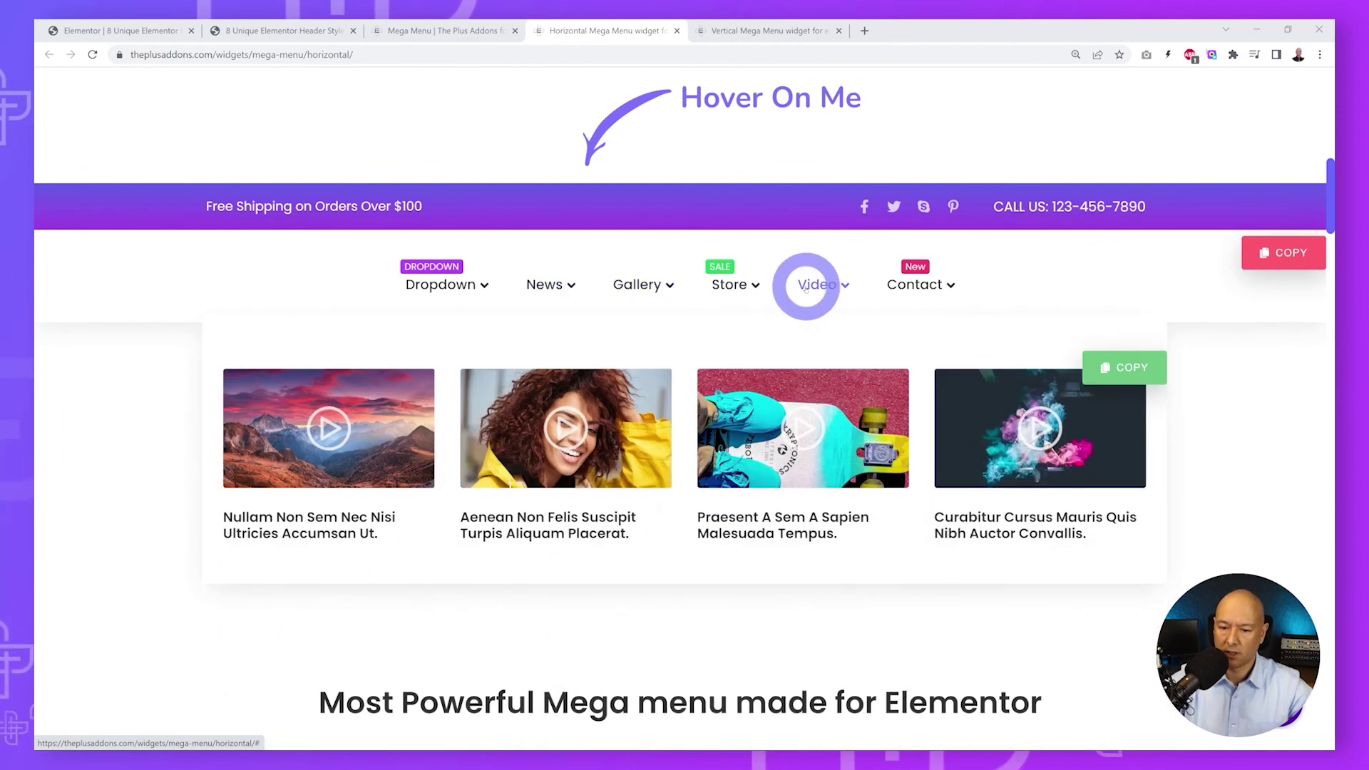
mouse_move(934, 287)
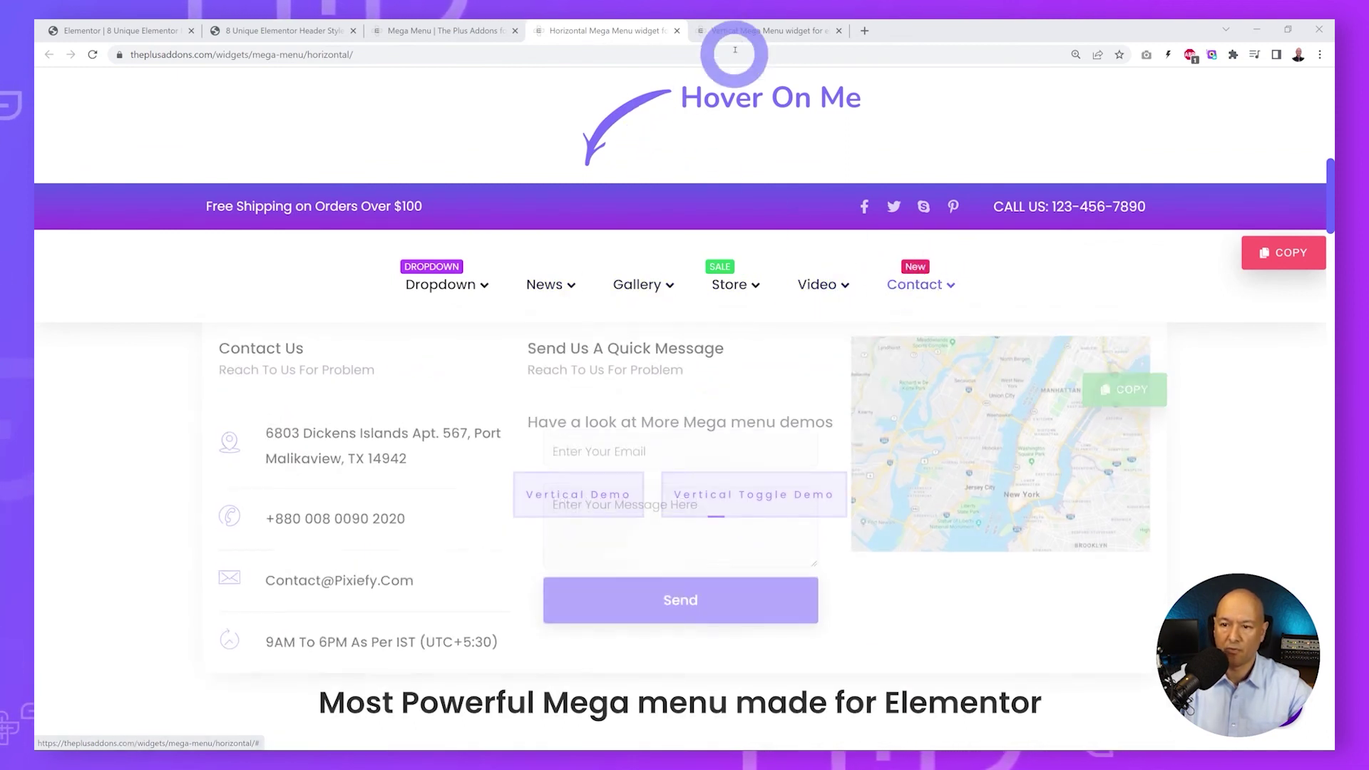
left_click(737, 28)
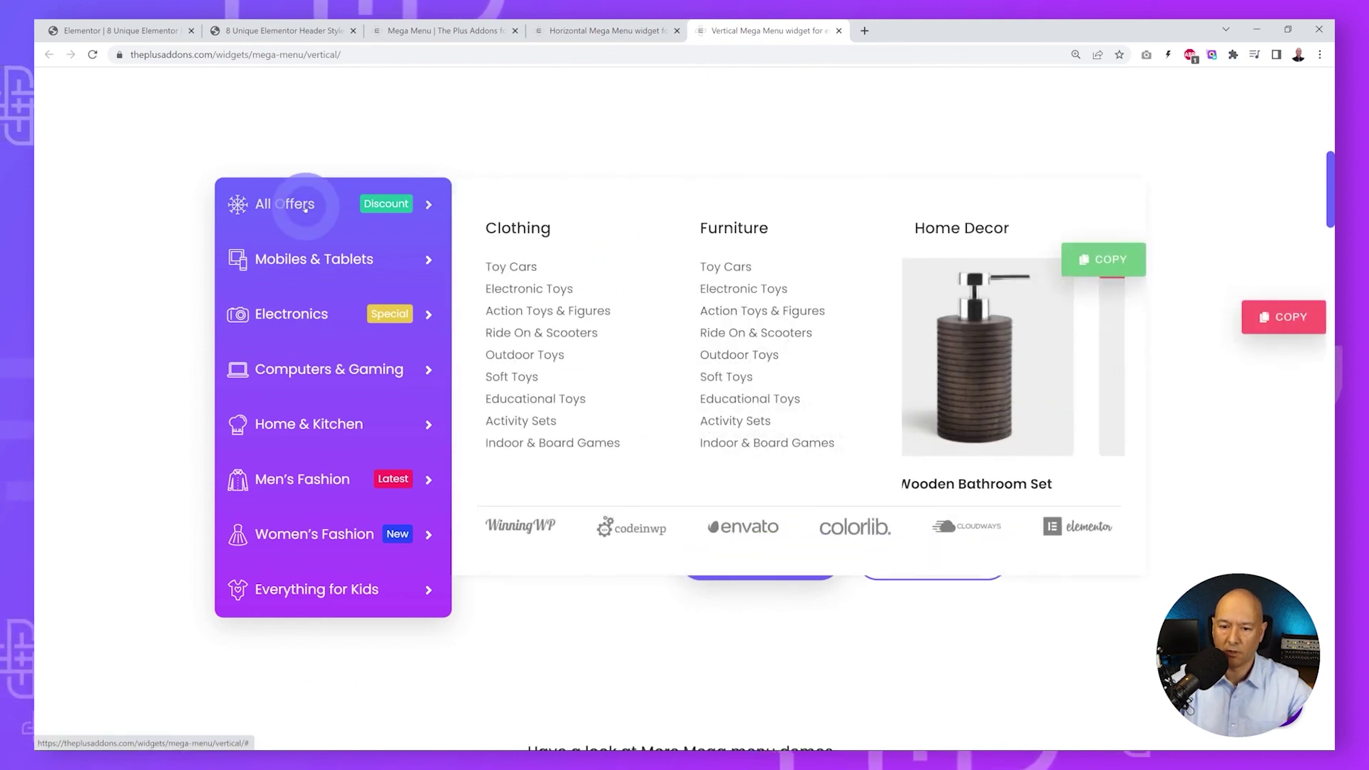
Preview the Electronics, Home & Kitchen and Everything for Kids submenus in the vertical mega menu demo.
mouse_move(297, 309)
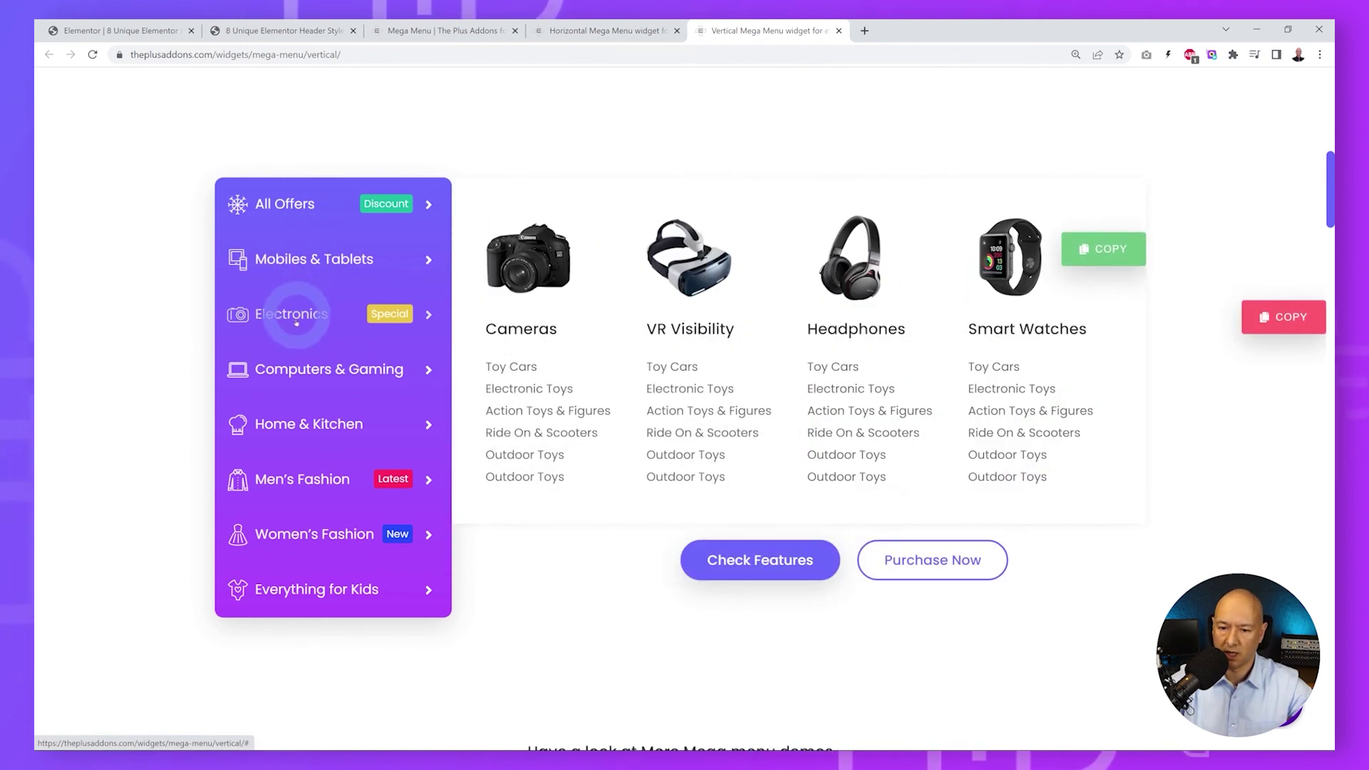
mouse_move(302, 428)
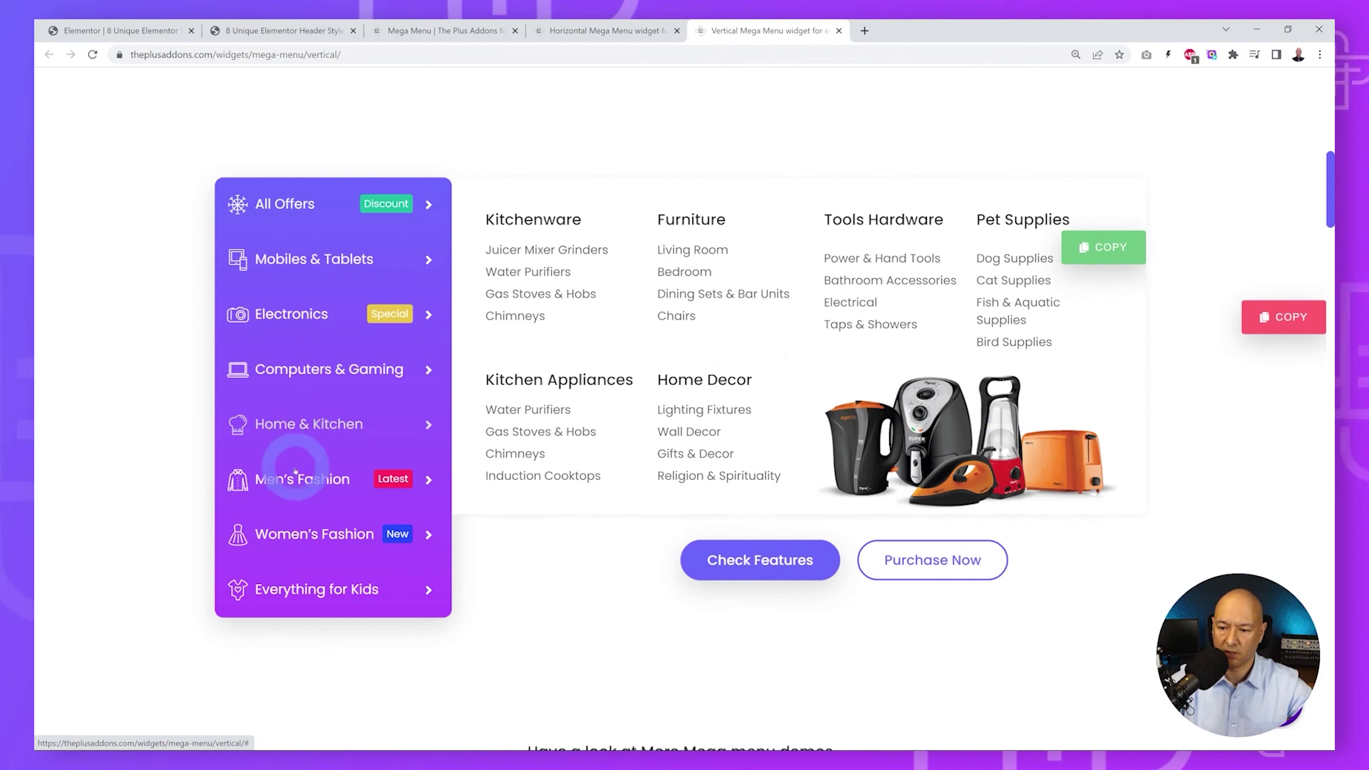
mouse_move(301, 586)
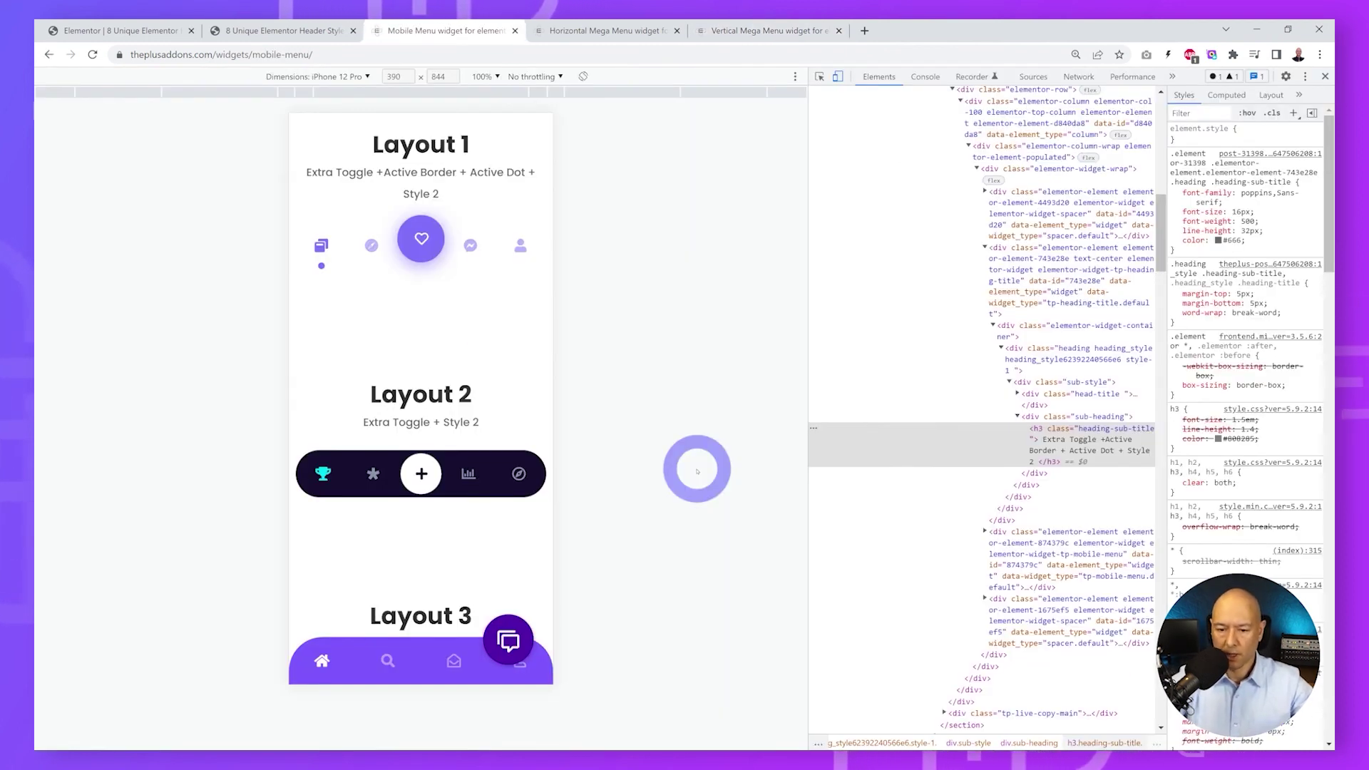
On the Mobile Menu widget demo page, open the extra toggle menu of Layout 2 and close it again.
scroll(544, 320, "down", 1)
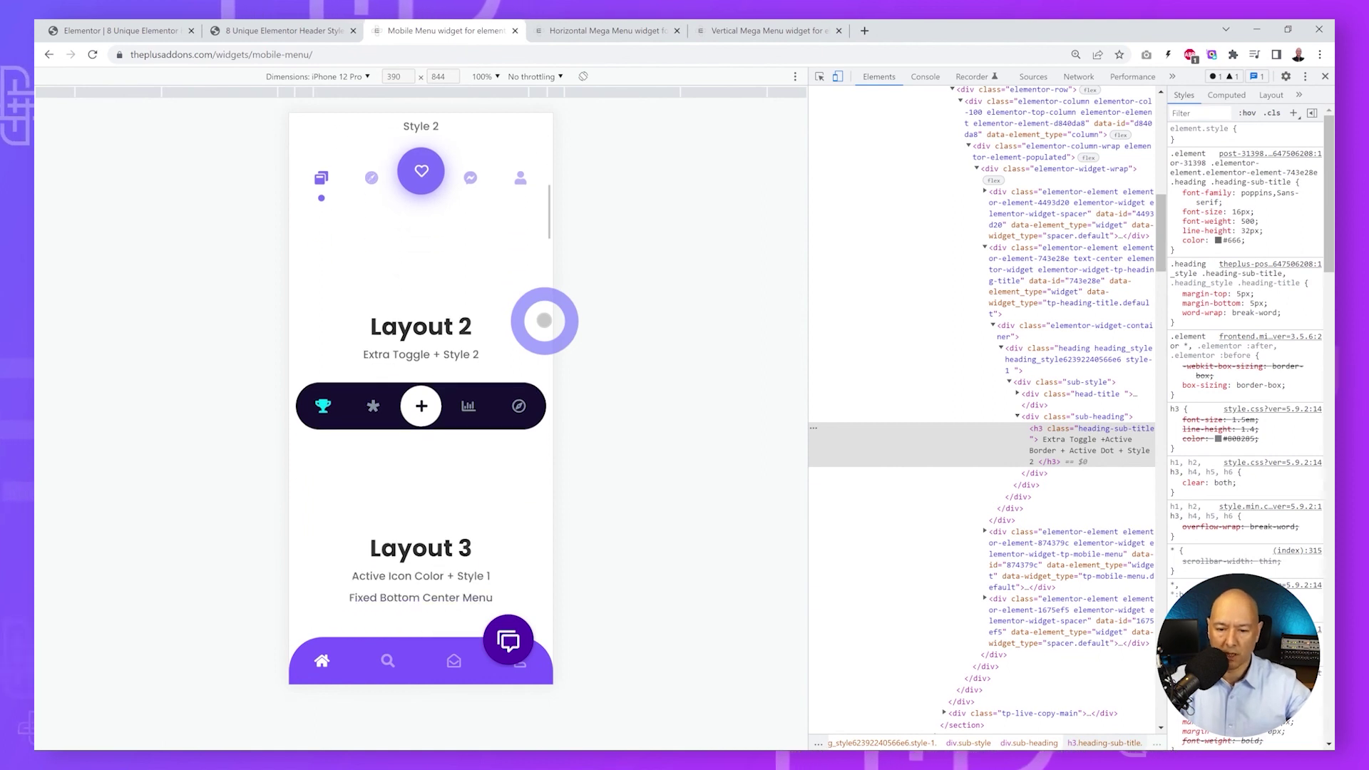
scroll(529, 320, "down", 1)
left_click(422, 338)
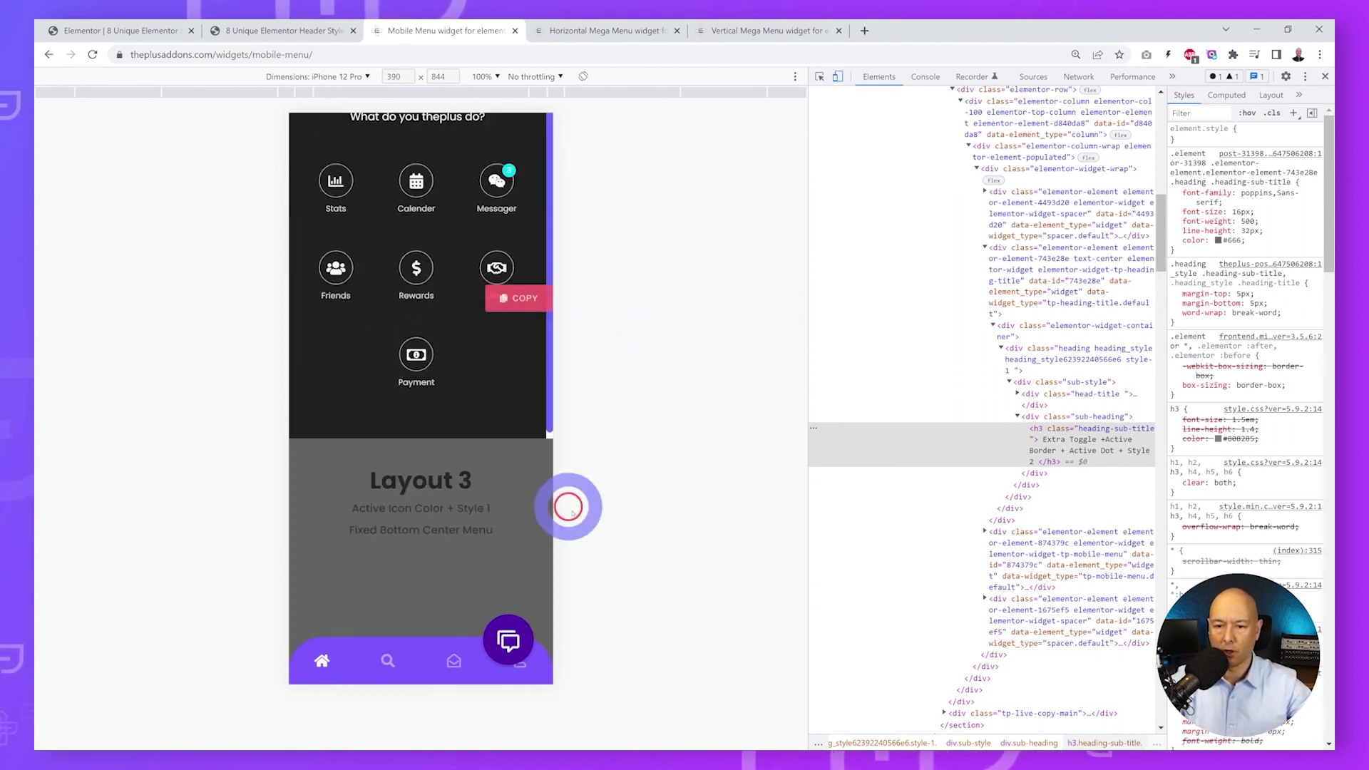
left_click(528, 130)
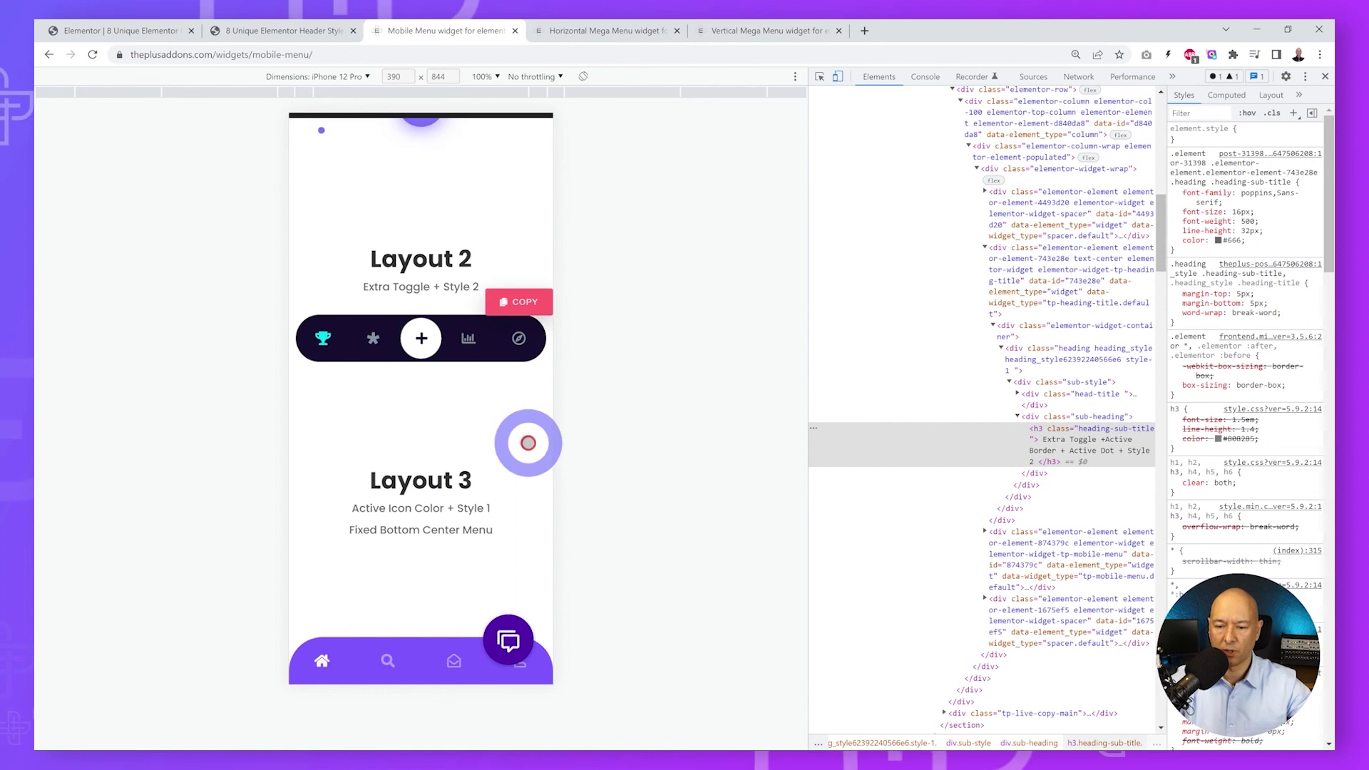
Look over the mobile menu demos from Layout 3 to Layout 6, including the Swiper Menu.
scroll(526, 443, "down", 5)
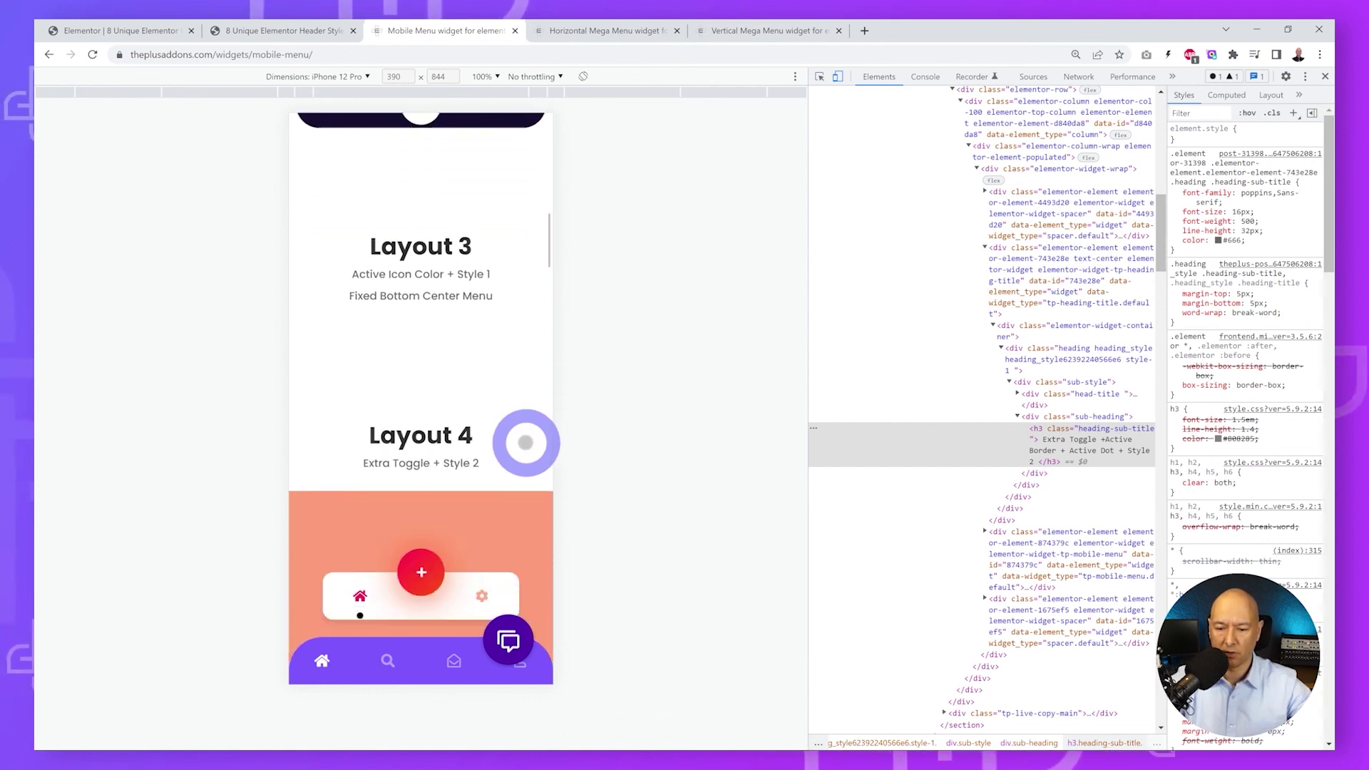
scroll(526, 443, "down", 4)
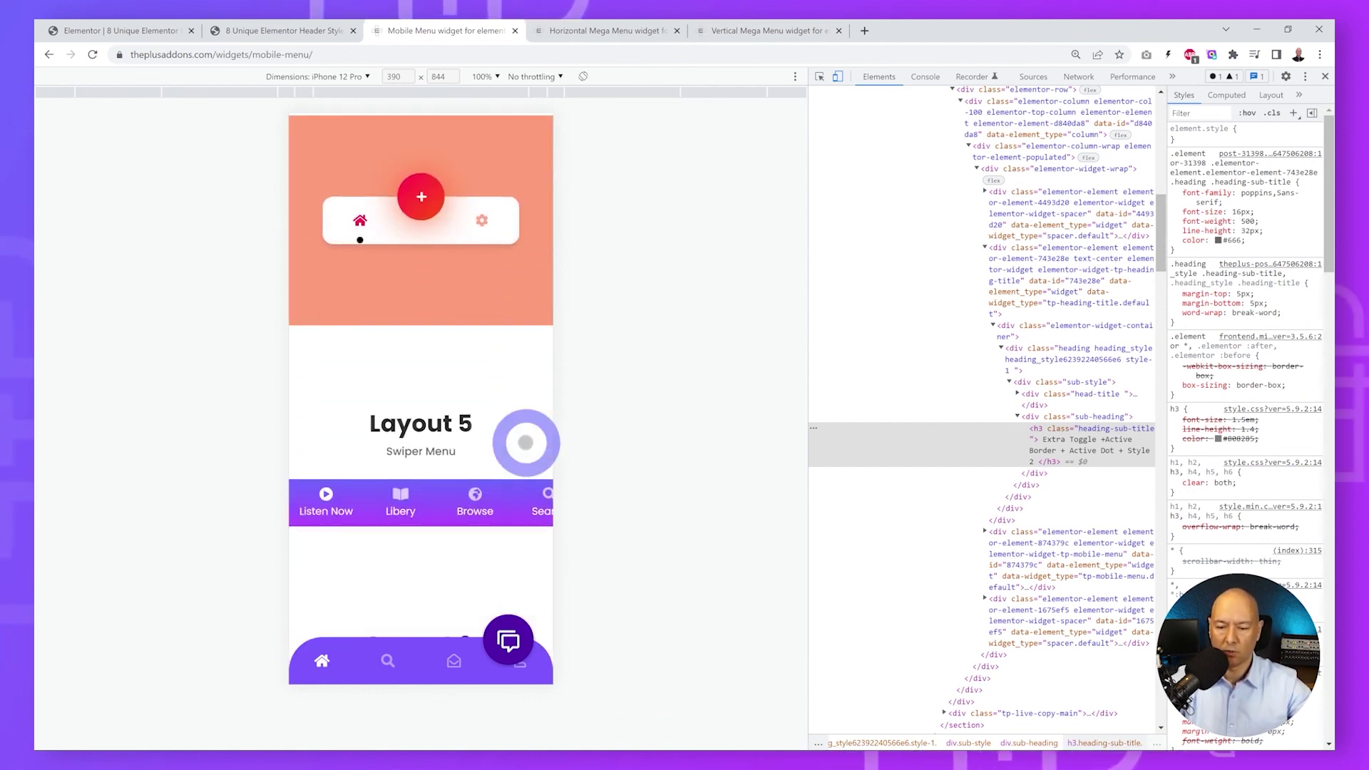
scroll(525, 443, "down", 3)
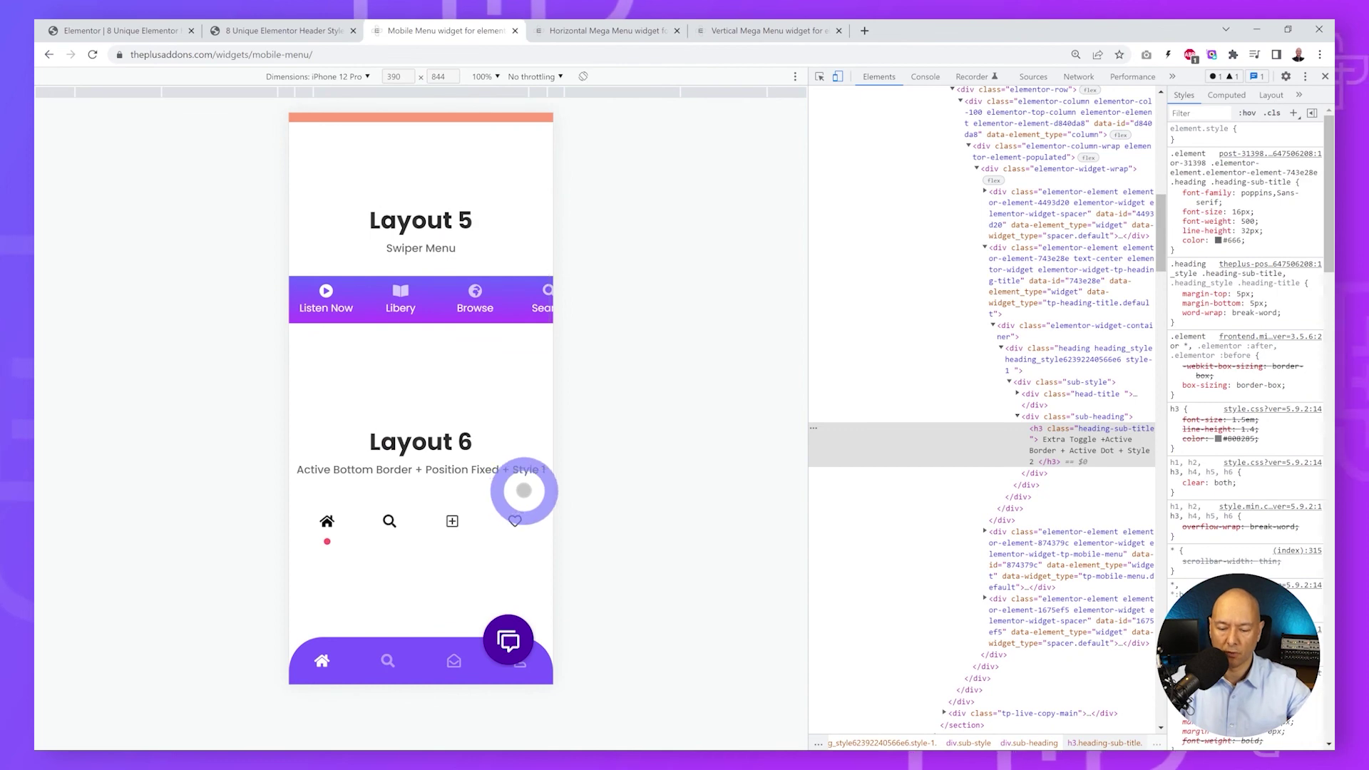
scroll(524, 490, "down", 1)
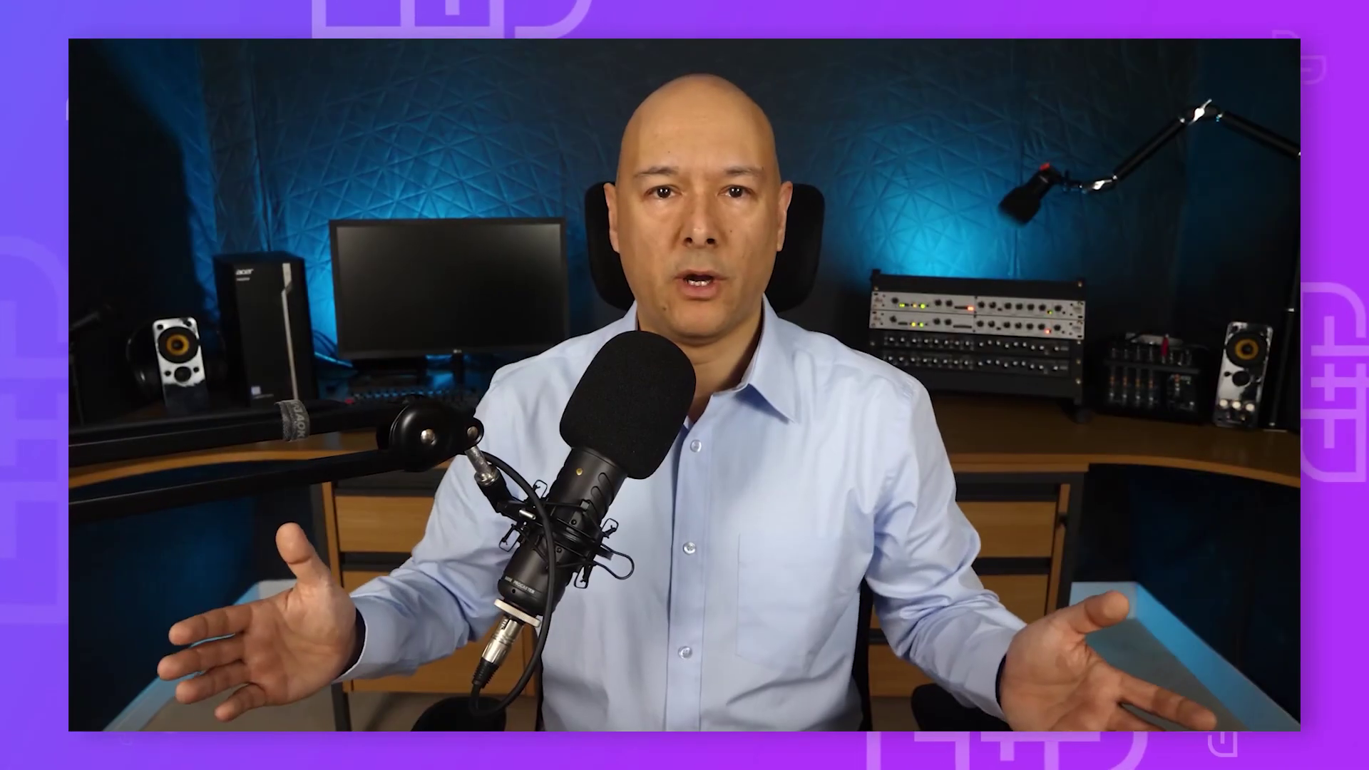